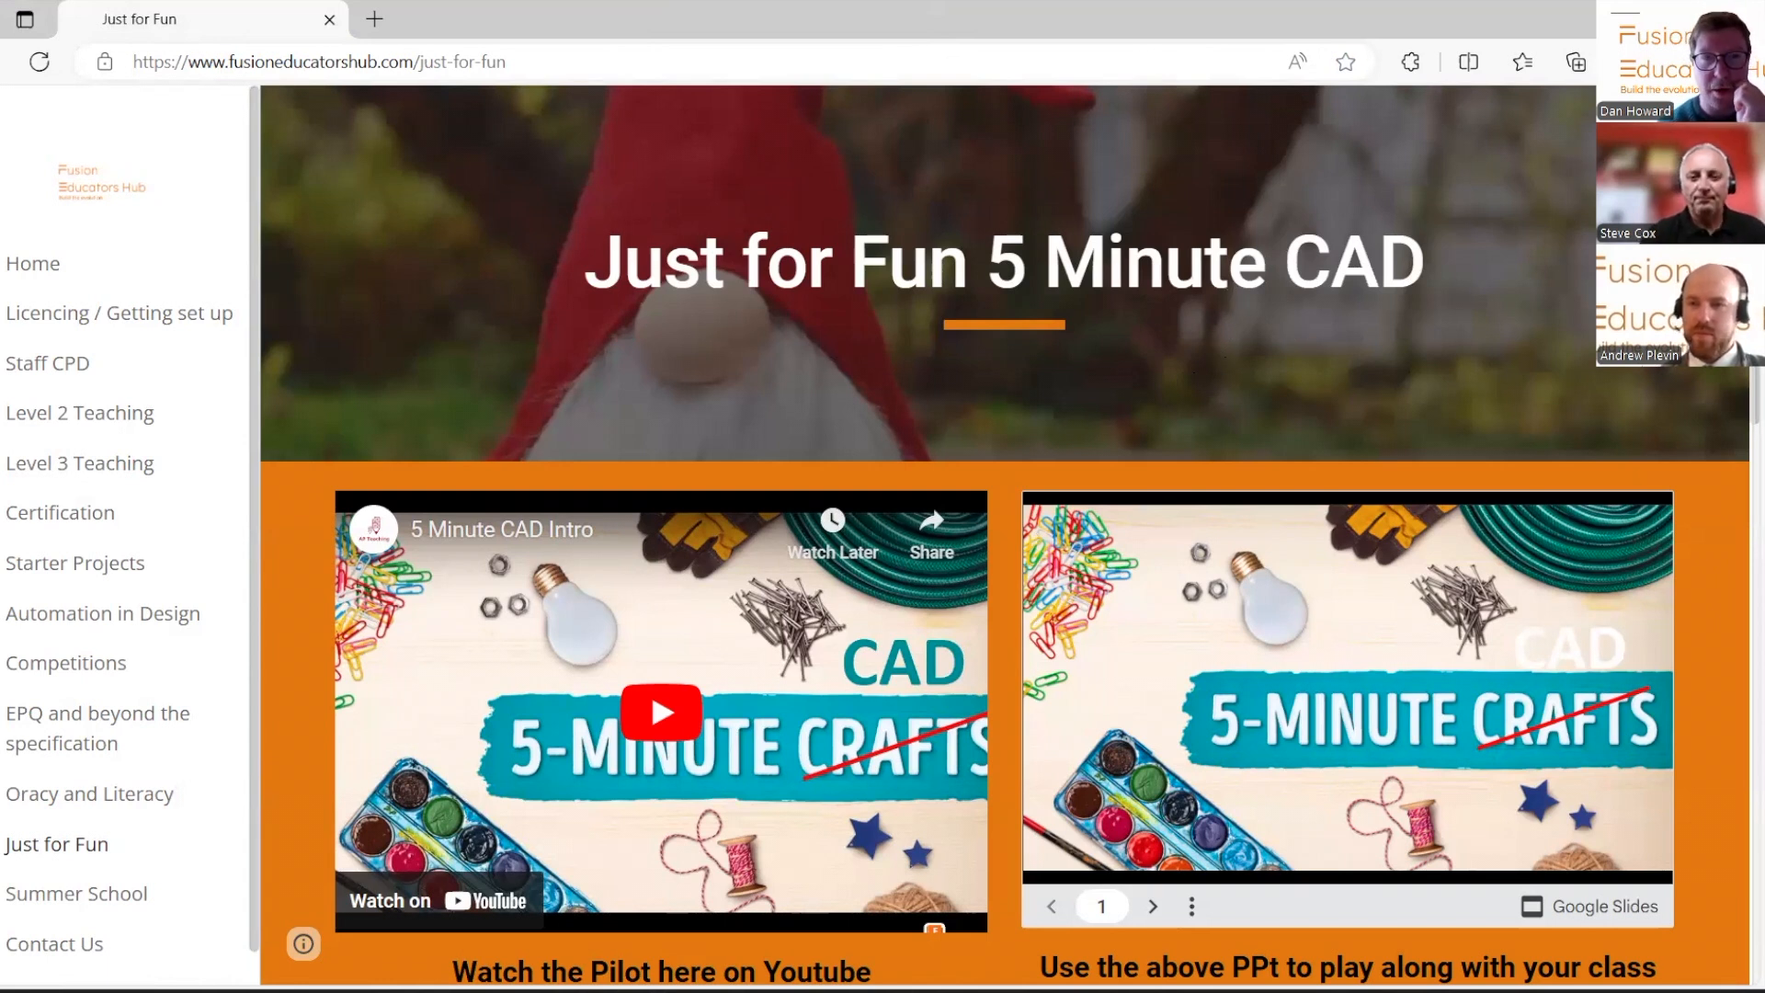
Open the 5 Minute CAD slide deck in its own tab and pick challenge number 25 from the number grid
mouse_move(1541, 495)
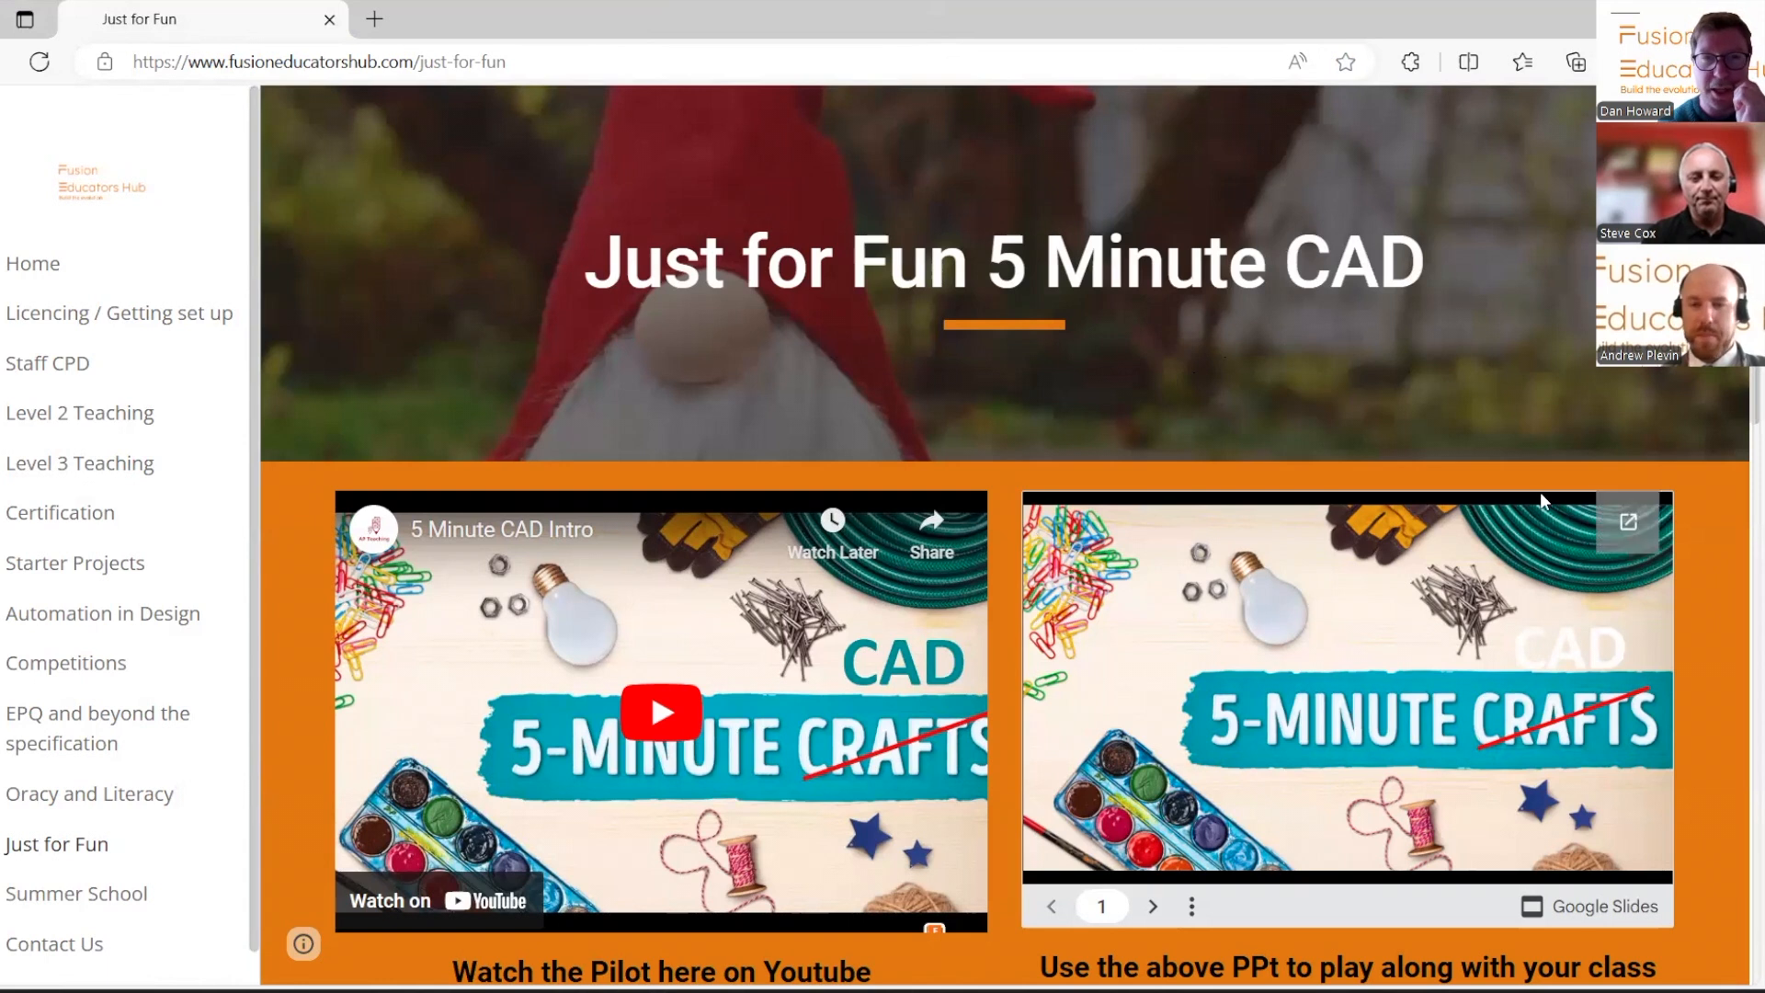
left_click(1624, 527)
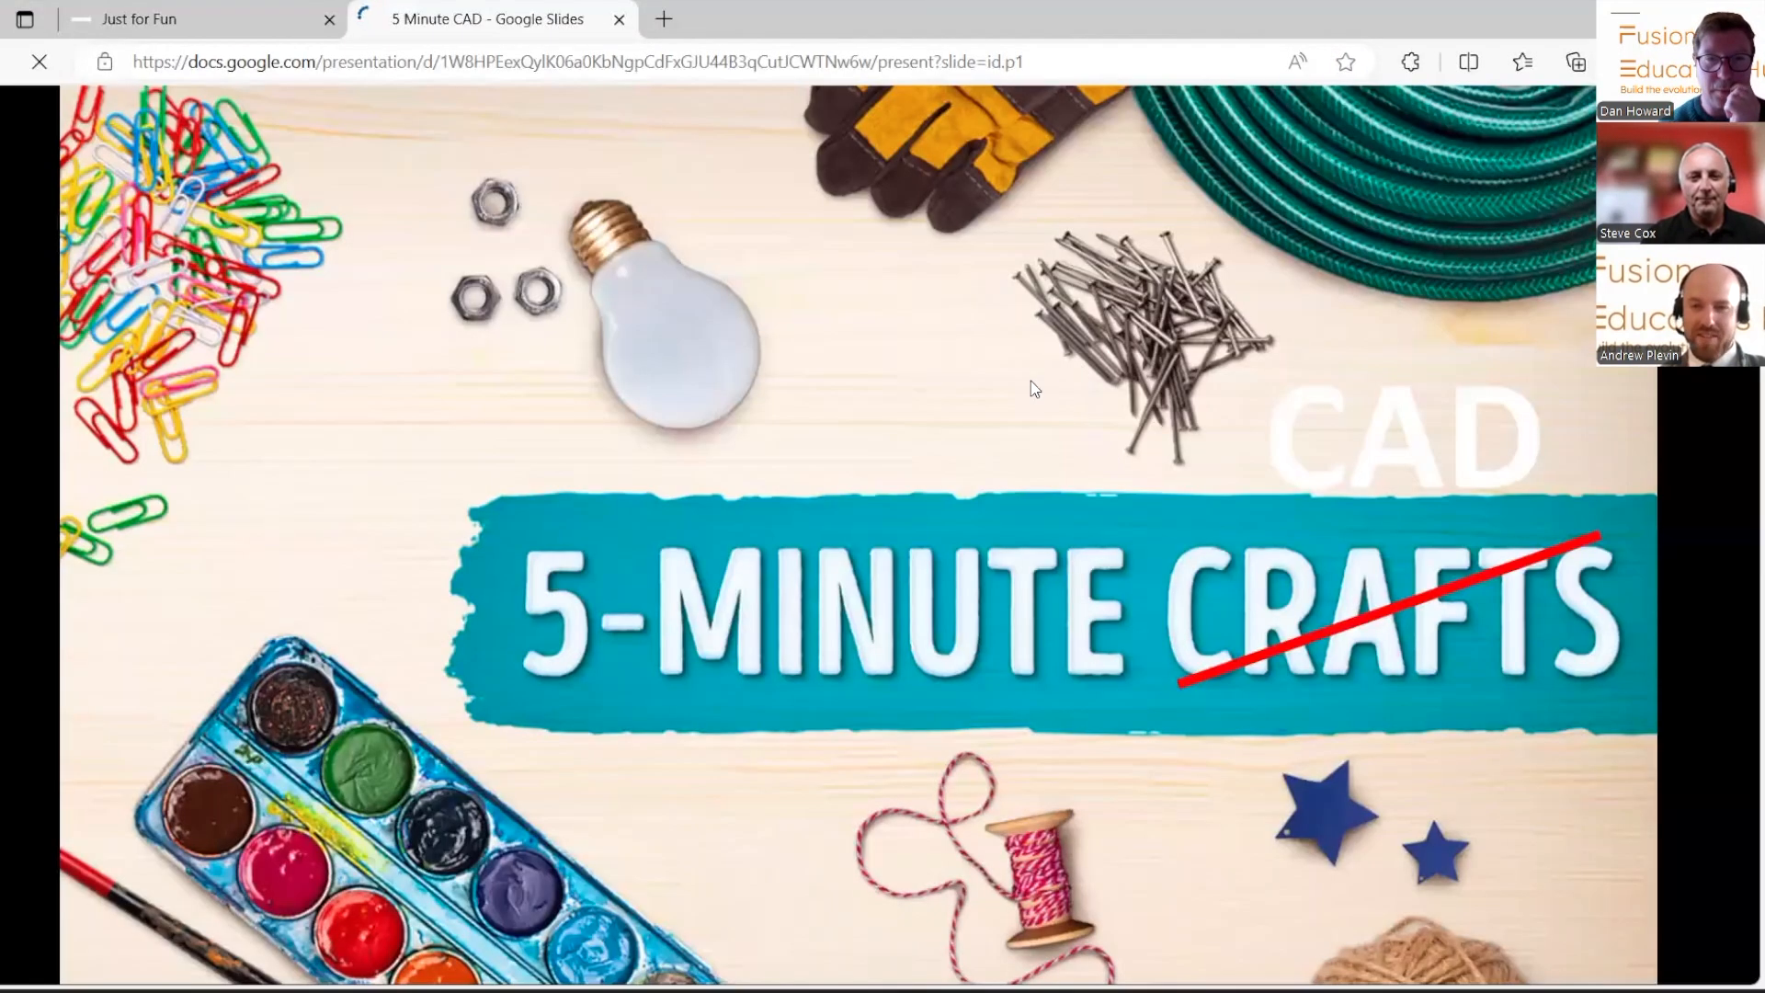
left_click(1032, 386)
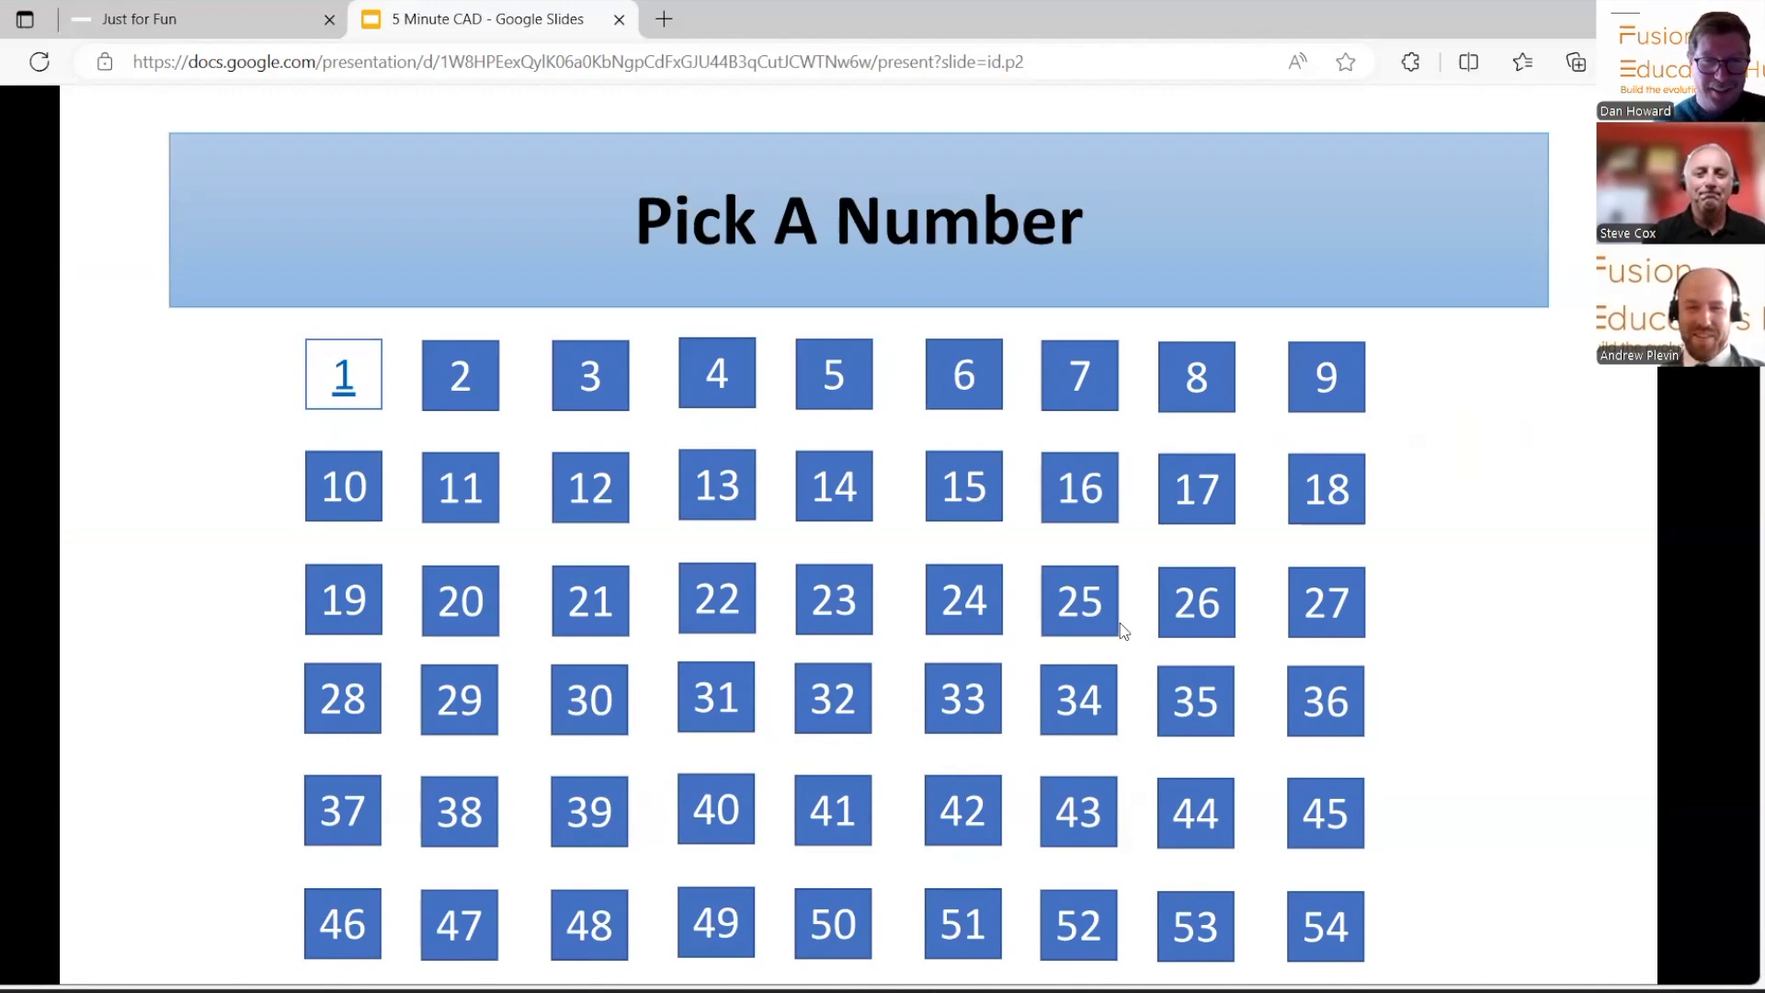
left_click(1090, 603)
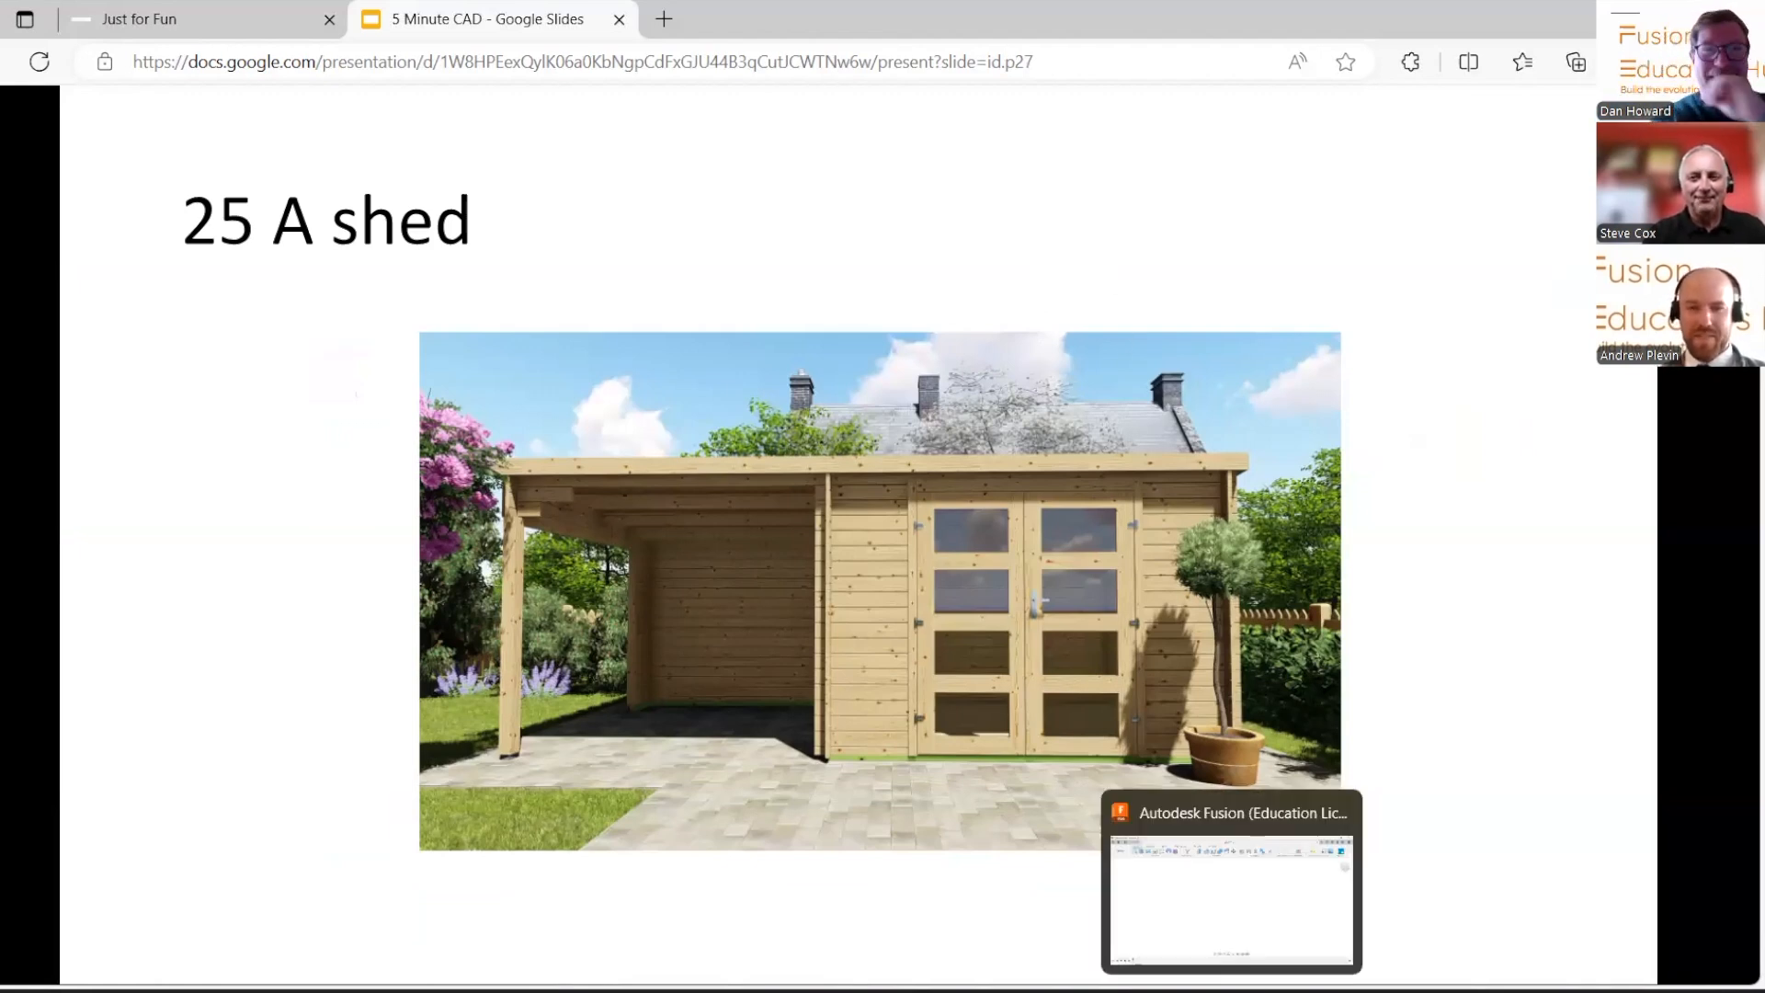
Switch to Autodesk Fusion and sketch a rectangle about 250 by 150 mm from the origin on the horizontal plane
left_click(1232, 989)
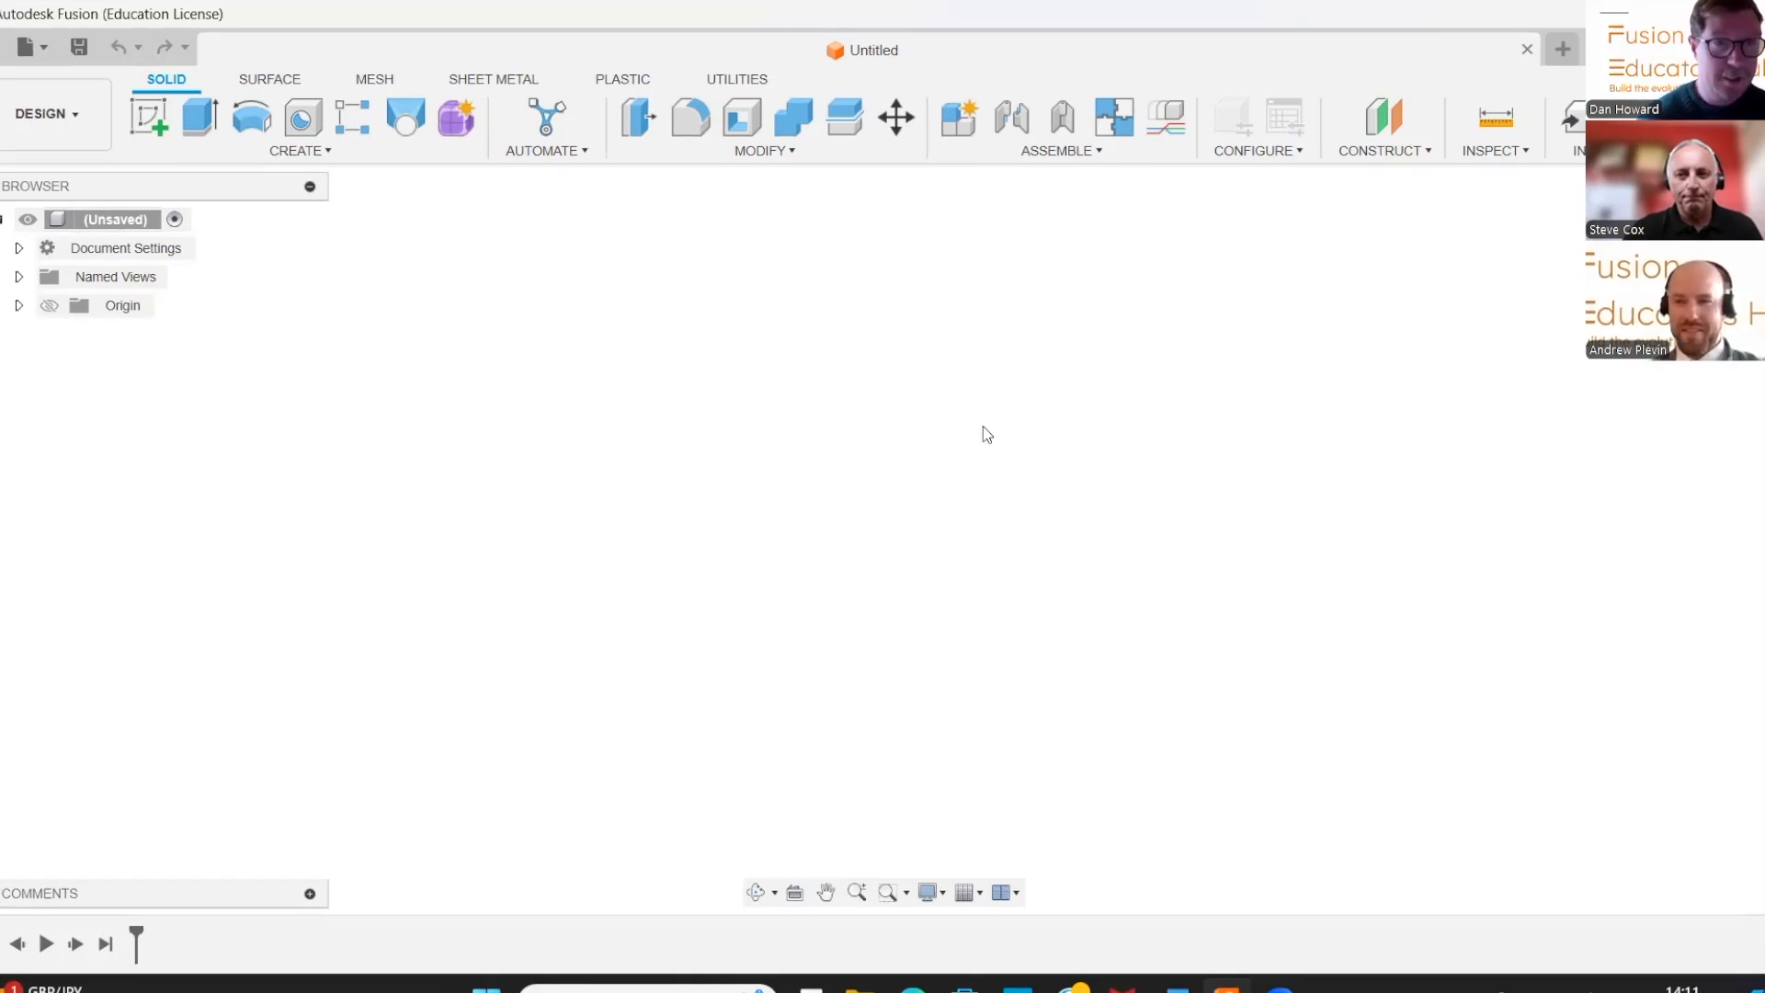
left_click(148, 118)
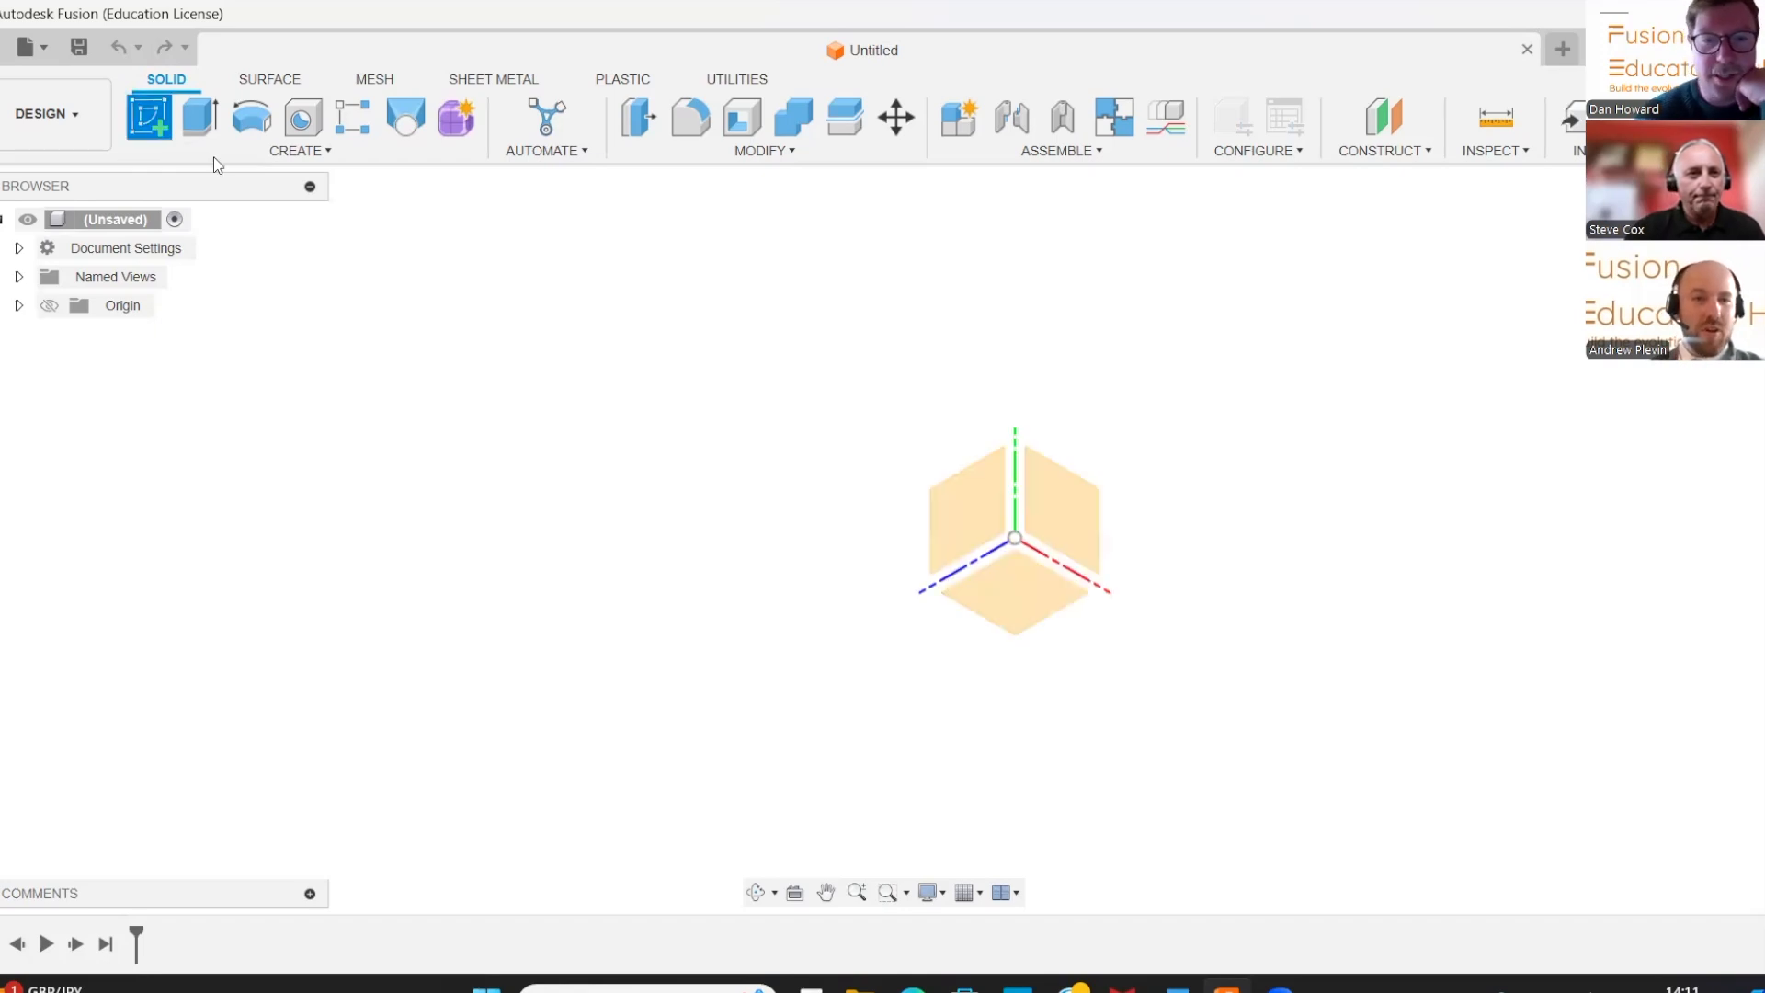
left_click(1036, 599)
mouse_move(760, 386)
middle_mouse_down()
mouse_move(555, 504)
mouse_move(456, 535)
middle_mouse_up()
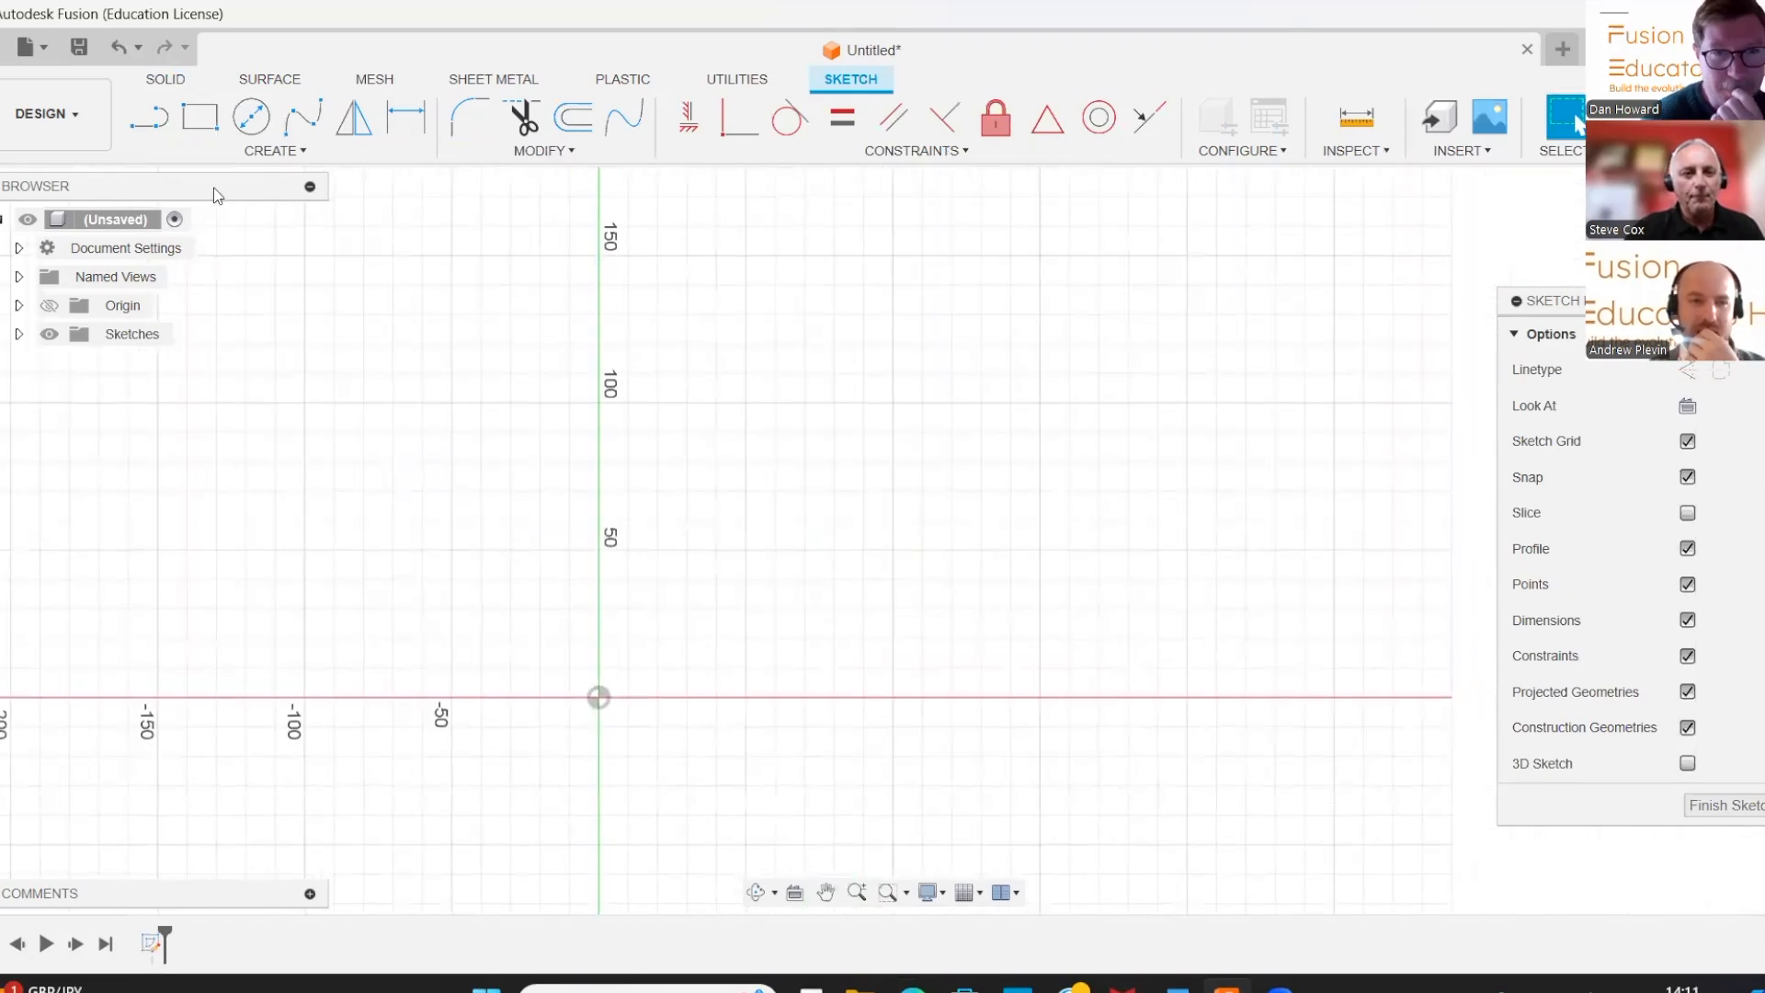
left_click(199, 117)
left_click(598, 696)
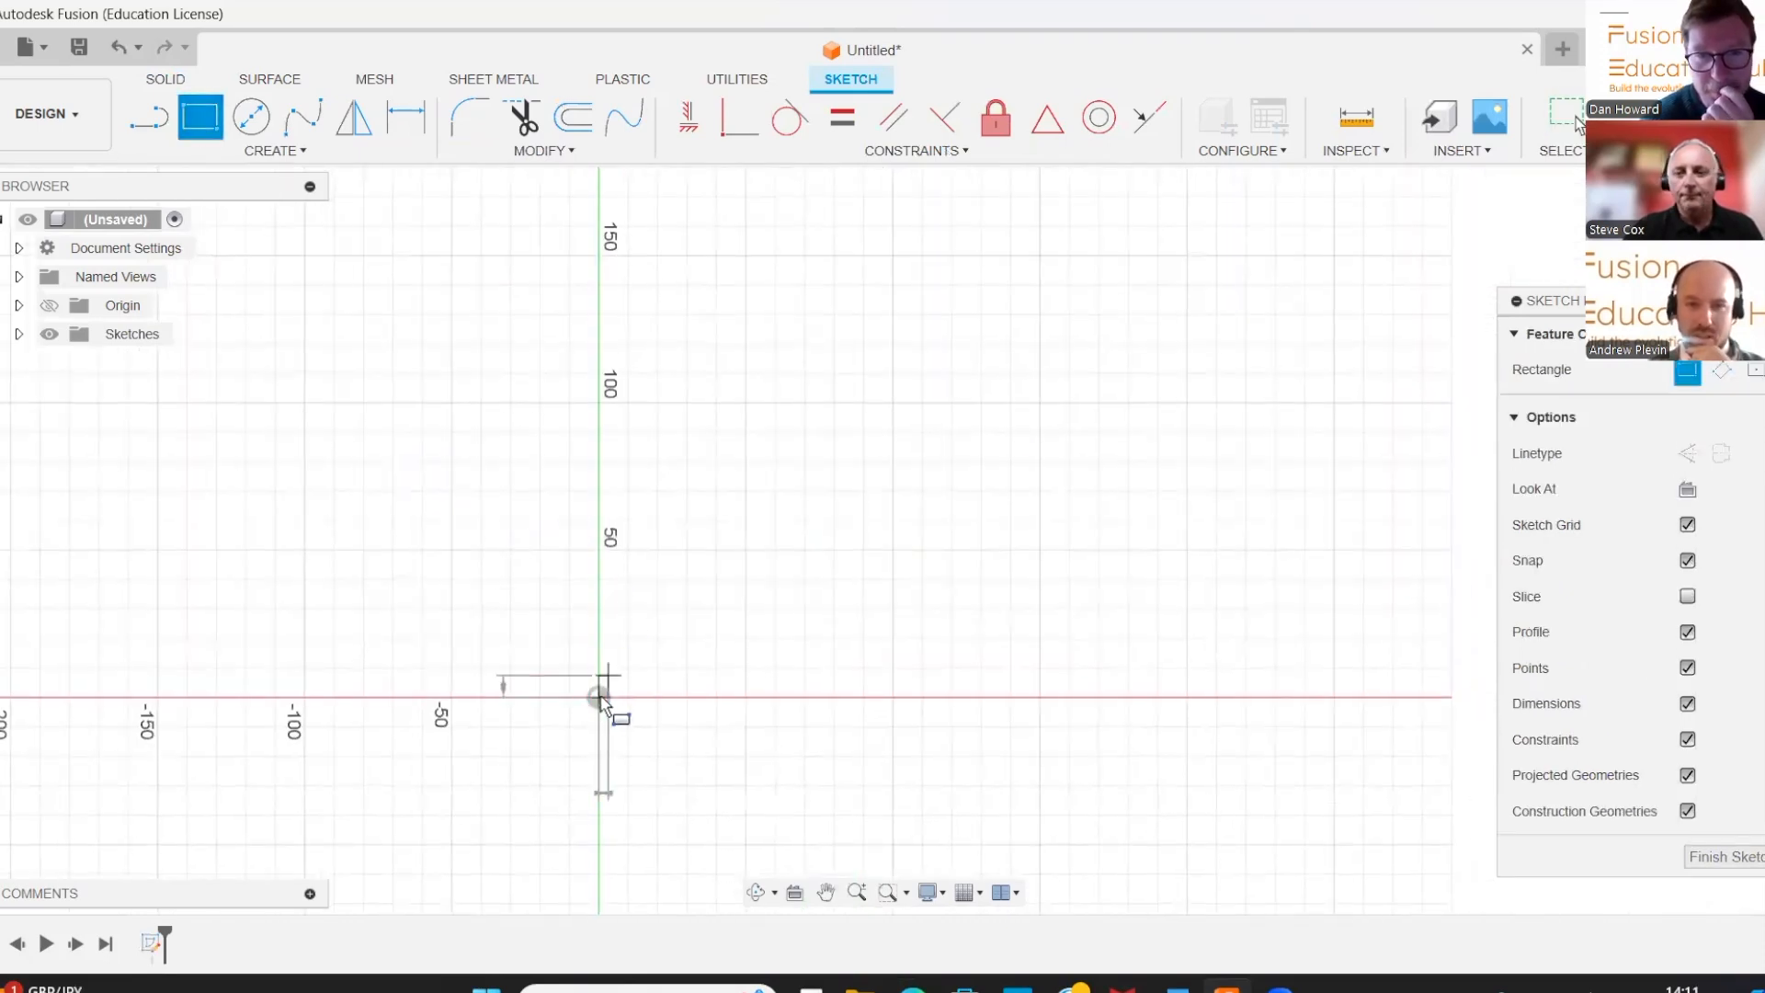
left_click(1334, 256)
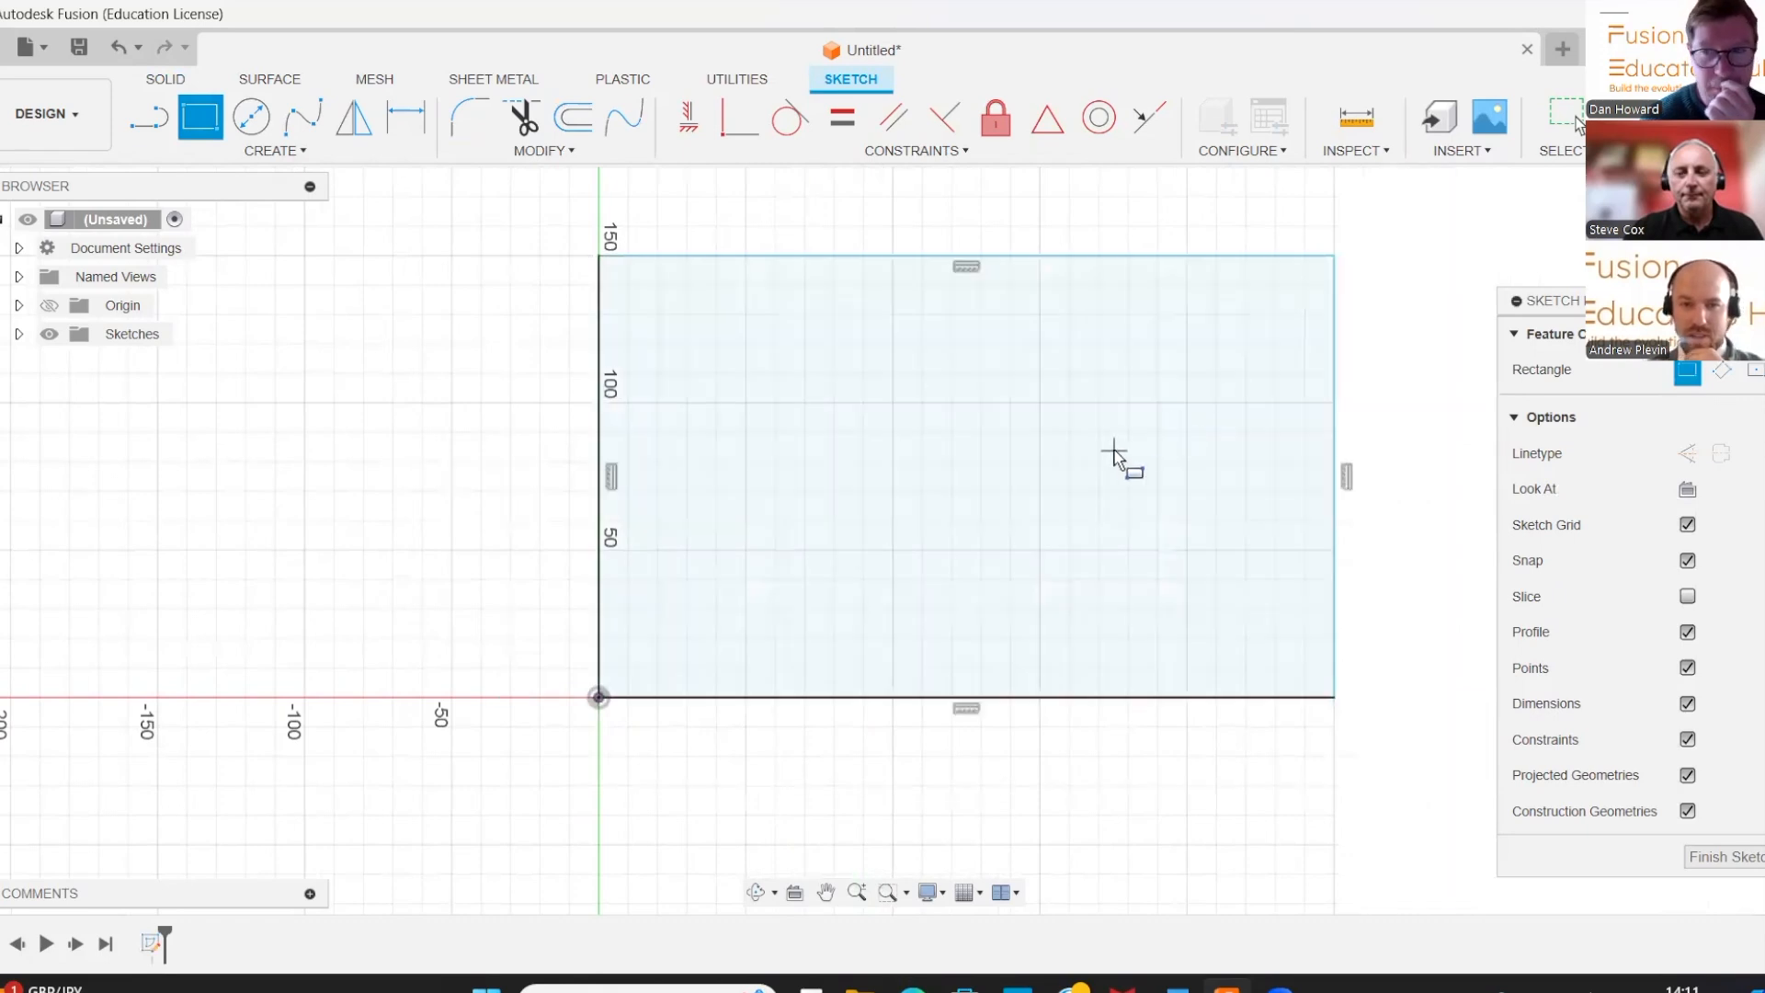
Extrude the rectangle 200 mm upwards as a new body
key("e")
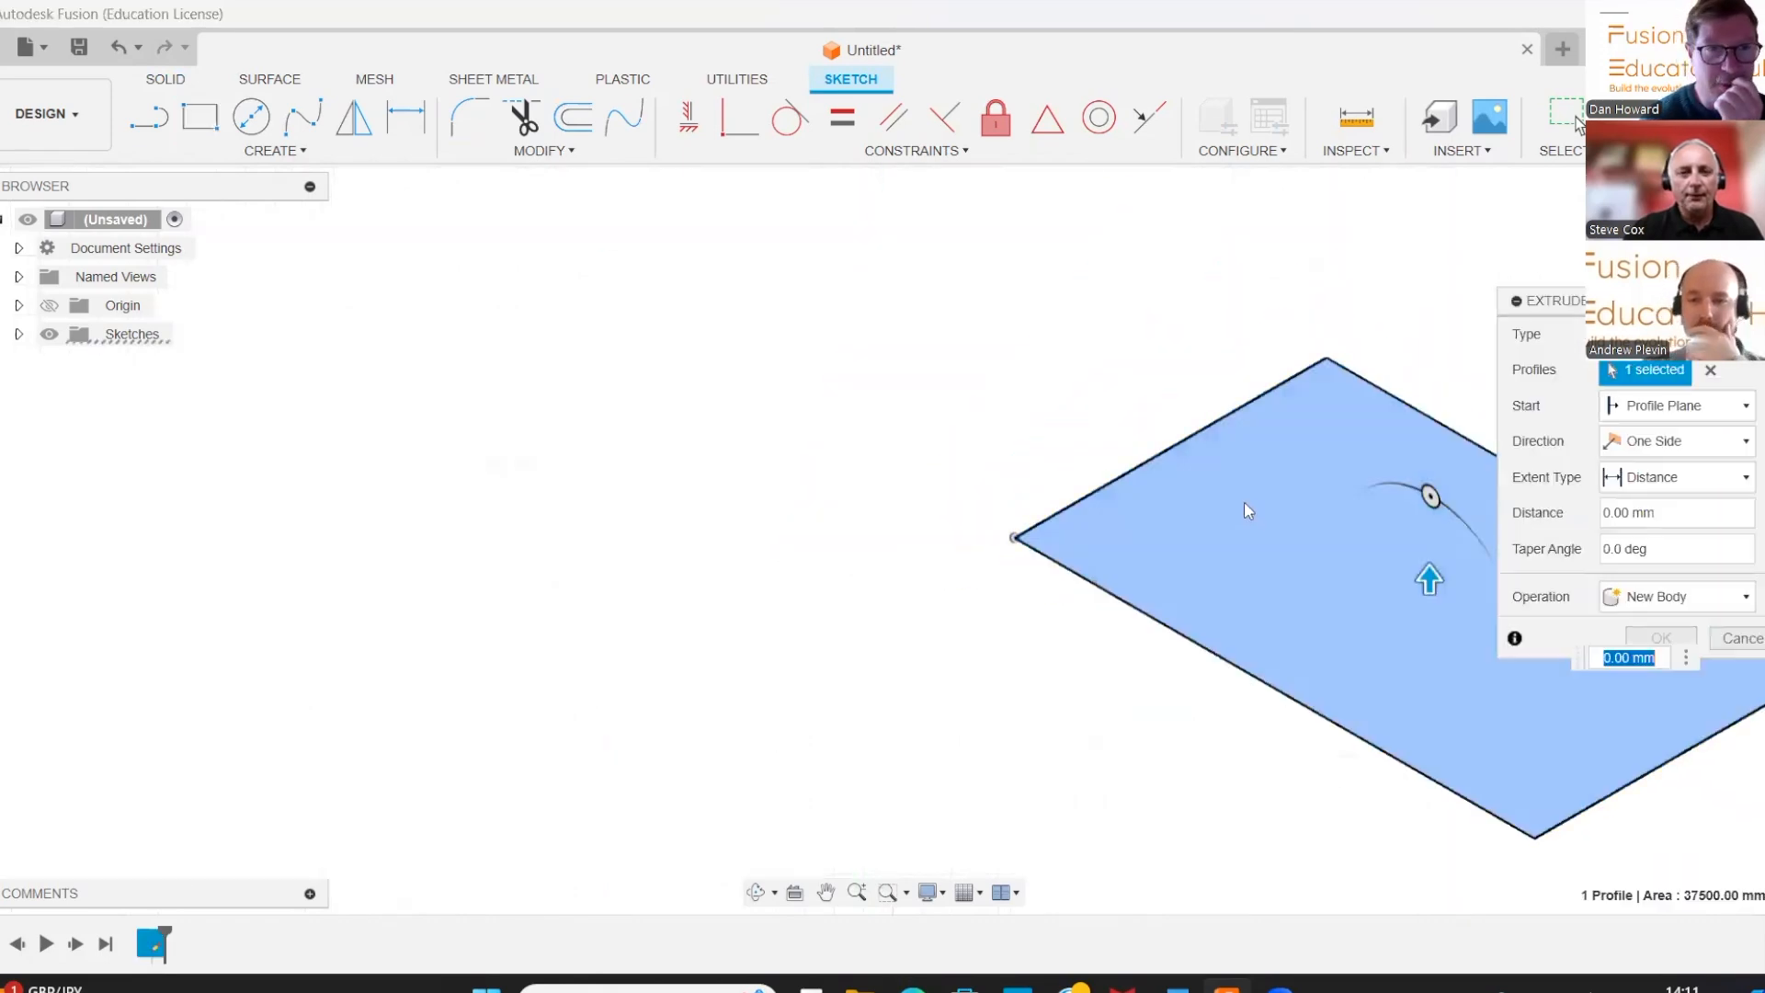
left_click_drag(919, 603, 930, 177)
scroll(1195, 566, "down", 5)
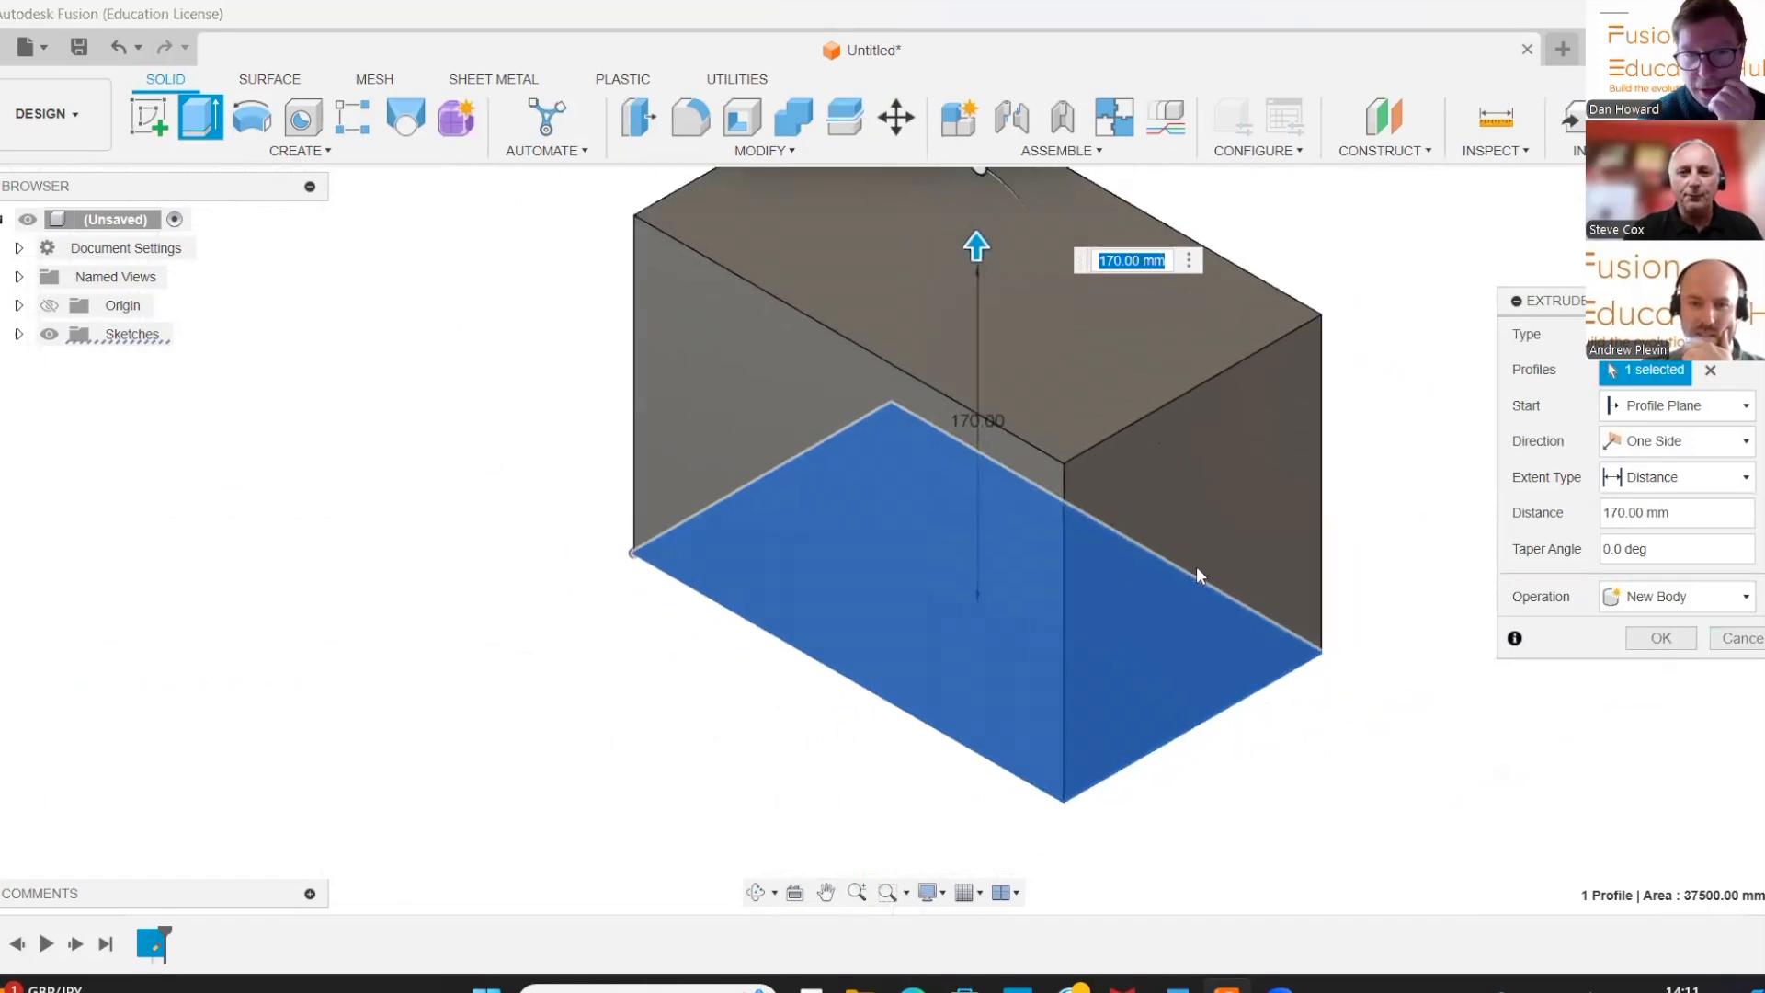
left_click_drag(1053, 337, 1046, 299)
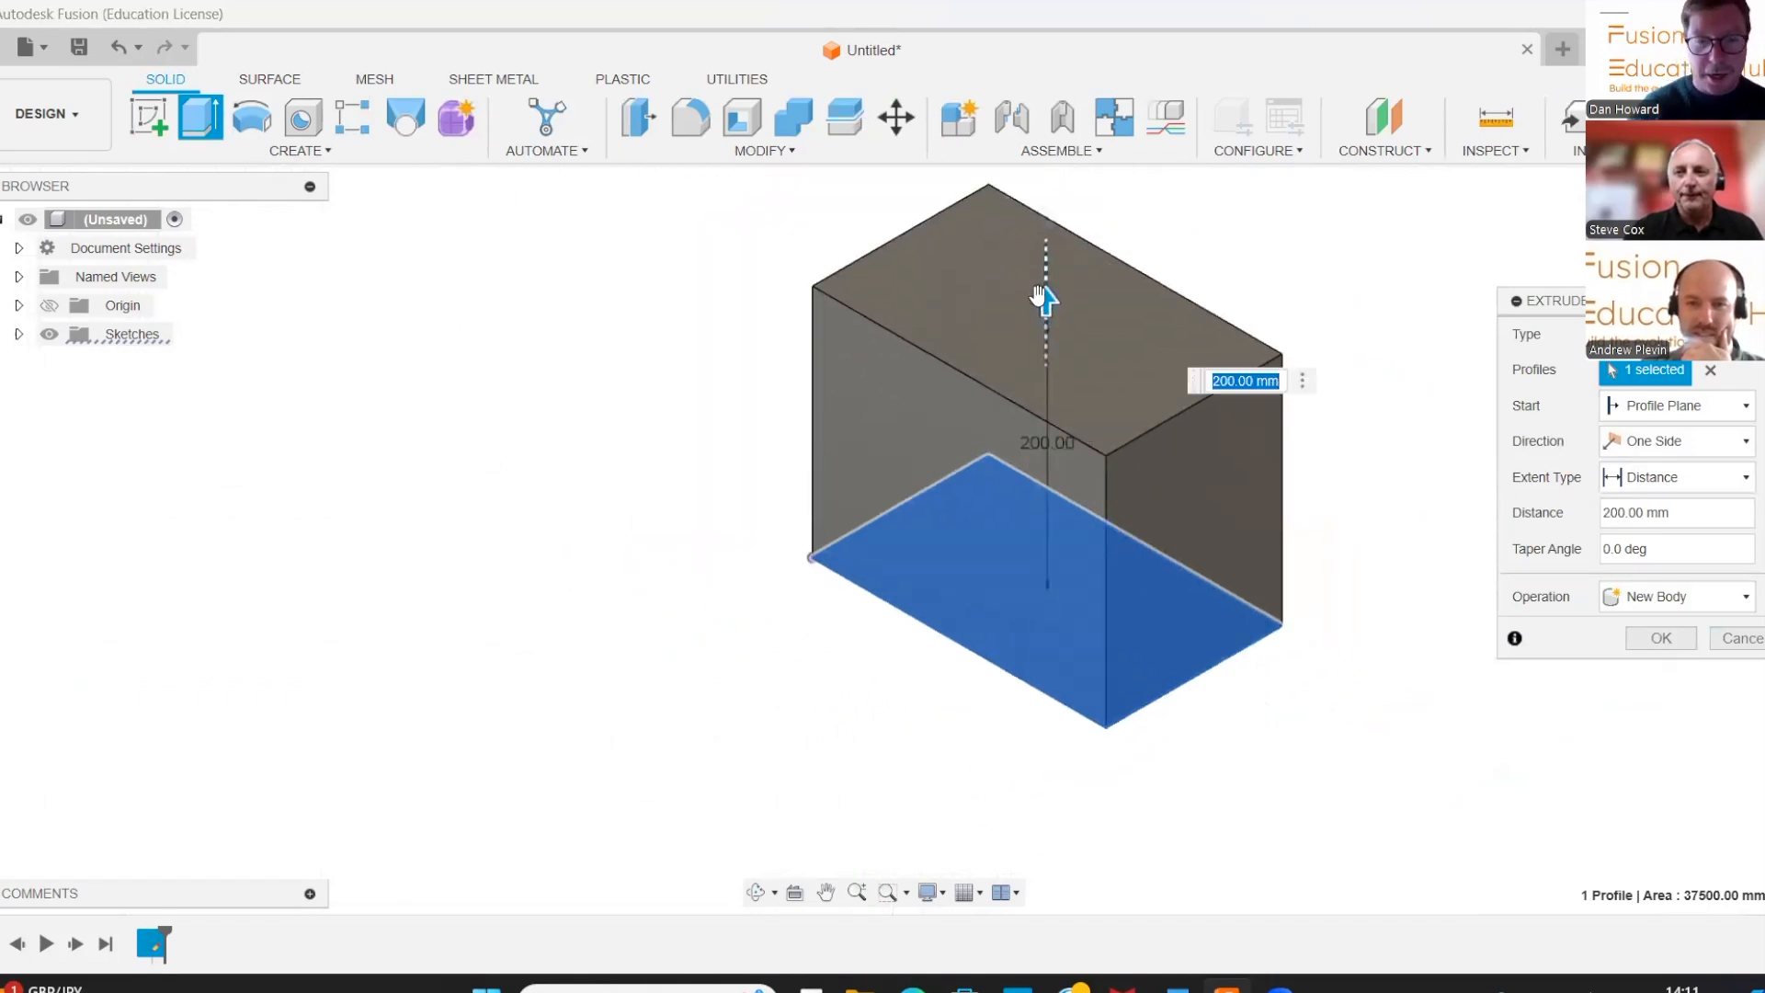
left_click(1661, 638)
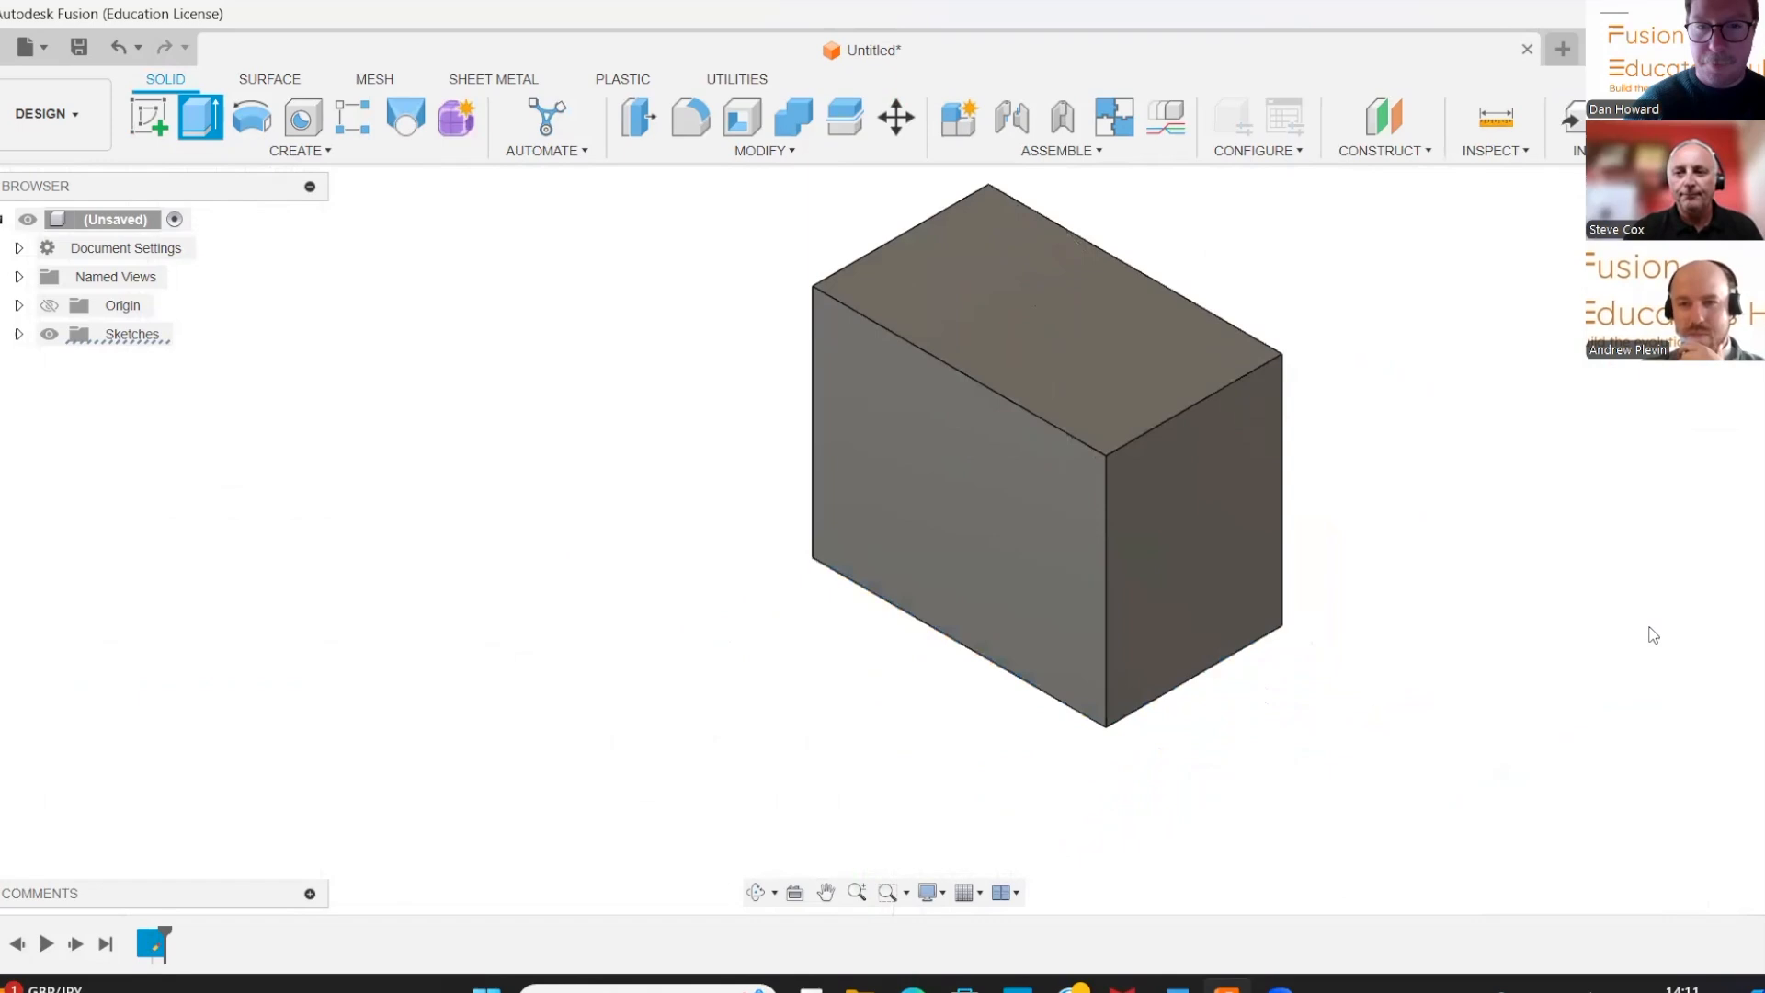
Sketch a right triangle about 70 mm high above the block's 150 mm wide end face, sloping down to its far upper corner
left_click(149, 116)
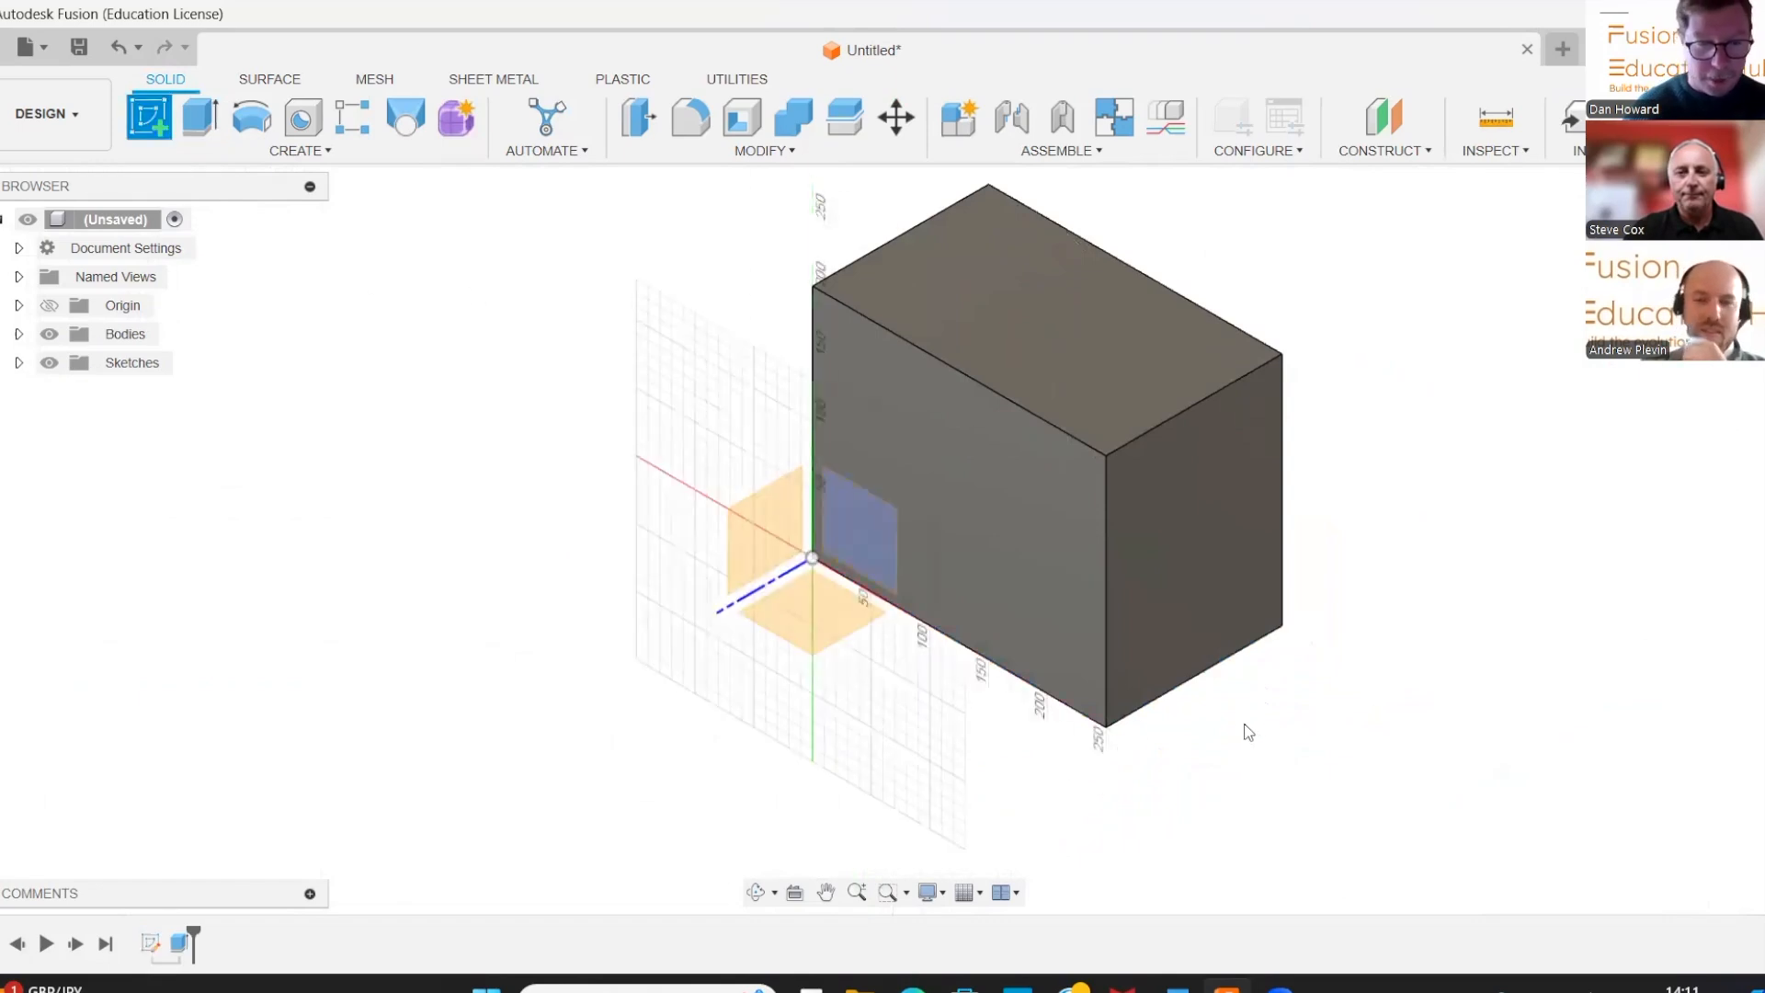
left_click(1144, 524)
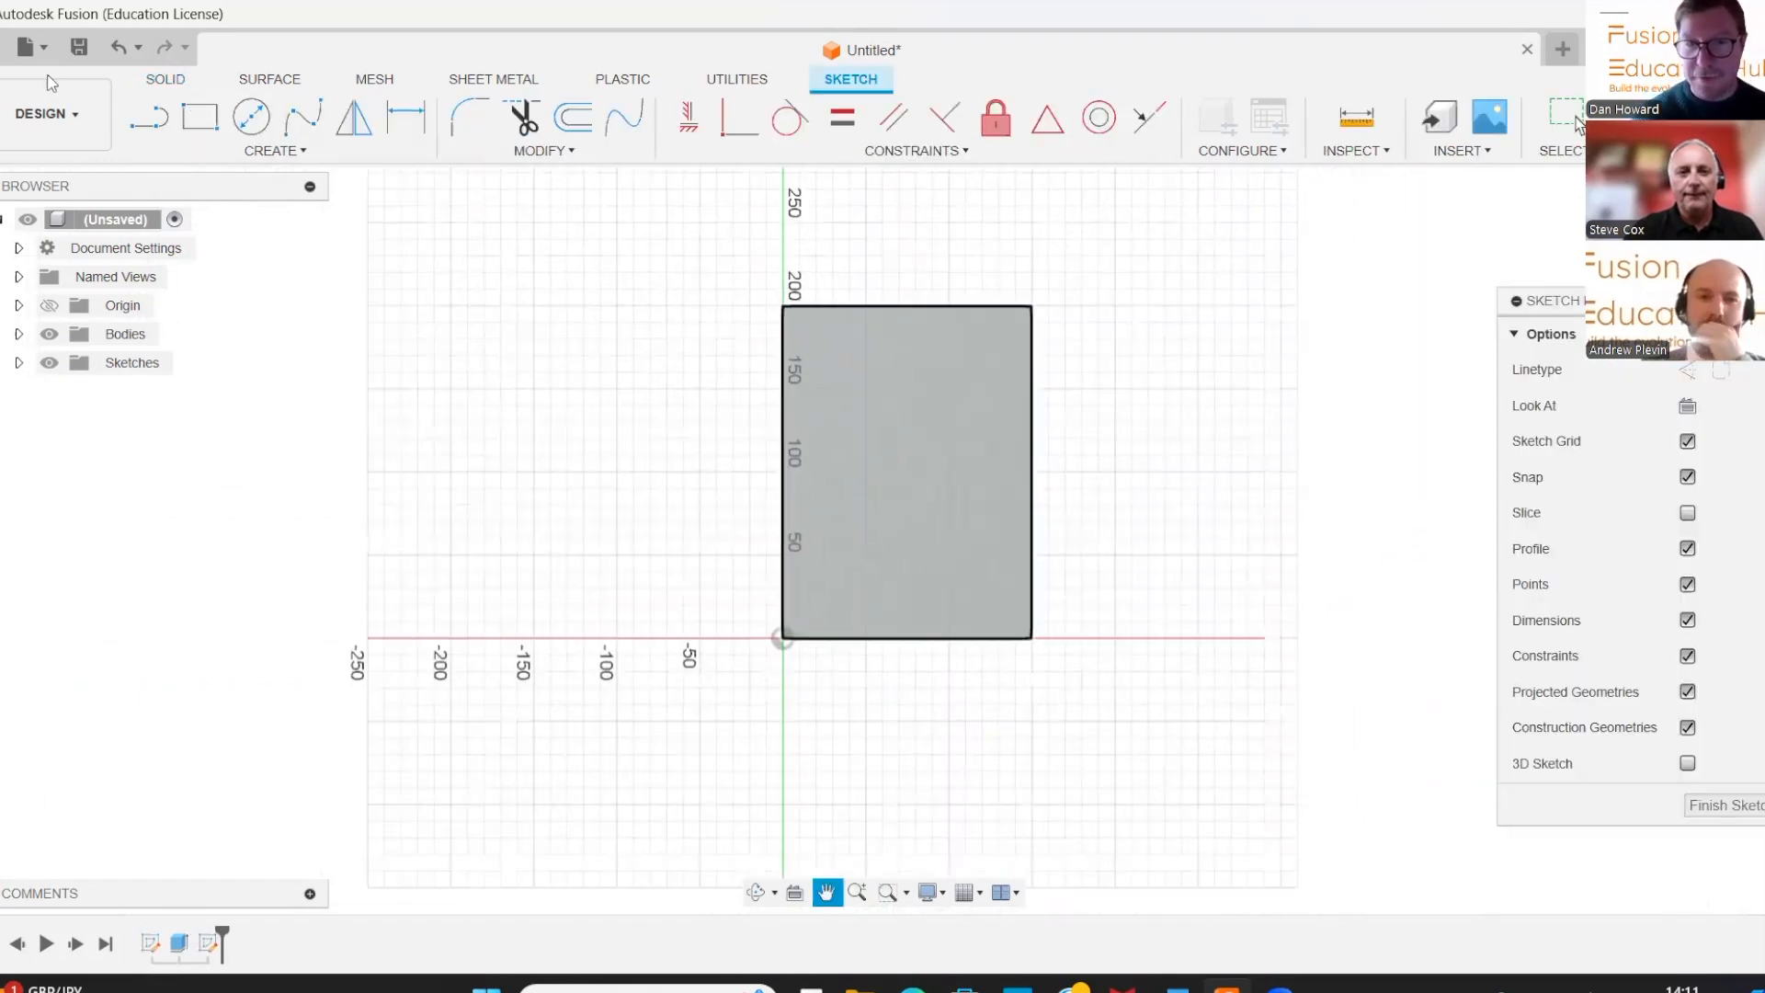
left_click(149, 116)
left_click(782, 310)
left_click(782, 193)
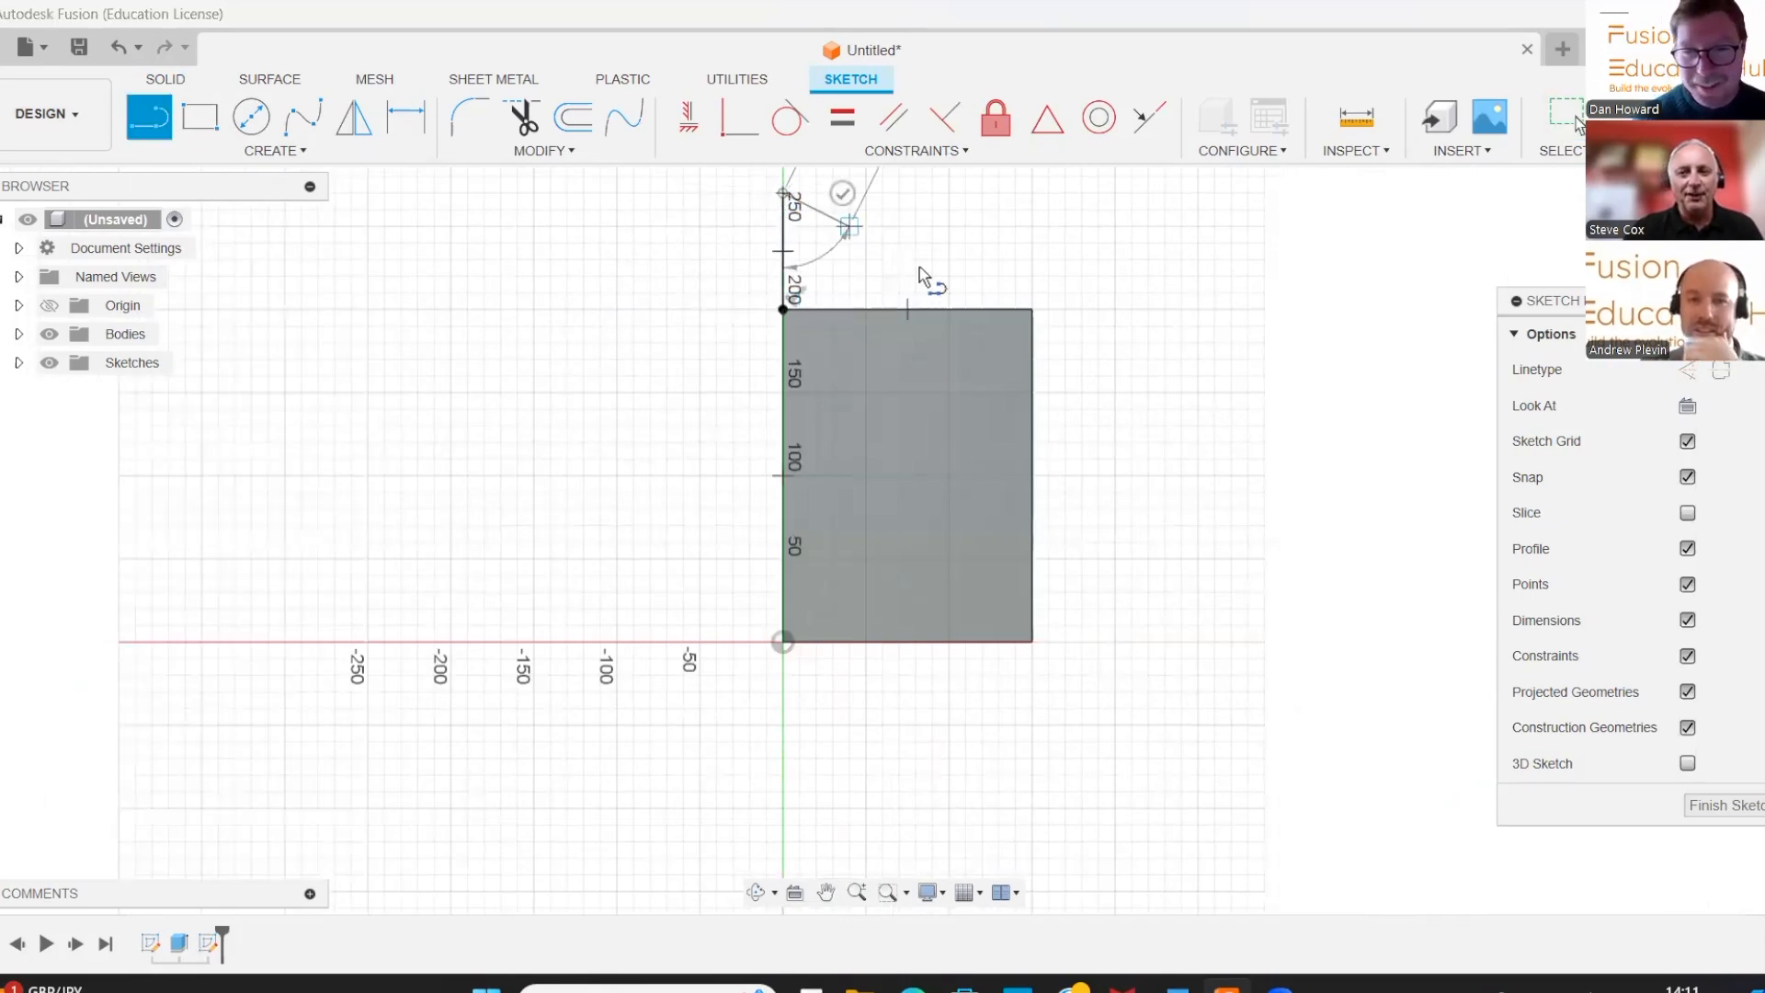
left_click(1032, 310)
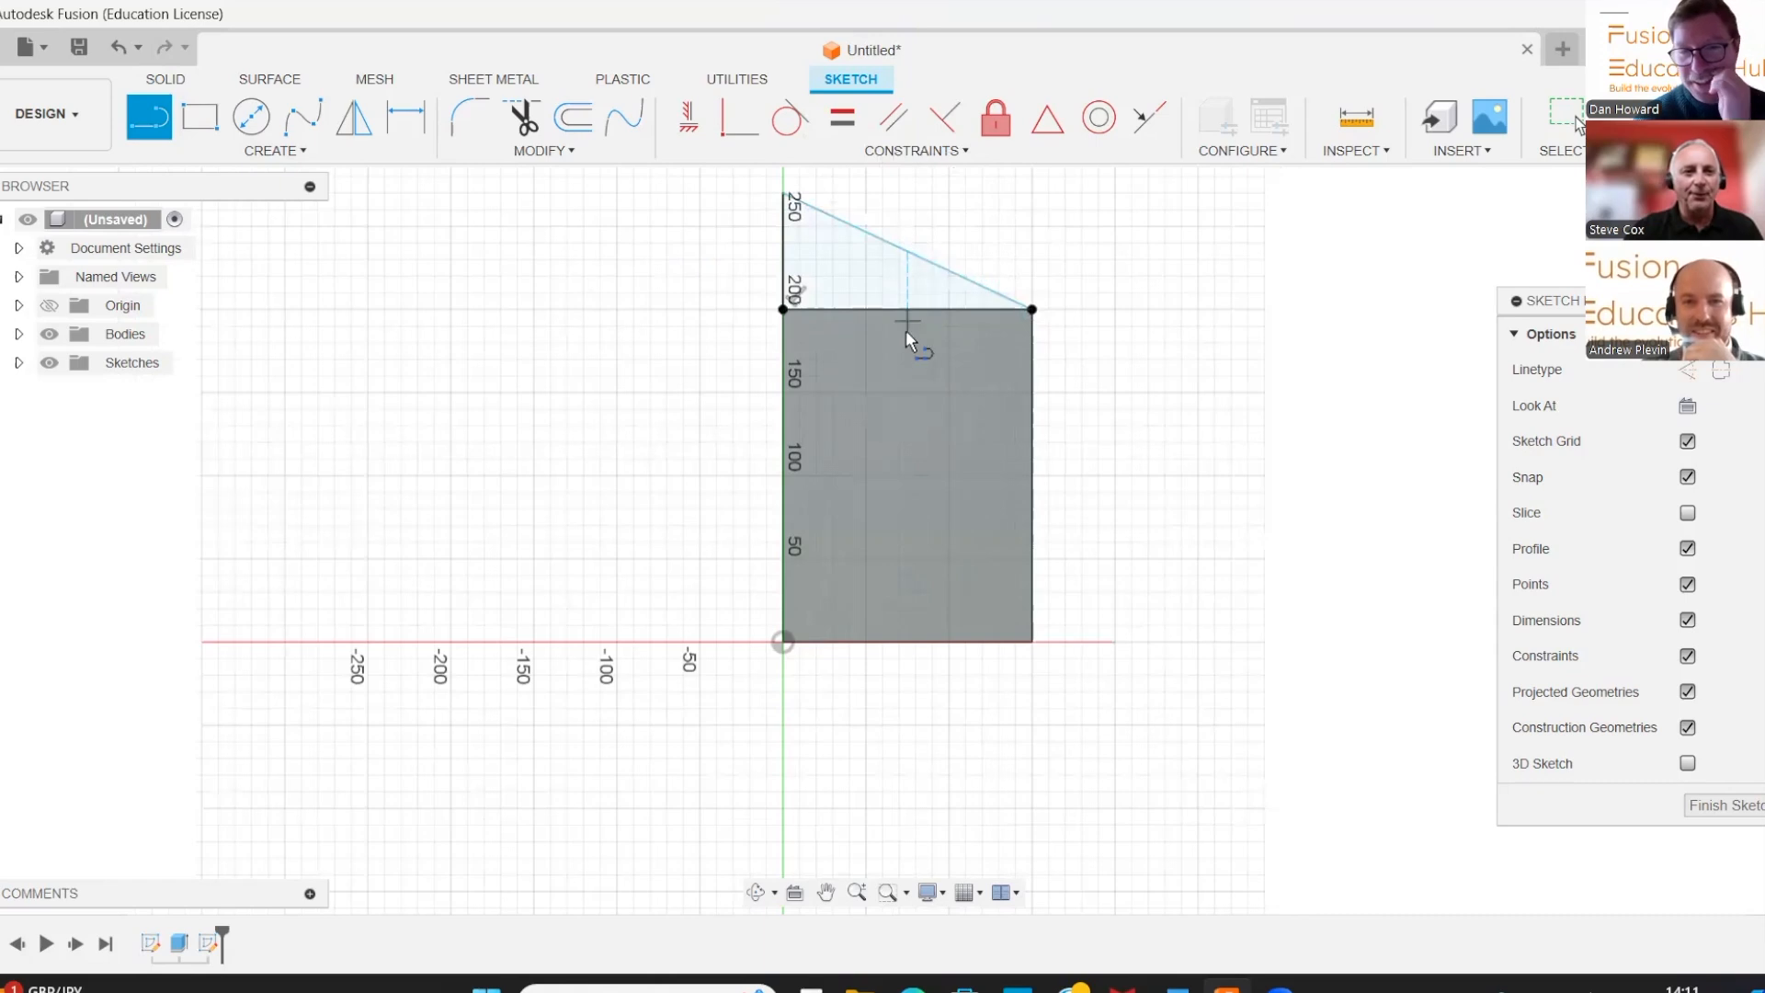
Extrude the triangular roof profile -250 mm along the block and join it to the body
key("e")
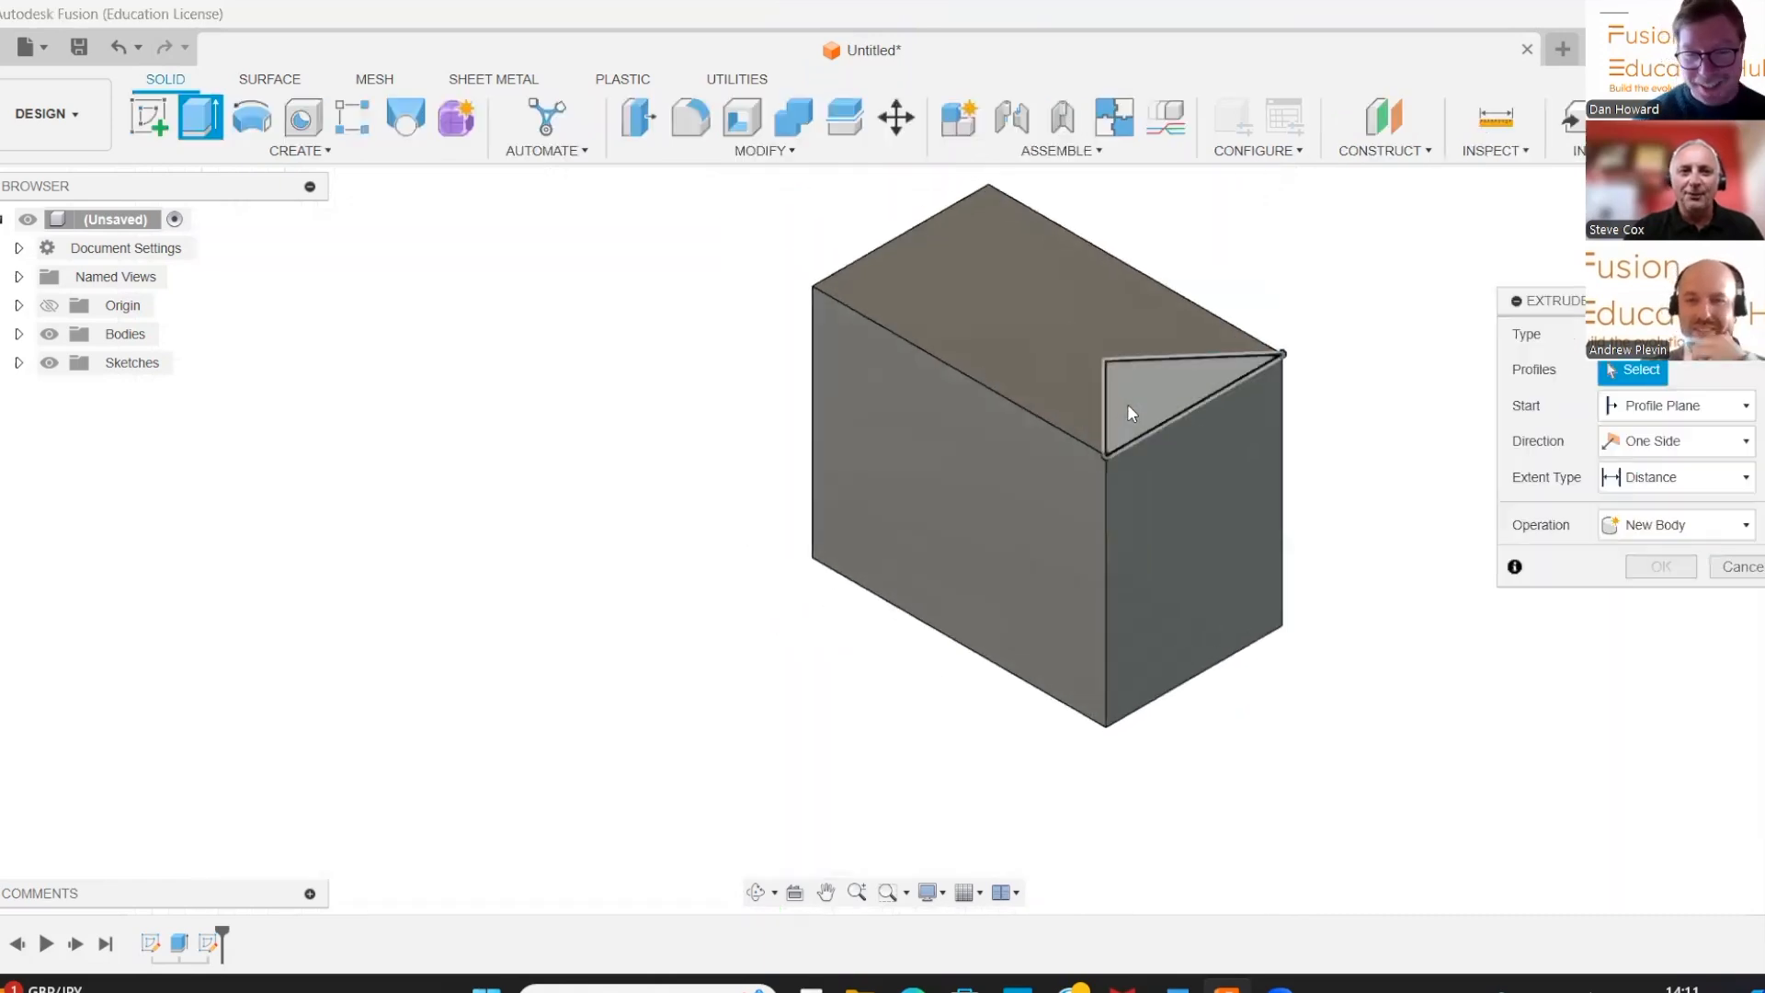
left_click(1116, 401)
type("-250")
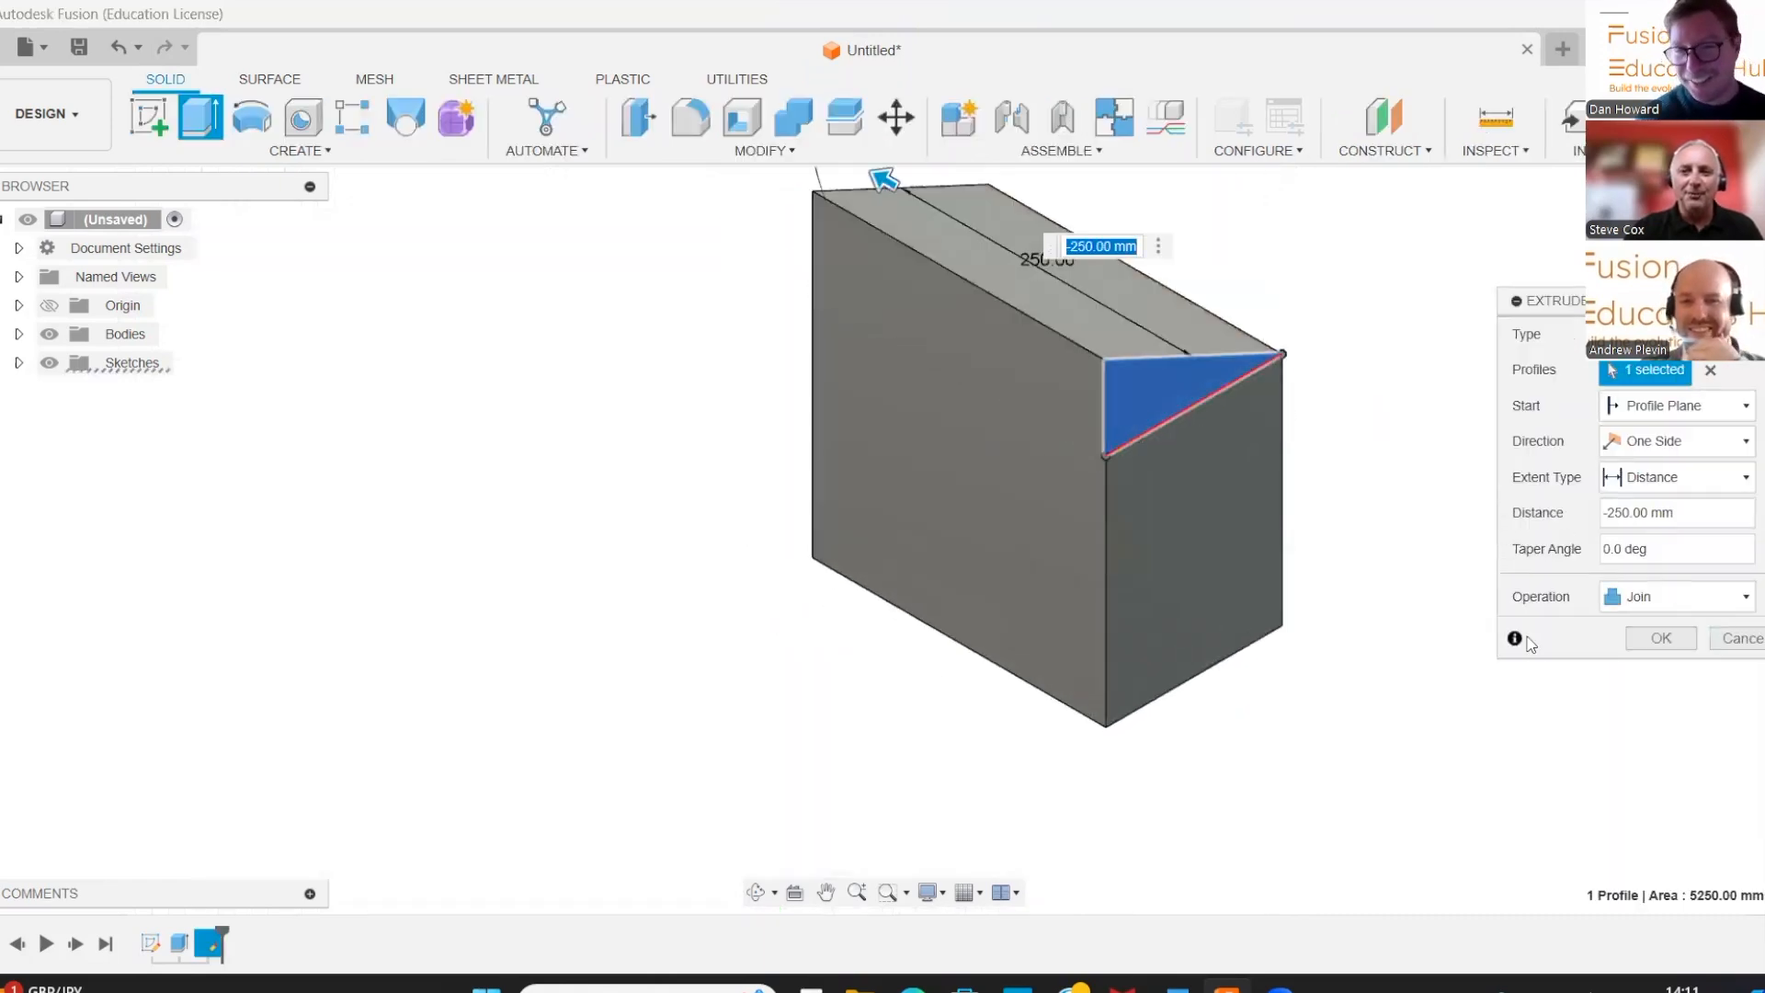
left_click(1661, 638)
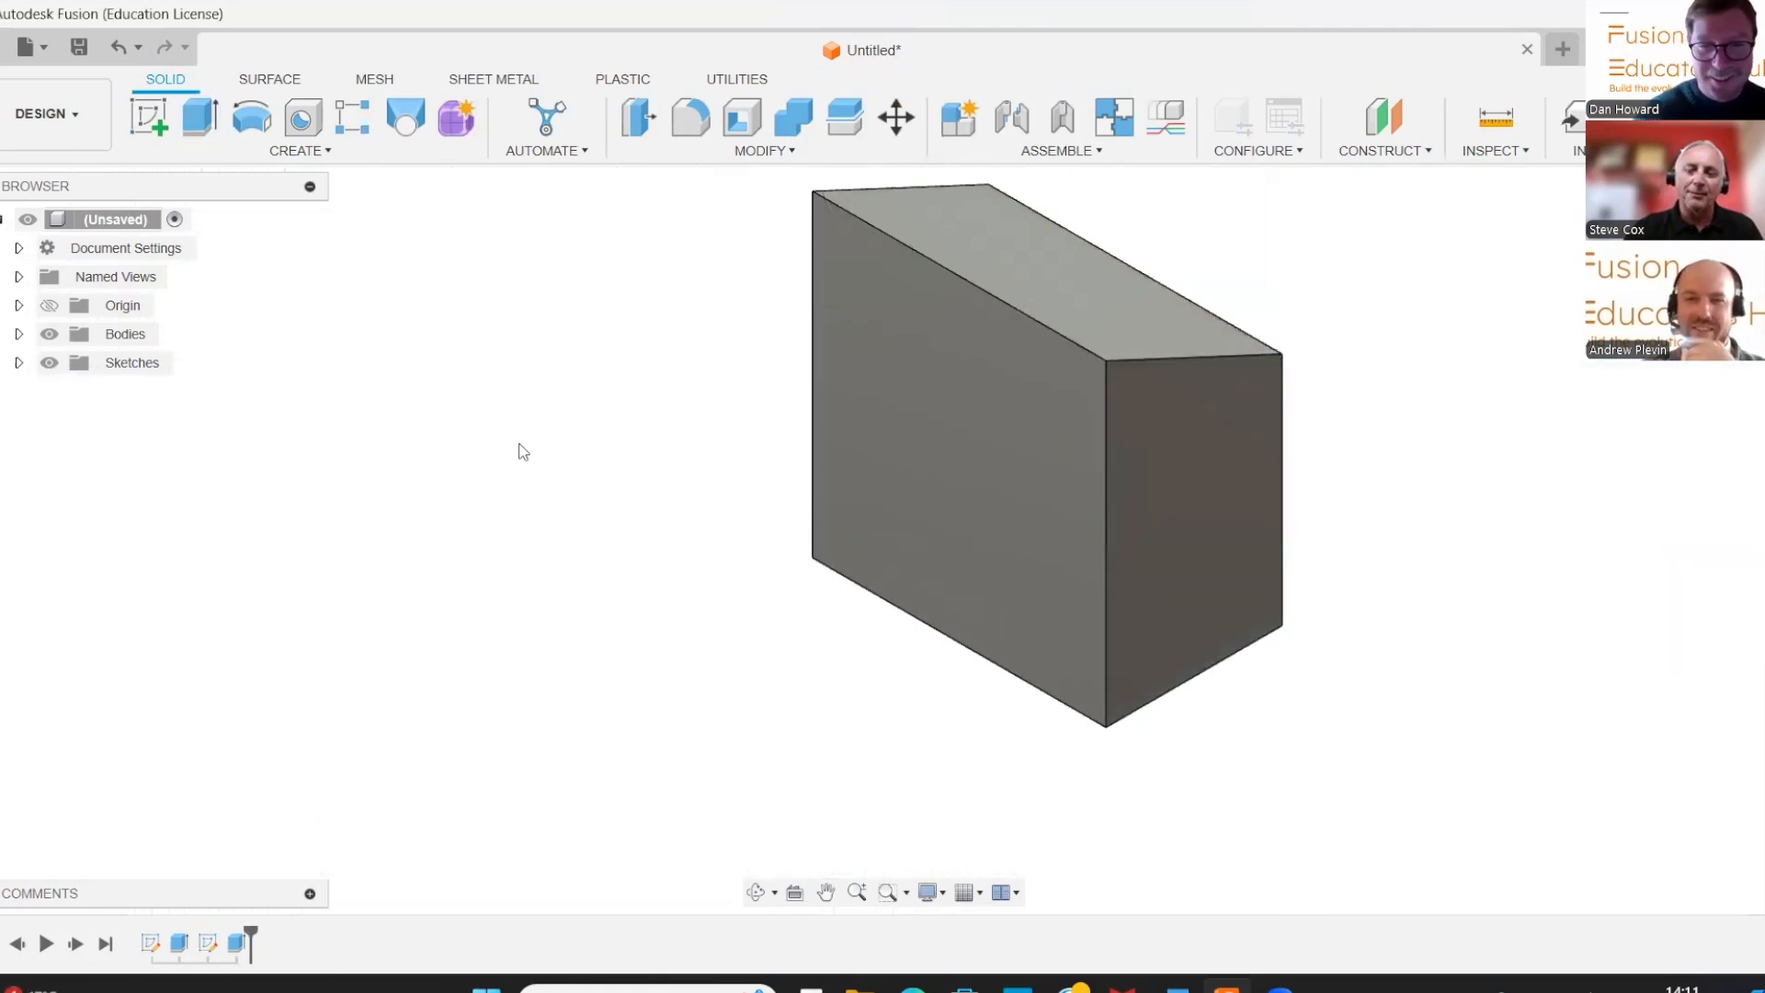
Shell the whole body with an inside thickness of 2 mm, without removing any face
scroll(748, 312, "down", 2)
left_click_drag(748, 312, 673, 390)
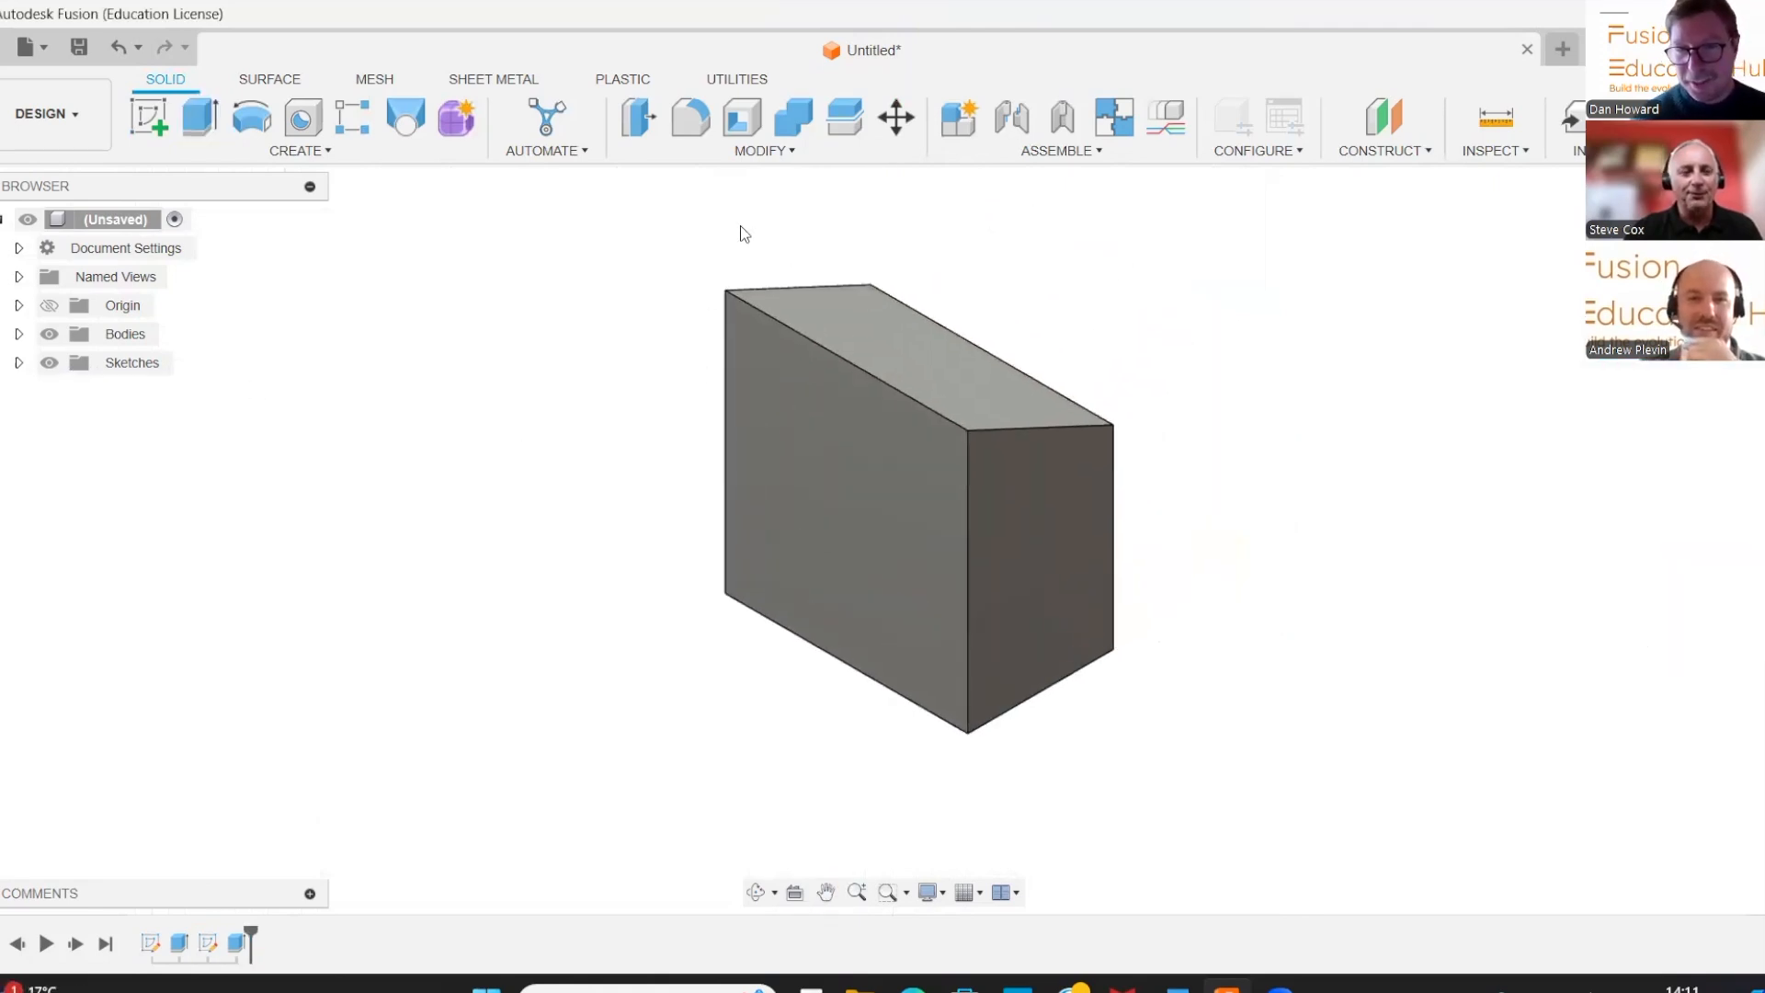
left_click(741, 116)
left_click(18, 333)
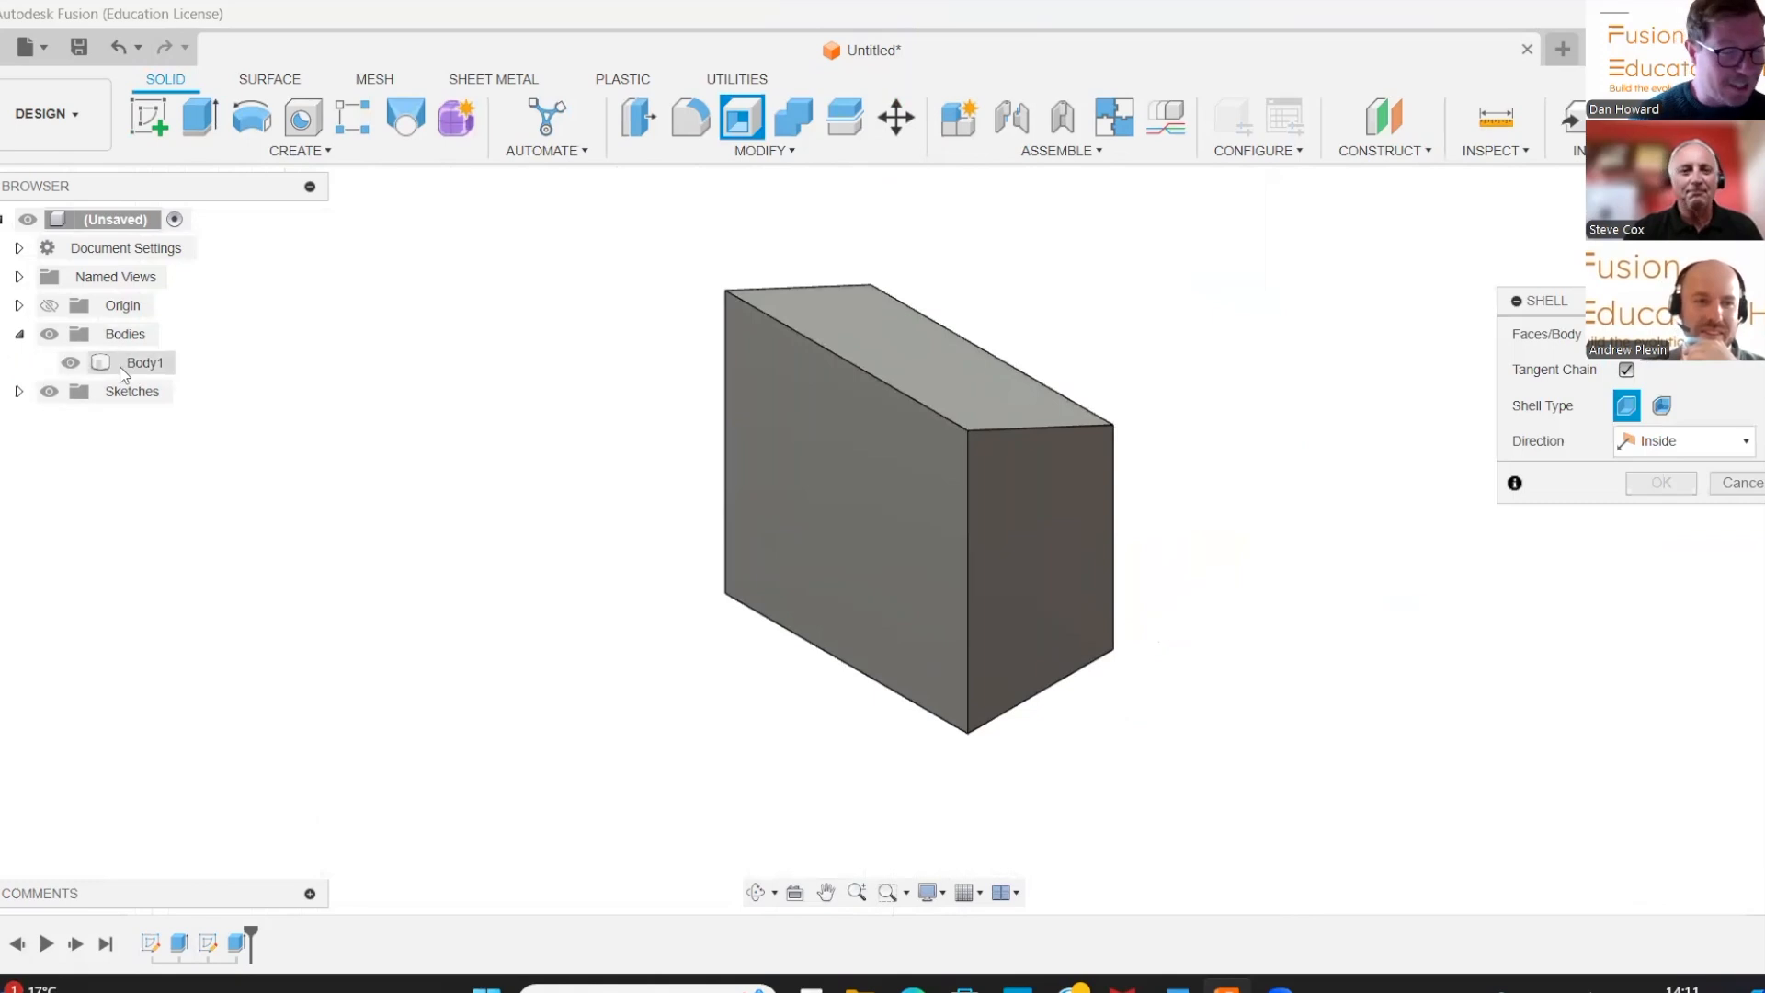
left_click(124, 364)
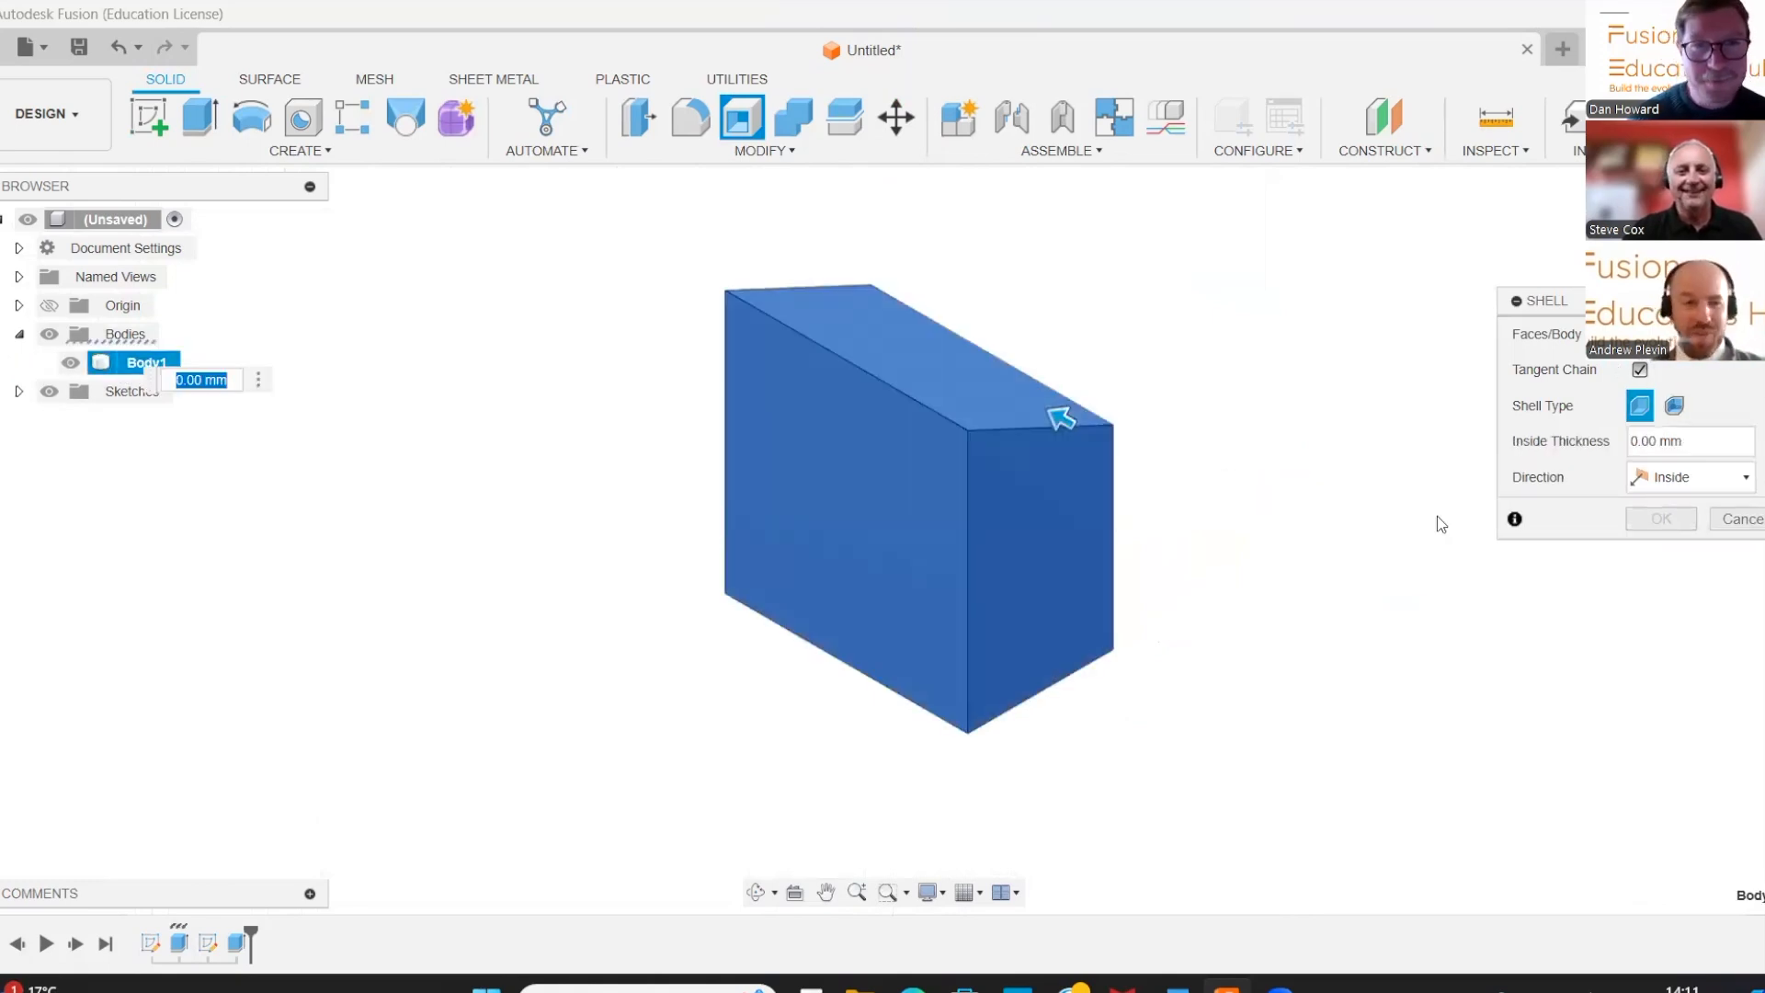
left_click_drag(1697, 301, 1595, 284)
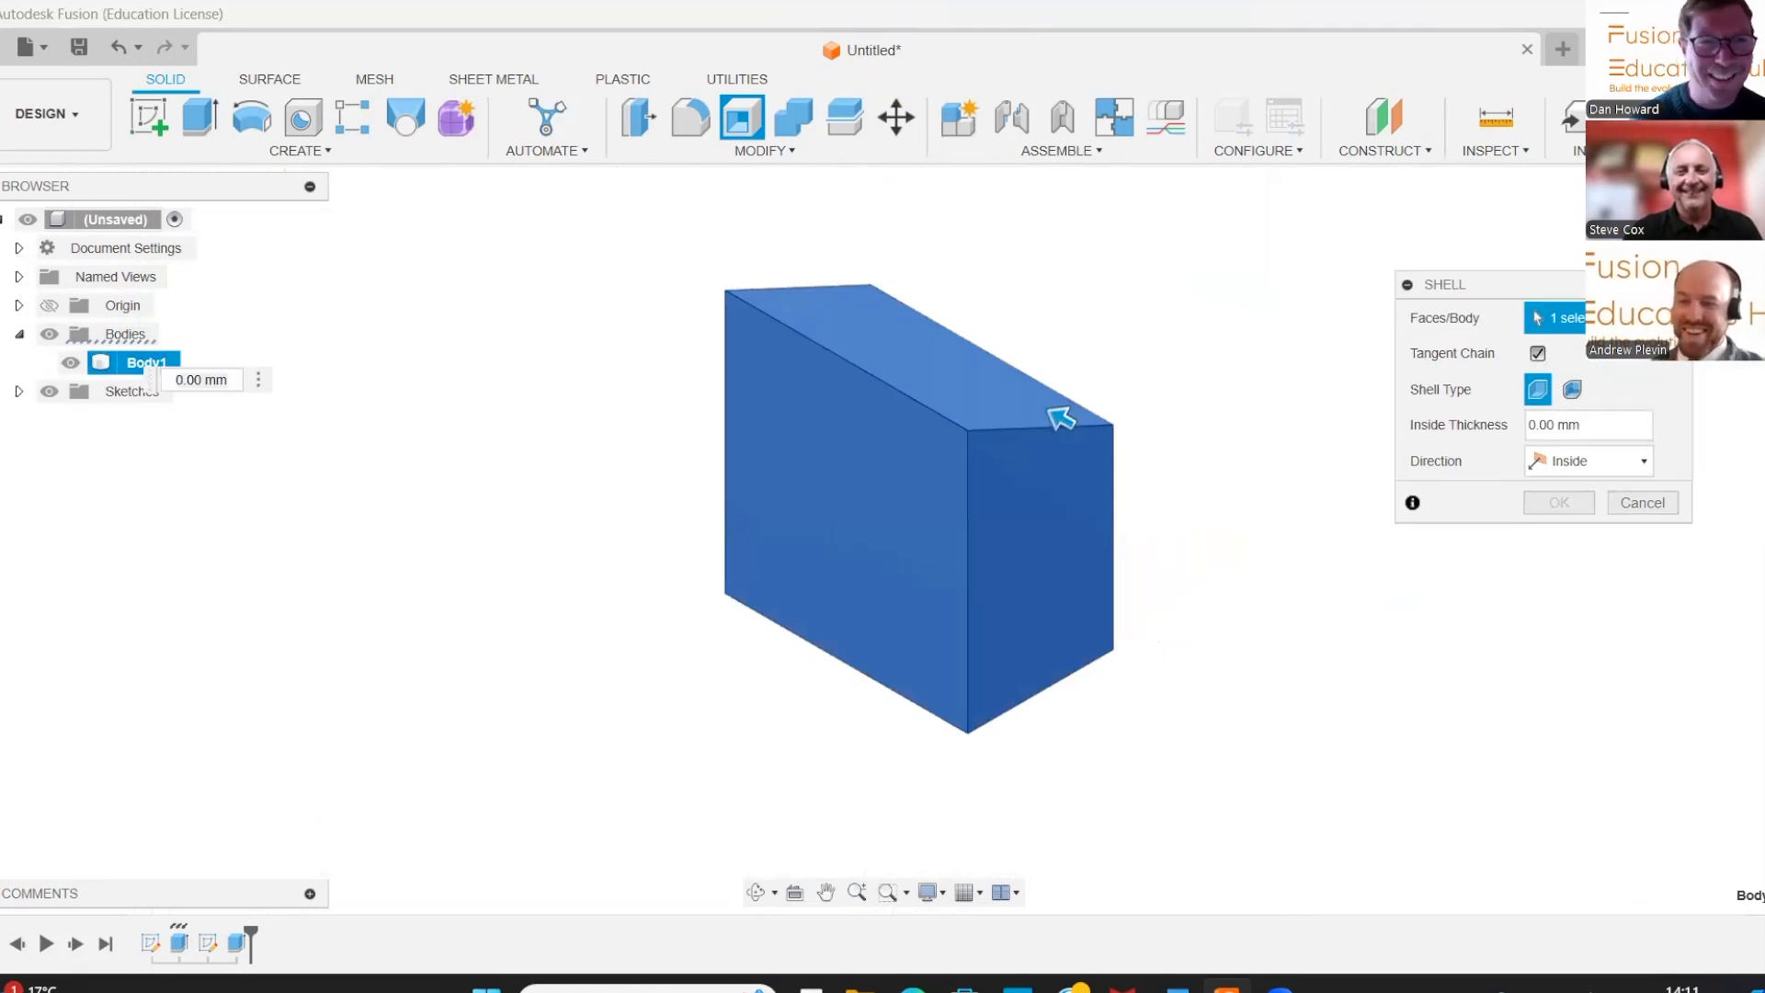
left_click(1598, 423)
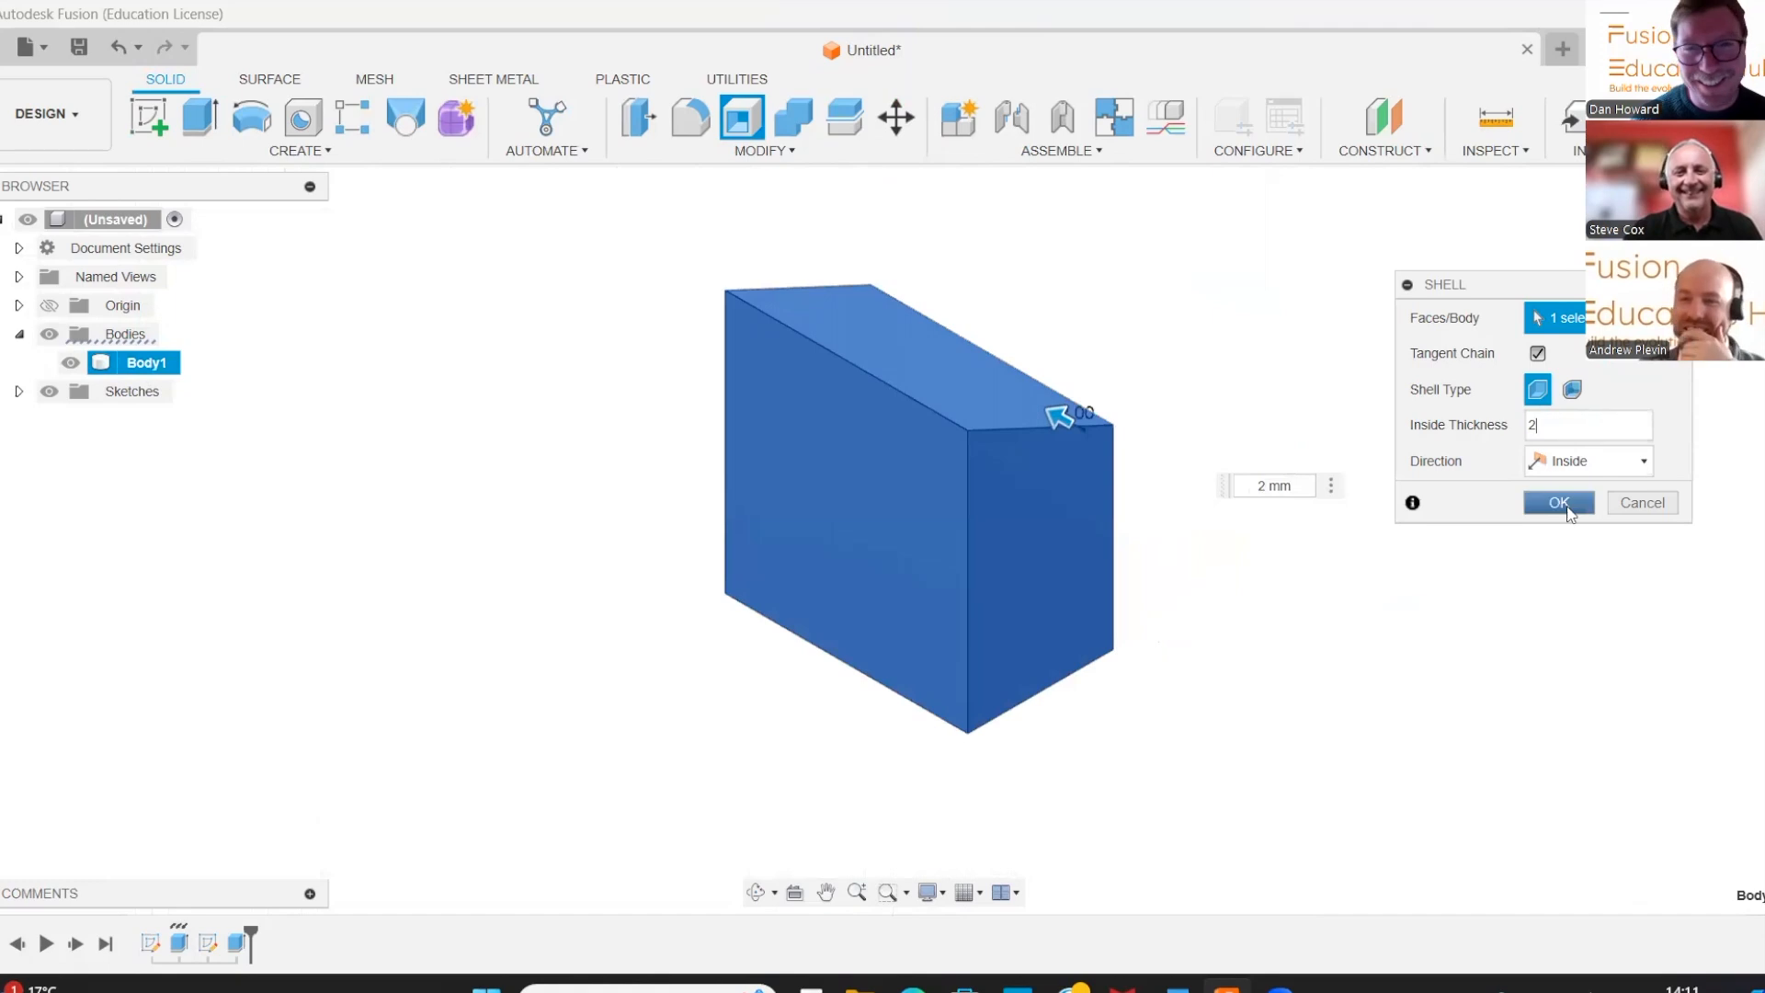
left_click(1563, 506)
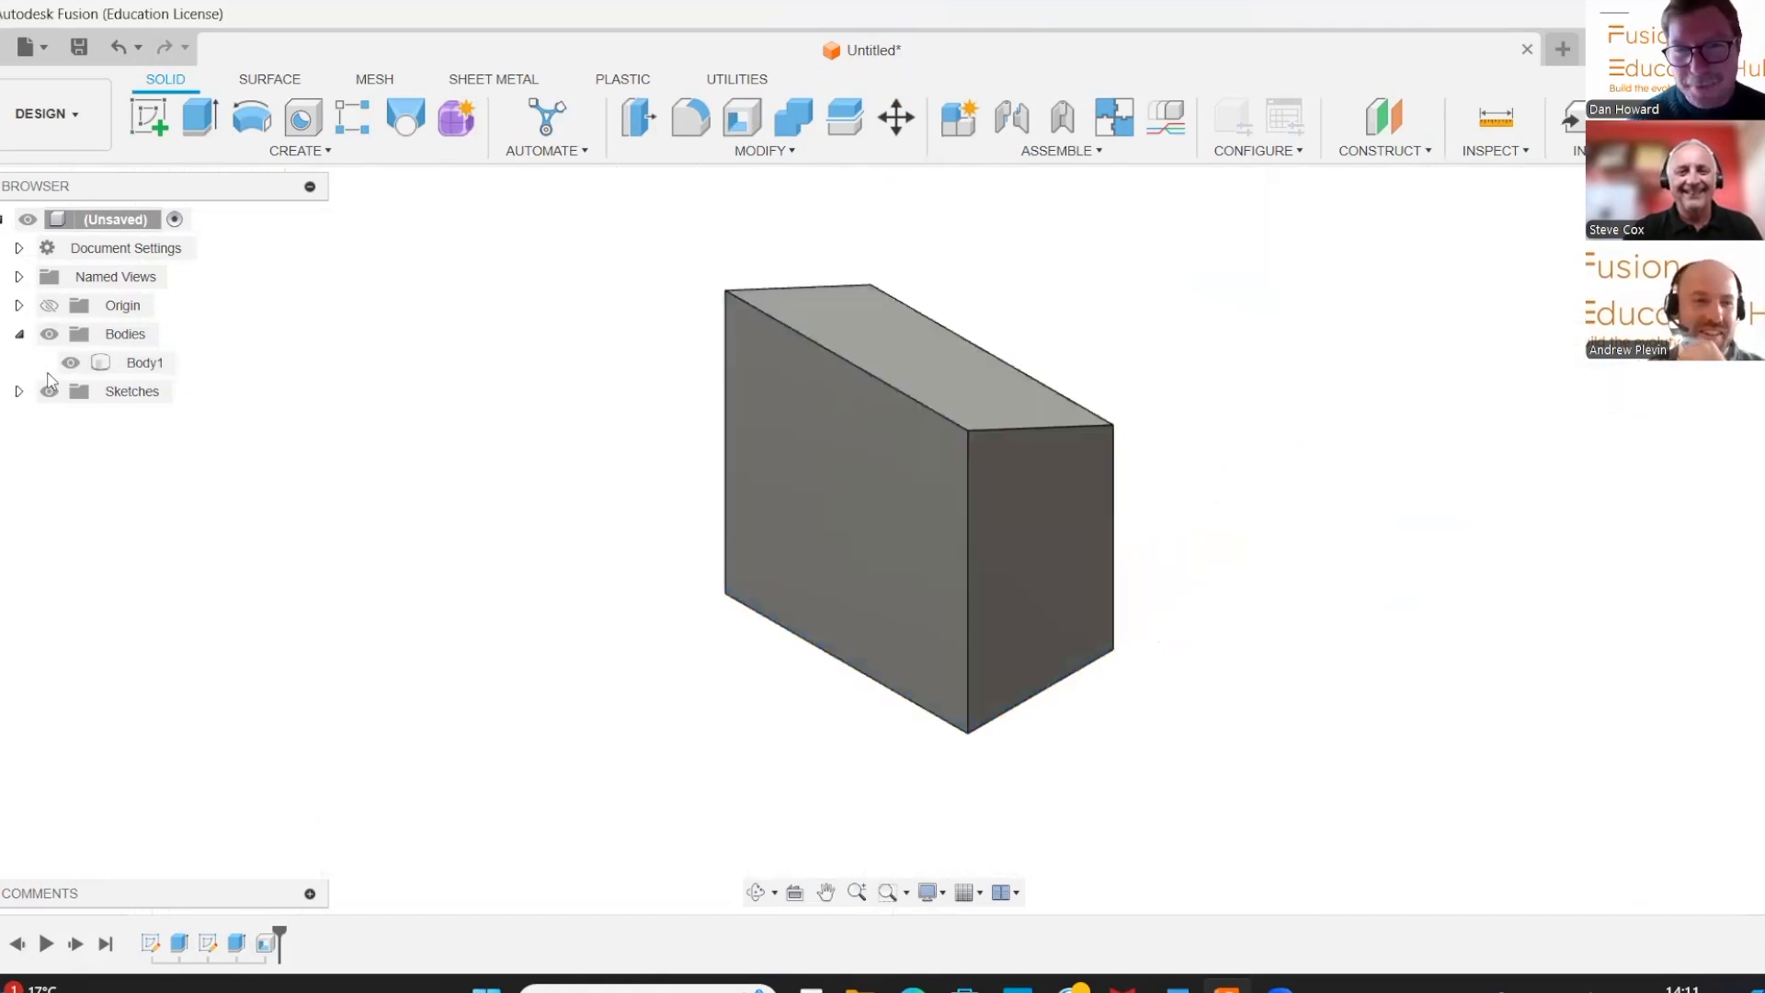
left_click(19, 334)
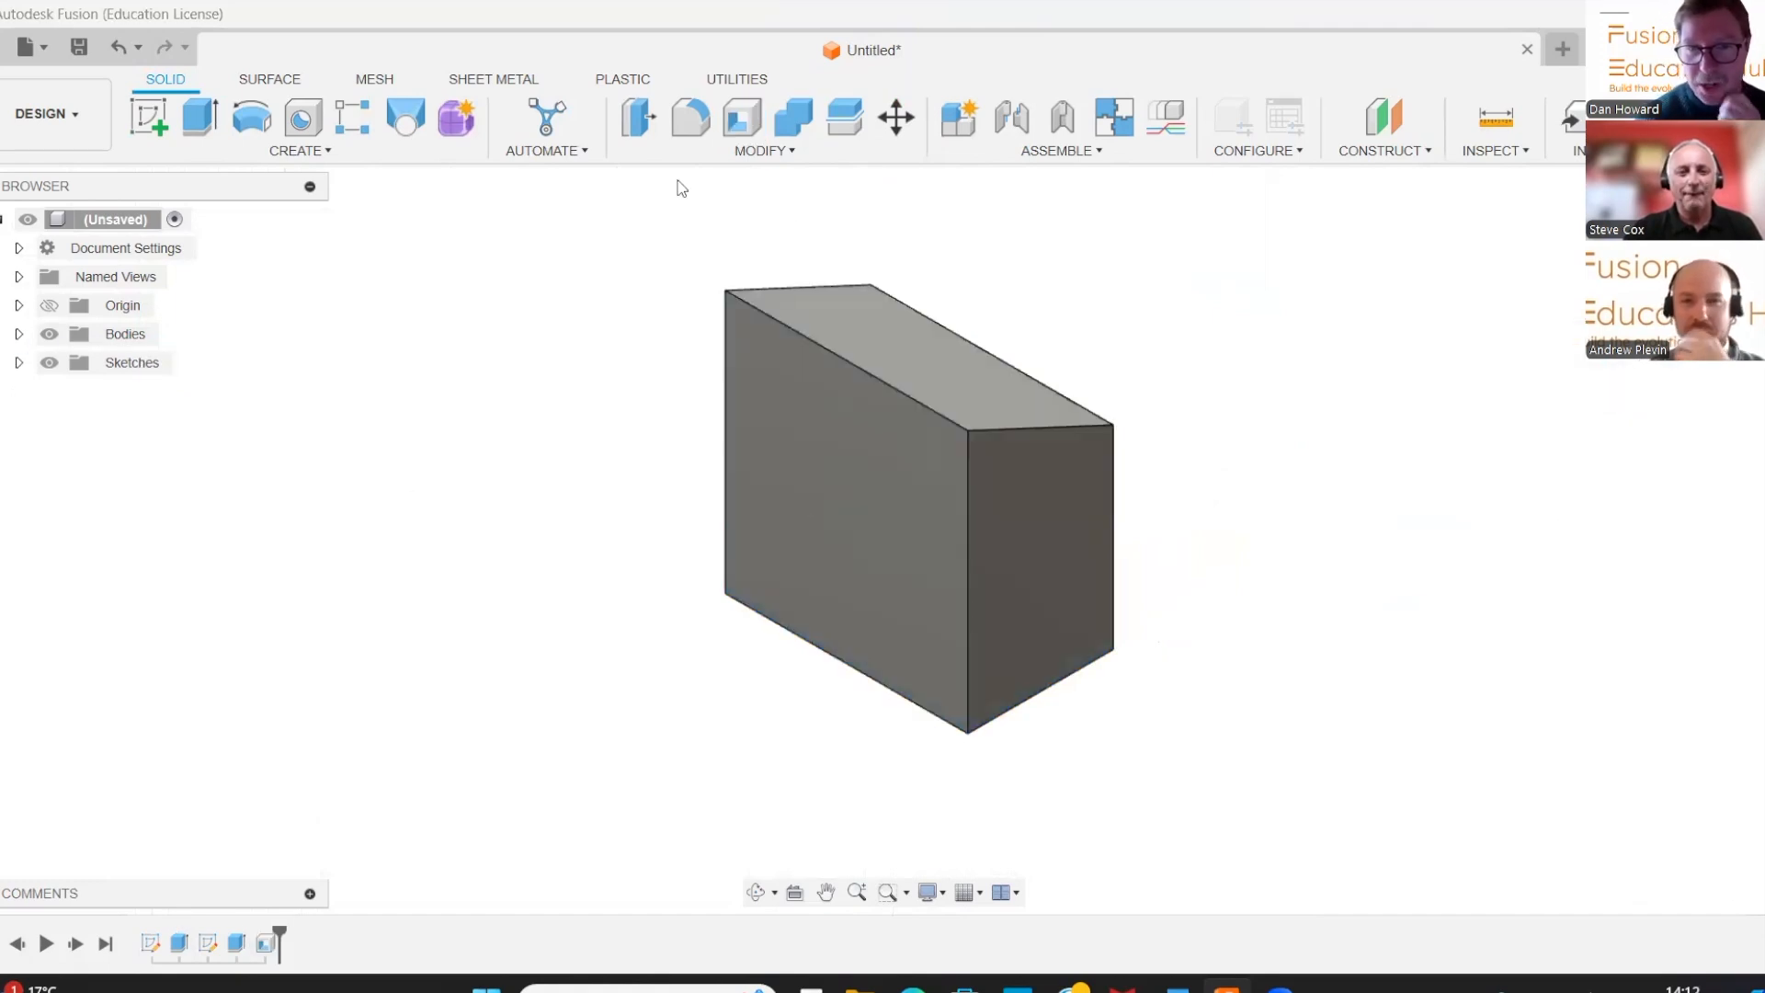
Create an offset construction plane 175 mm above the horizontal origin plane
left_click(1383, 149)
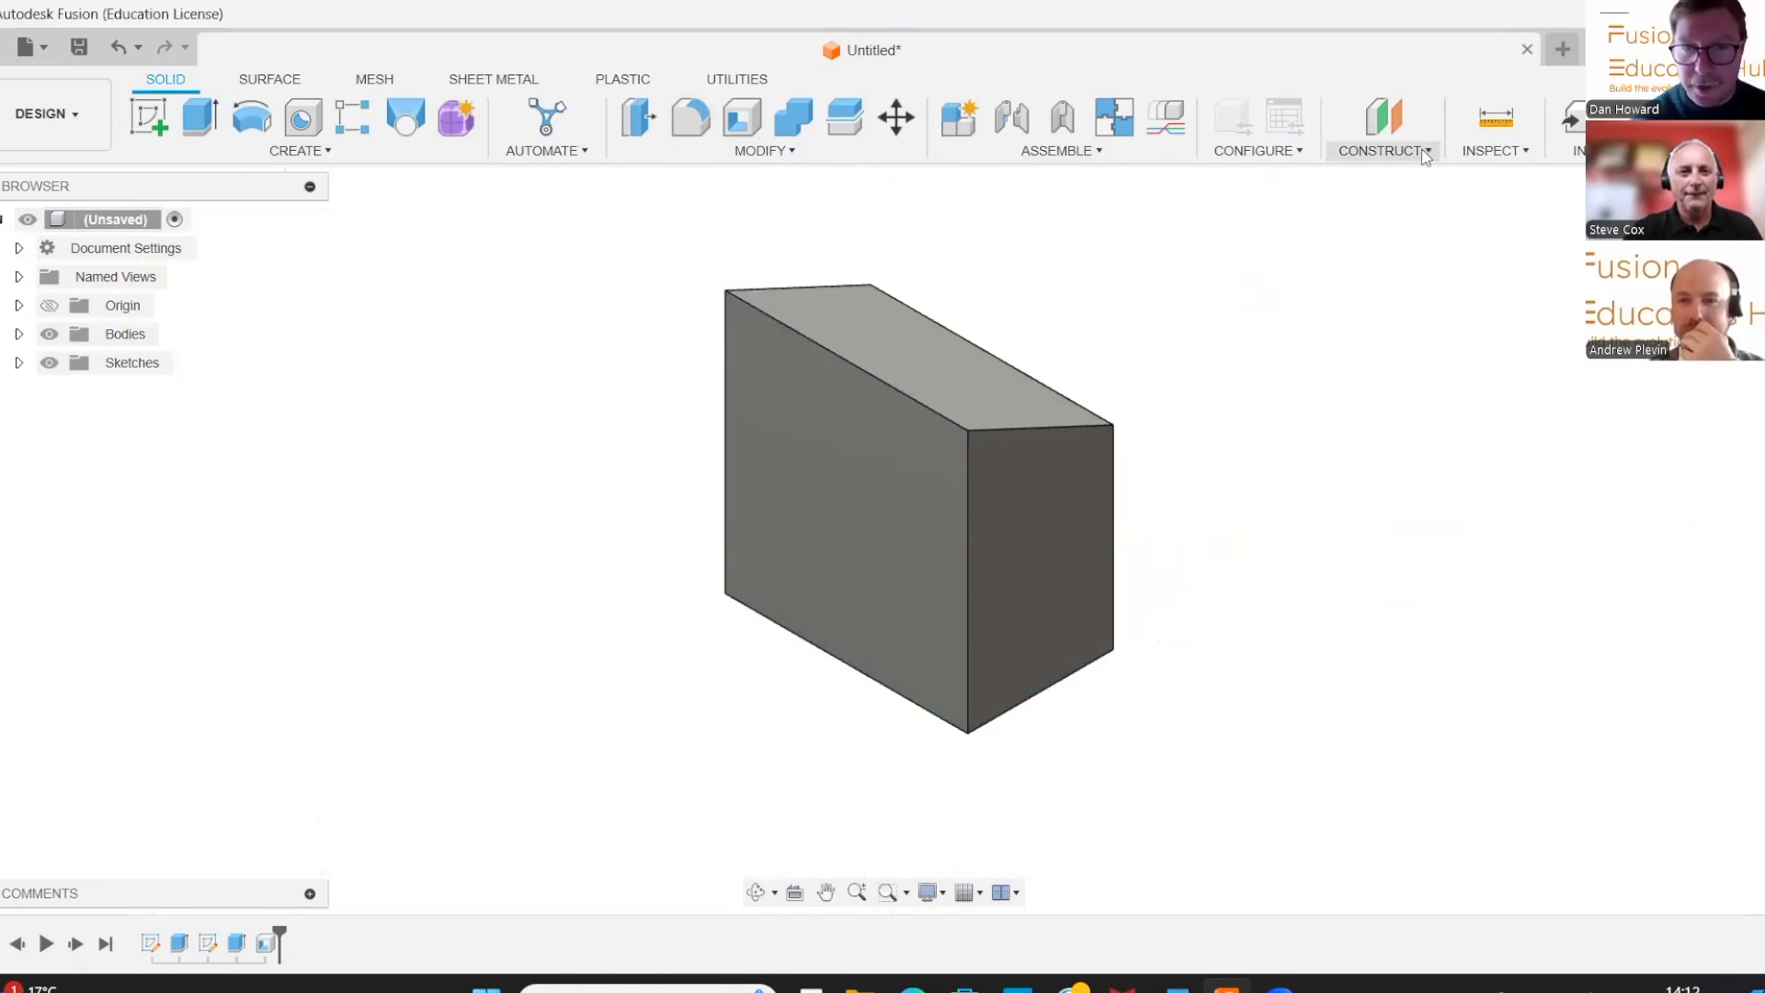
left_click(1409, 177)
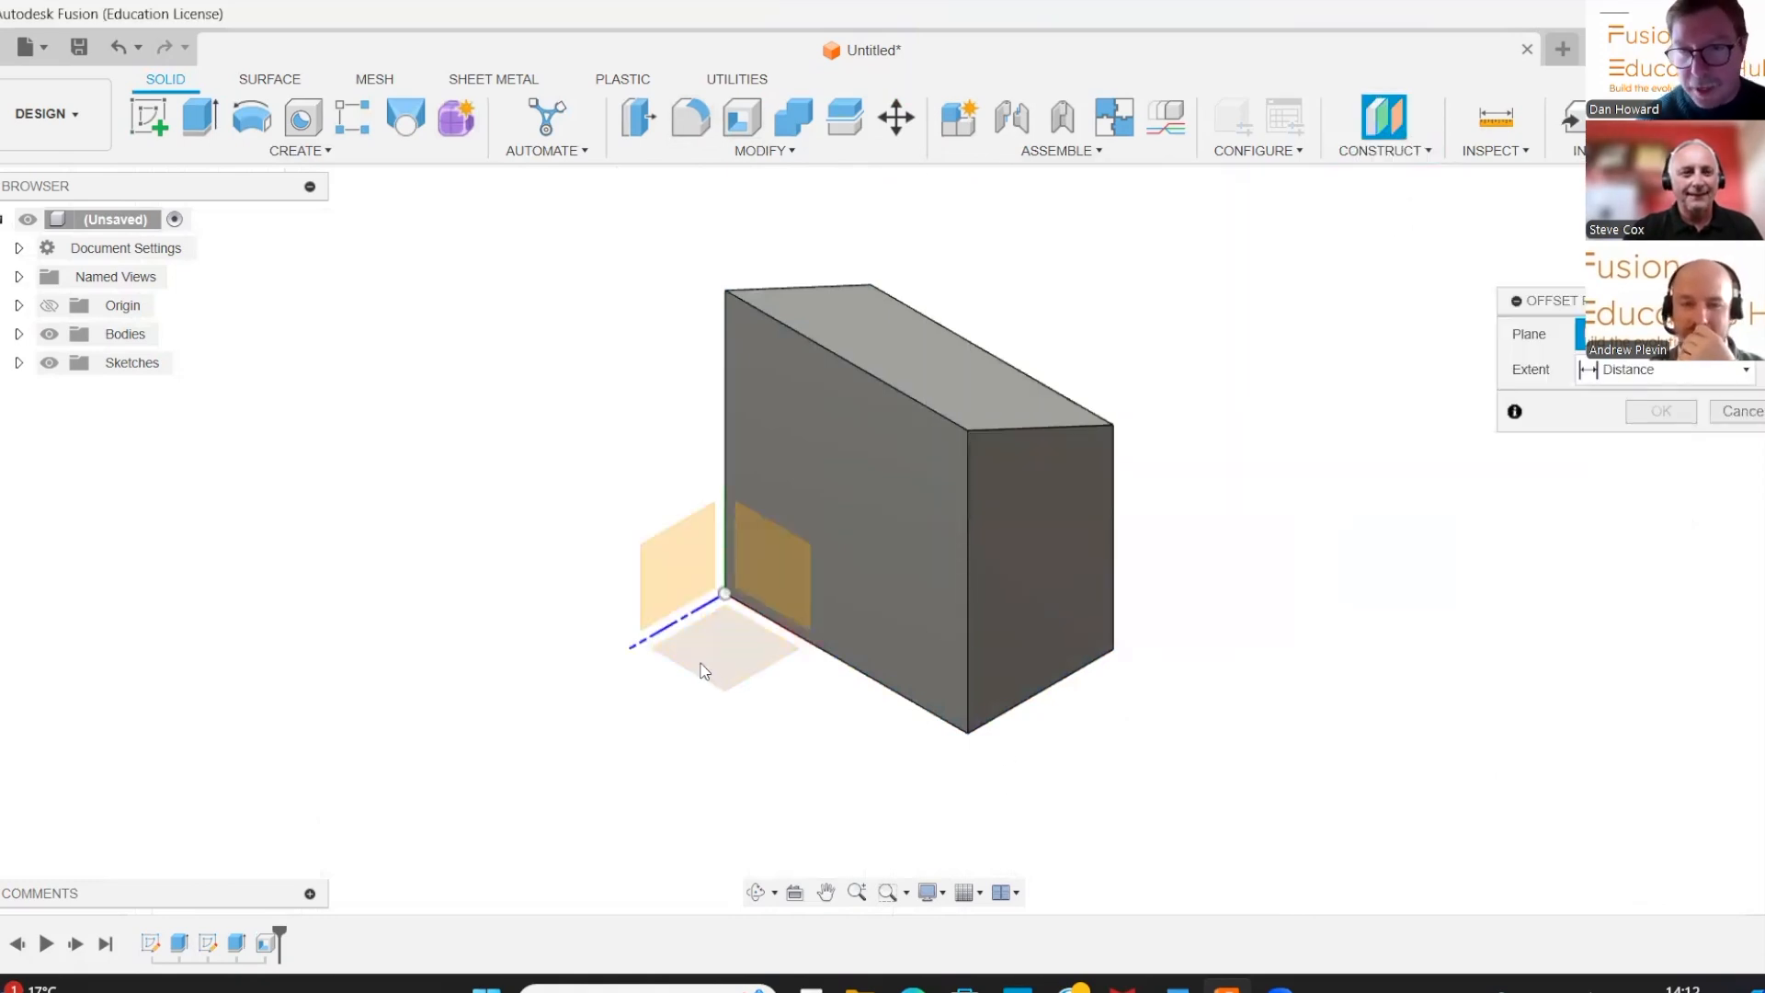
left_click(741, 632)
left_click_drag(721, 589, 726, 324)
left_click(1717, 228)
left_click(1655, 447)
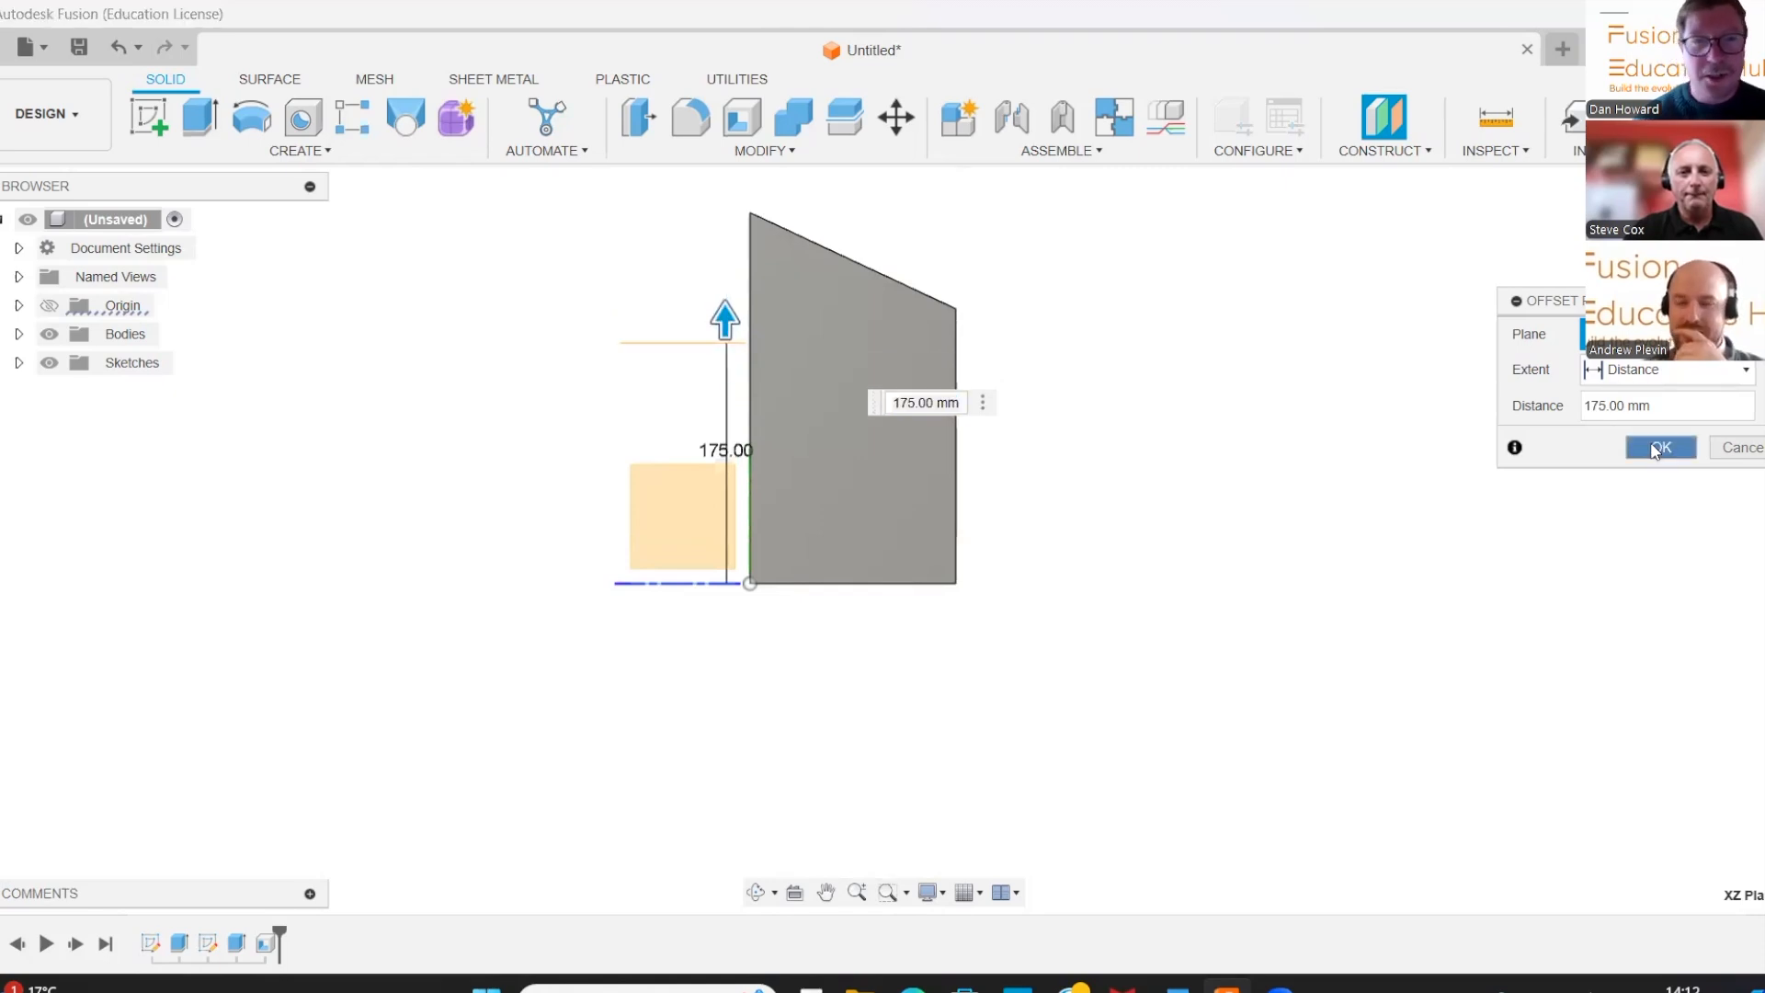
Split the shed body with the offset construction plane as the splitting tool
left_click(839, 135)
left_click(824, 383)
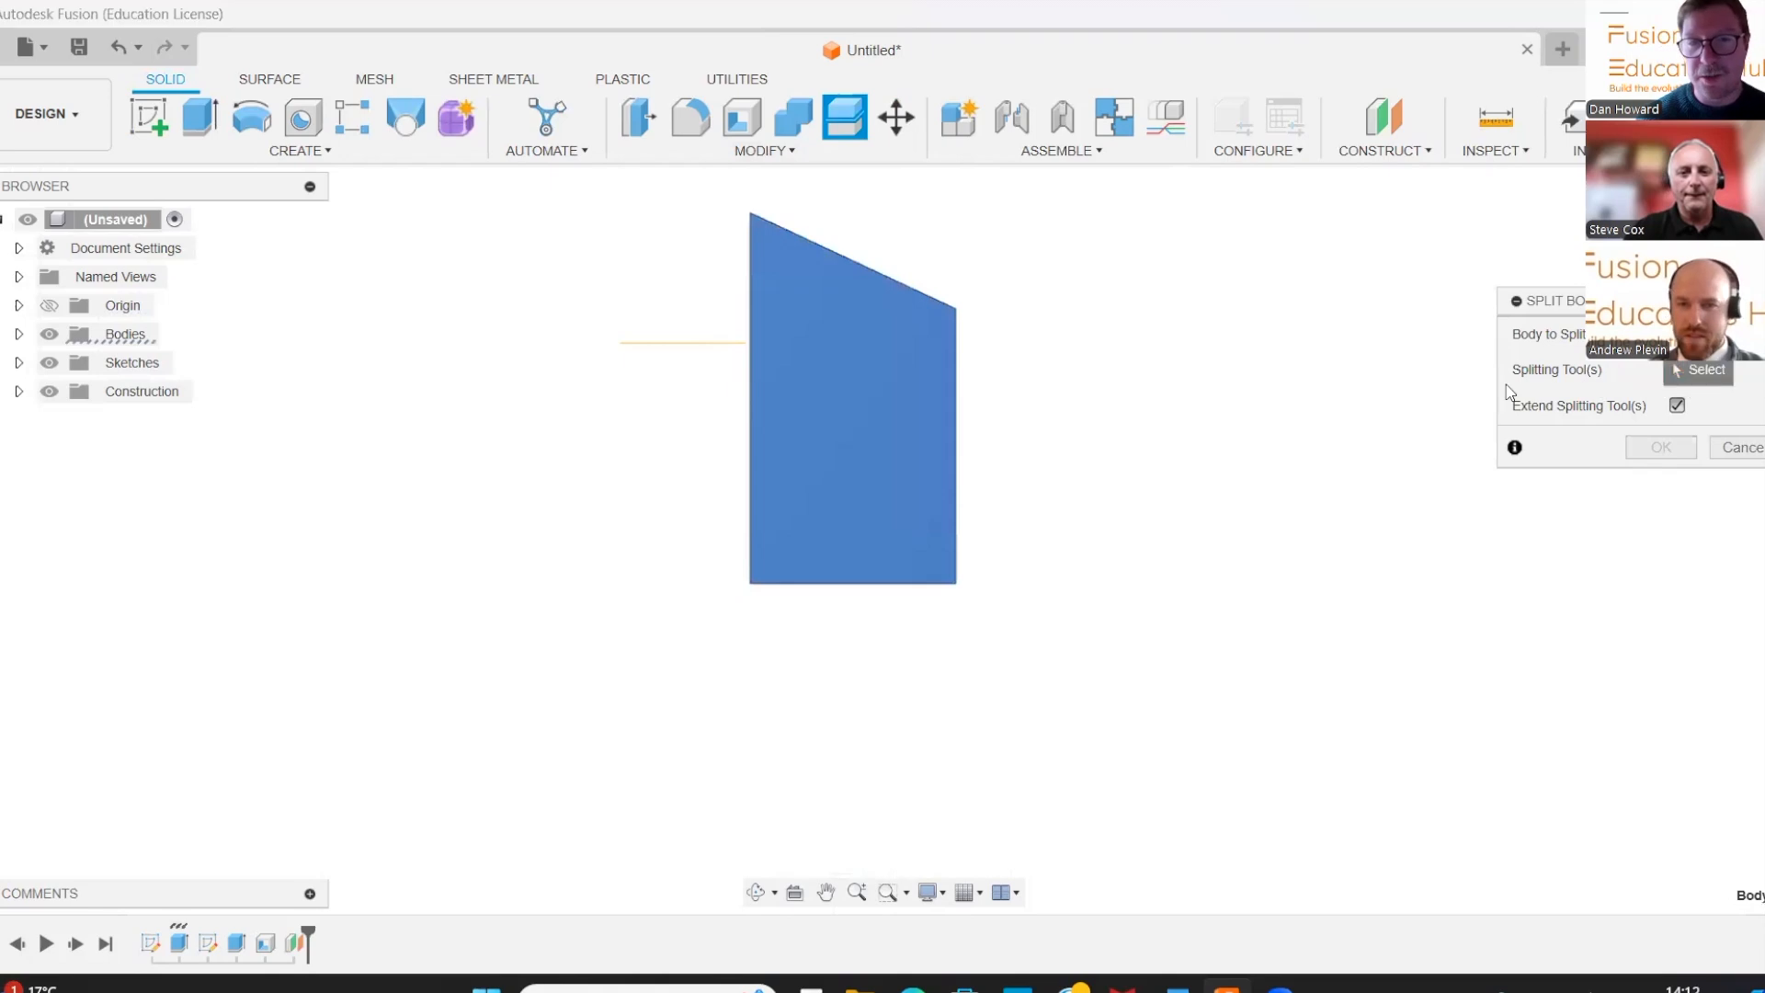
left_click(681, 343)
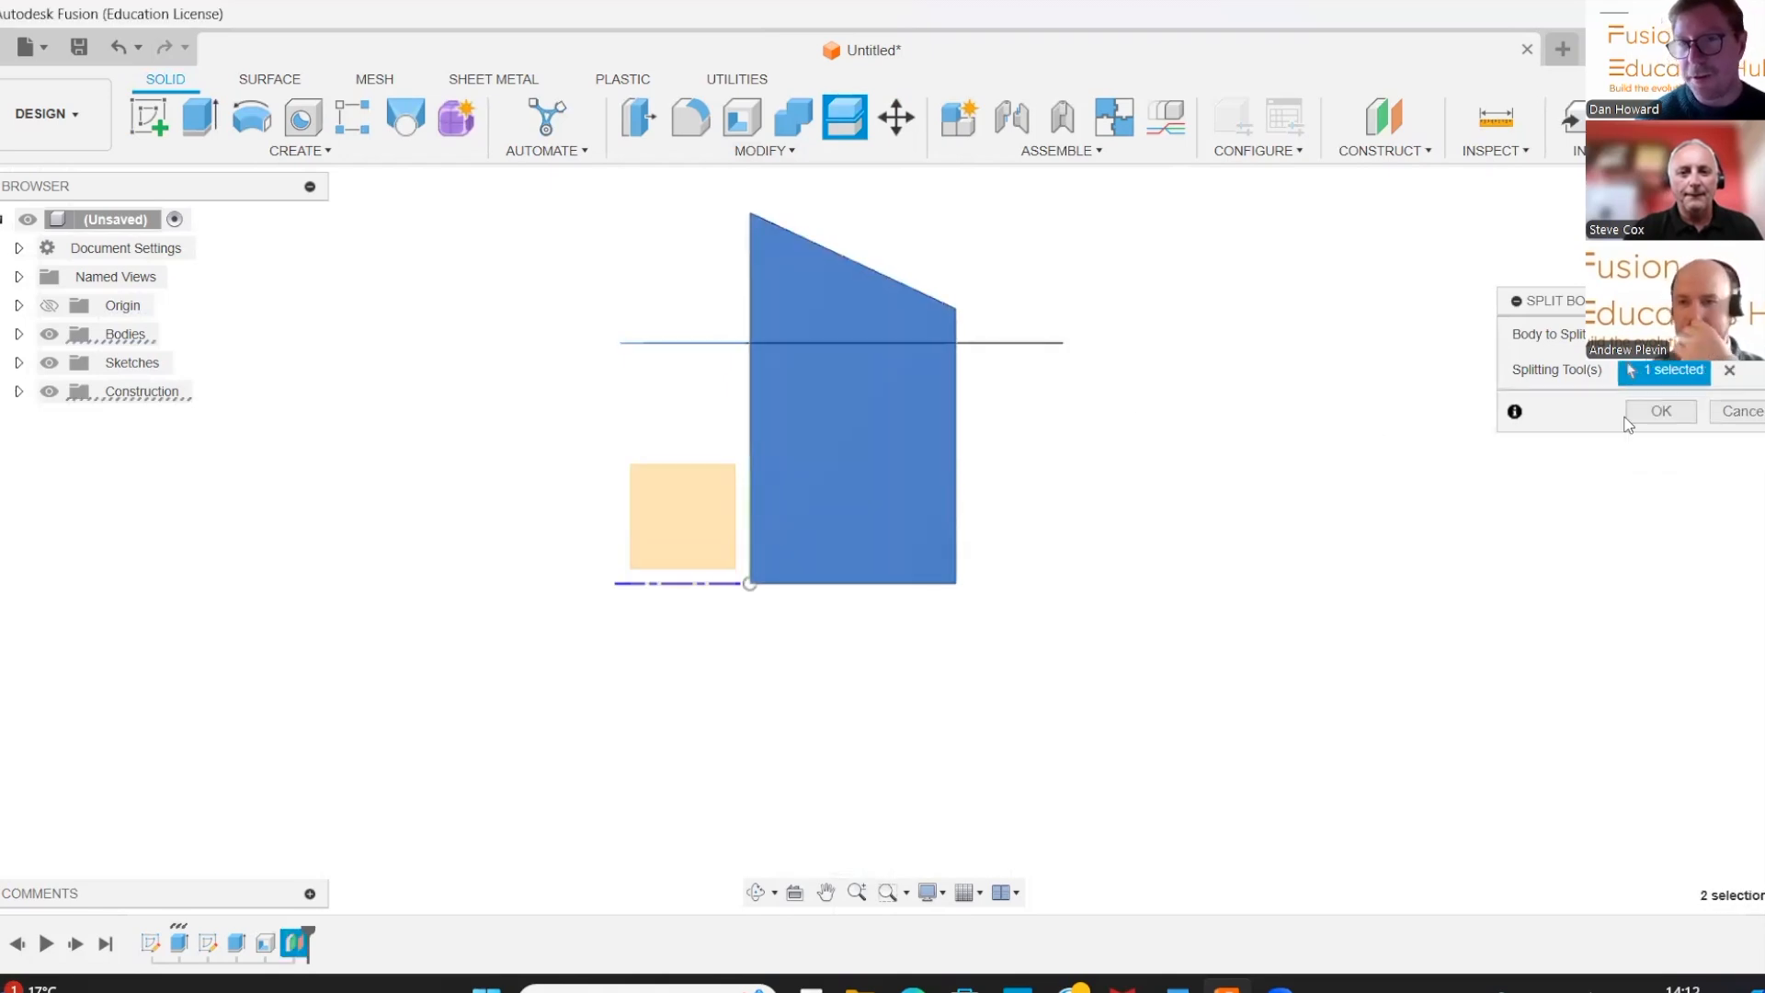
left_click(1659, 411)
left_click(1632, 205)
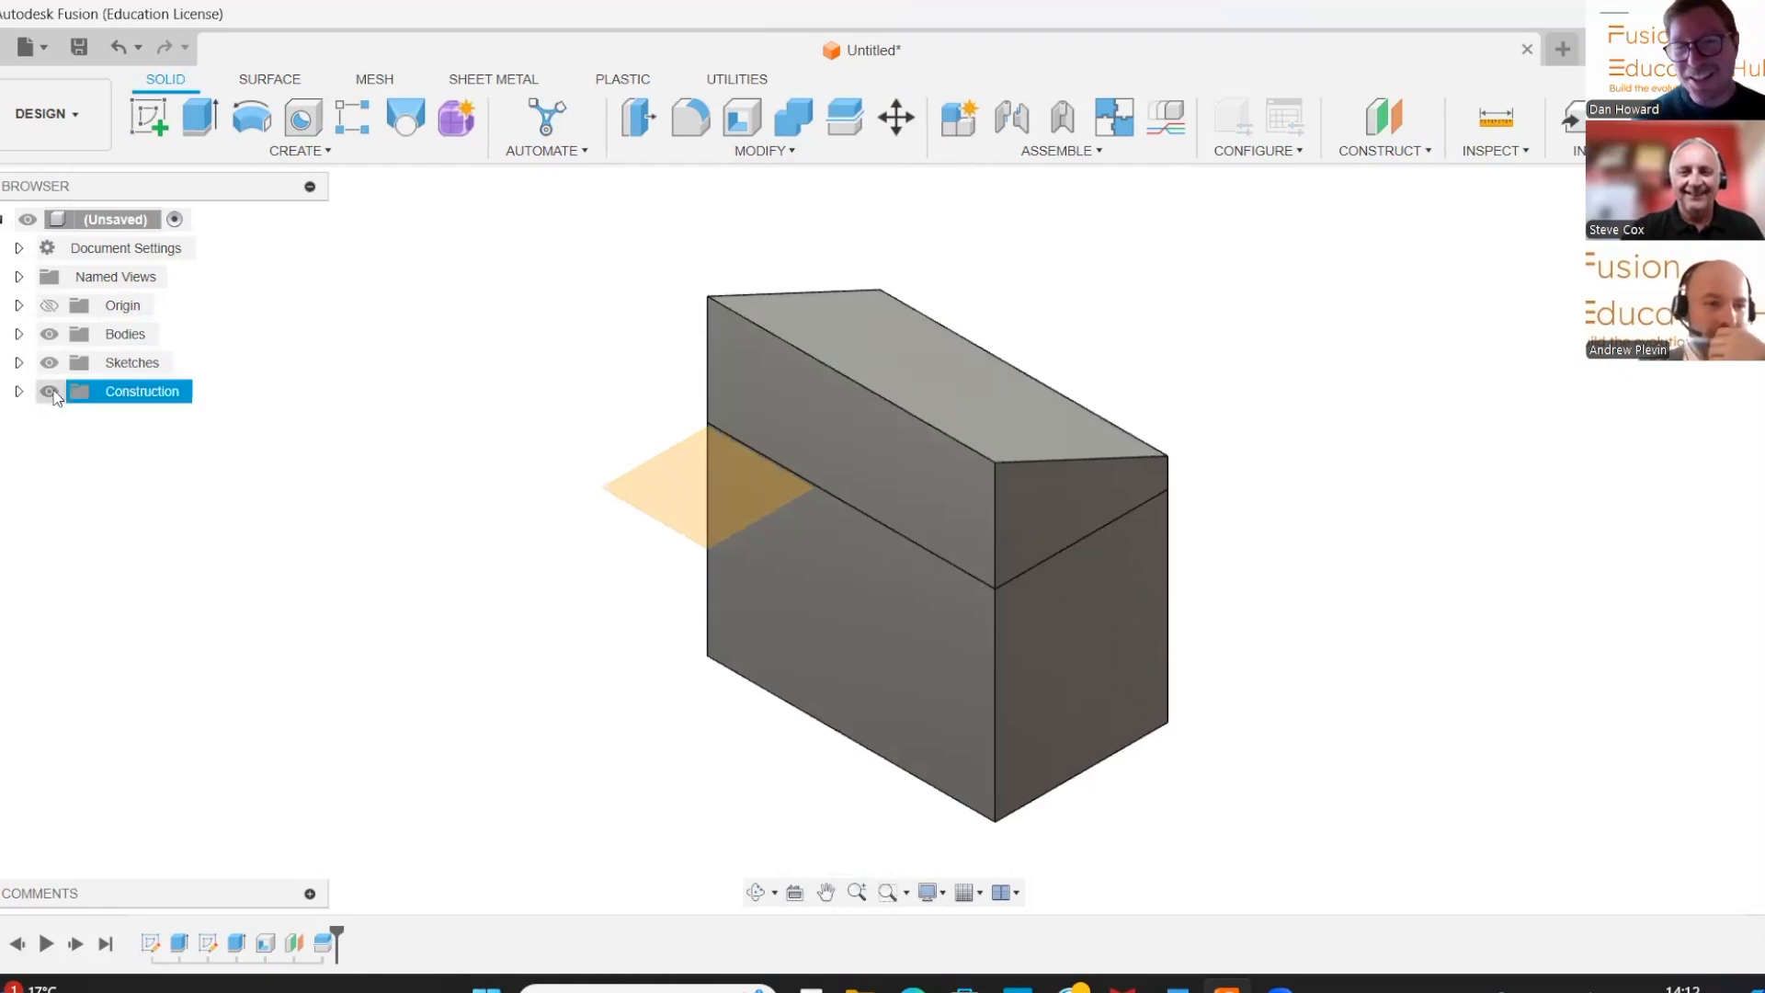
Hide the construction geometry, and toggle Body2 off and on to check the split
left_click(49, 391)
left_click(19, 335)
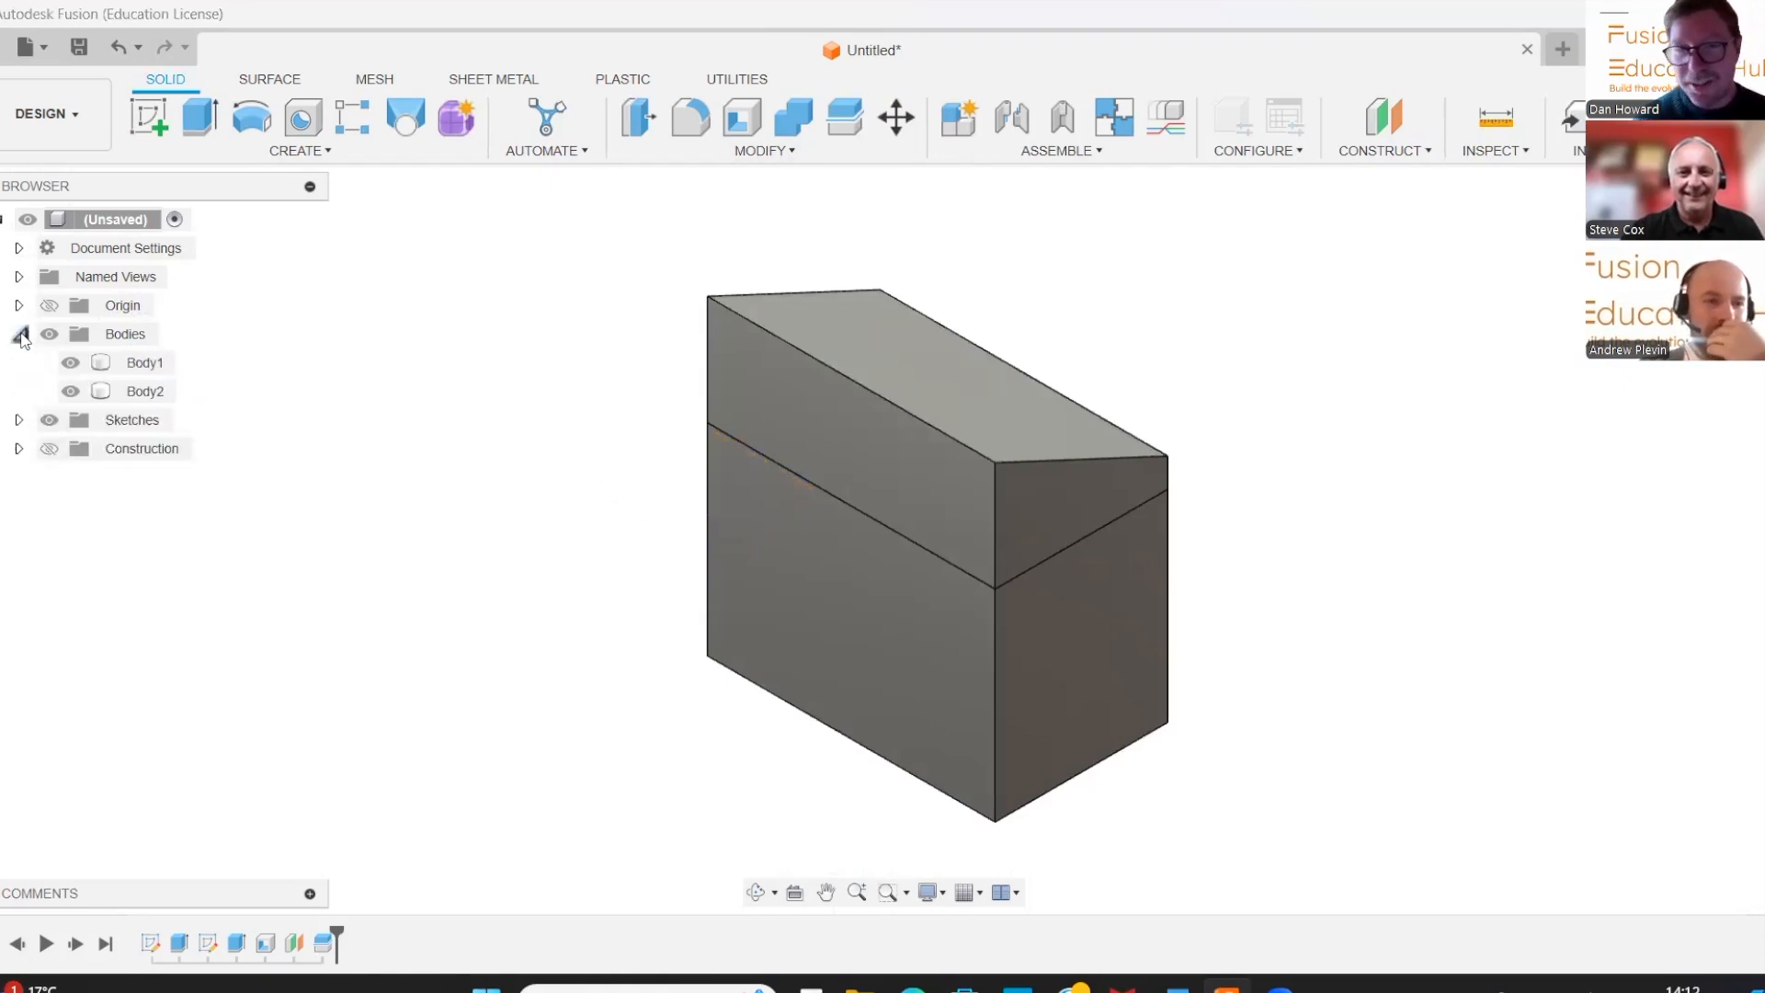
left_click(71, 391)
left_click(71, 392)
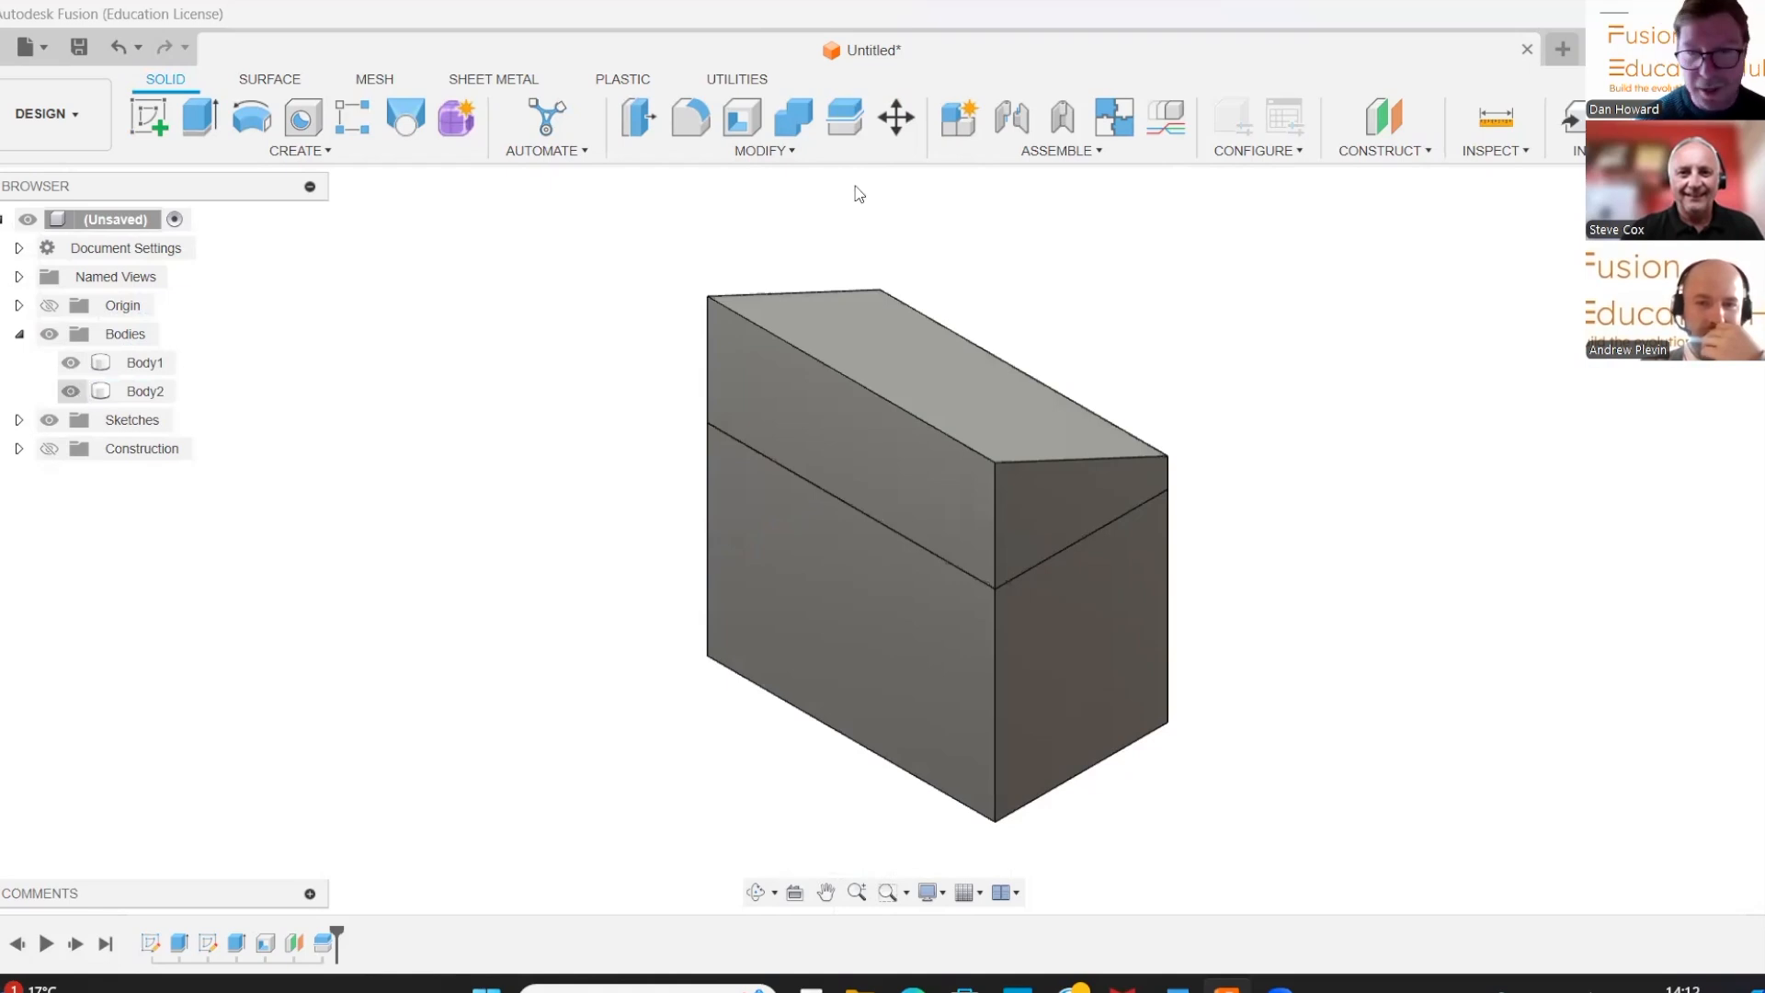
Sketch a door rectangle about 120 mm wide and 150 mm tall on the shed's front wall, standing on its bottom edge
left_click(149, 118)
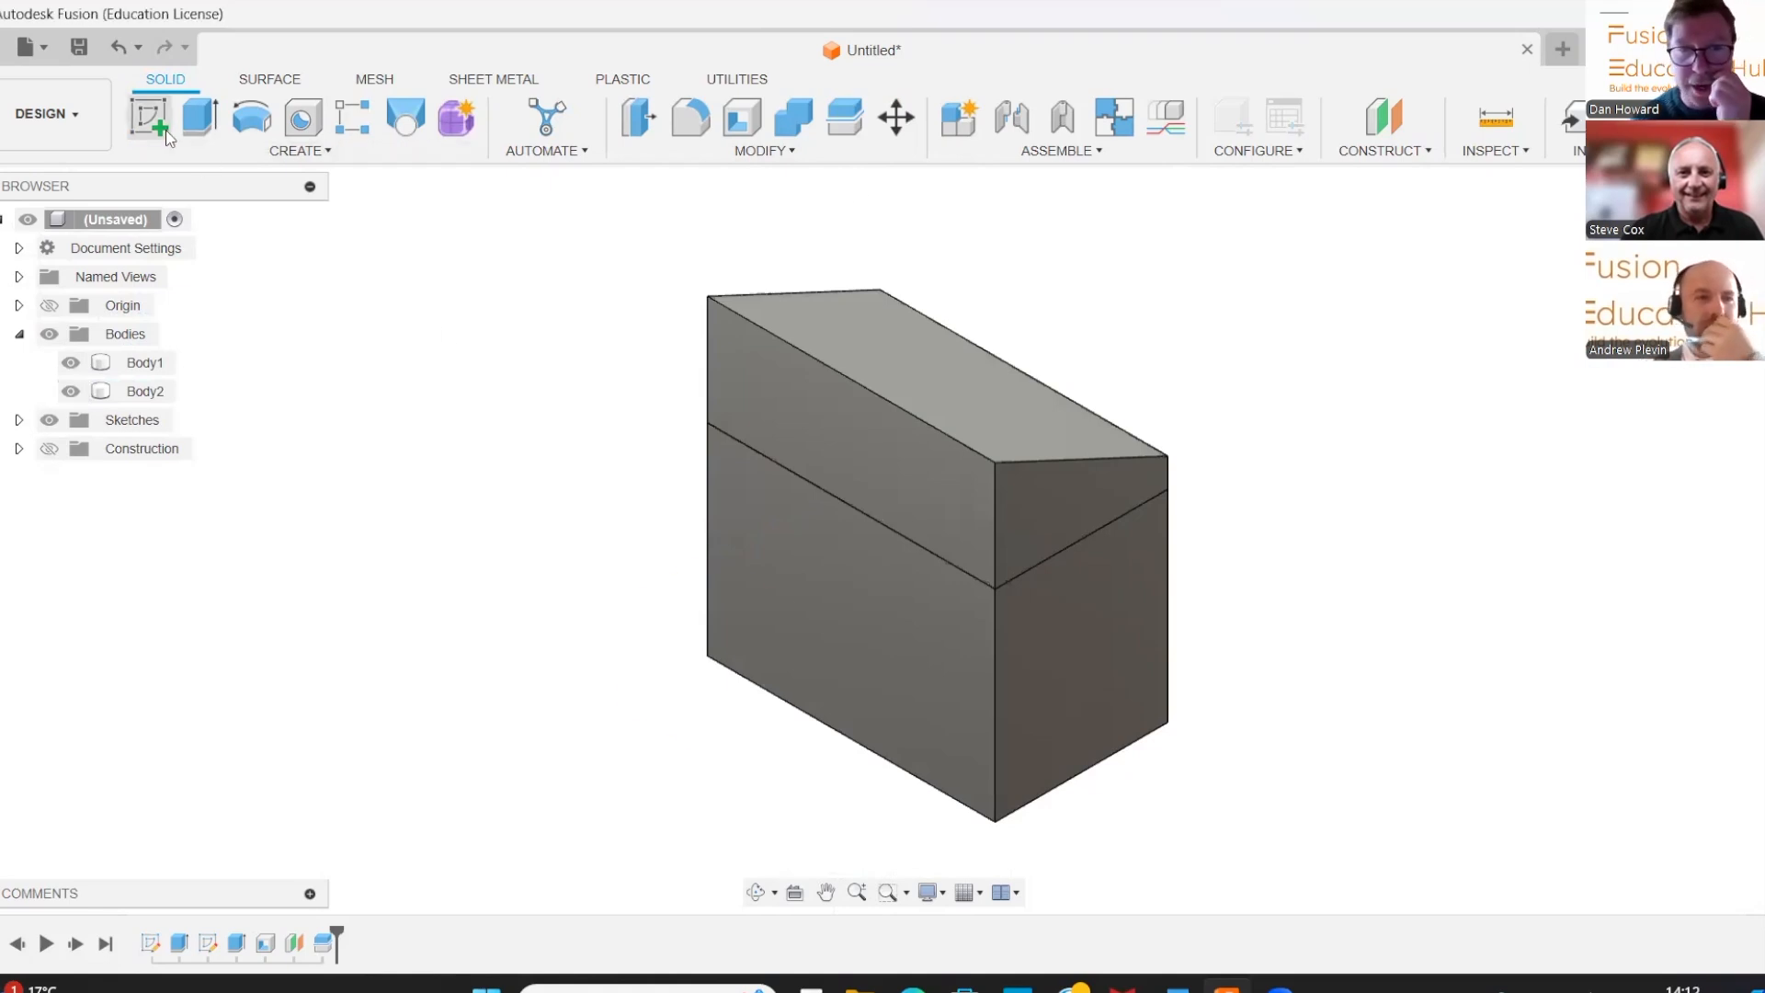
left_click(807, 583)
mouse_move(864, 460)
middle_mouse_down()
mouse_move(696, 539)
mouse_move(708, 589)
middle_mouse_up()
key("r")
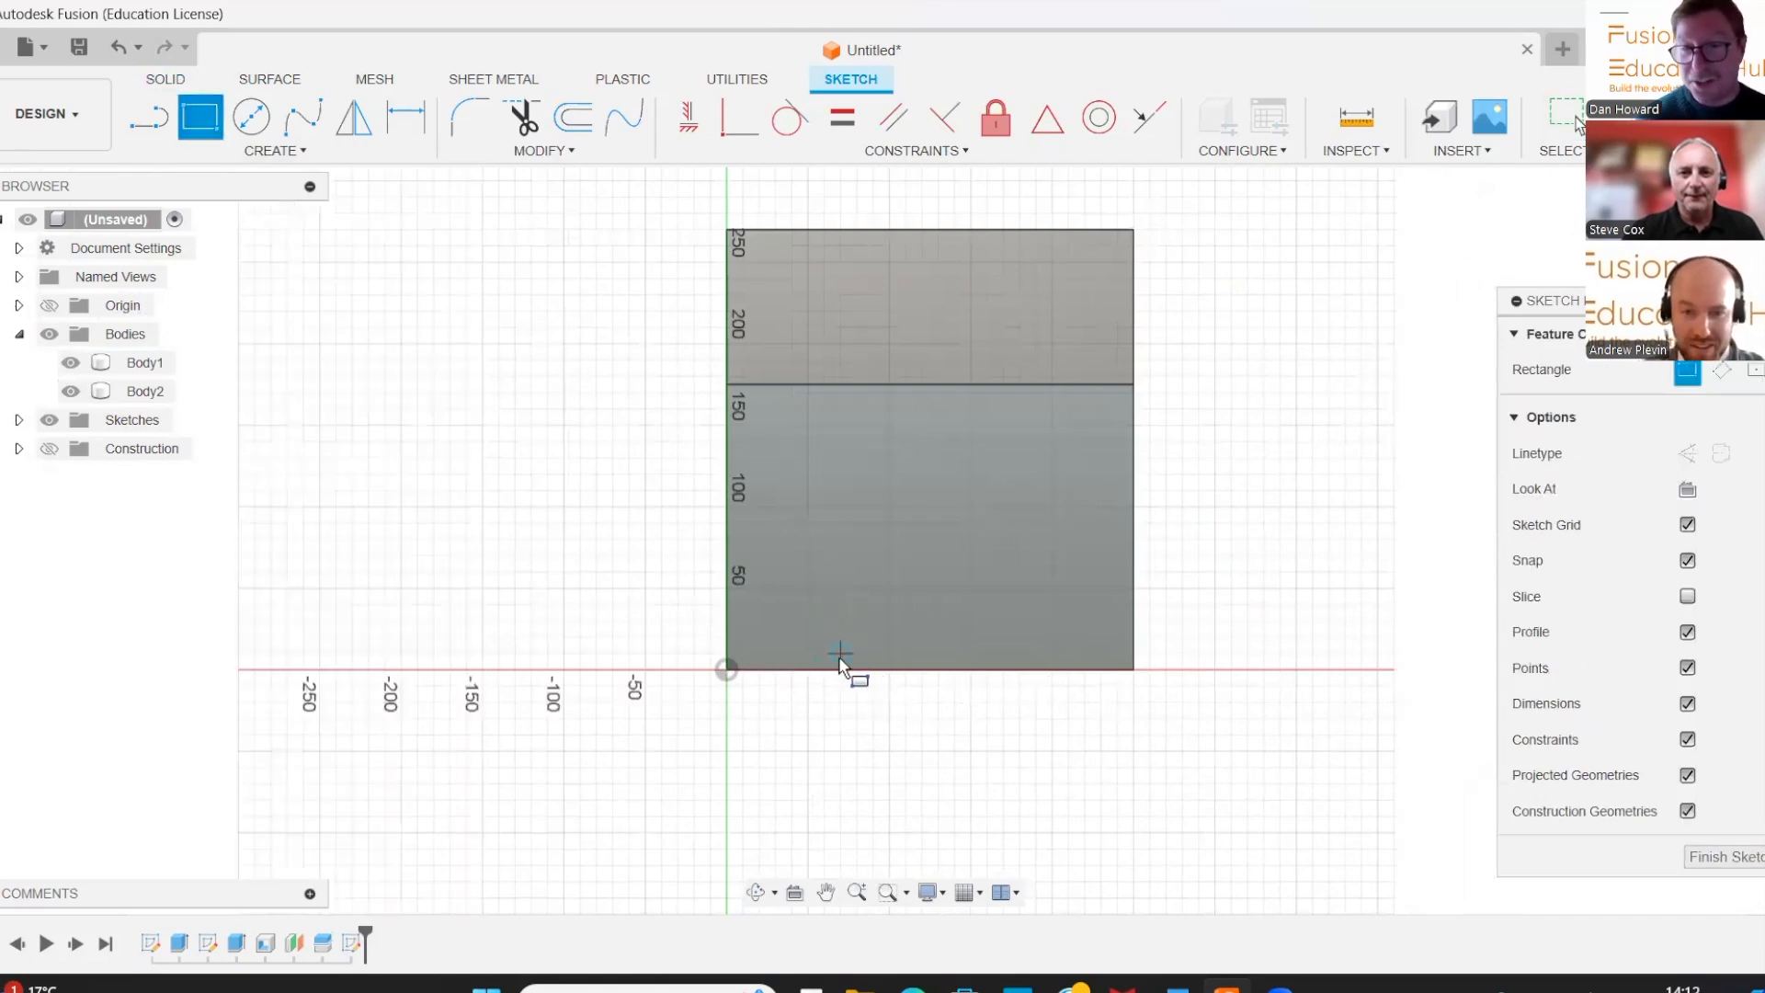
left_click(840, 669)
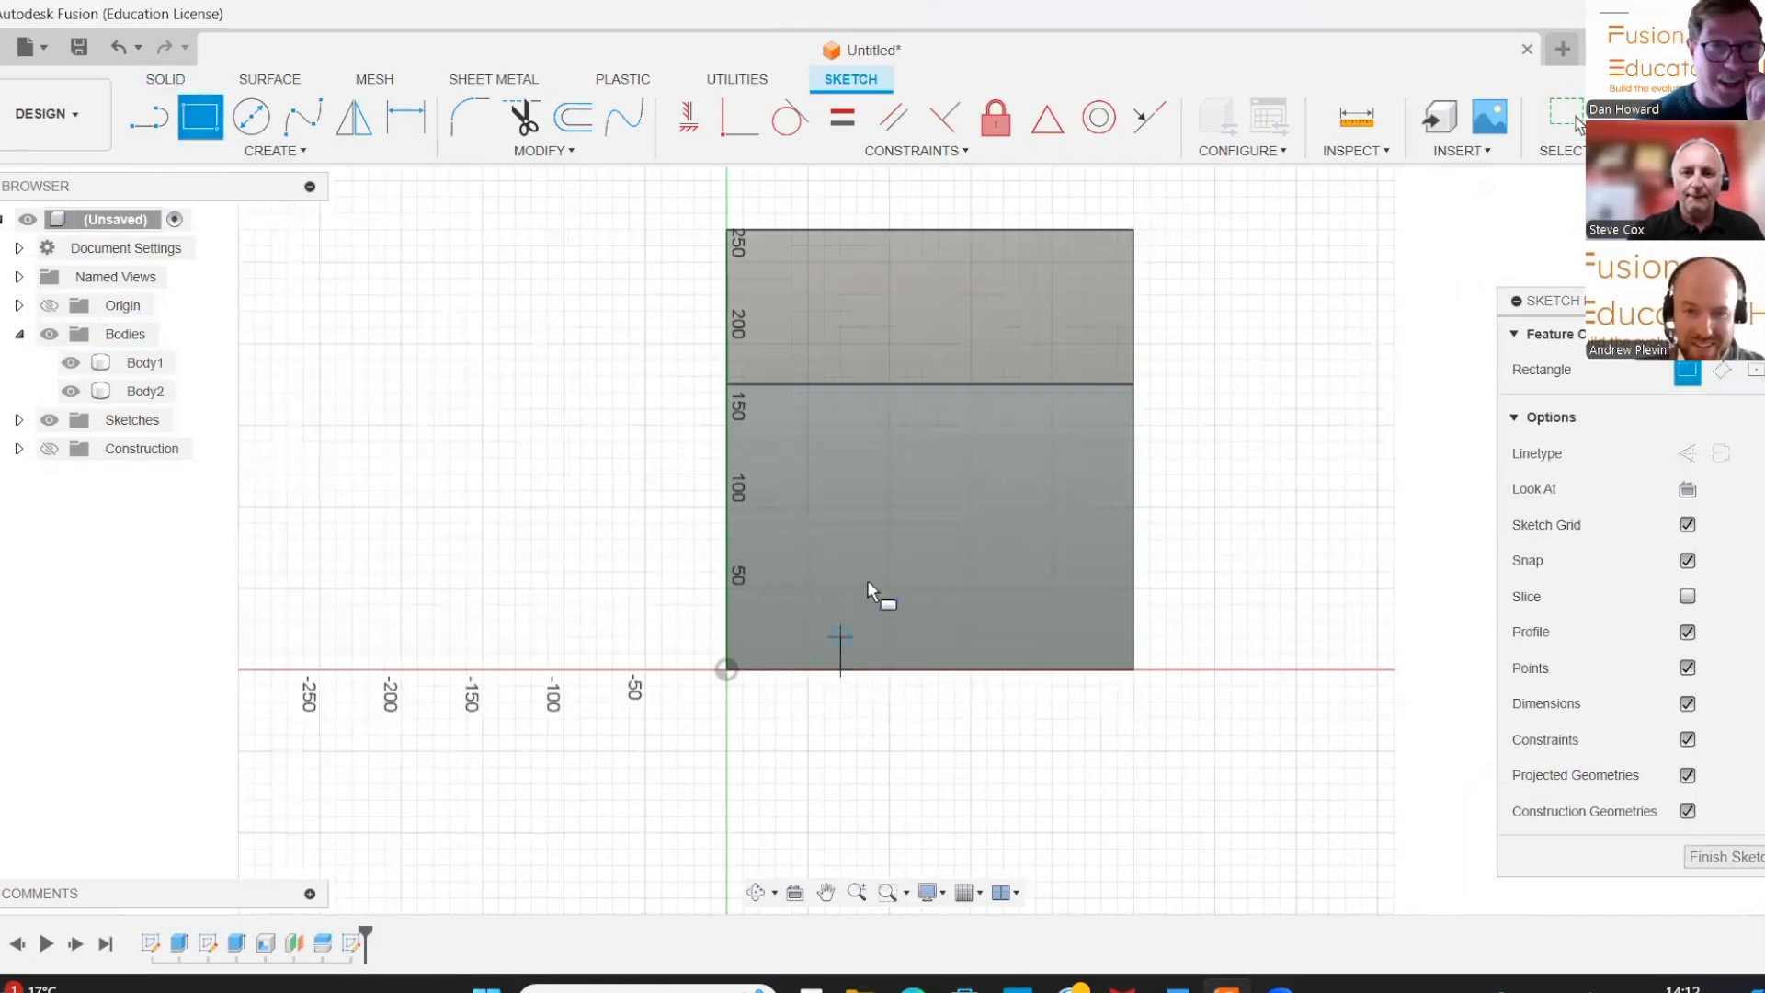
left_click(1036, 425)
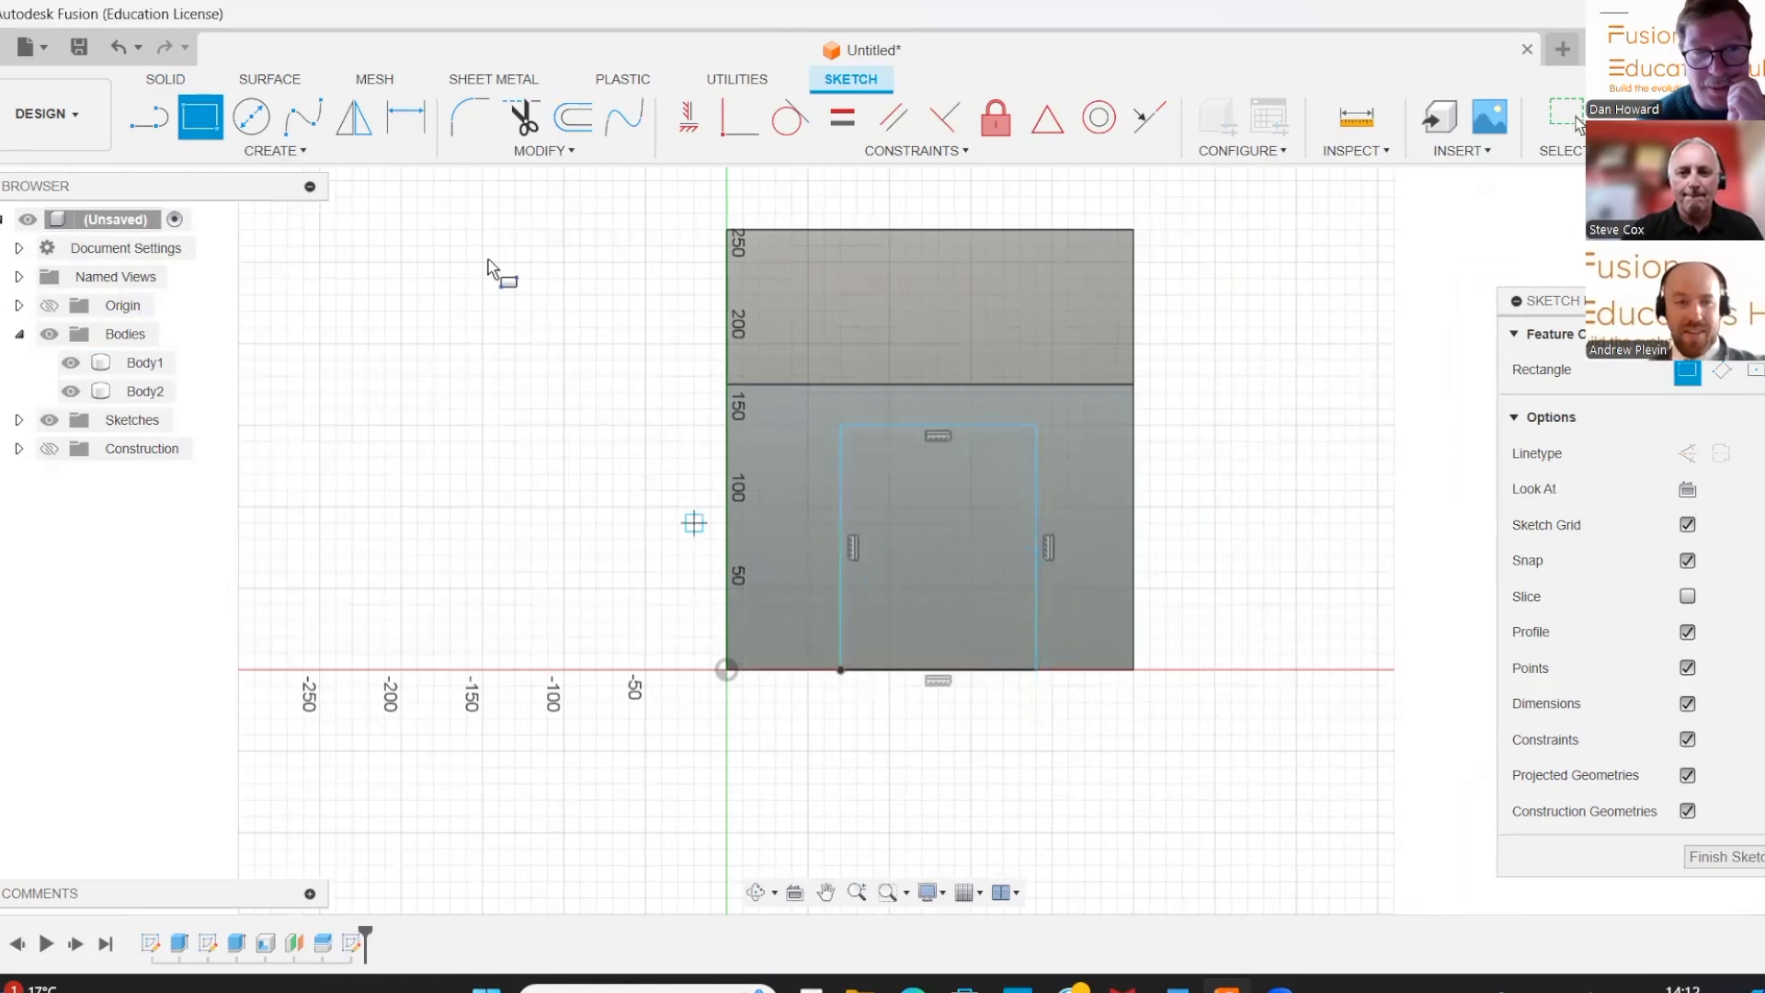
Try to cut the full door rectangle 20 mm into the shed's front wall
key("e")
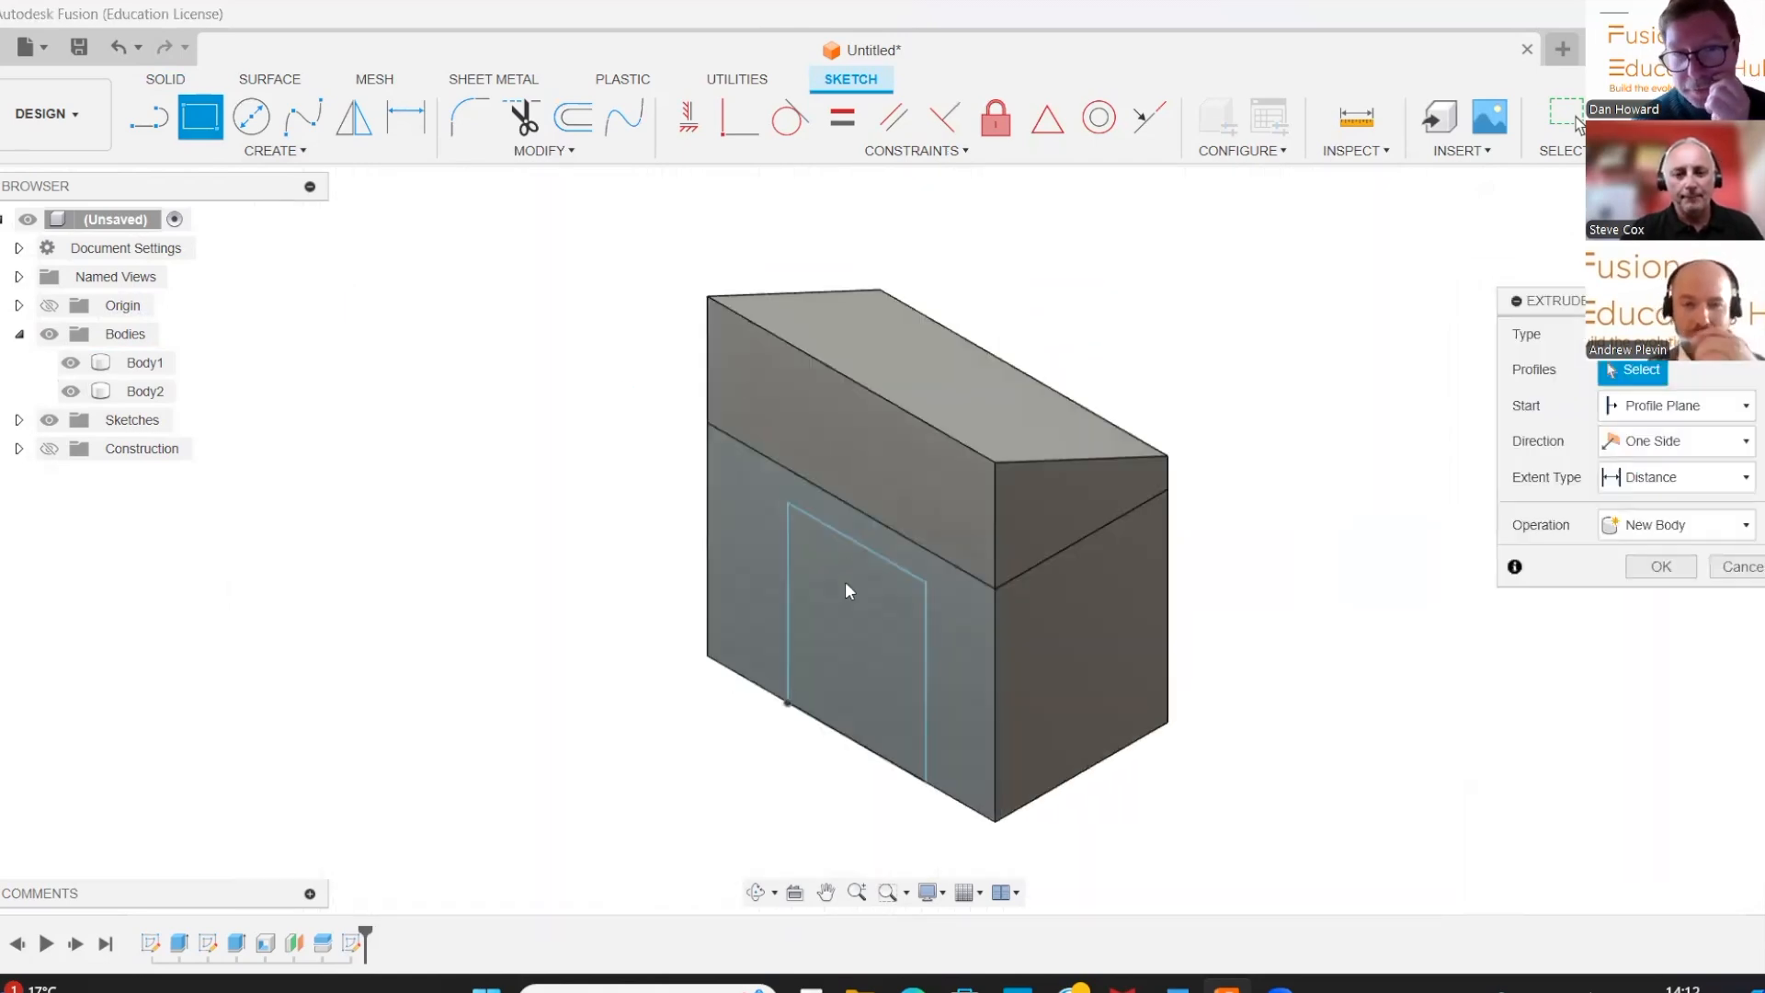
left_click(845, 586)
left_click_drag(835, 655, 891, 621)
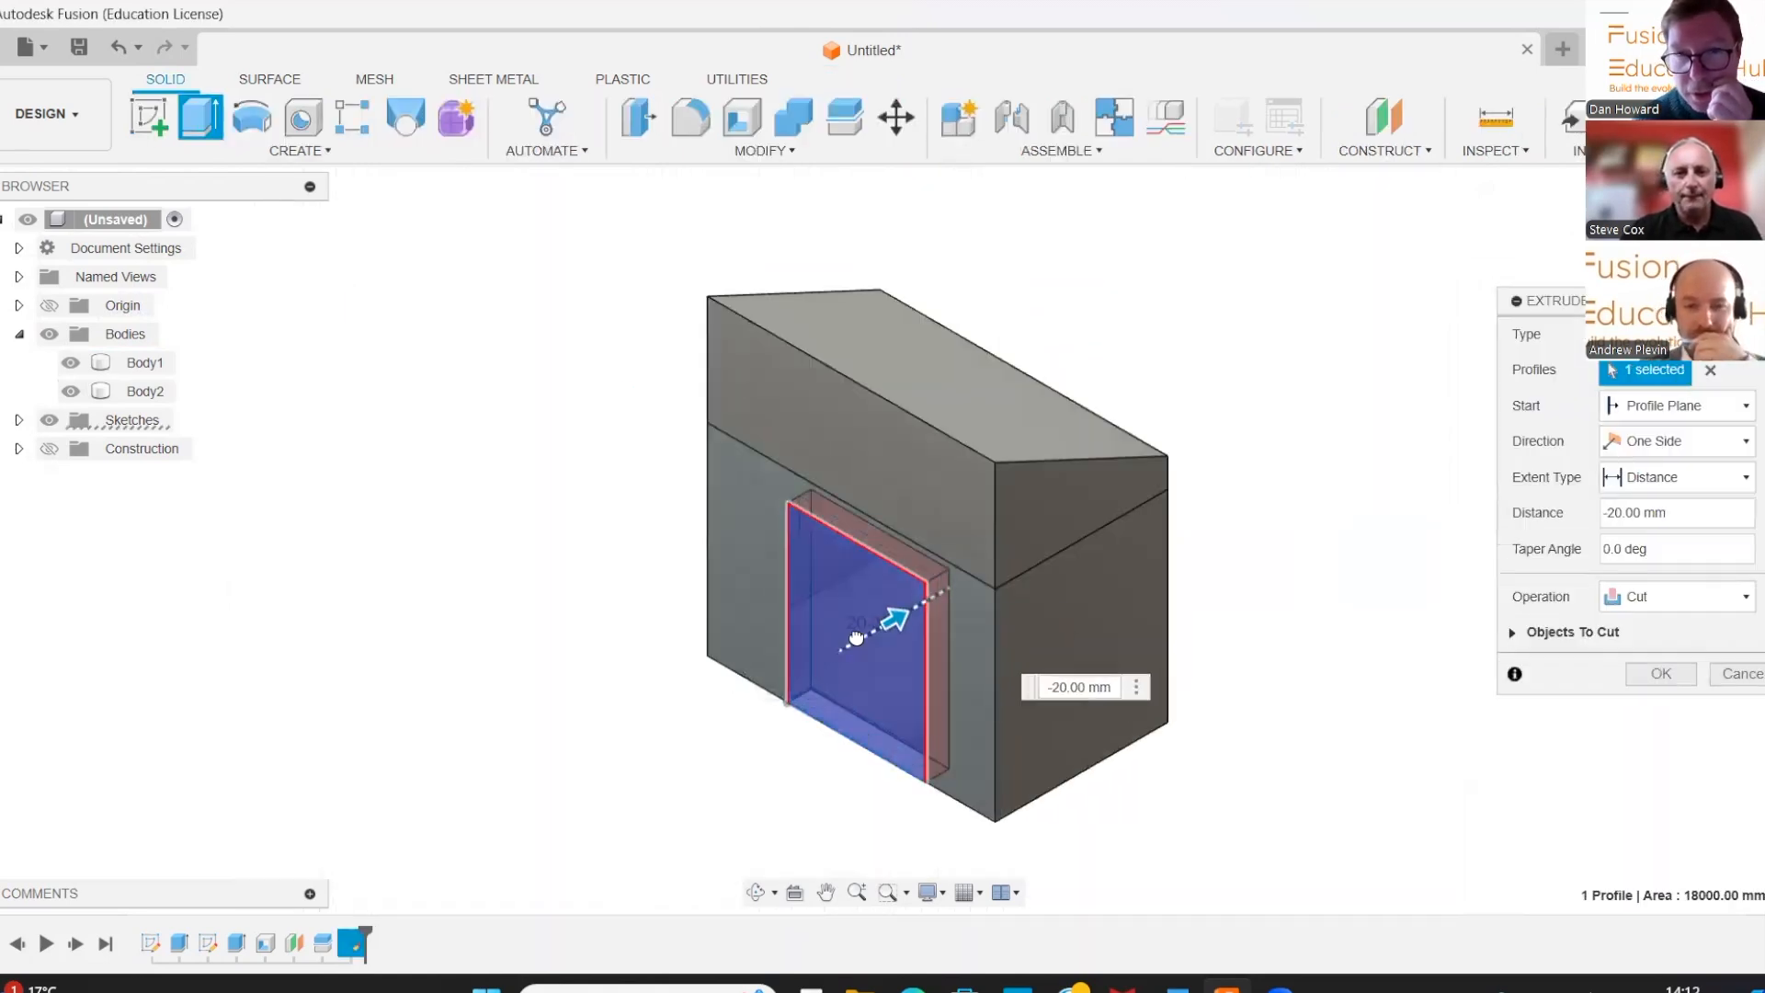
key("Return")
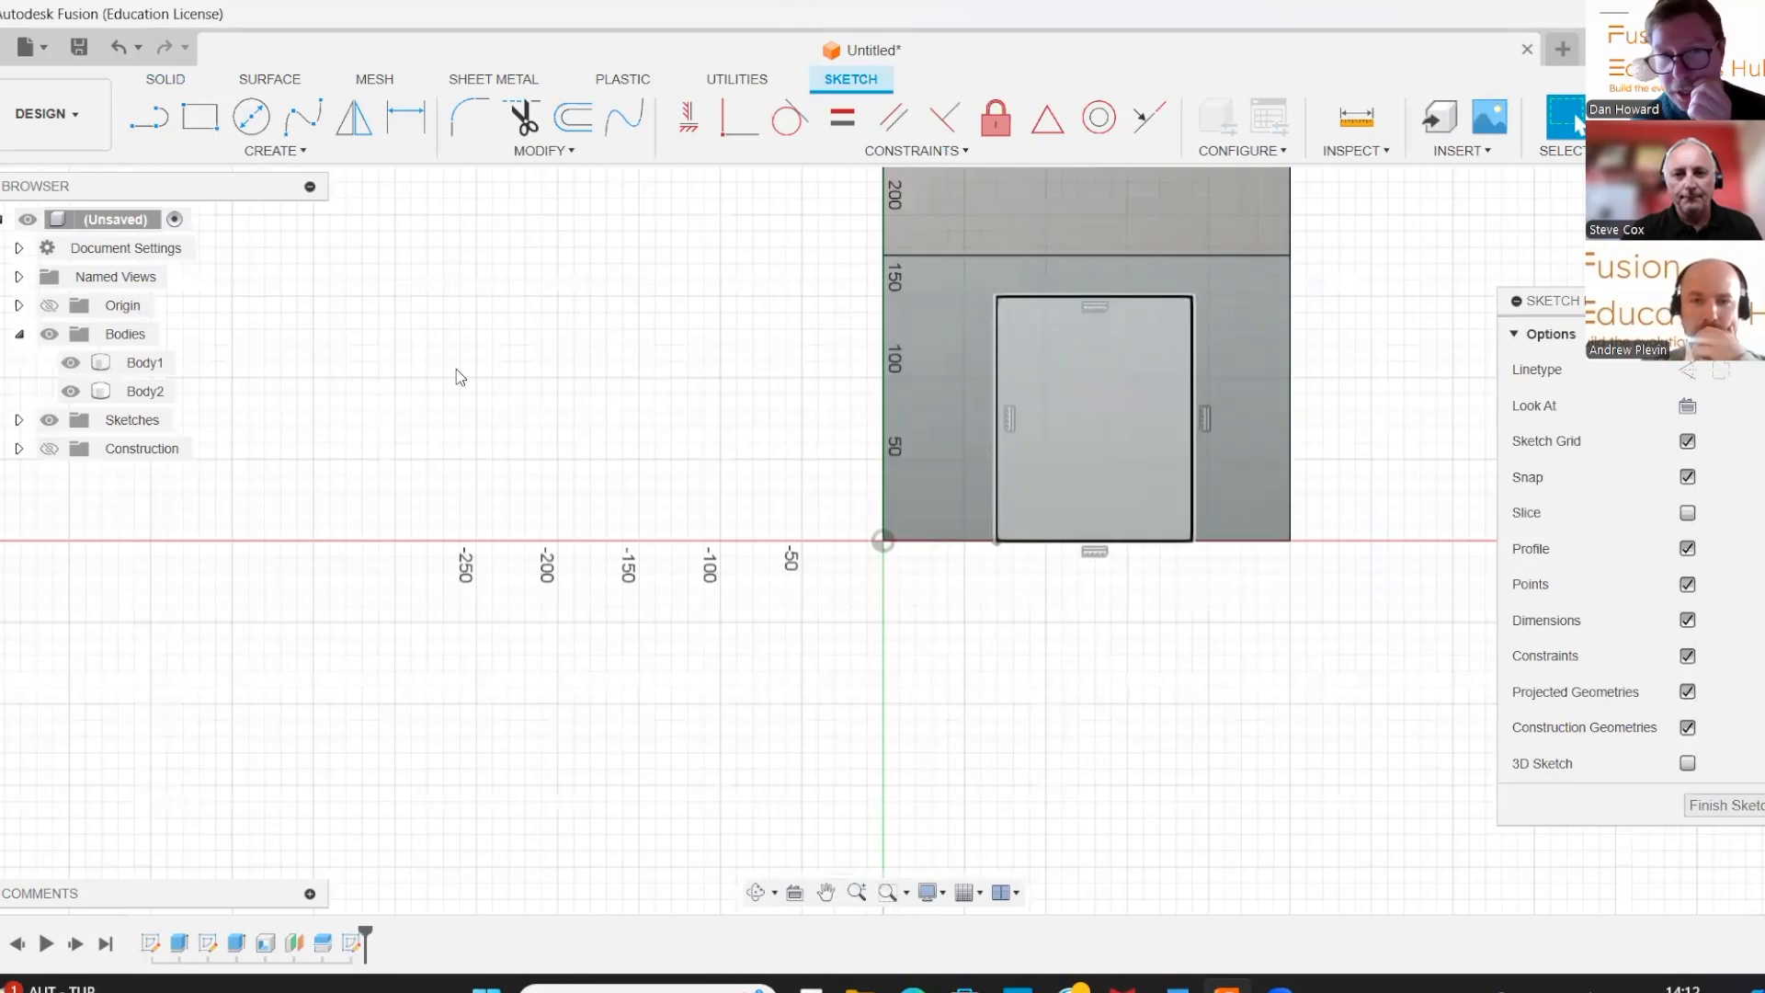
Draw a 2 mm vertical line upward from the door rectangle's lower left corner in the door sketch
scroll(1162, 608, "up", 5)
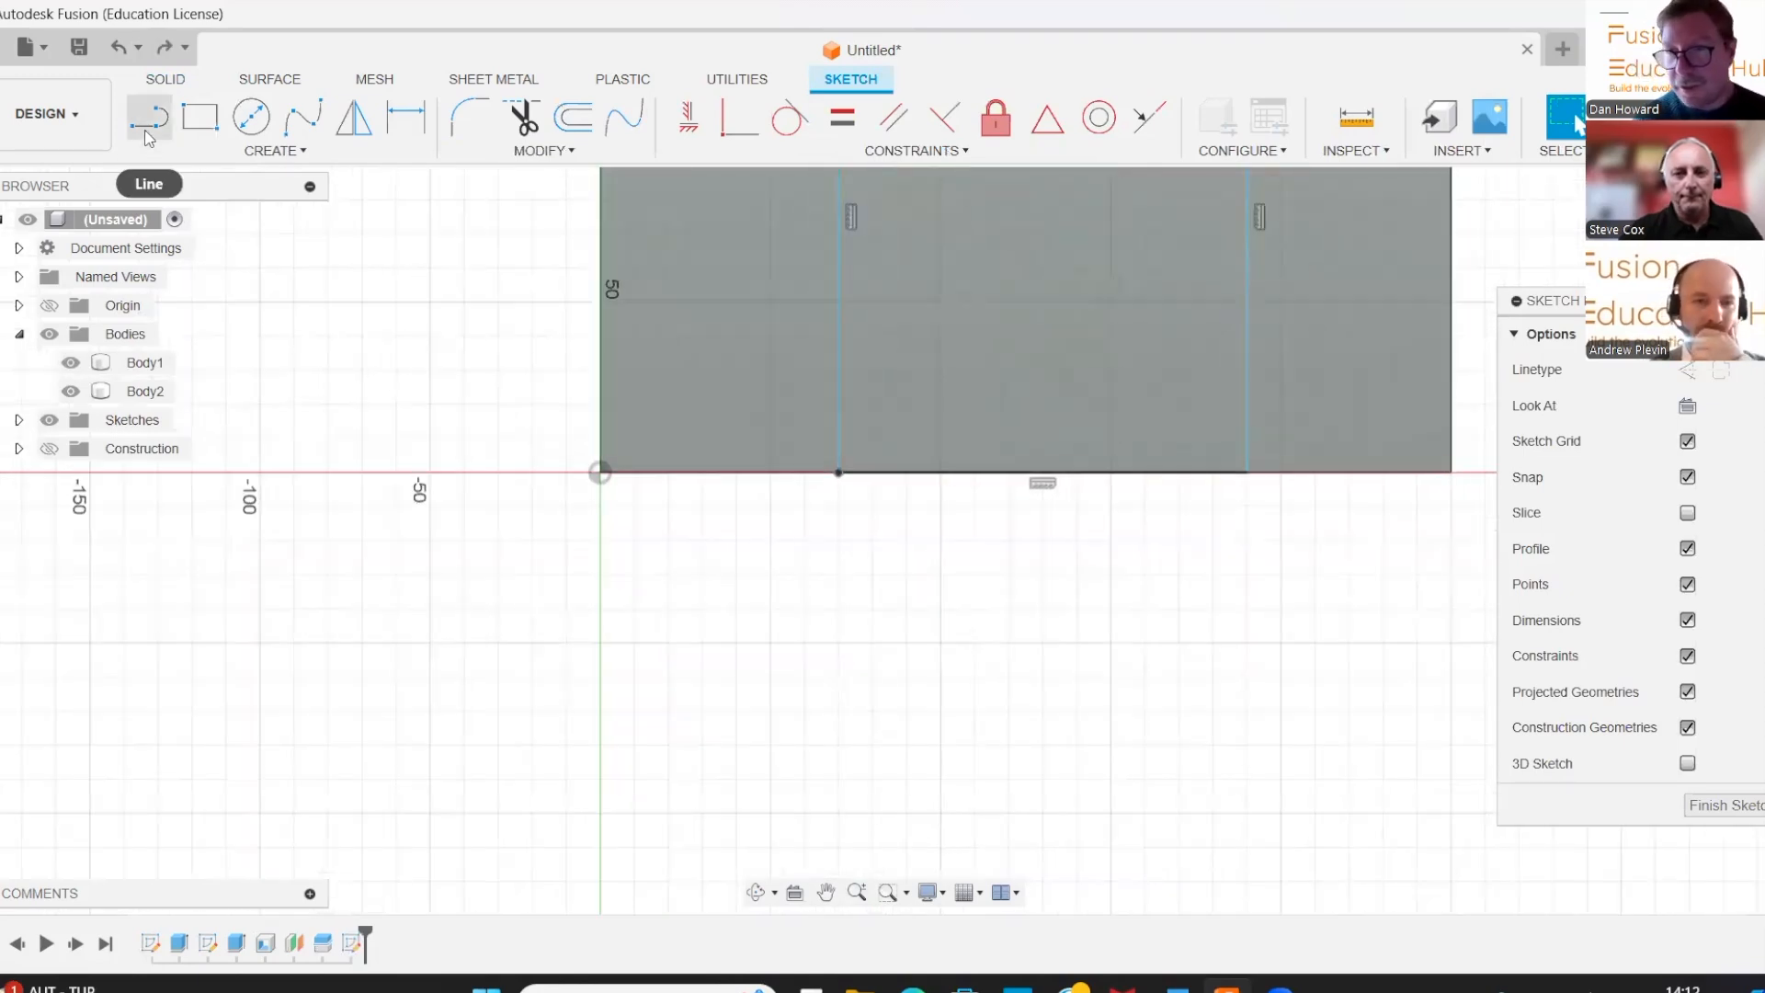
left_click(147, 138)
left_click(839, 473)
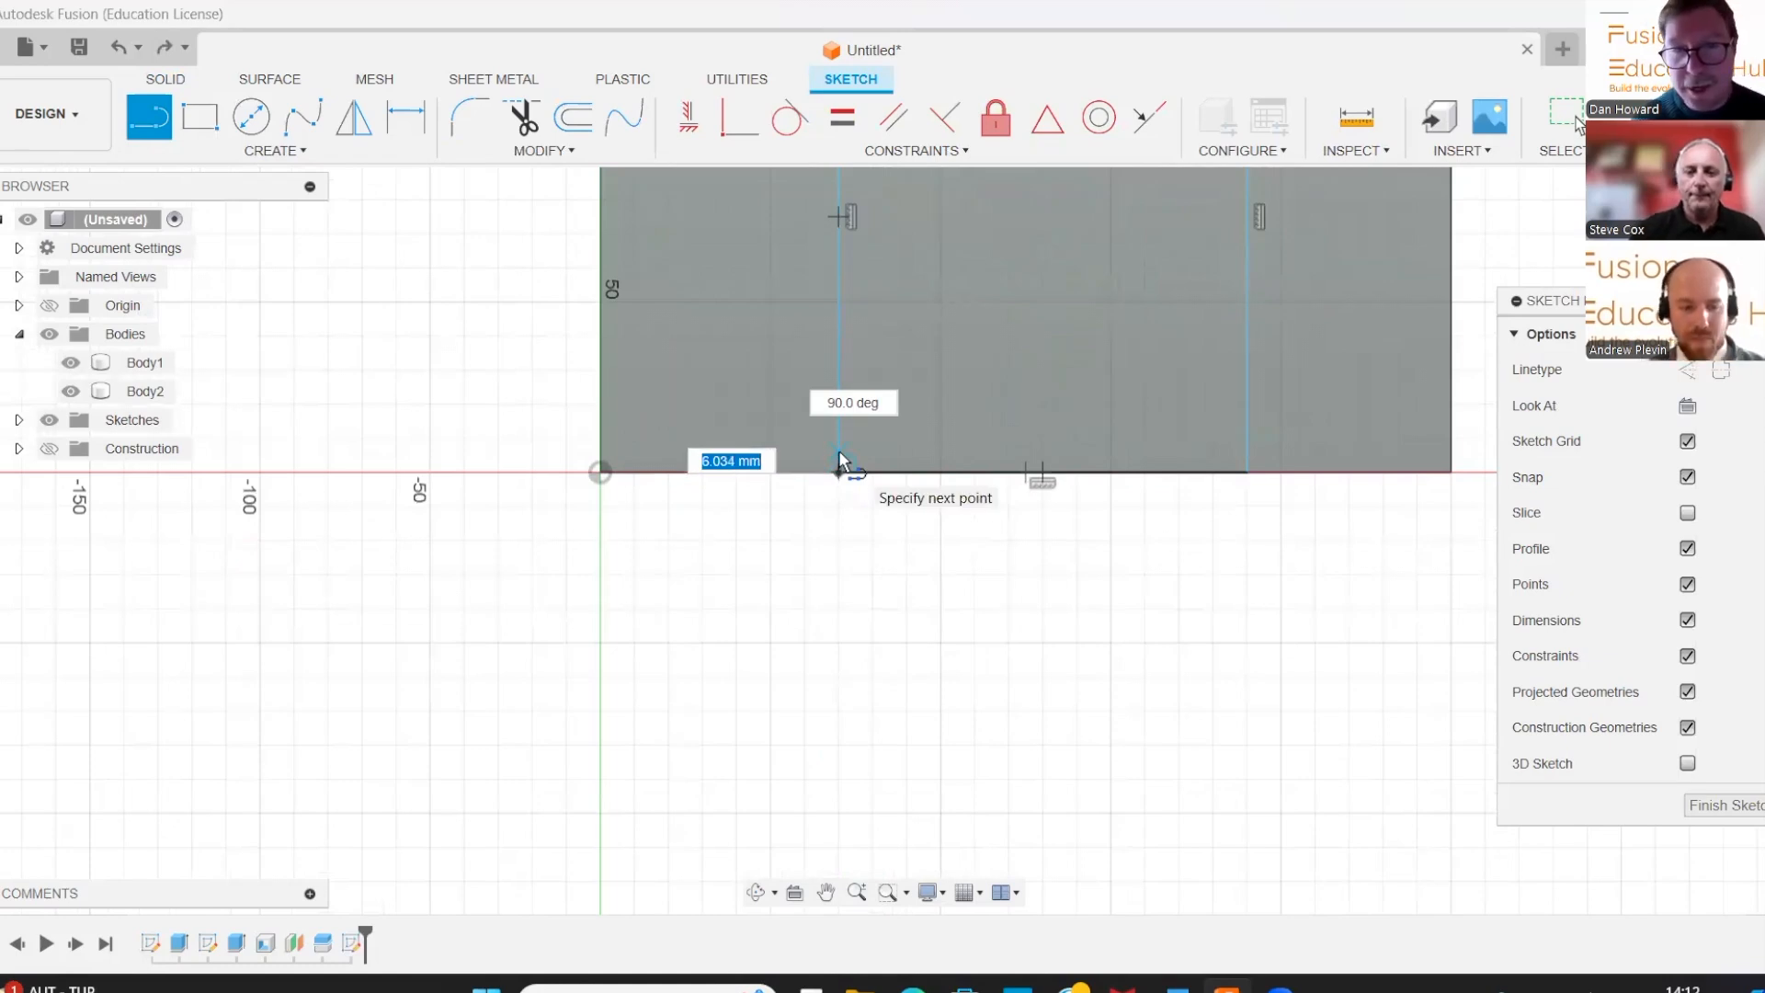
type("2")
key("Return")
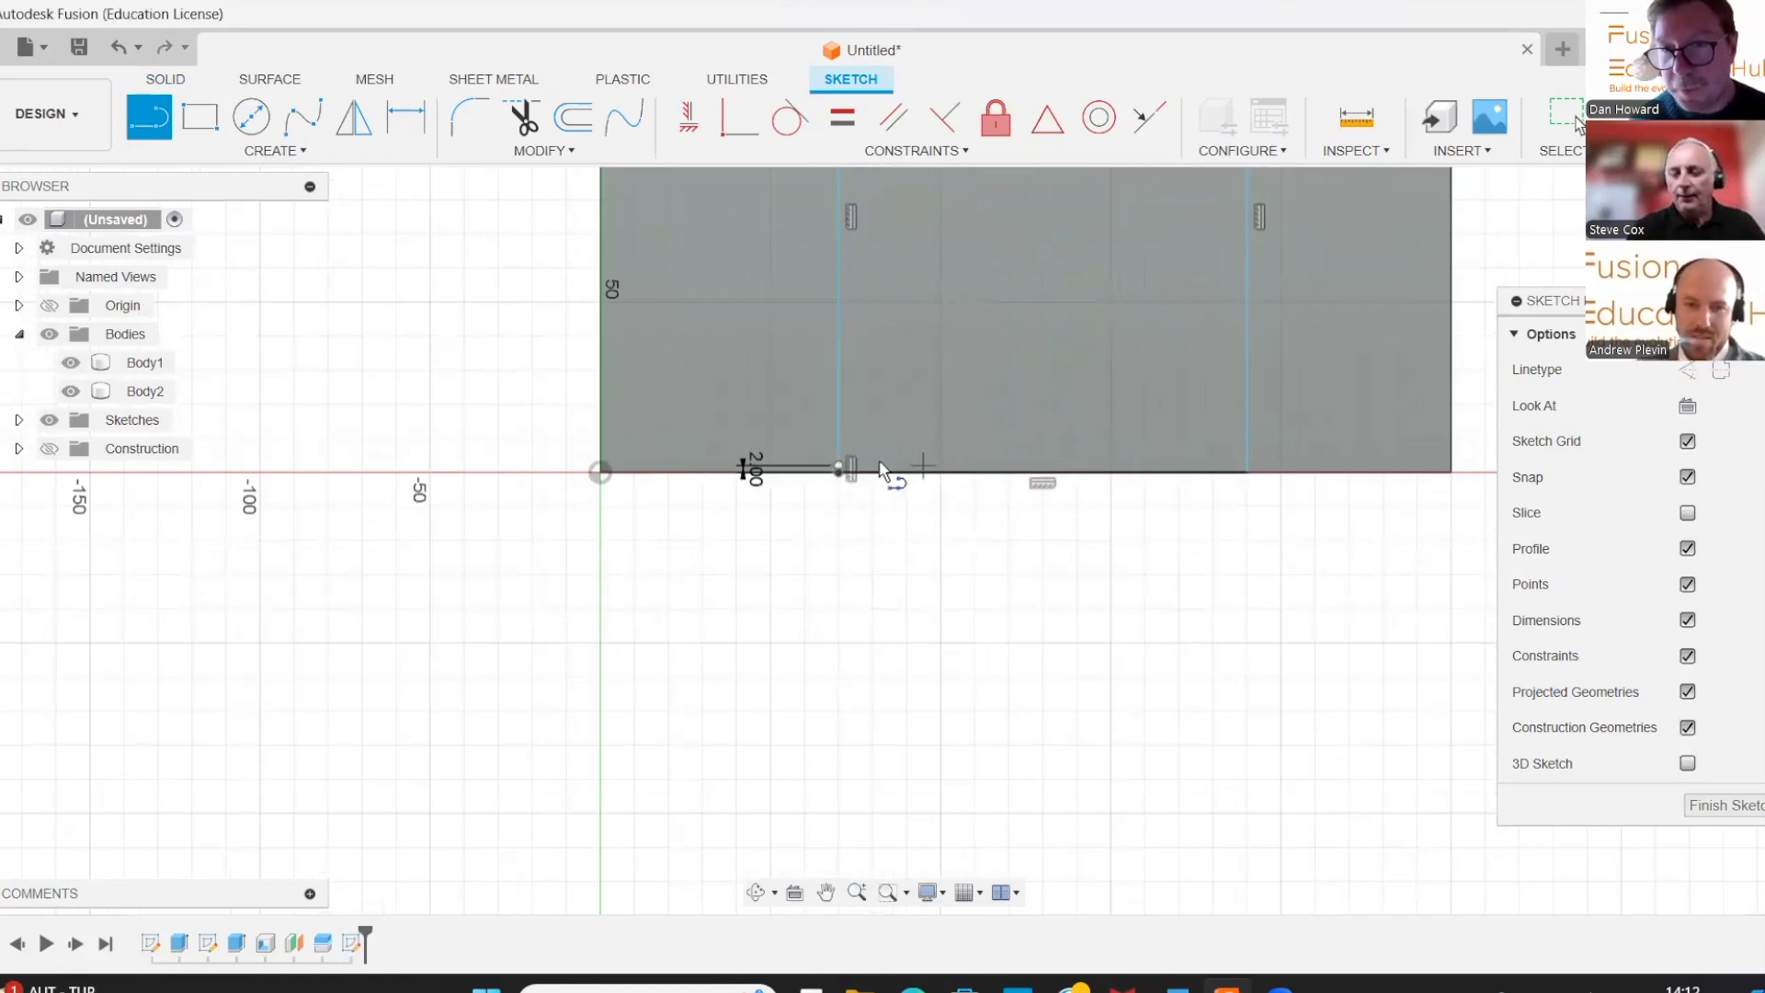
Draw a threshold line from the top of the 2 mm line across to the door rectangle's opposite side
scroll(868, 472, "up", 2)
left_click(814, 471)
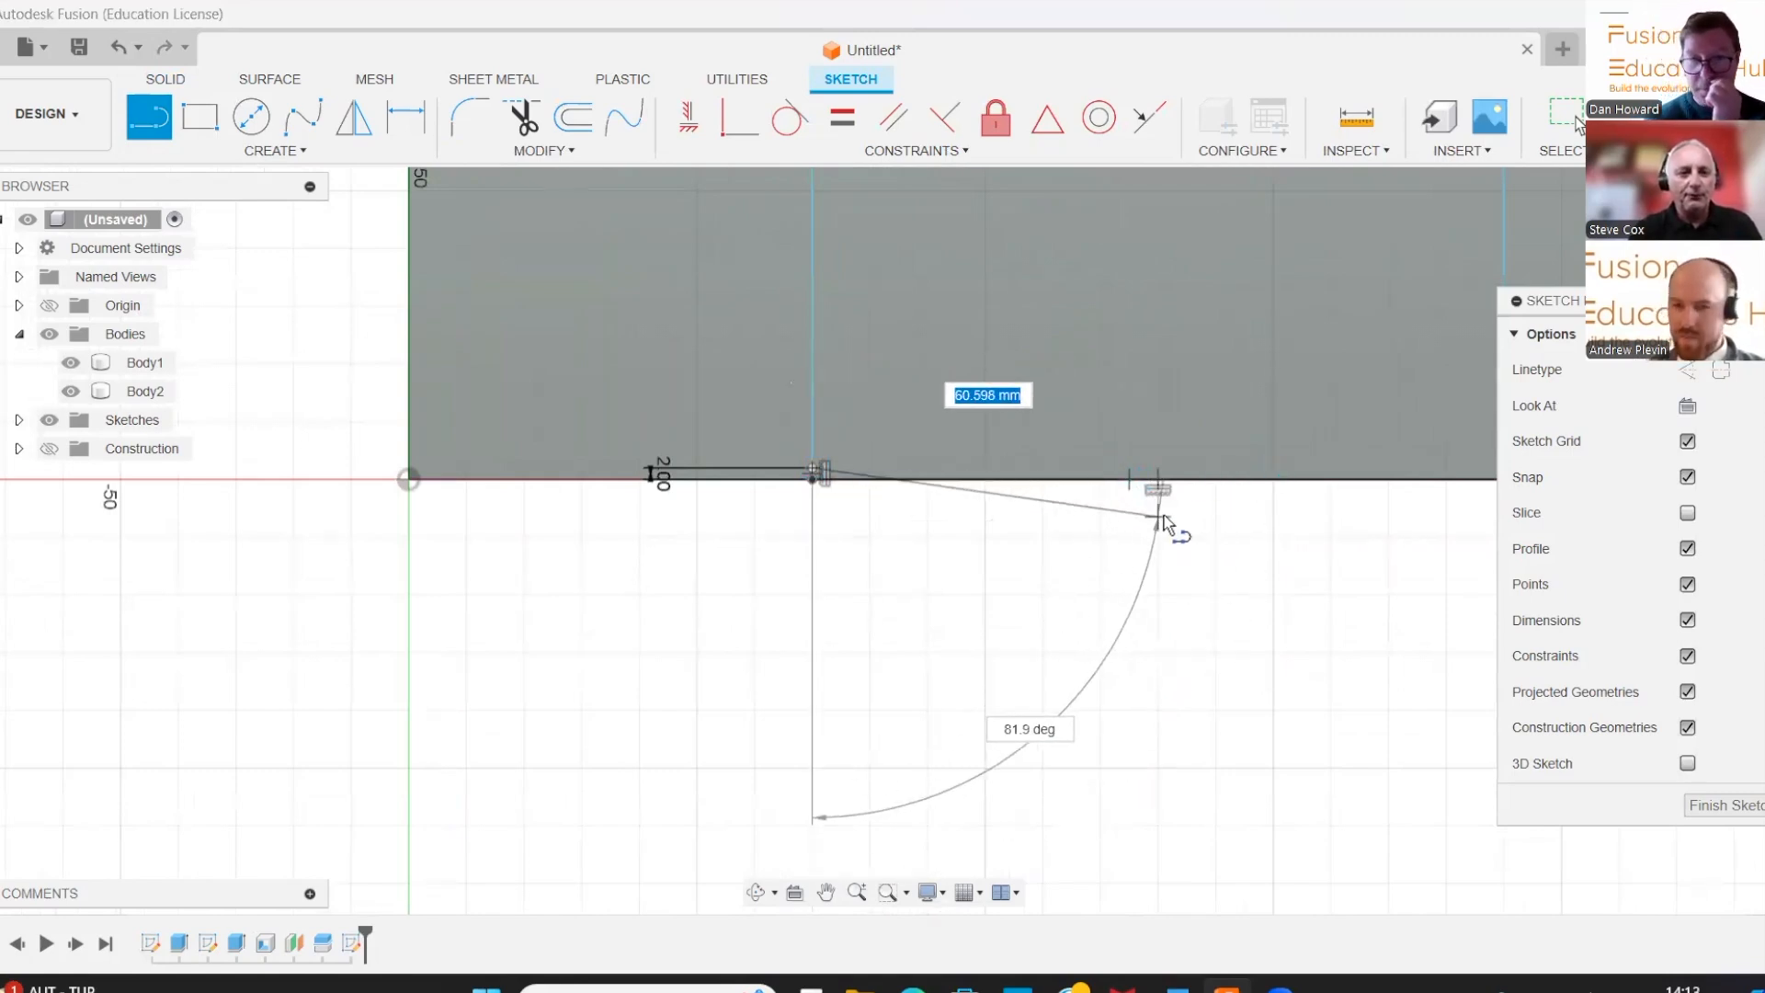
scroll(1384, 501, "down", 1)
middle_click_drag(1393, 499, 1174, 512)
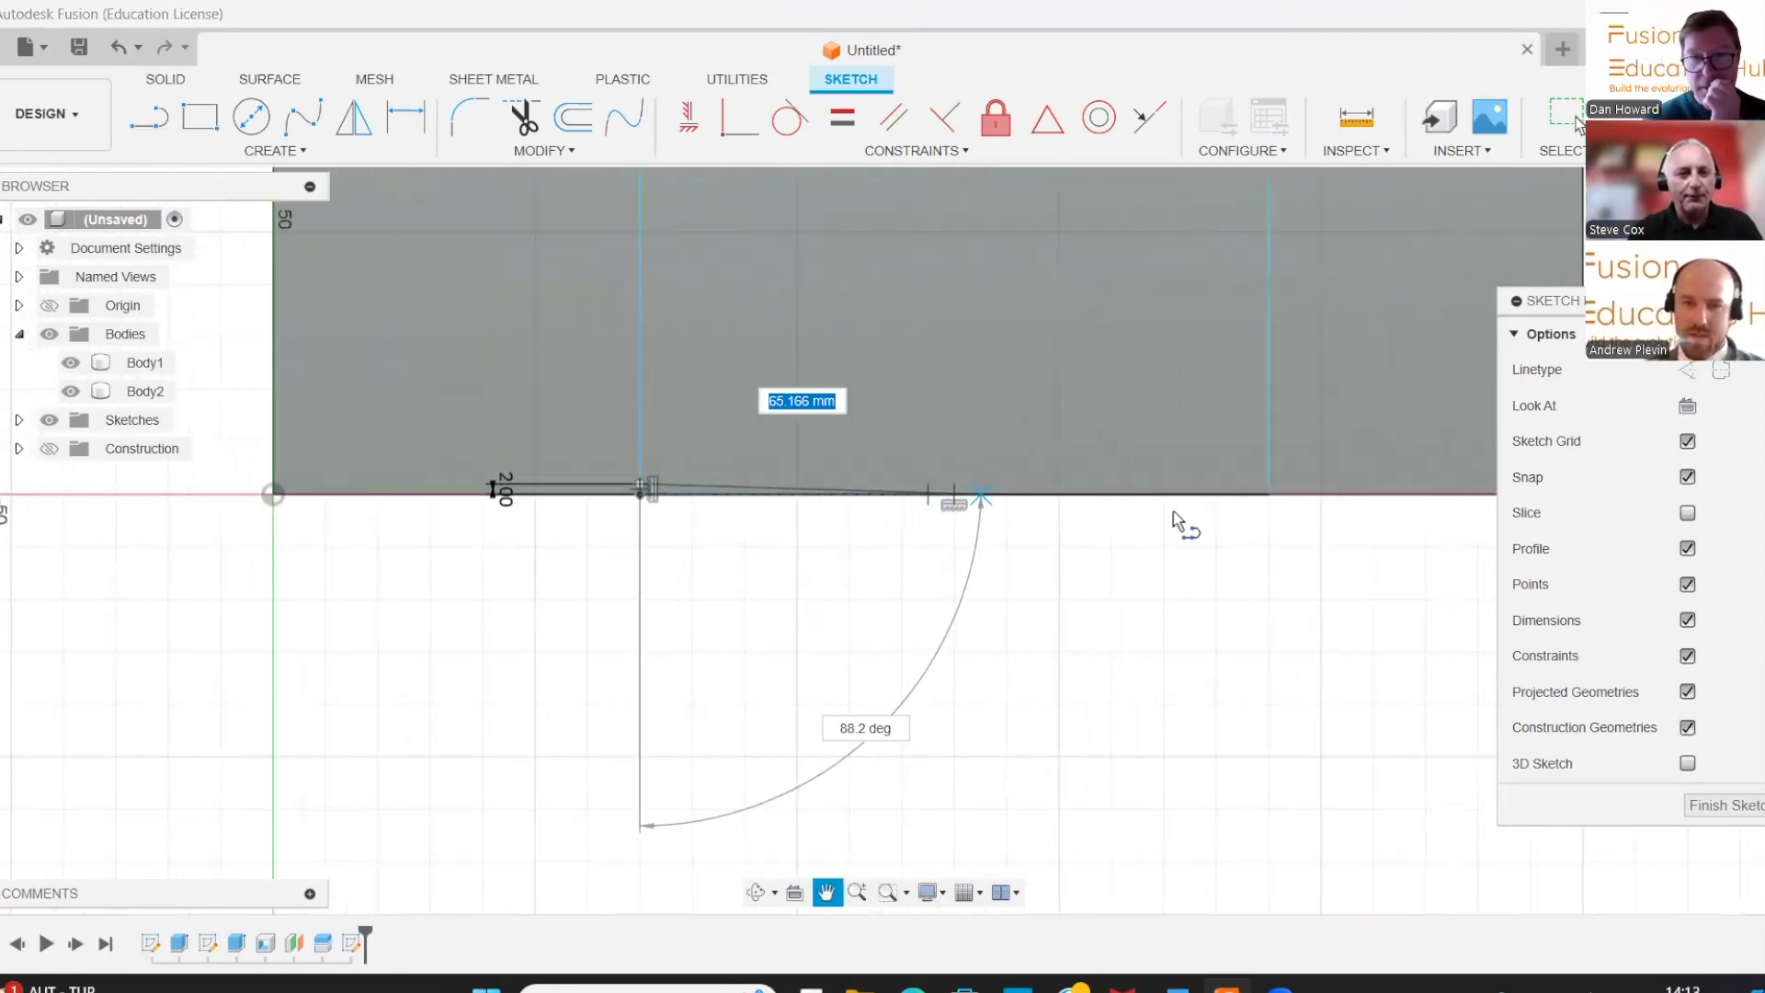
left_click(1270, 494)
Extrude the door profile above the threshold line by -4 mm to cut the doorway through the front wall
scroll(967, 612, "down", 1)
scroll(967, 612, "down", 2)
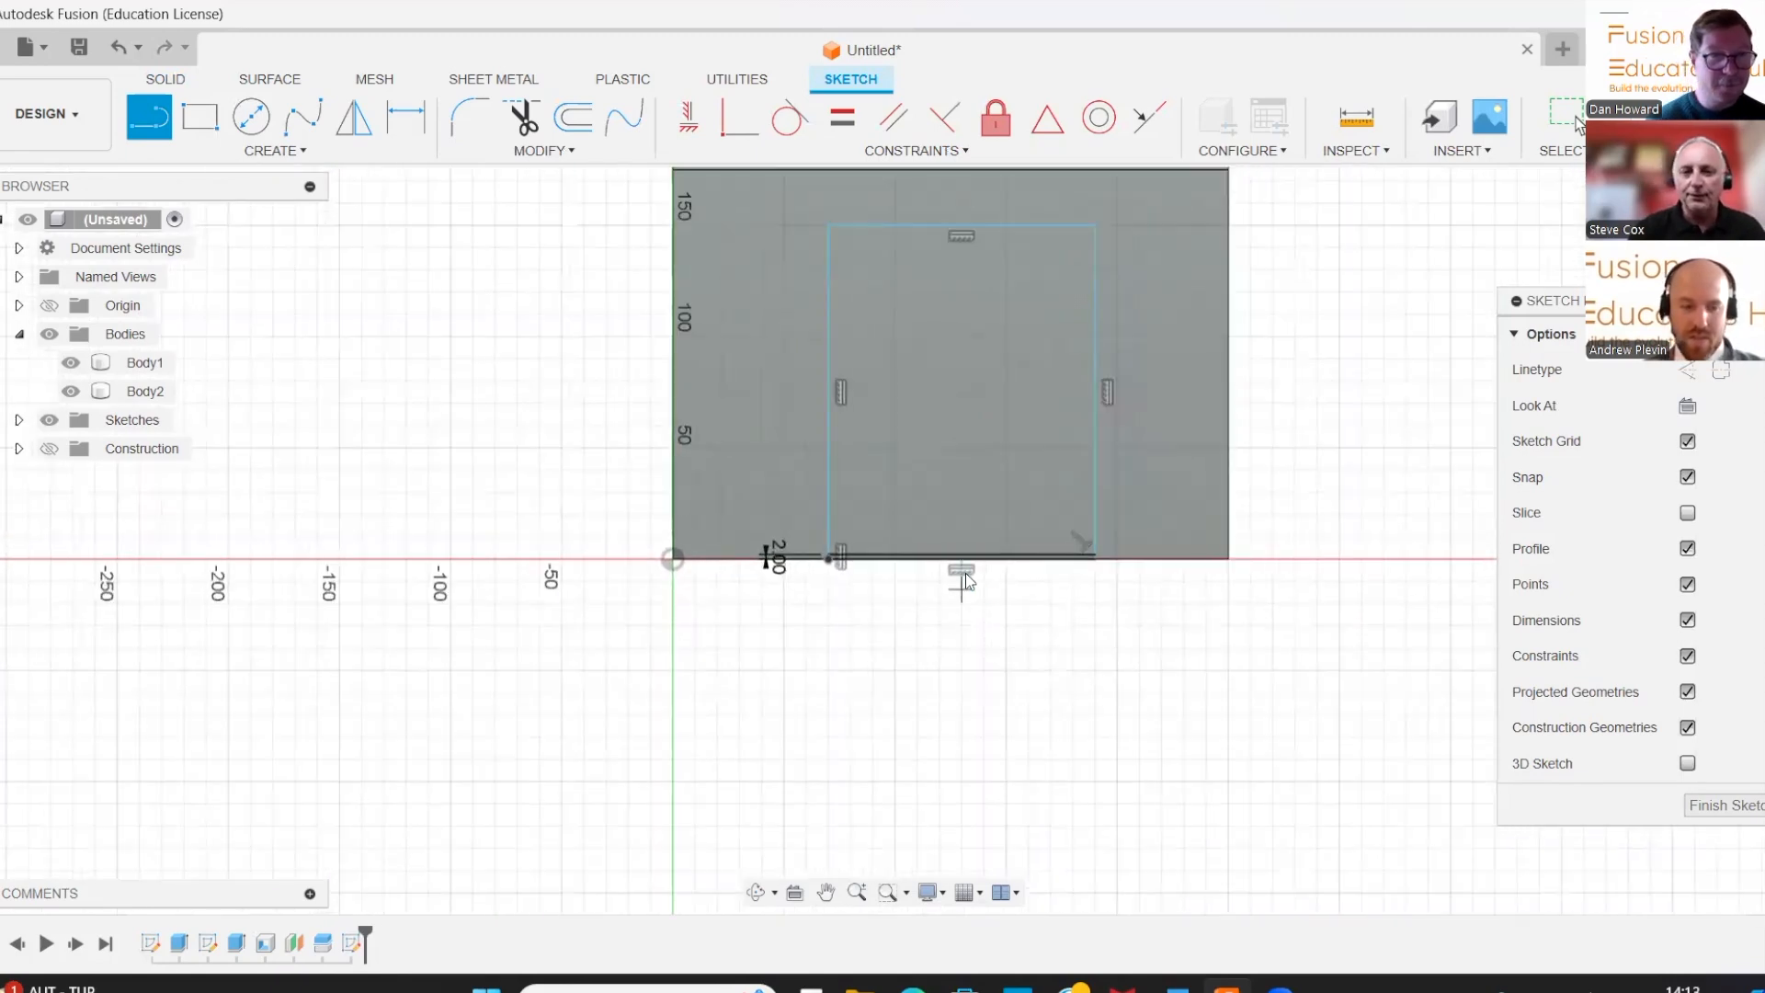
key("e")
left_click(1010, 449)
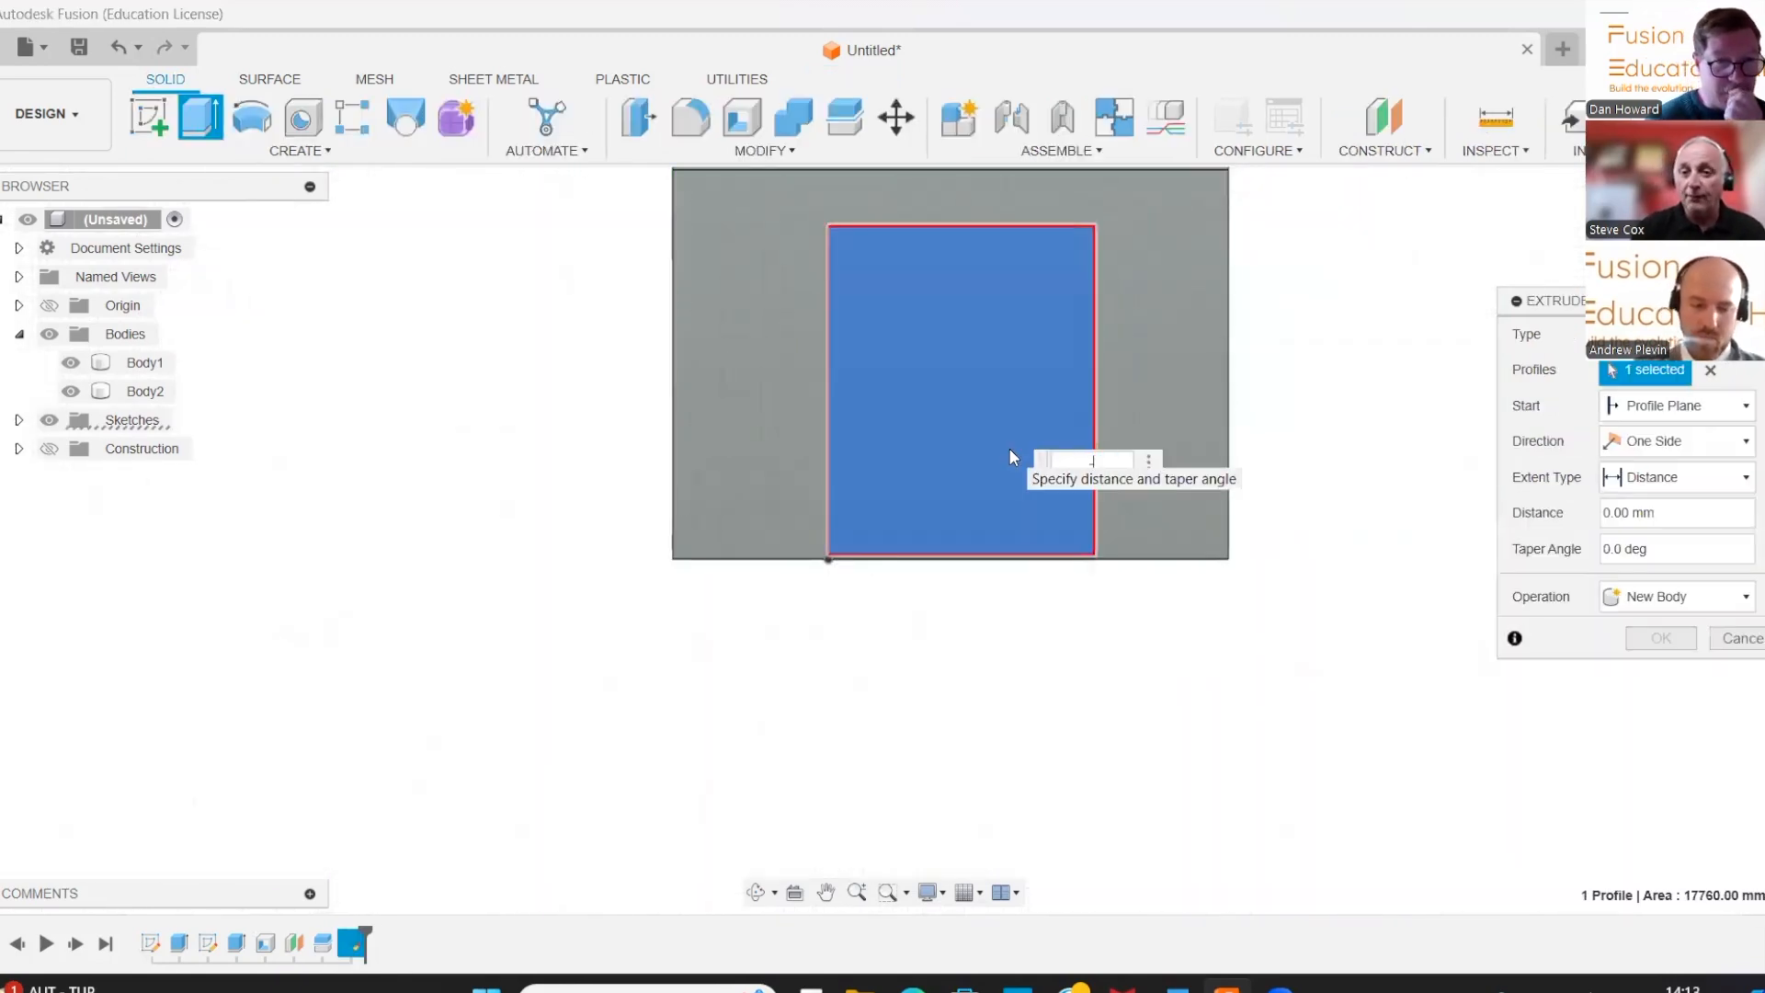
type("-4")
key("Return")
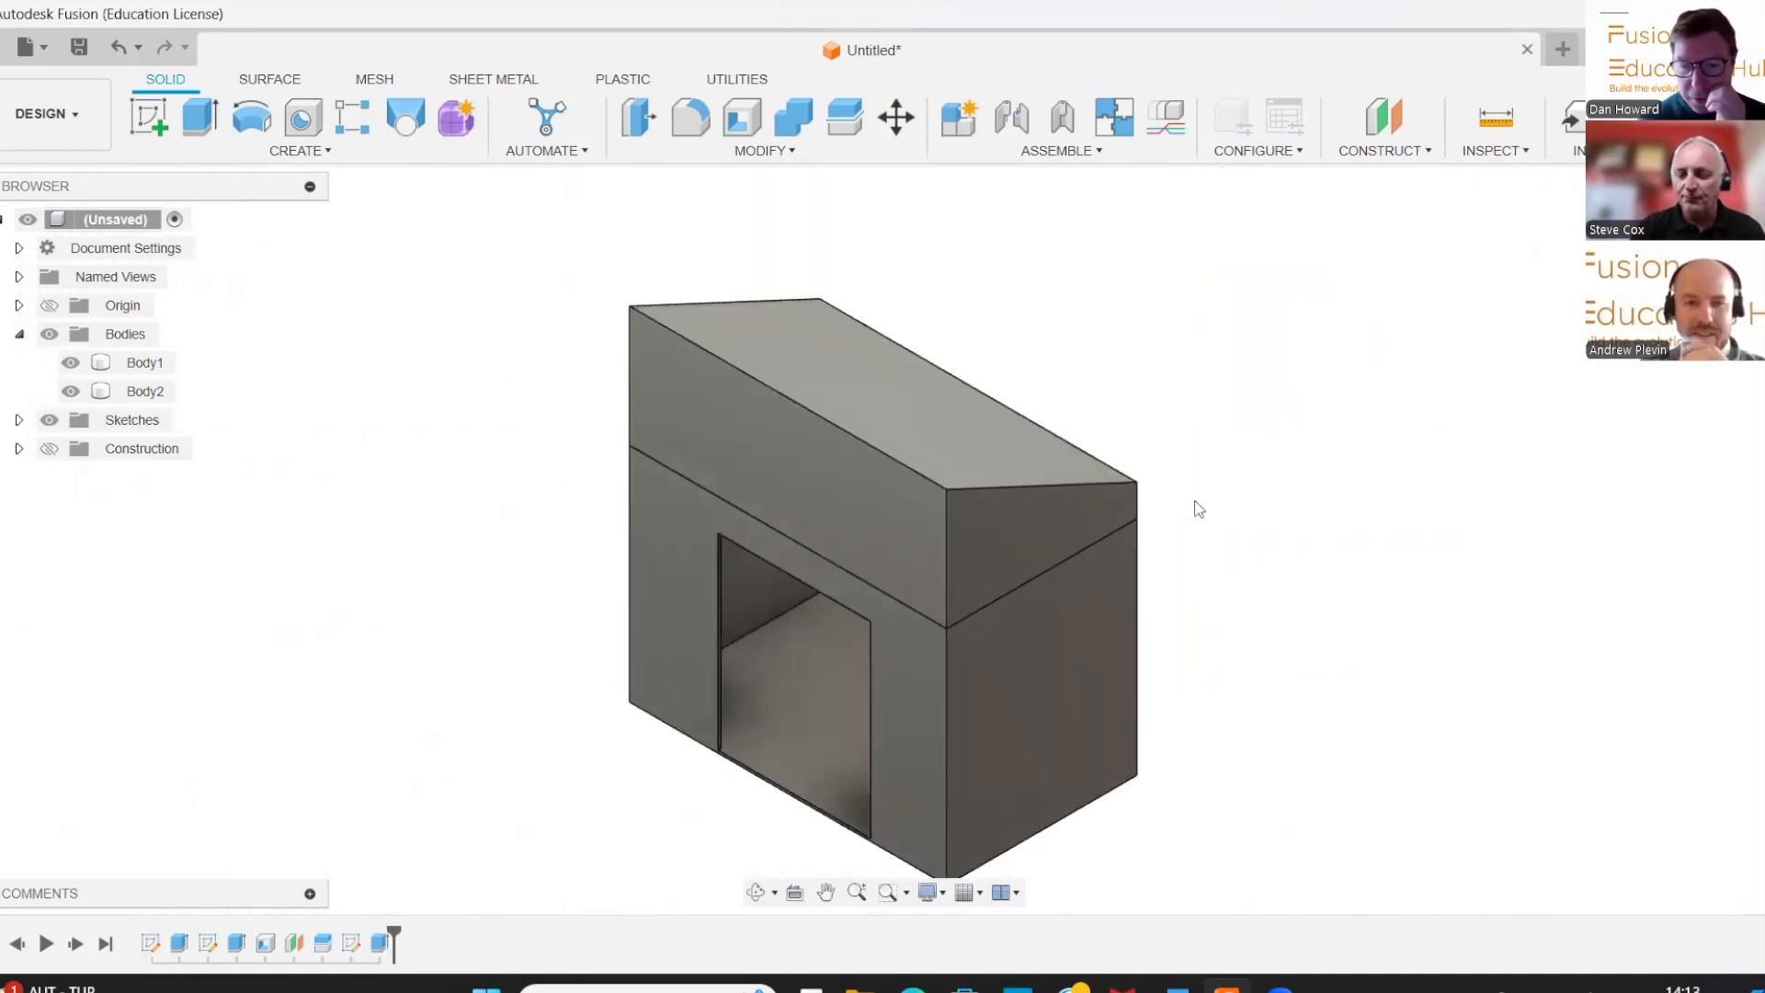
Start a new sketch on the front wall beside the doorway
left_click(148, 117)
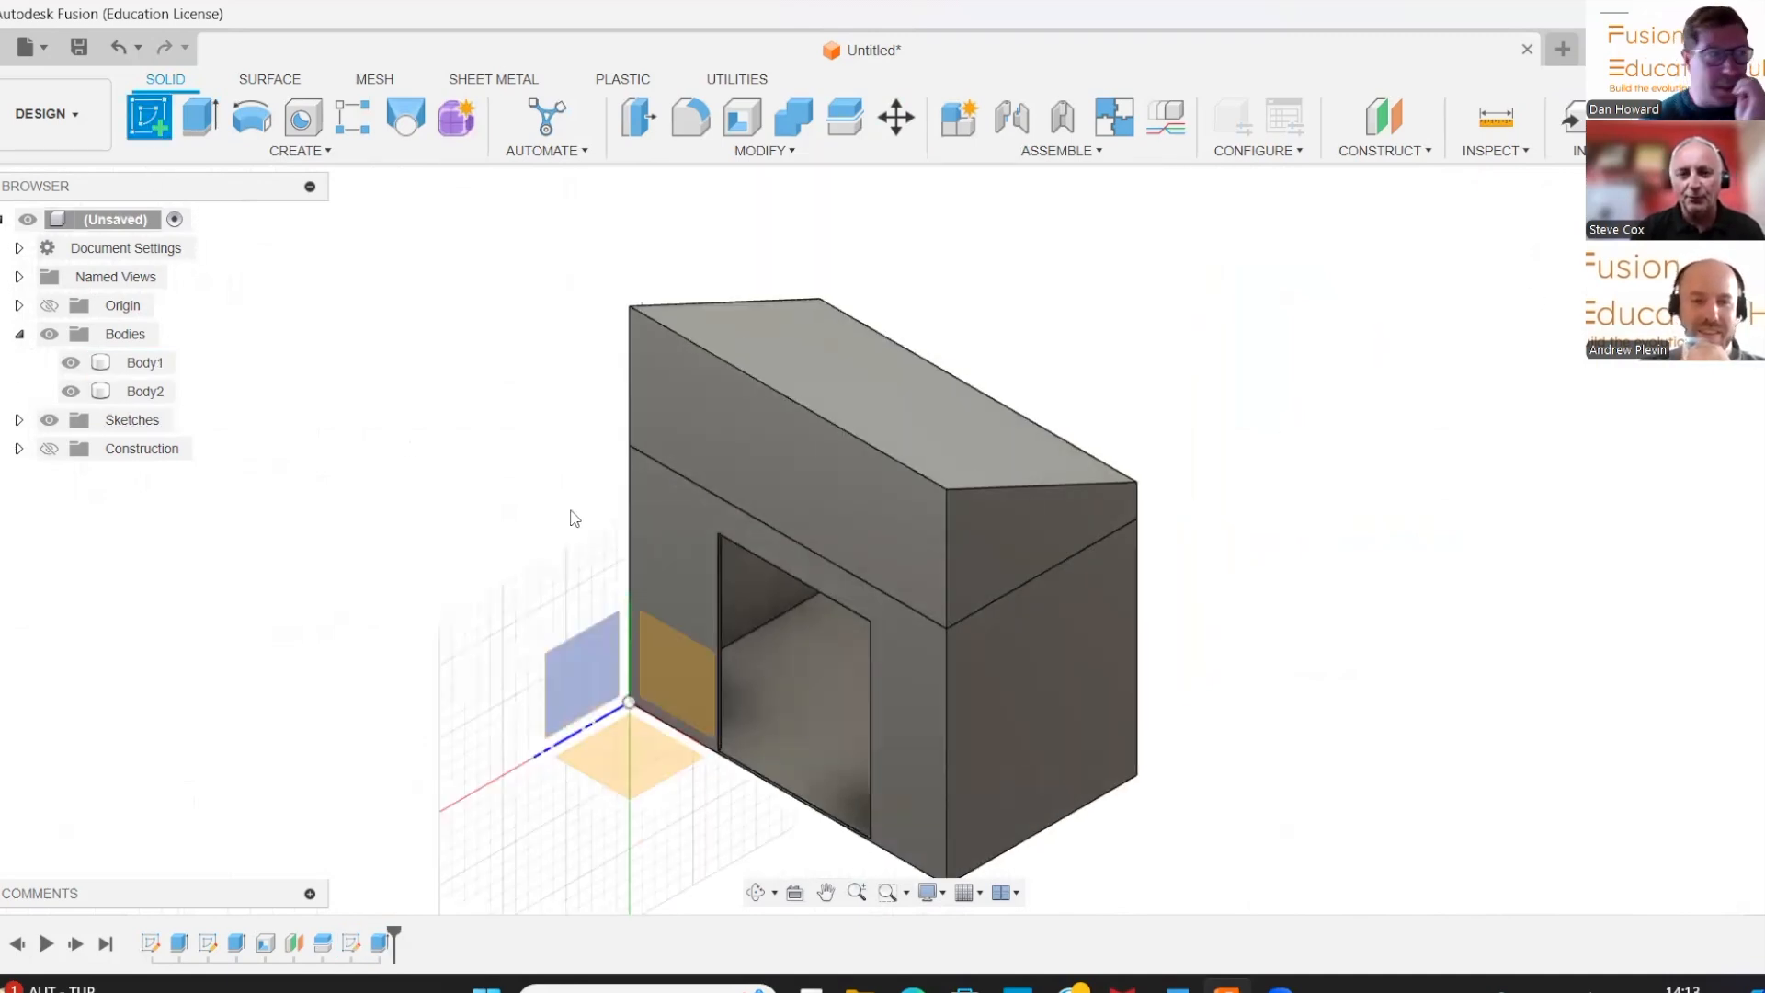
left_click(661, 540)
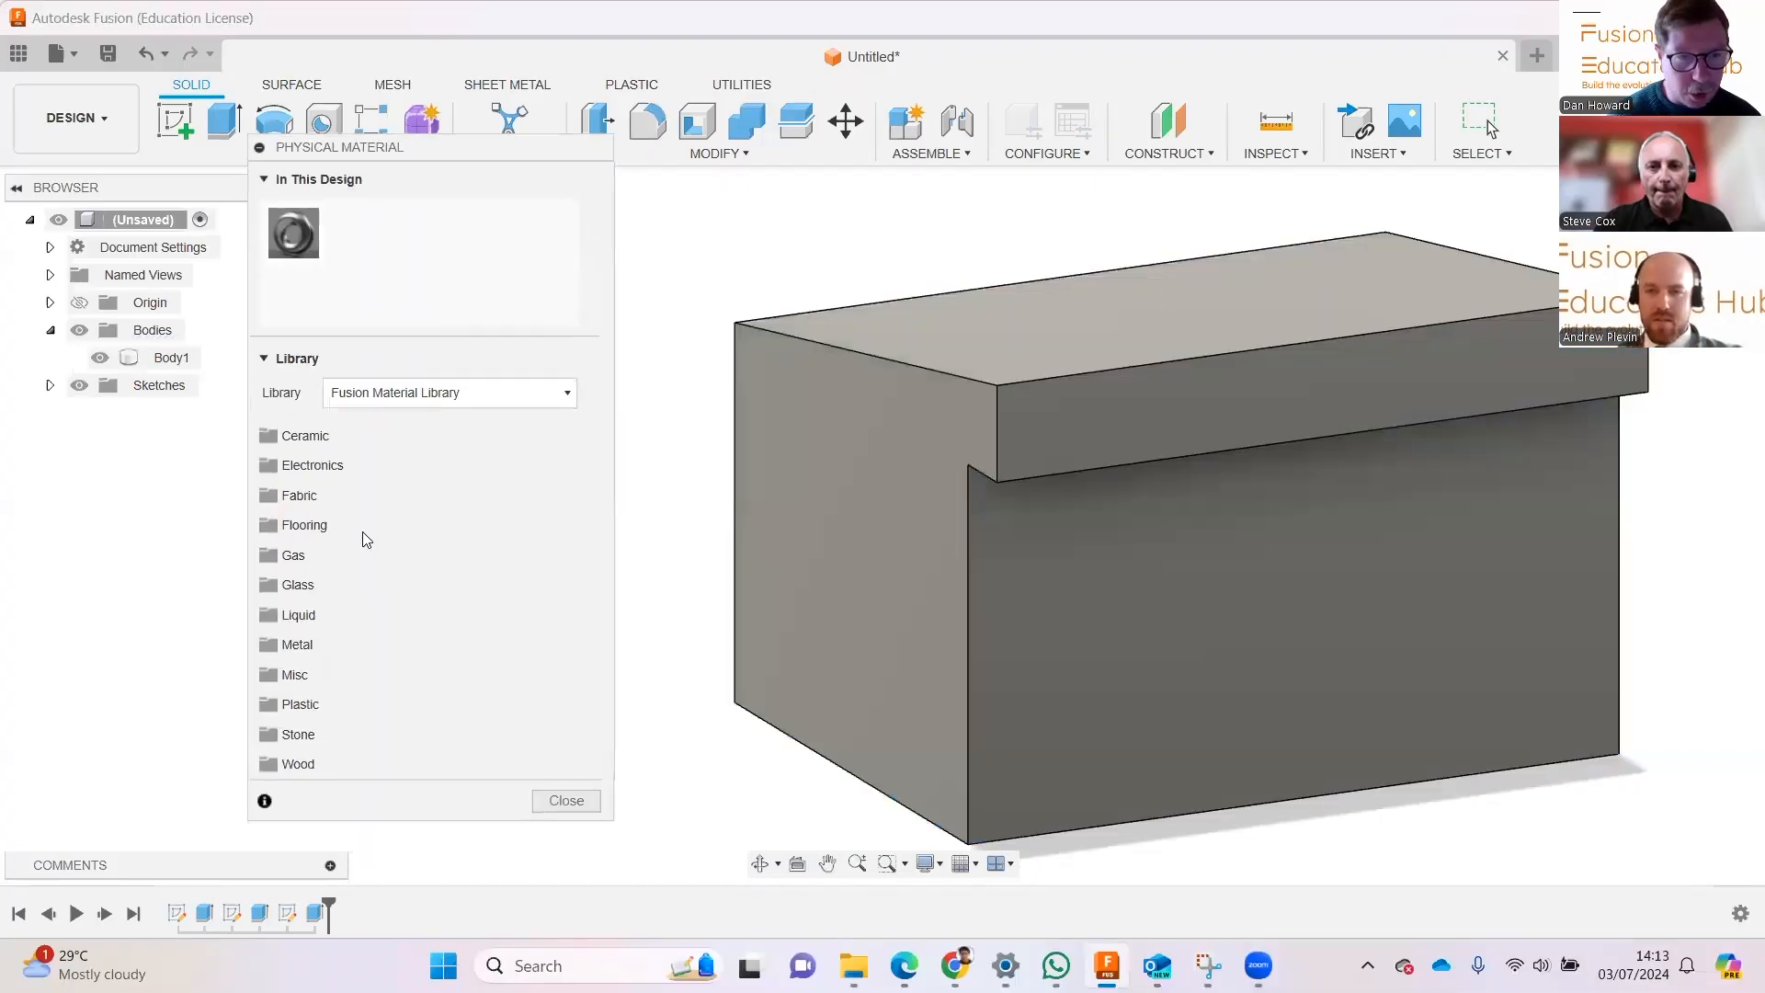
Apply the Cherry physical material from the Wood library to the shed body
scroll(358, 676, "down", 6)
scroll(358, 681, "down", 7)
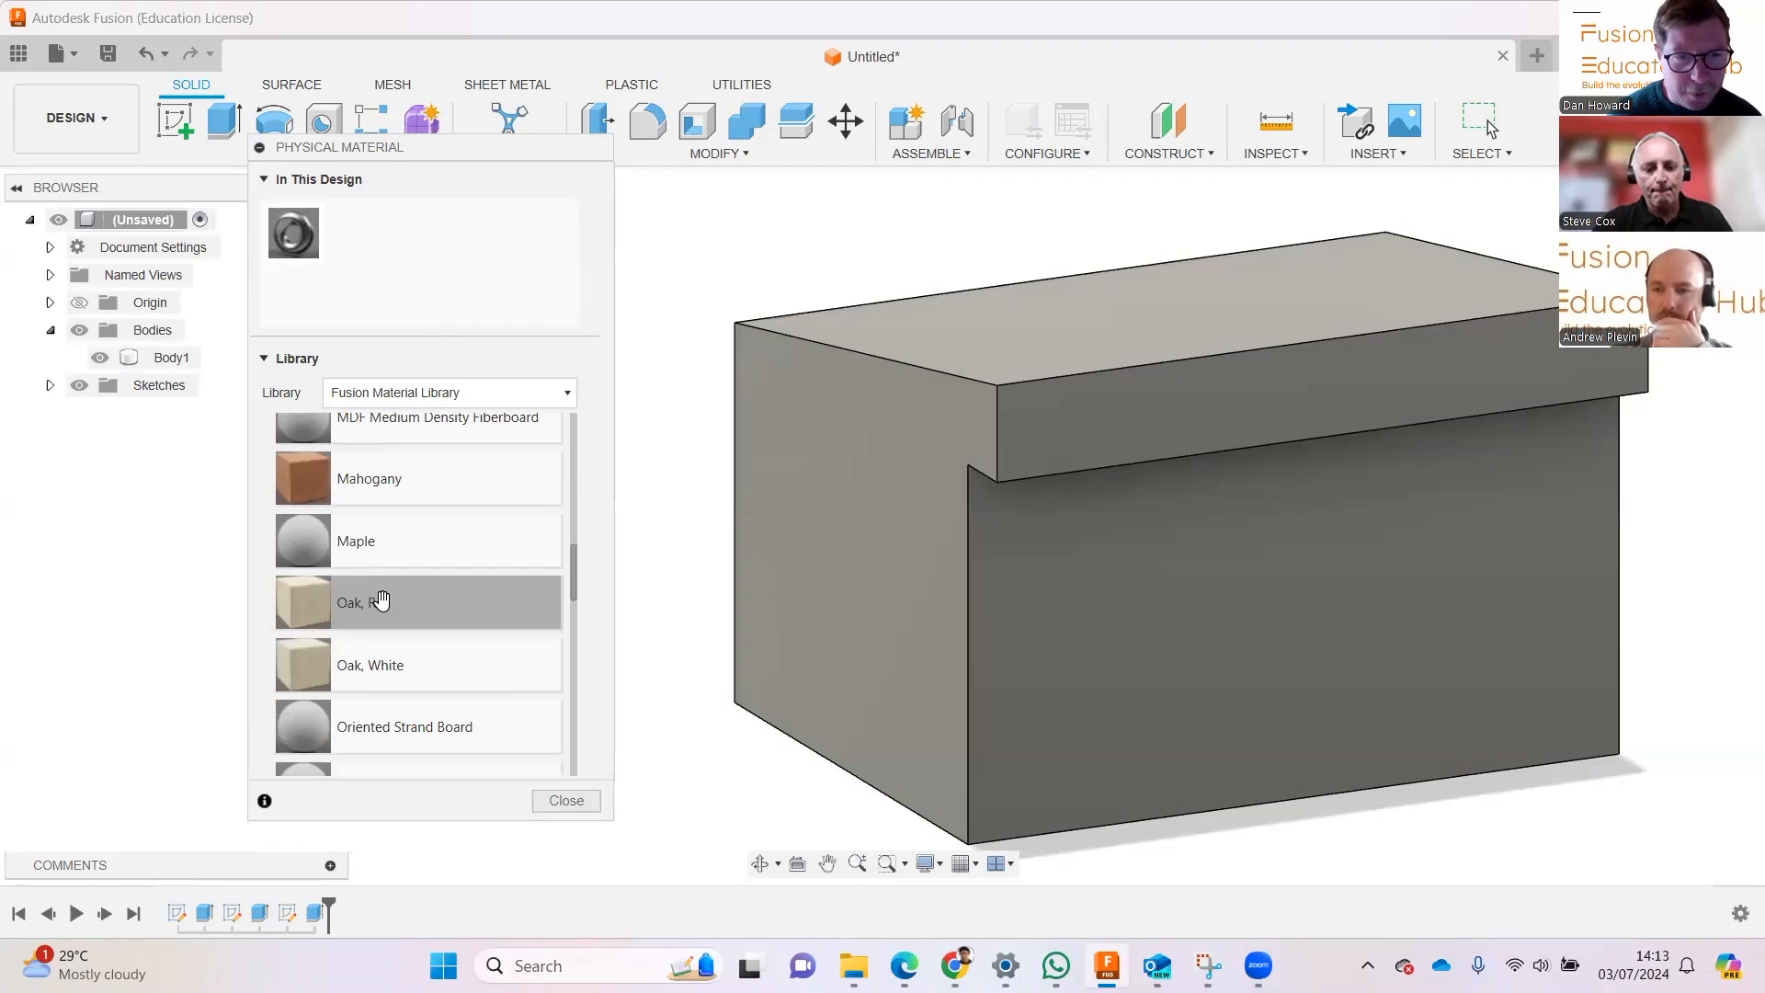
scroll(382, 600, "up", 7)
left_click_drag(381, 599, 1026, 594)
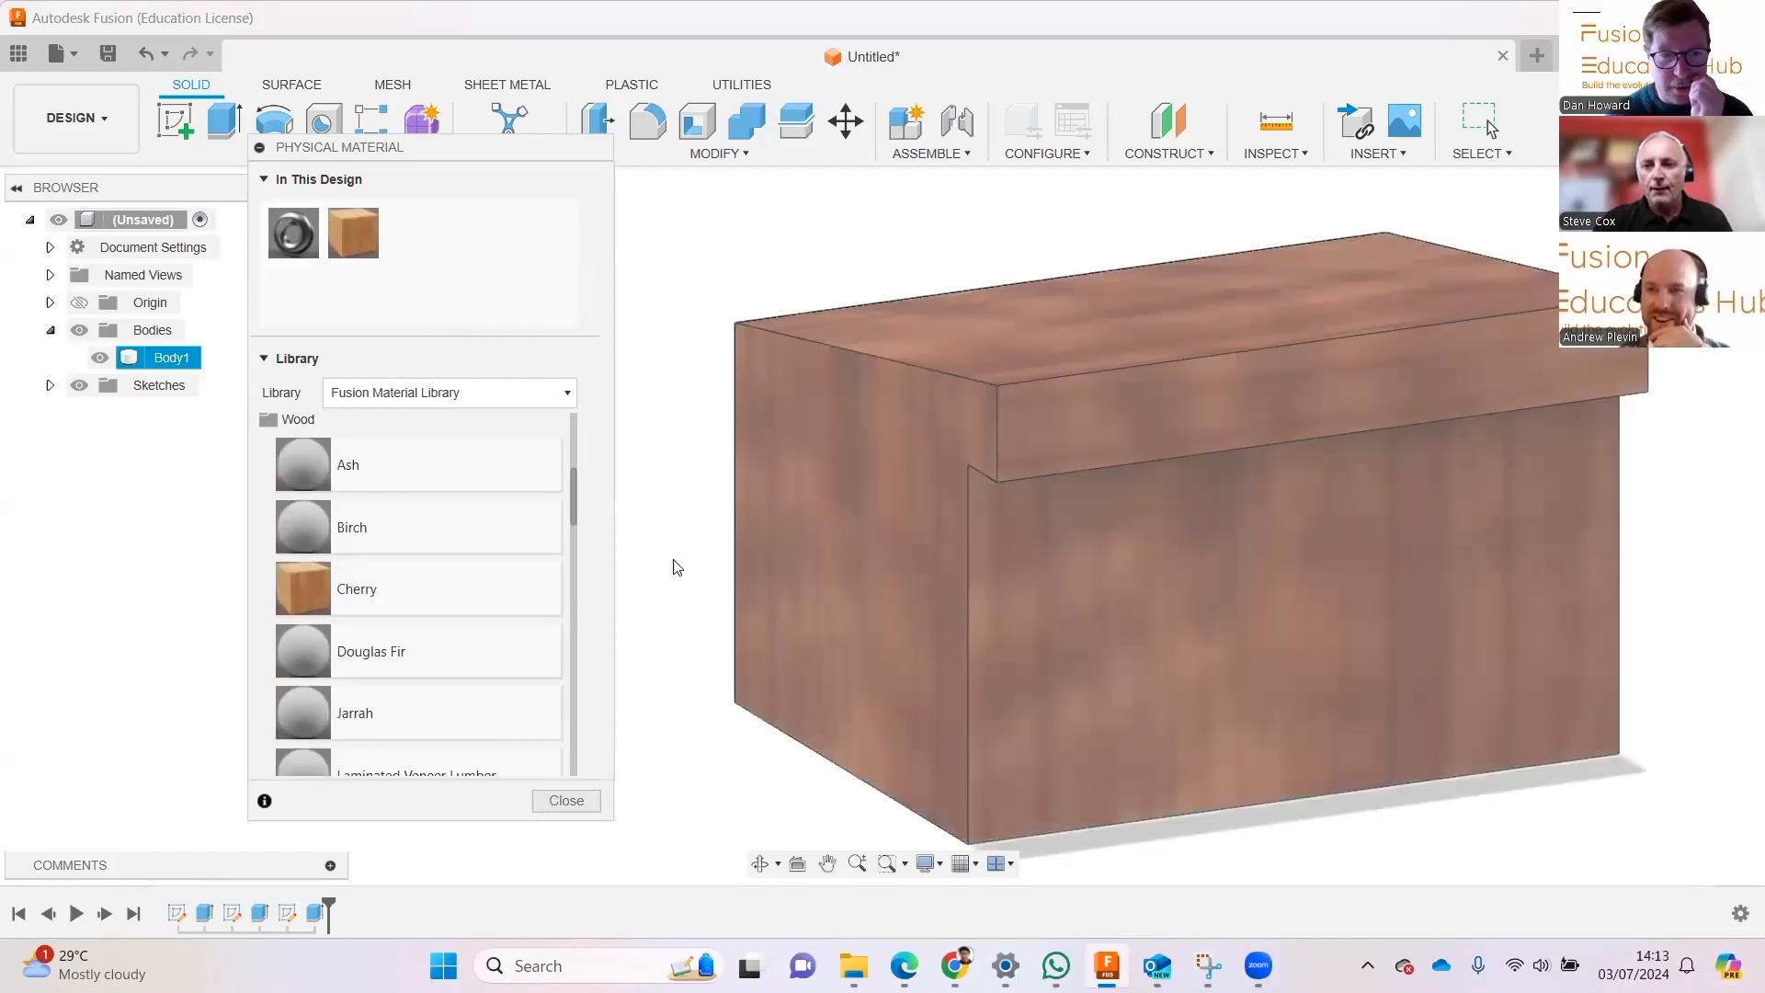
Try the Oak, Red material and then a pine on the shed body
scroll(421, 520, "down", 7)
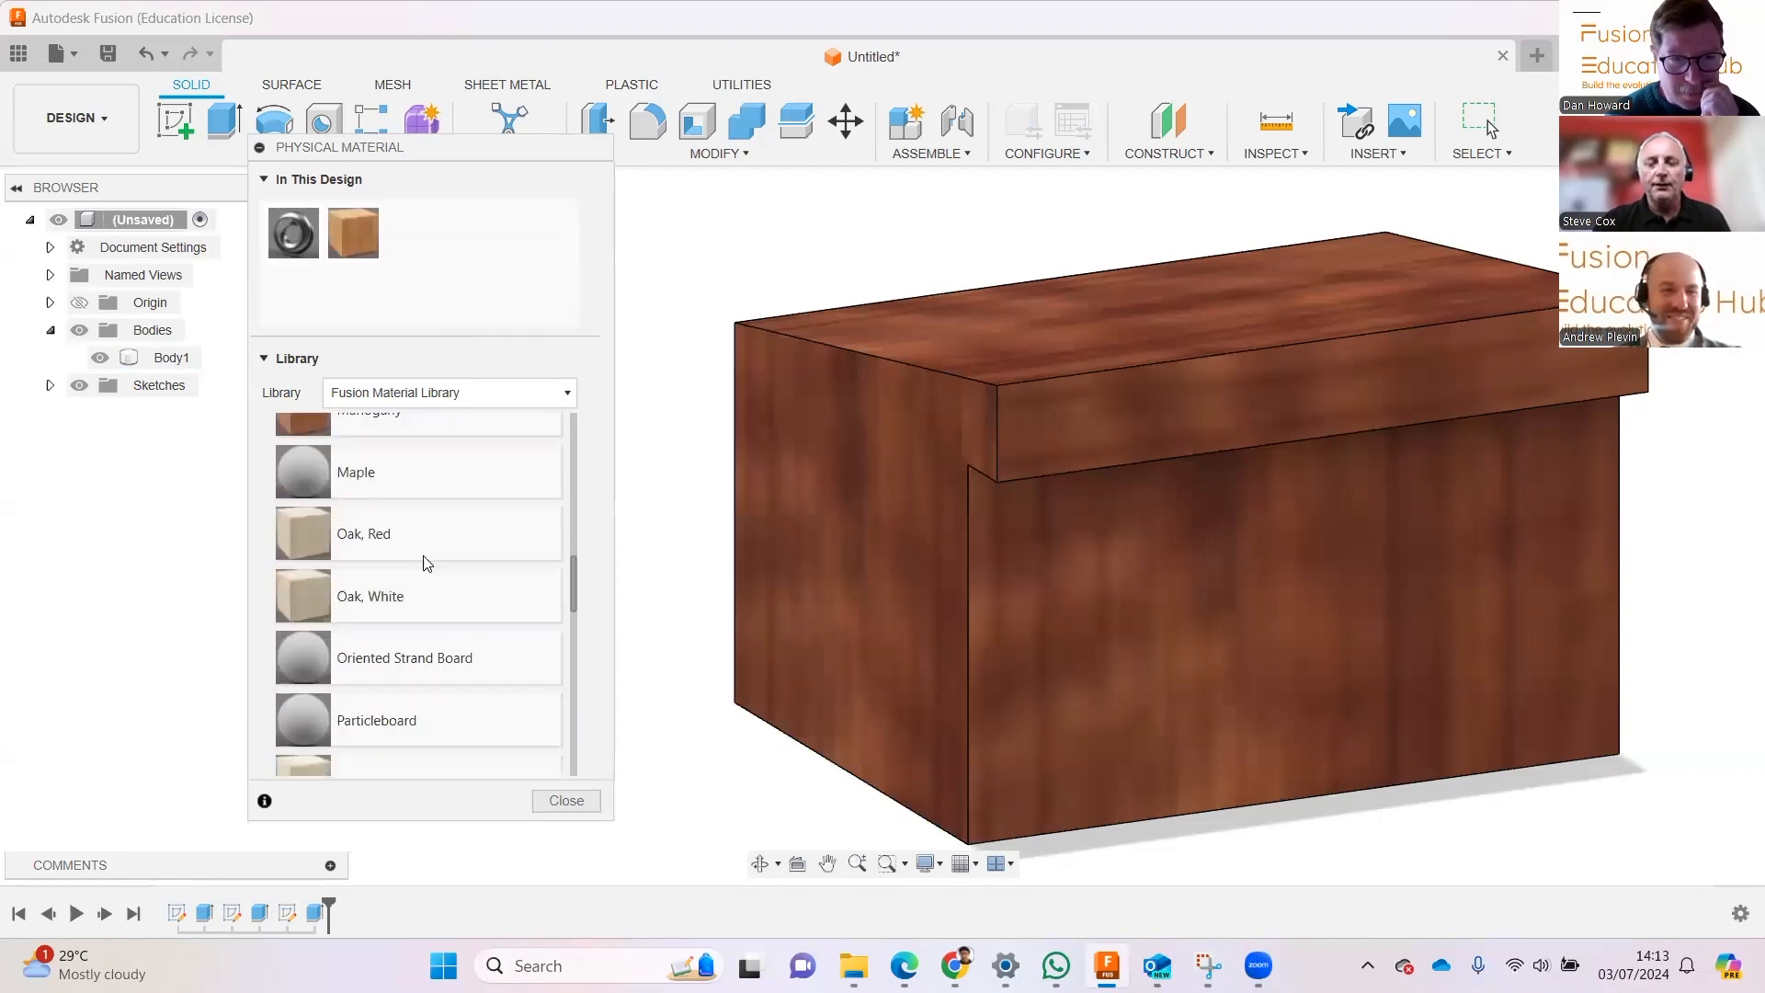
left_click_drag(381, 535, 744, 634)
scroll(413, 629, "down", 1)
scroll(413, 629, "down", 1)
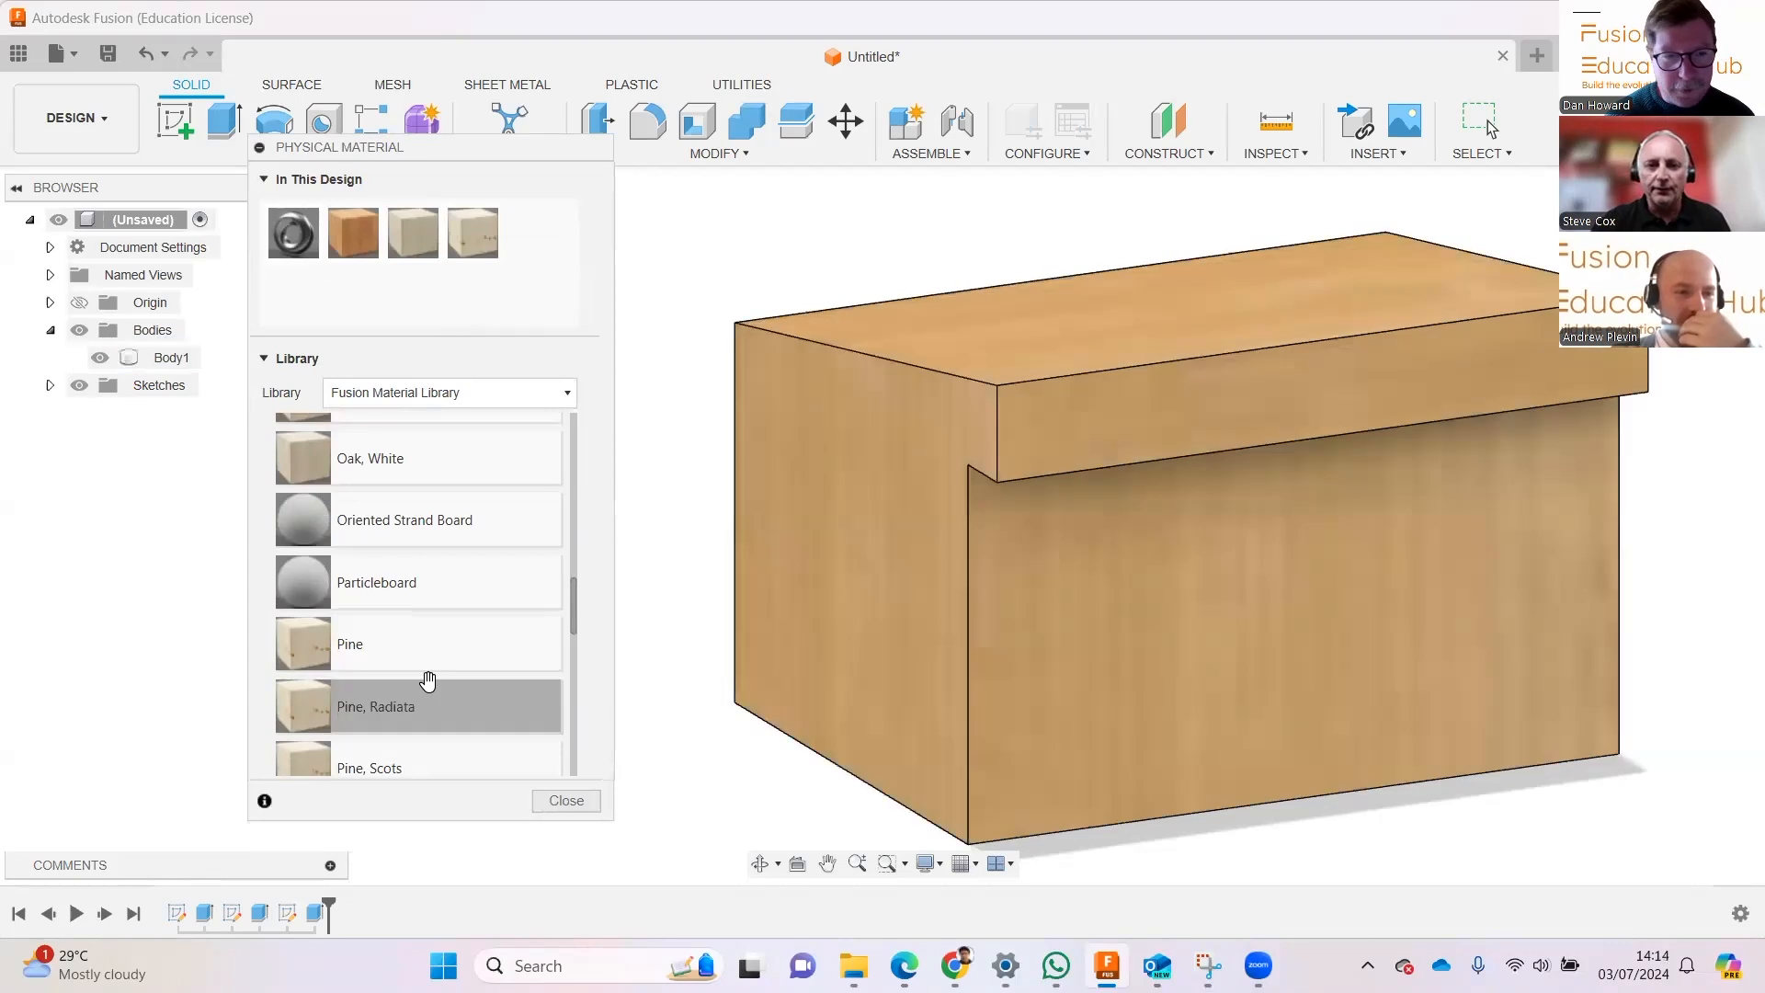
Apply a dark wood material from further down the Wood library to the shed body
scroll(432, 675, "down", 3)
scroll(423, 653, "down", 9)
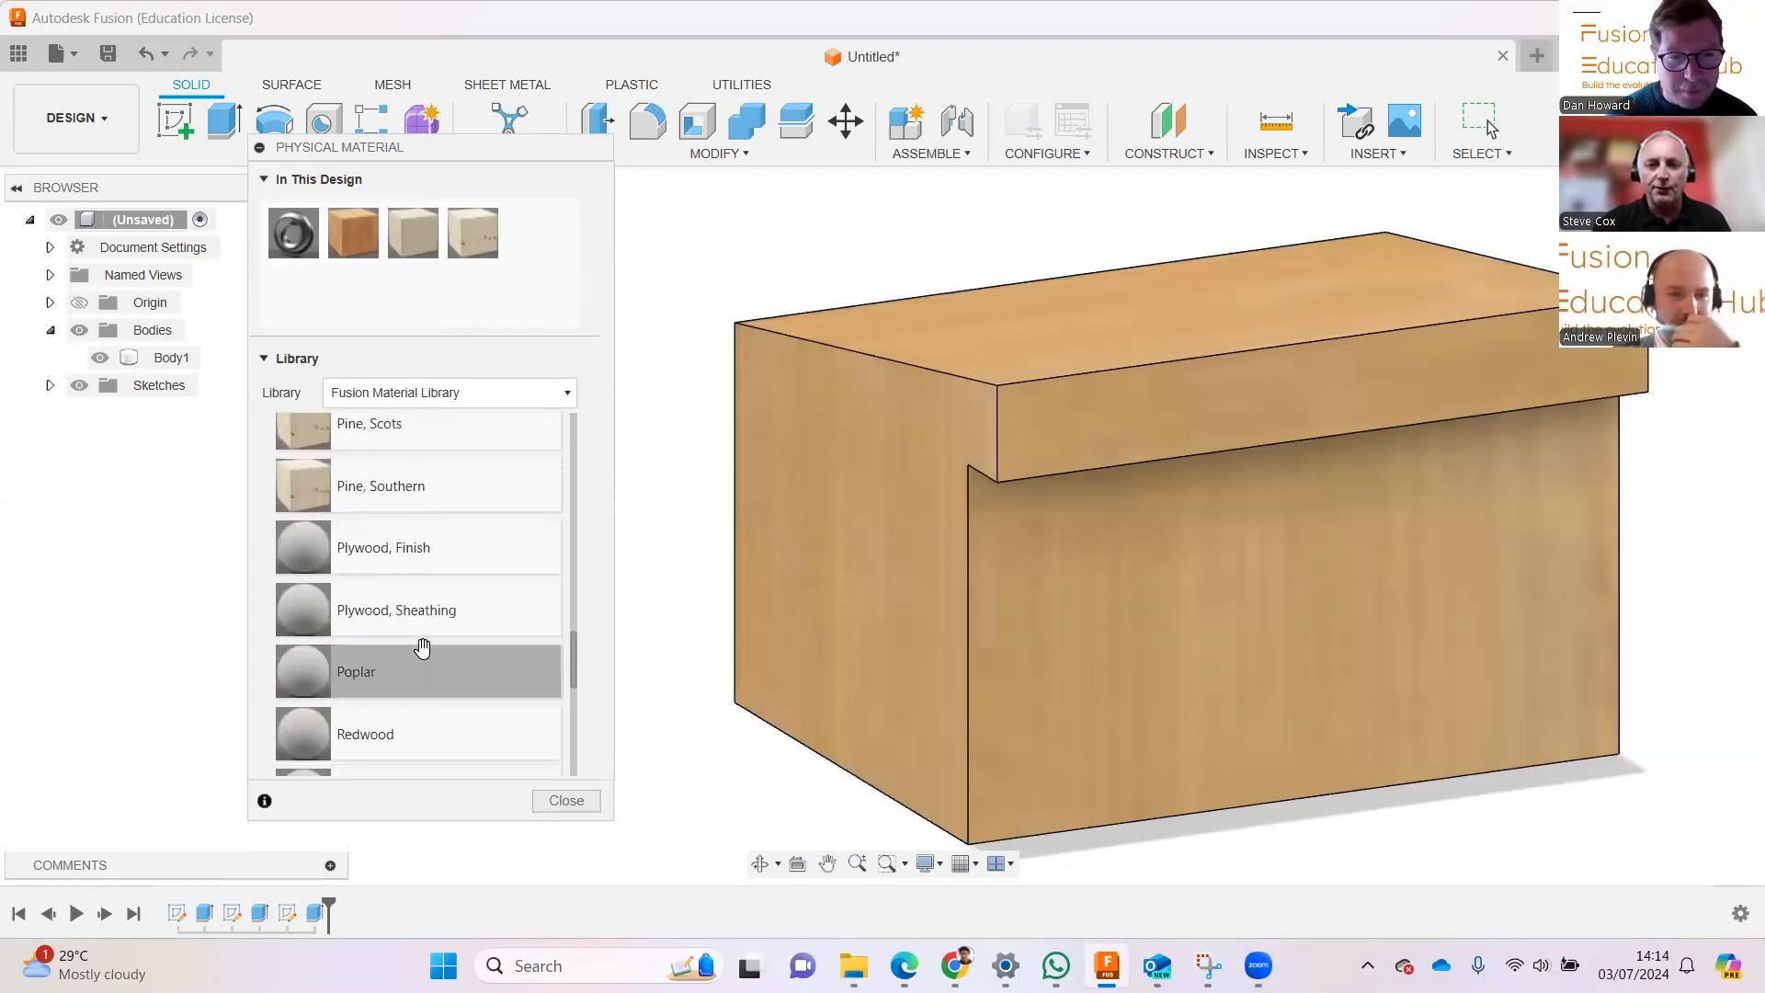
left_click_drag(345, 699, 898, 676)
Apply the Pine, Scots material to the shed body and finish the material assignment
scroll(430, 685, "up", 1)
scroll(429, 685, "up", 9)
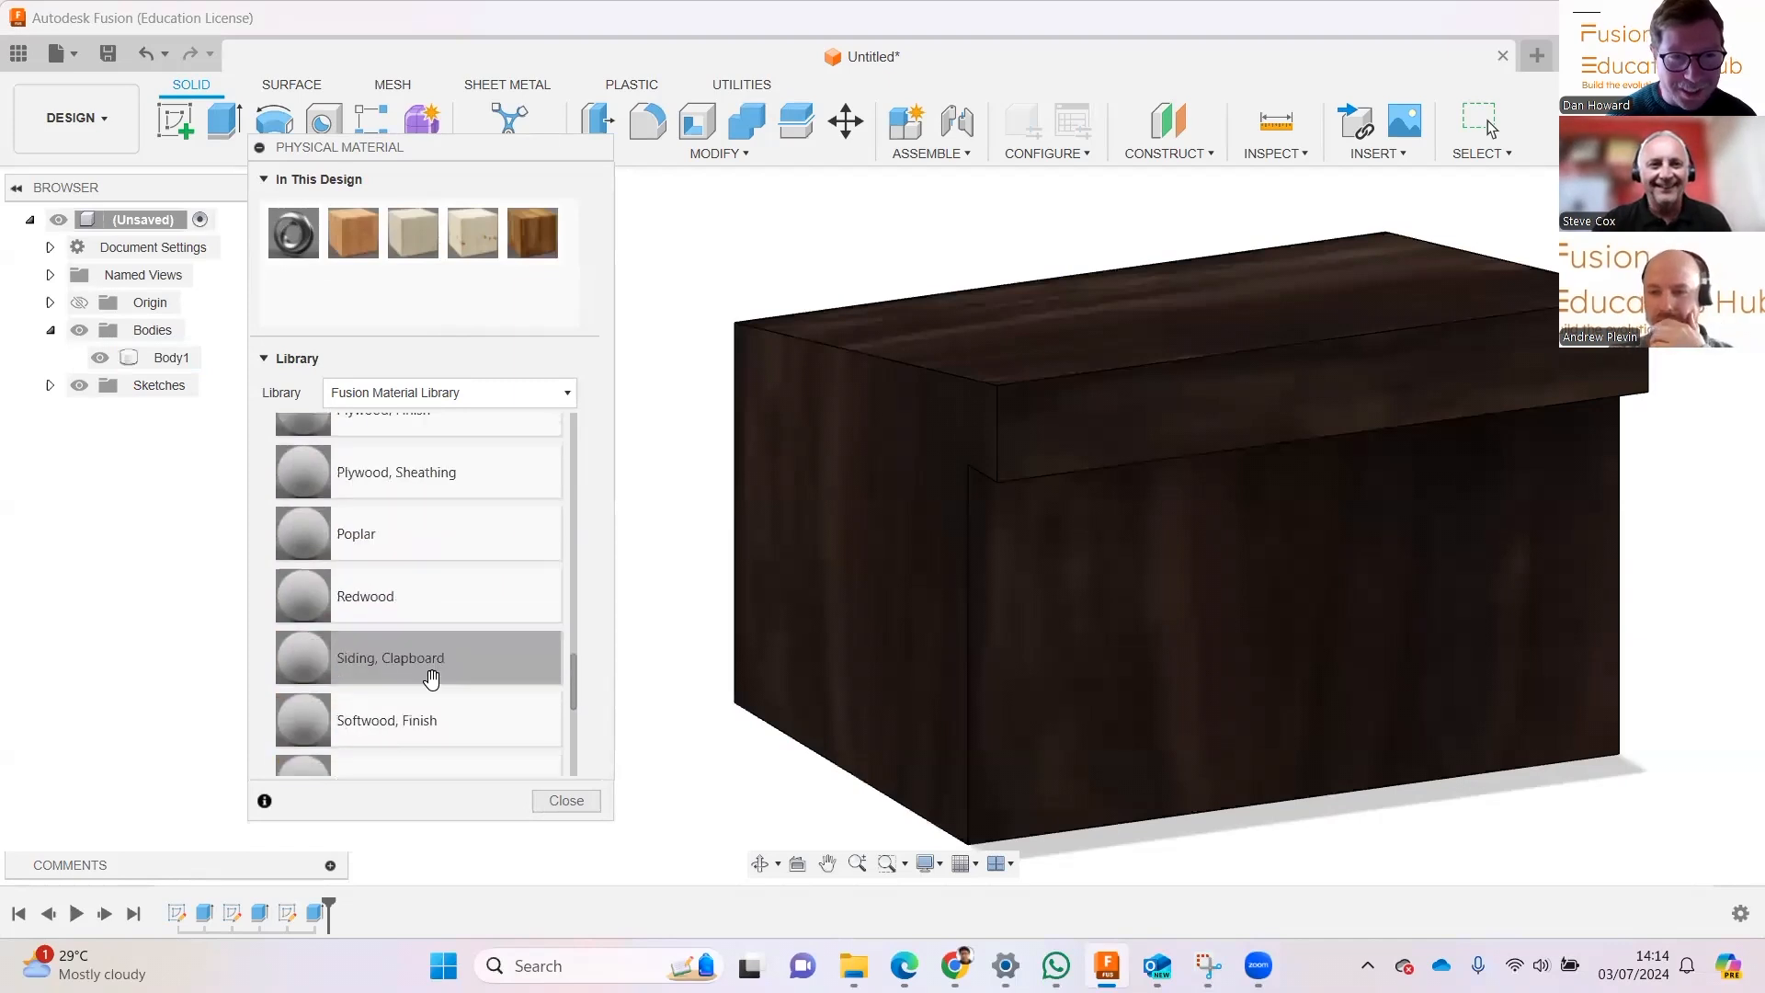
left_click_drag(411, 629, 984, 634)
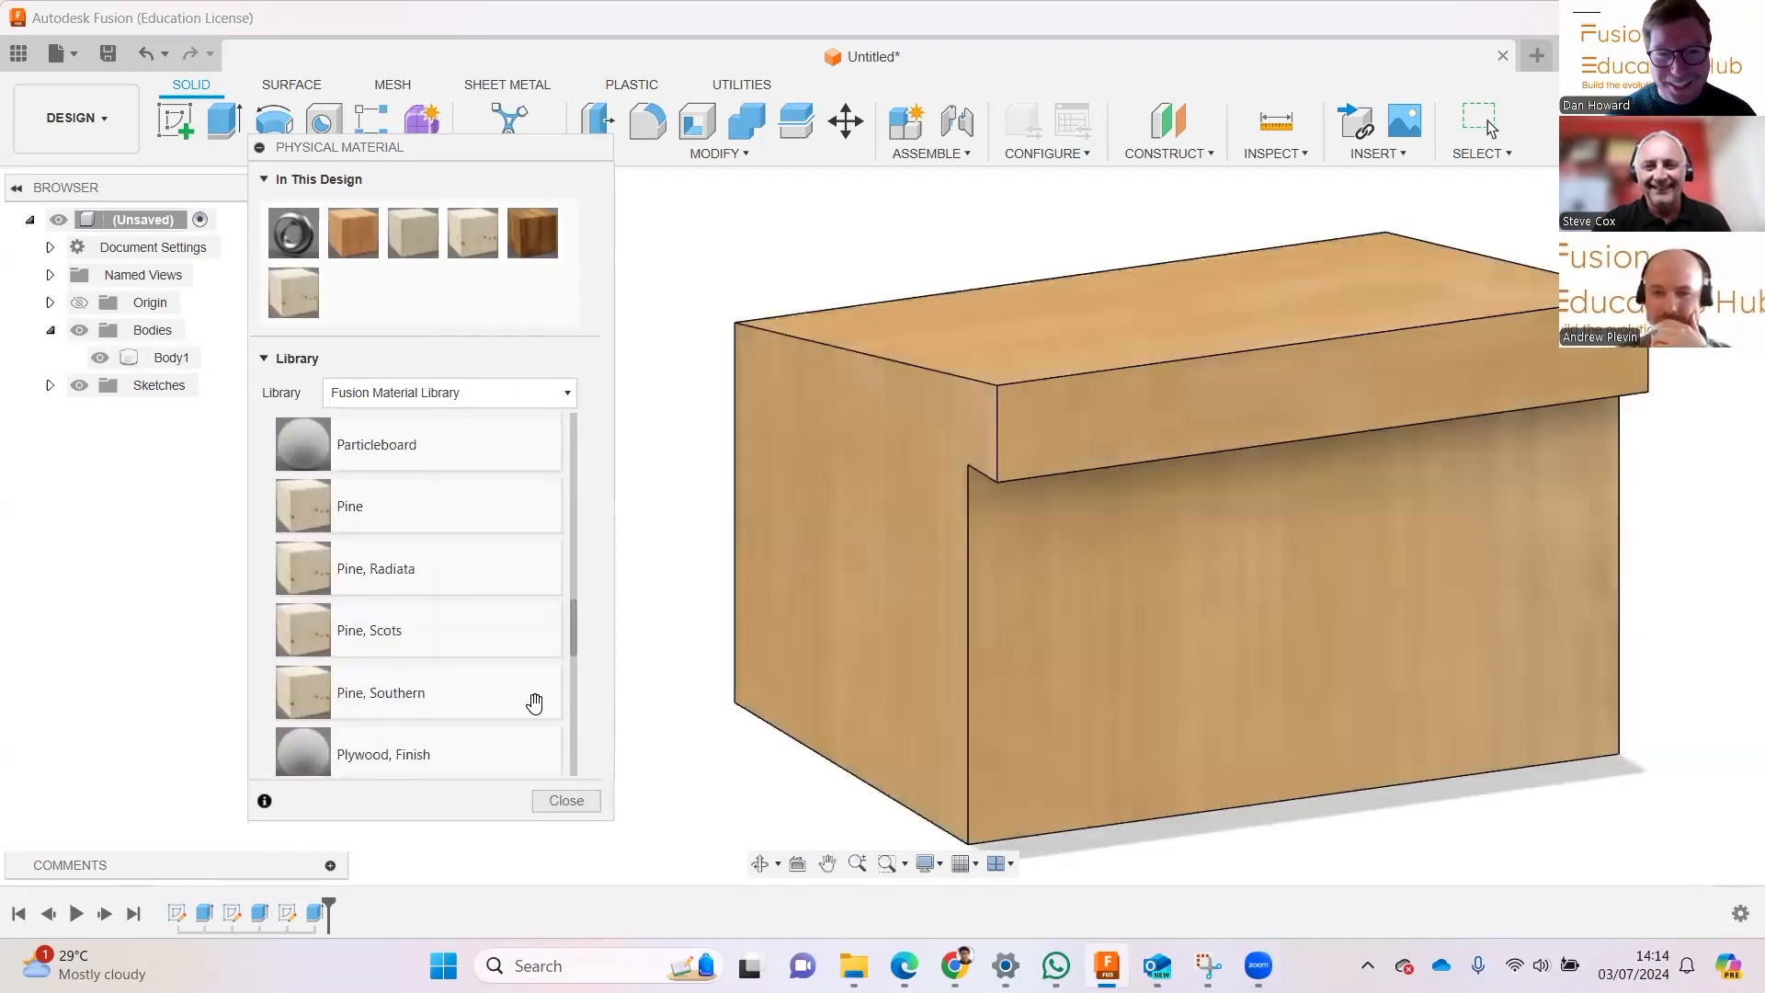
left_click(565, 800)
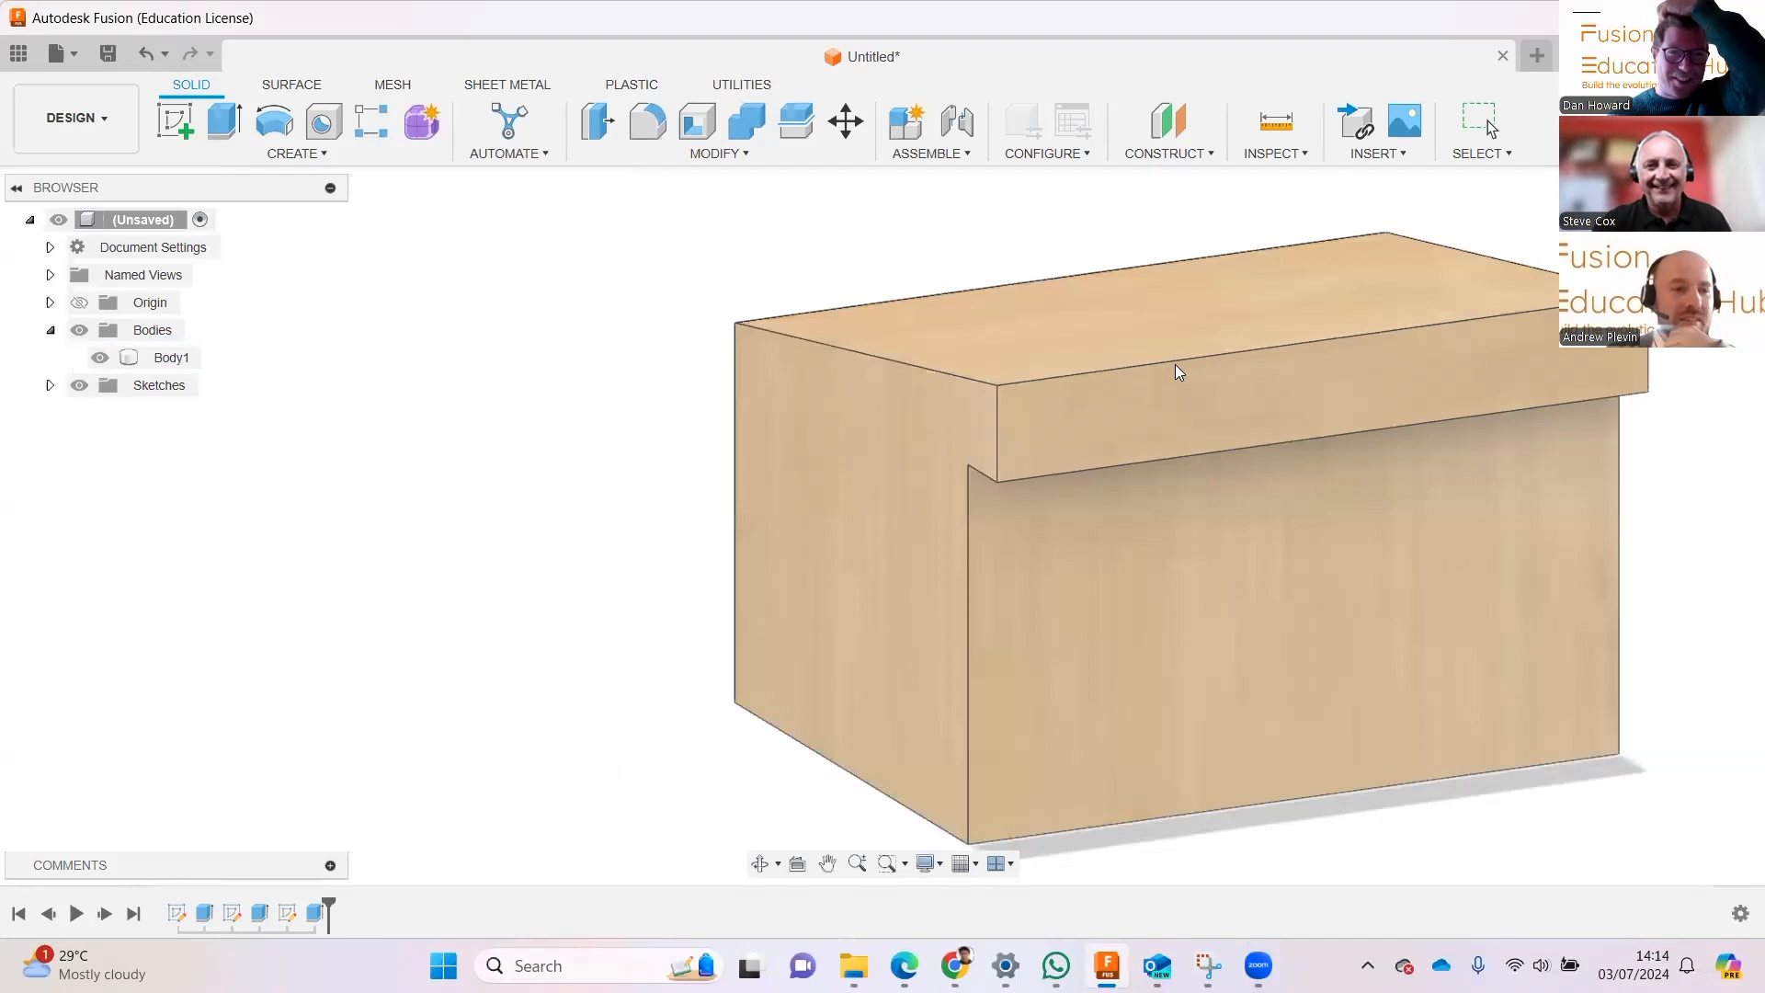
Start a sketch on the front wall below the roof overhang and project the wall face into it
left_click(175, 121)
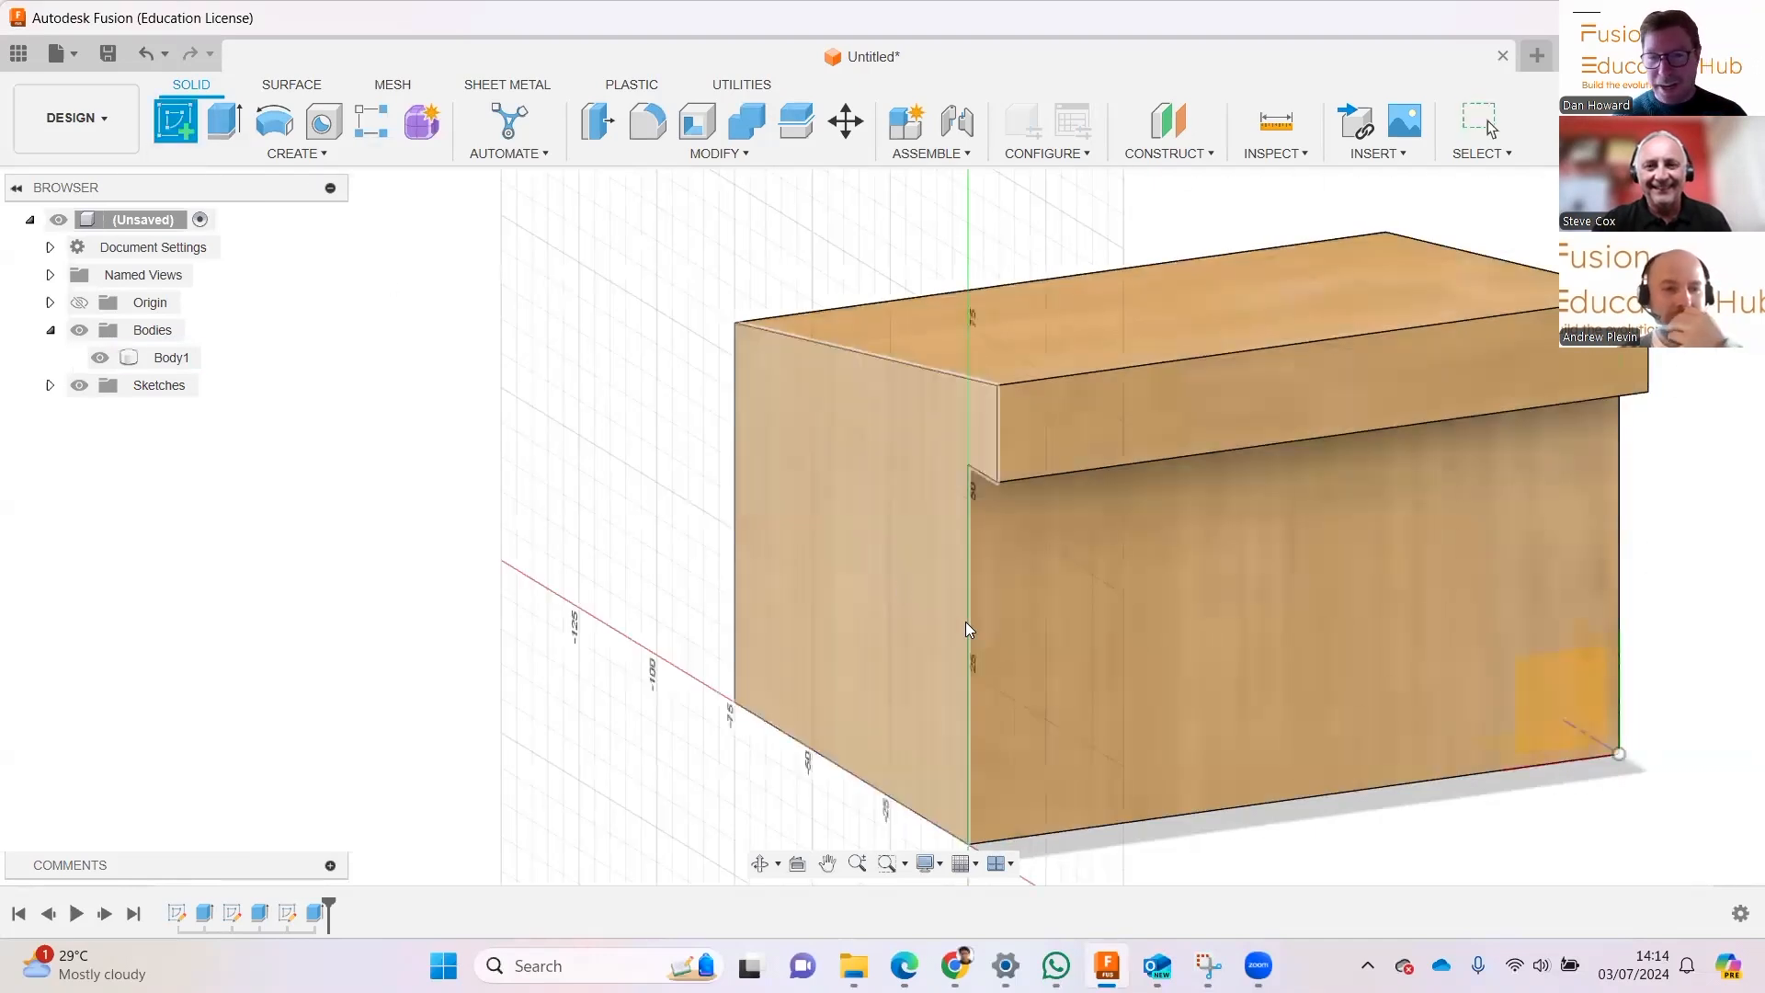
left_click(1077, 607)
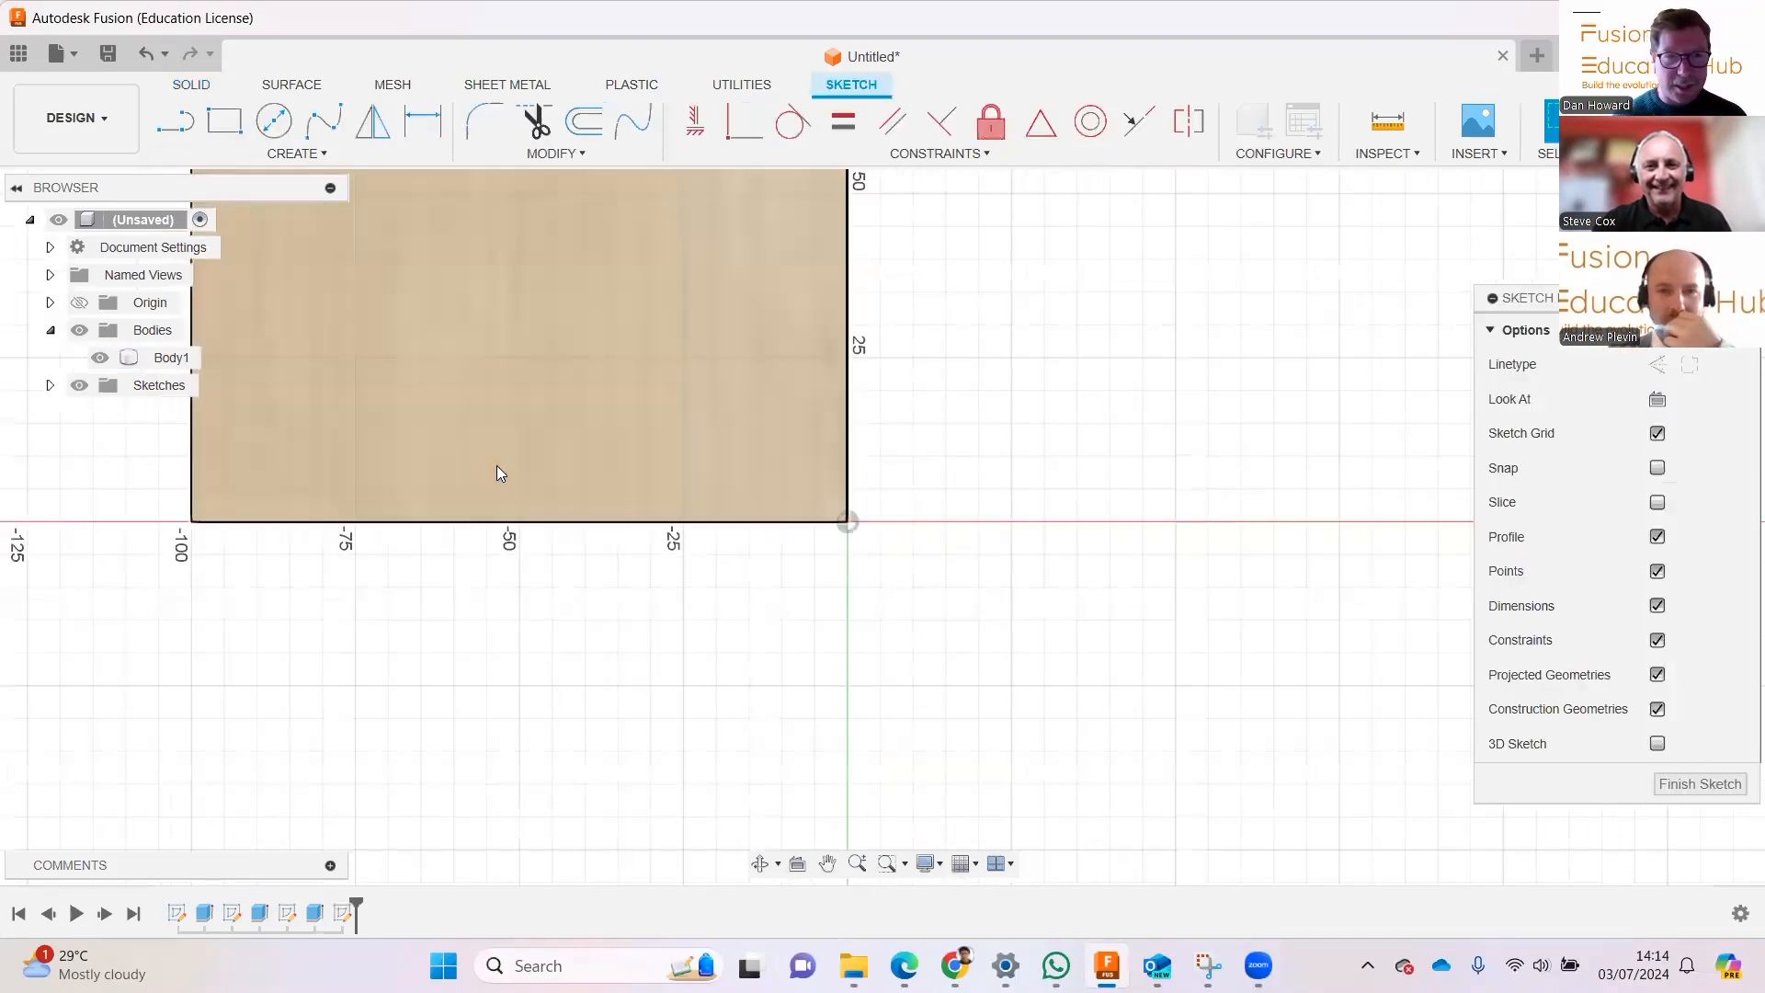
left_click(223, 120)
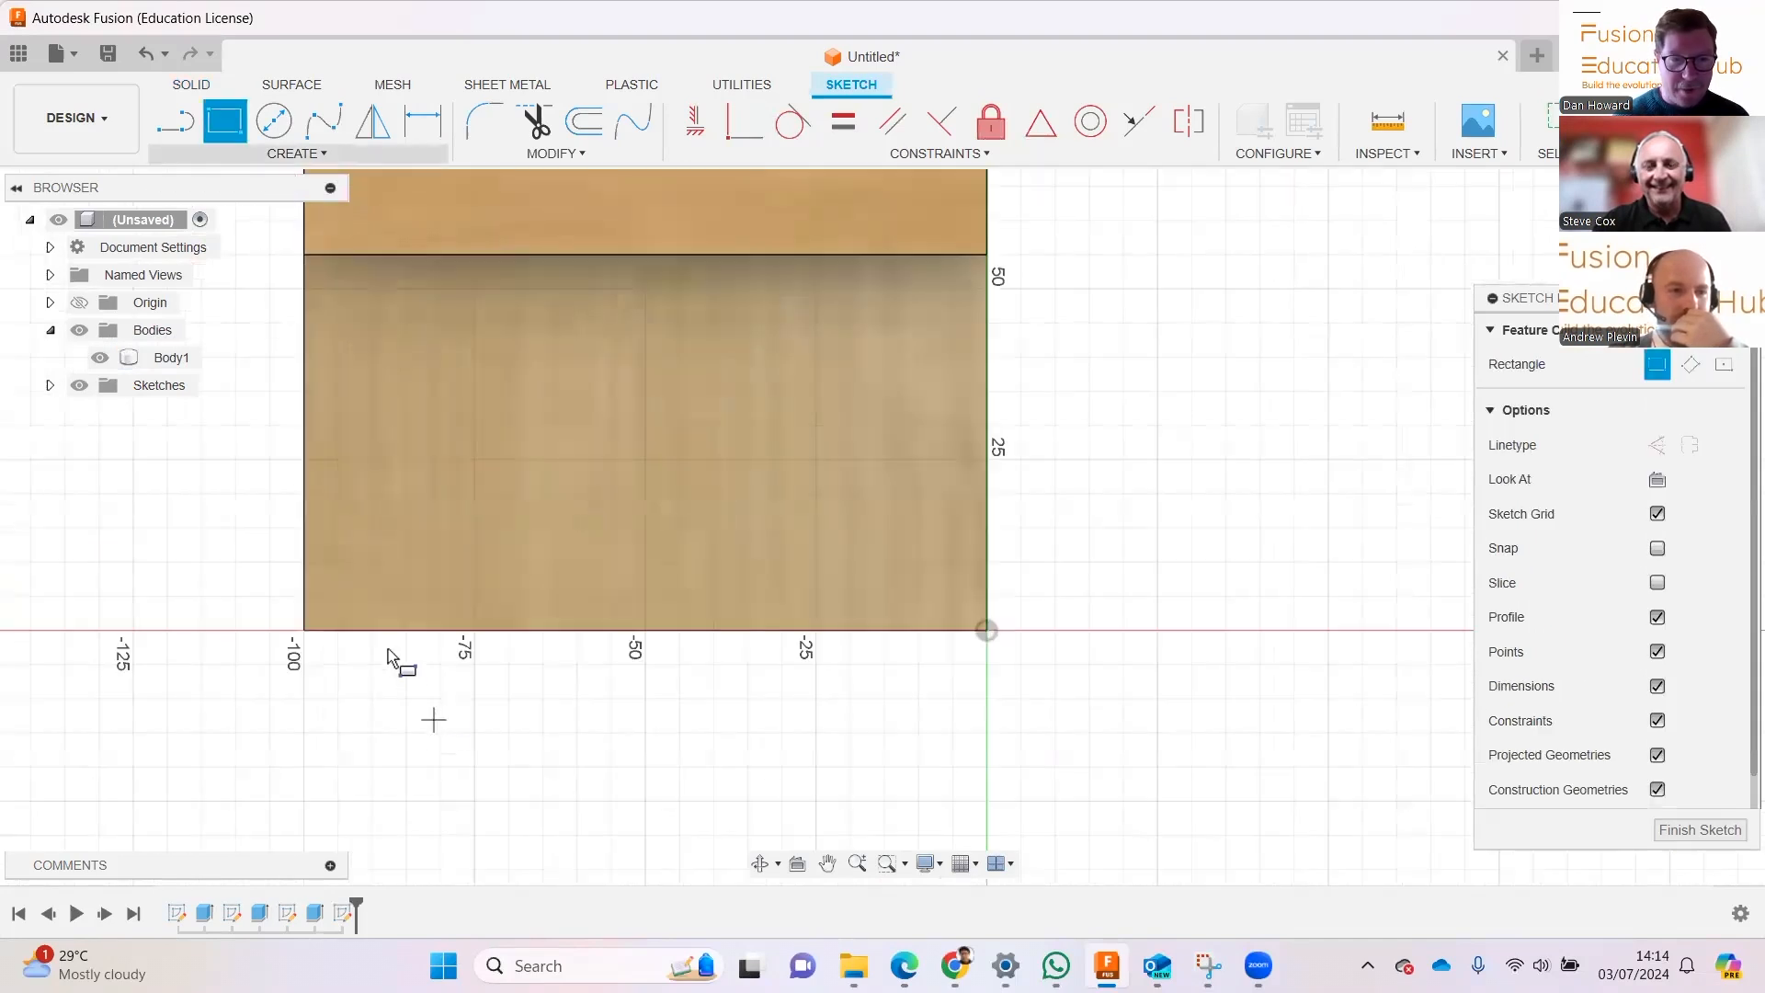
key("p")
left_click(439, 537)
left_click(439, 536)
left_click(1338, 443)
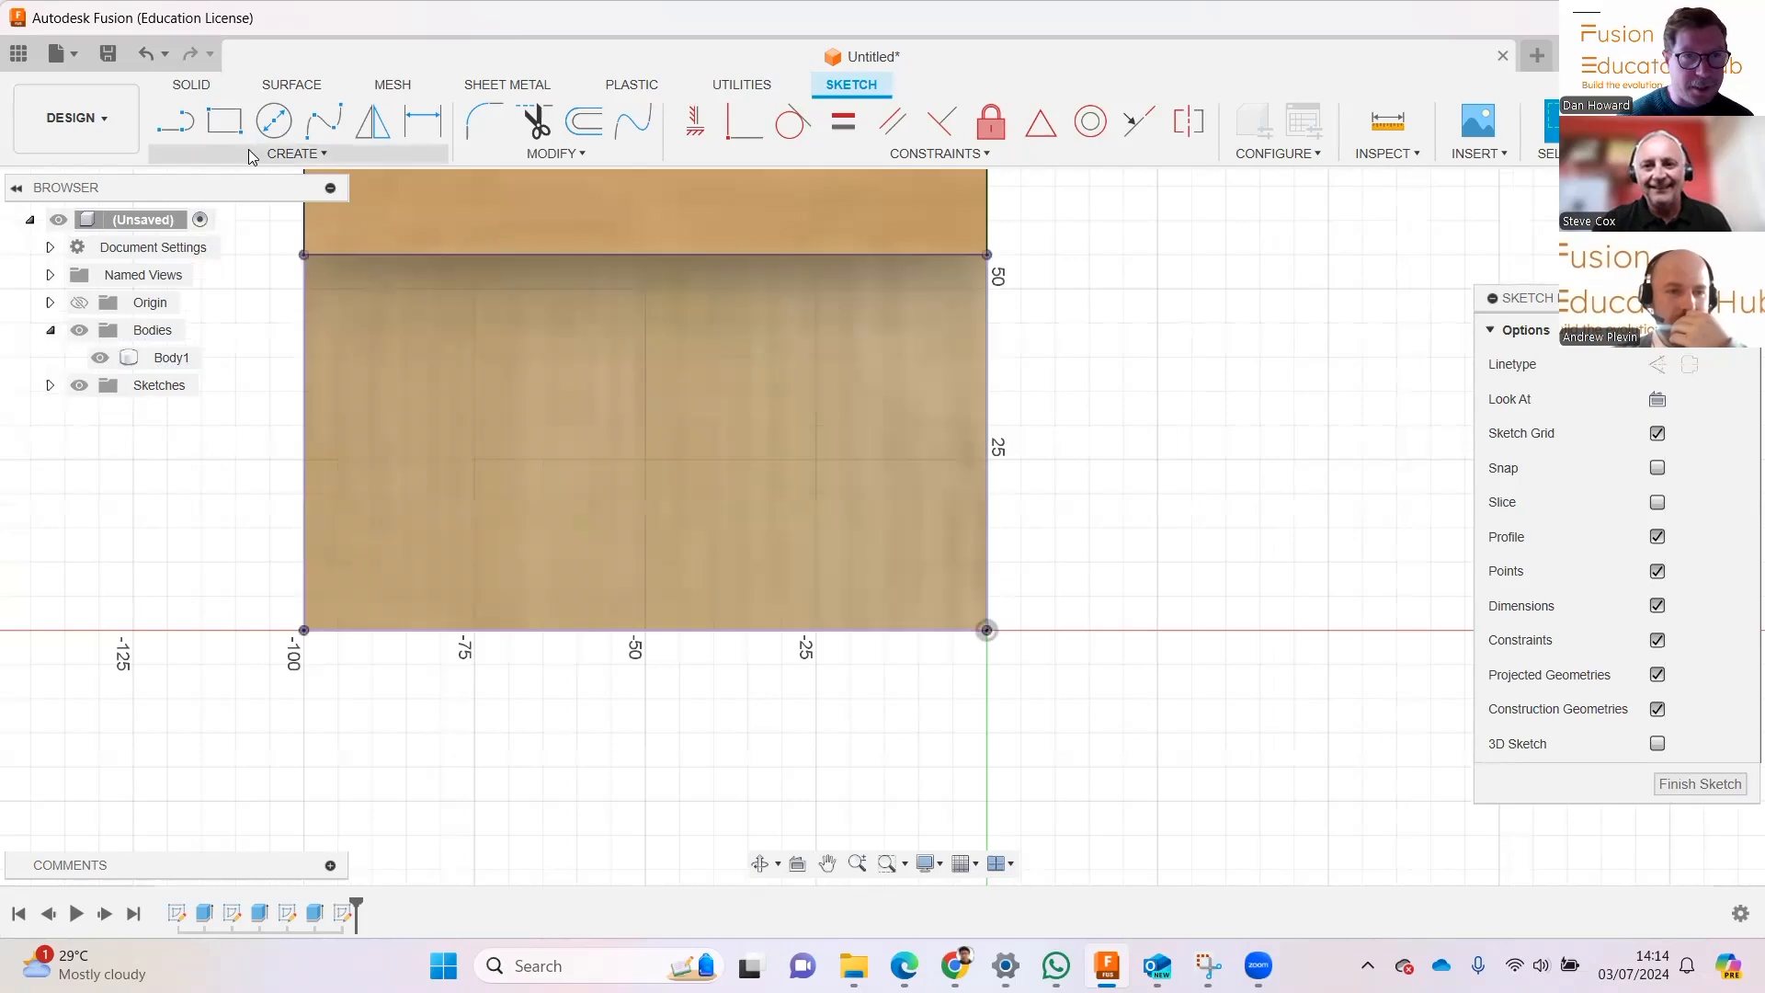
Sketch a door rectangle about 22 mm wide and 42 mm tall on the wall's bottom edge near its left end, and finish the sketch
left_click(219, 136)
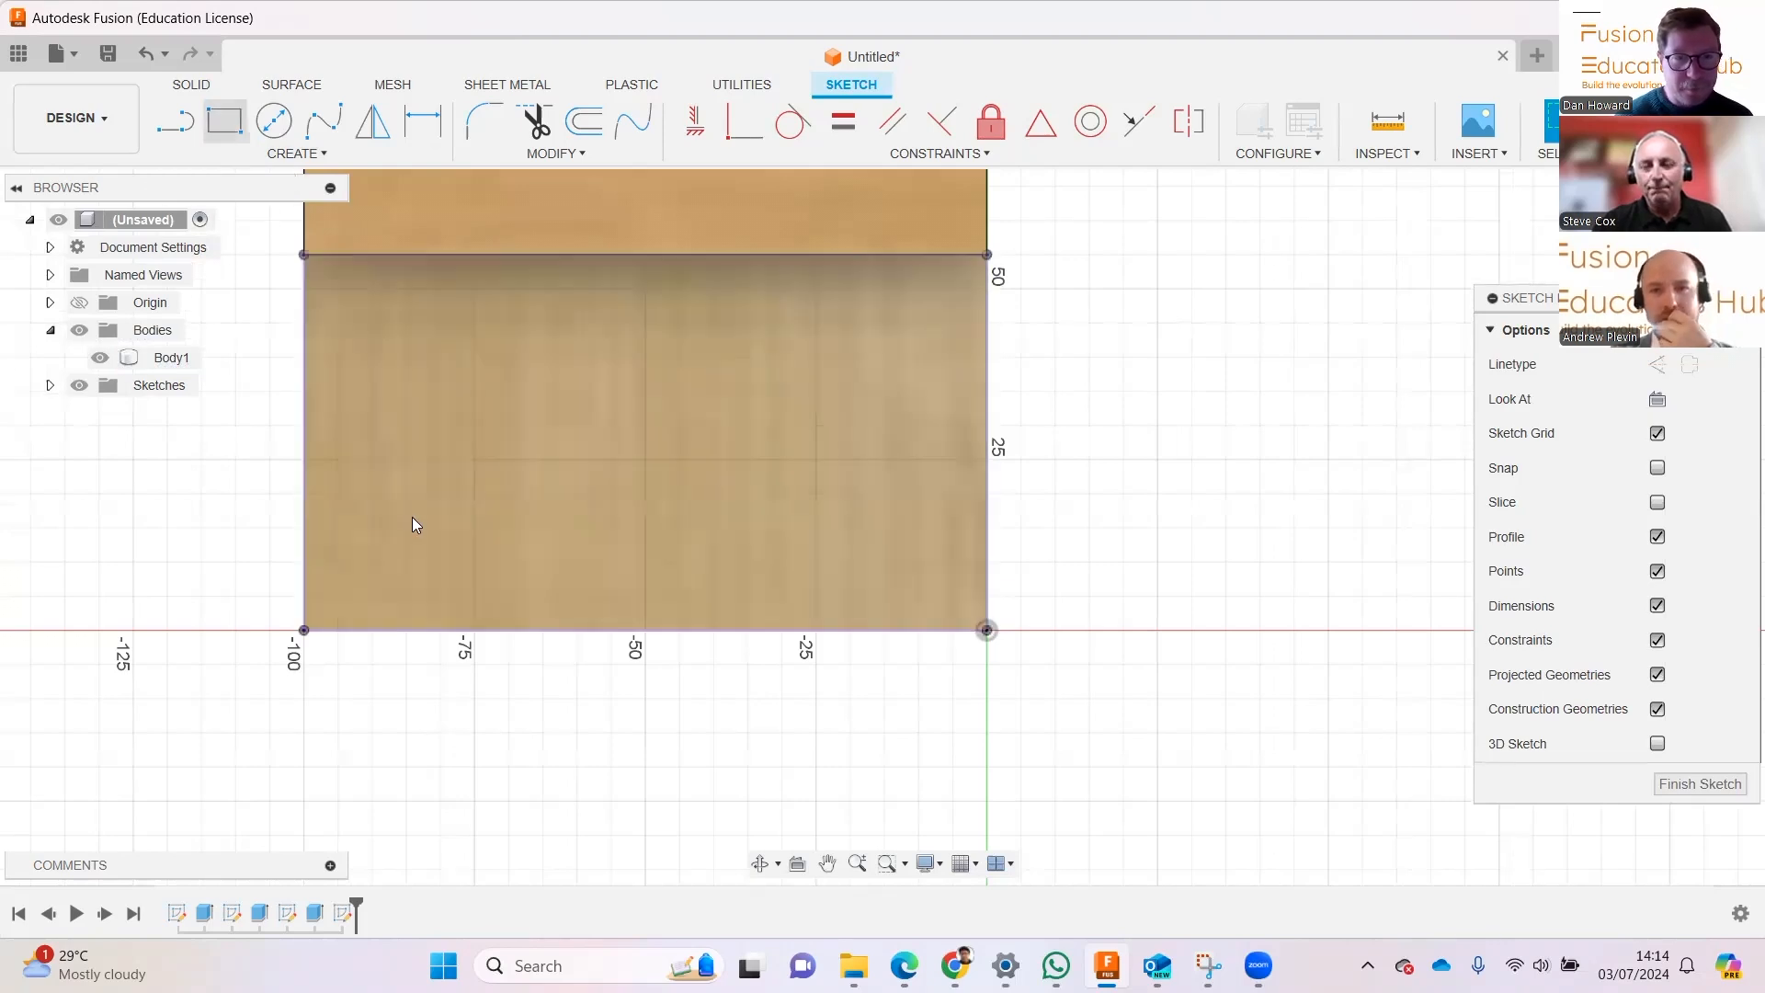
left_click(370, 629)
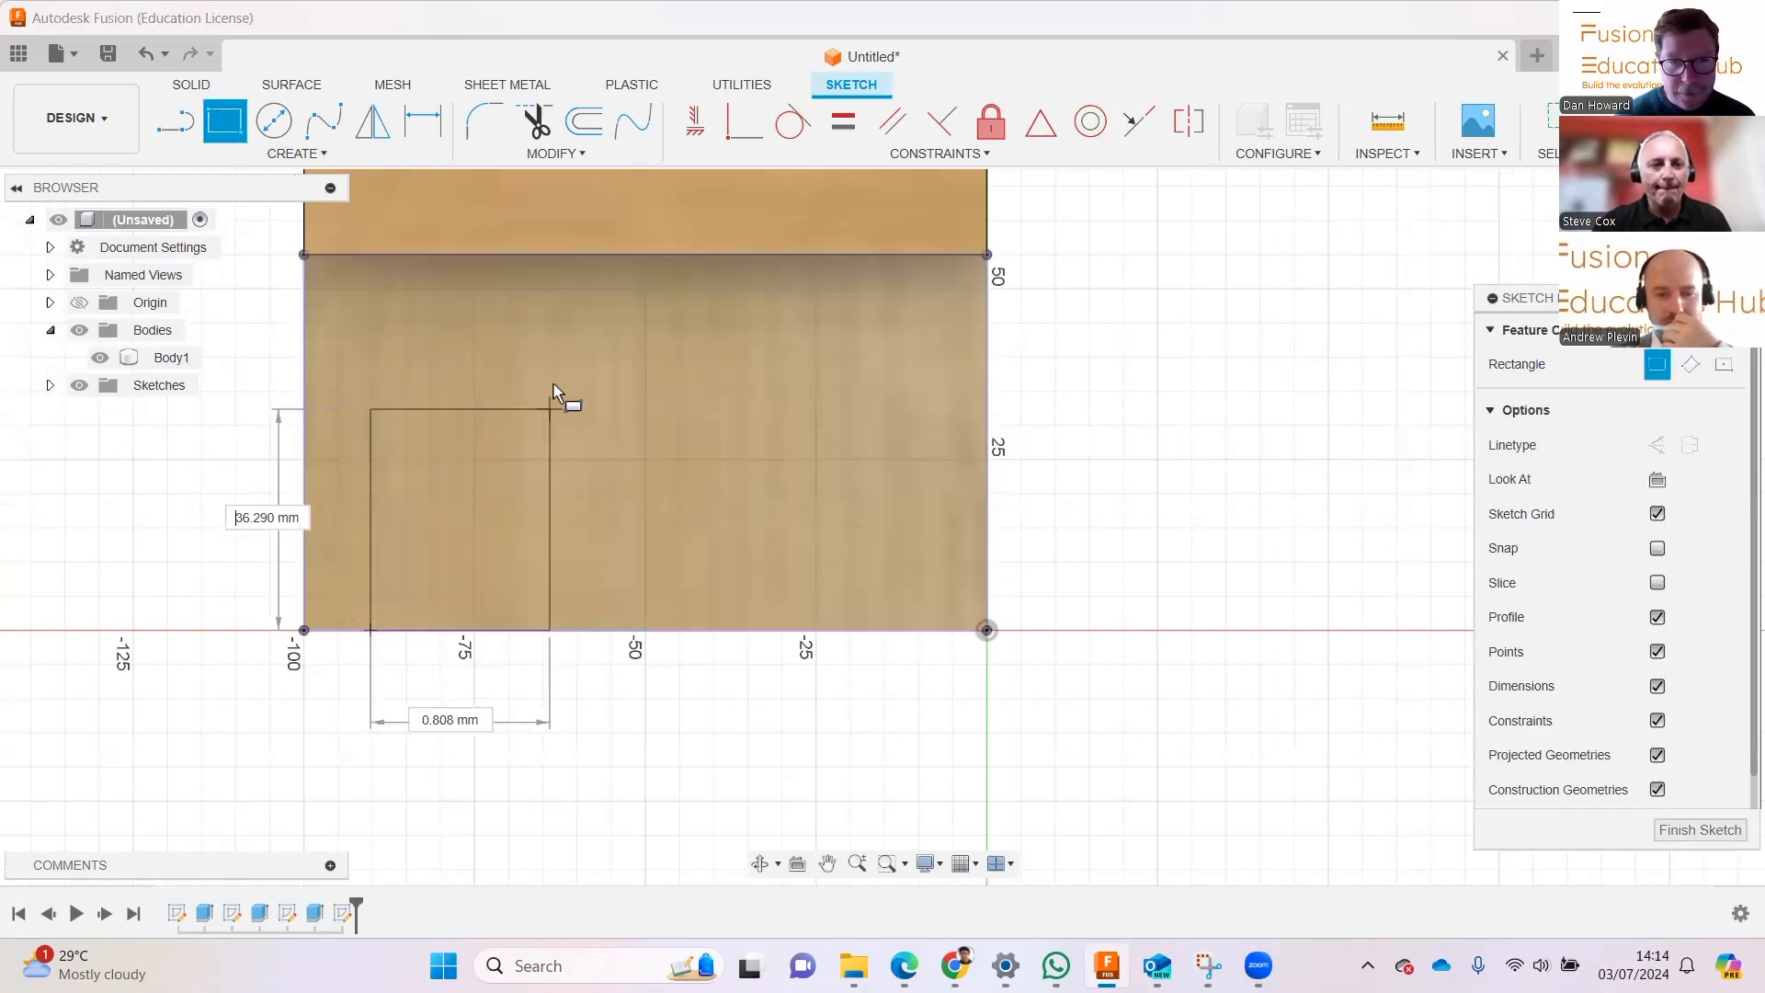
left_click(521, 345)
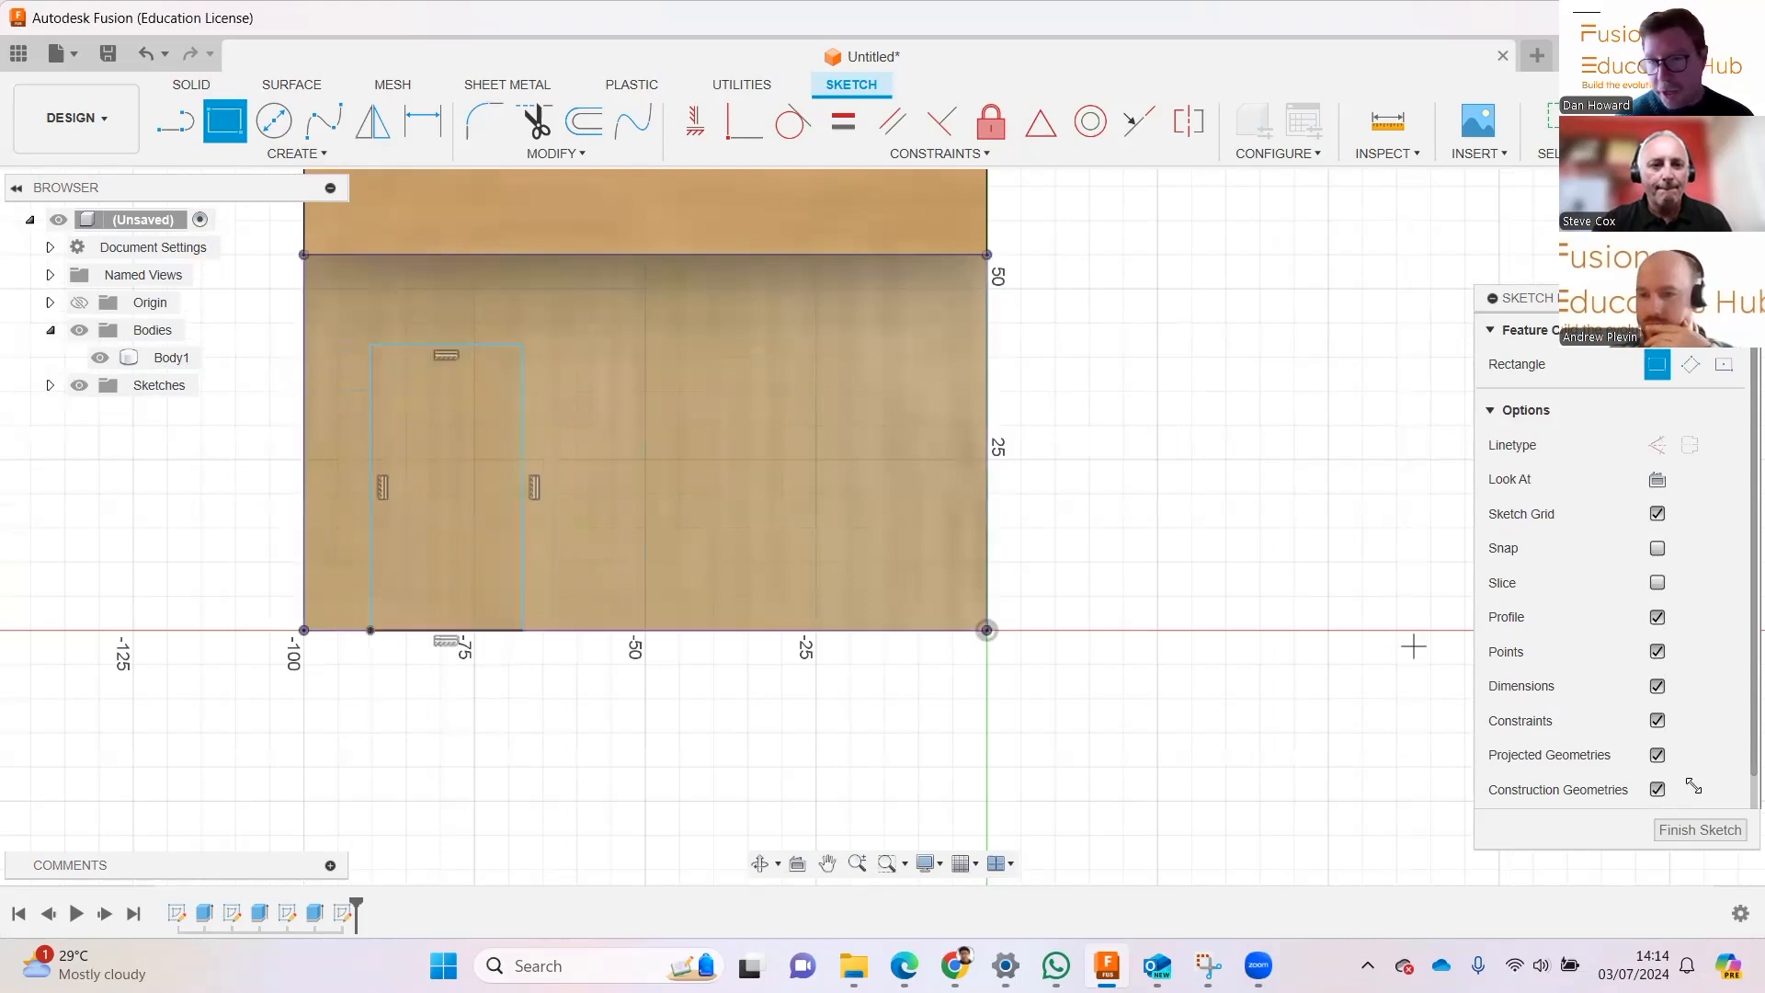
left_click(1700, 829)
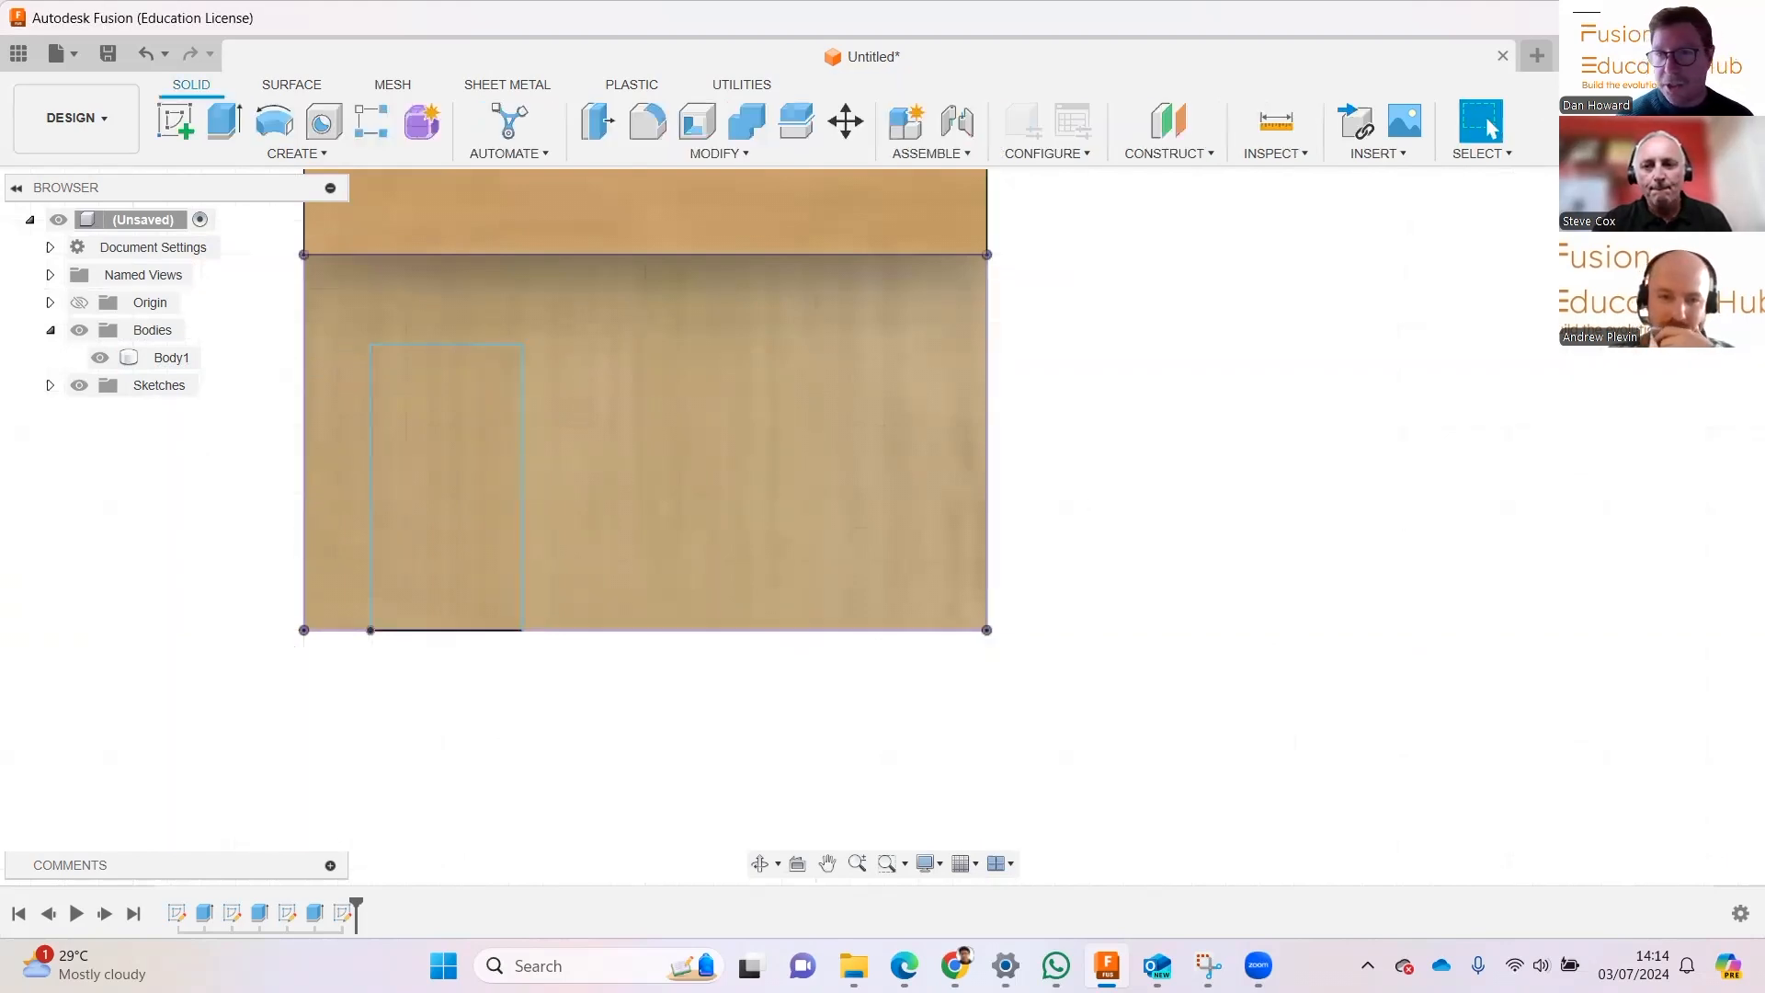
Cut the door profile 10 mm into the shed's front wall with an extrusion to open the doorway
key("e")
mouse_move(1507, 726)
middle_mouse_down("shift")
mouse_move(1310, 649)
mouse_move(1225, 646)
middle_mouse_up("shift")
left_click(857, 635)
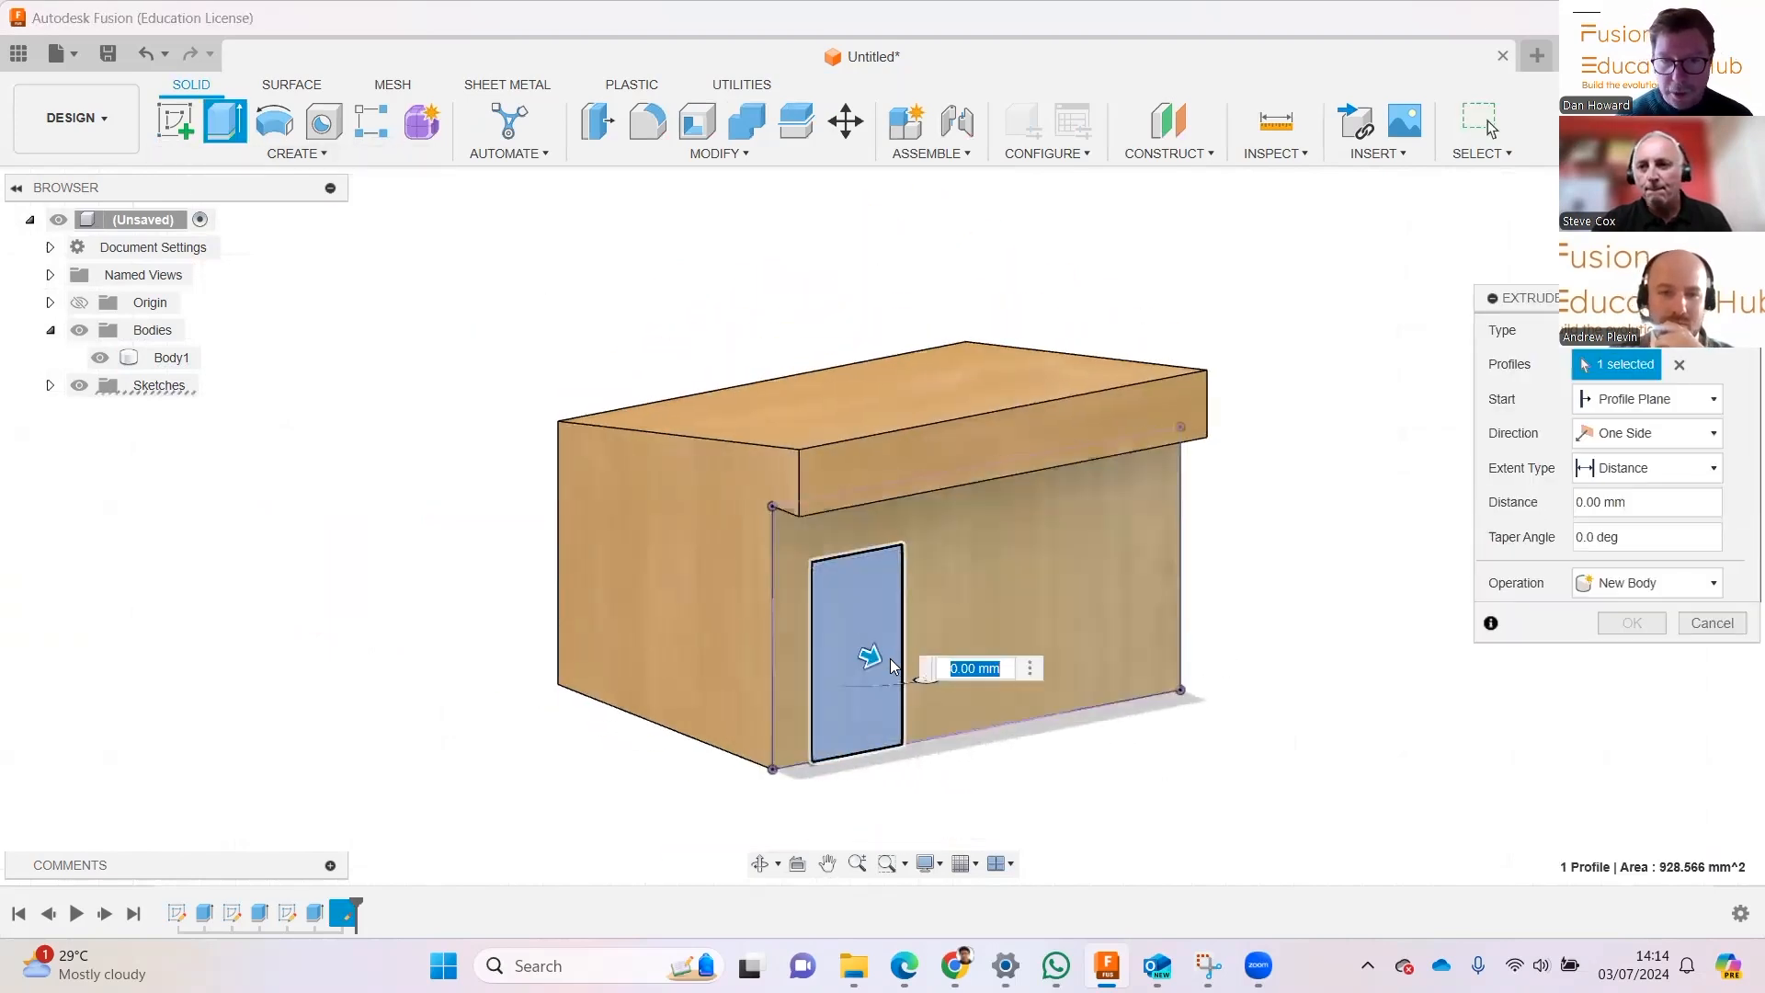
left_click_drag(862, 652, 819, 637)
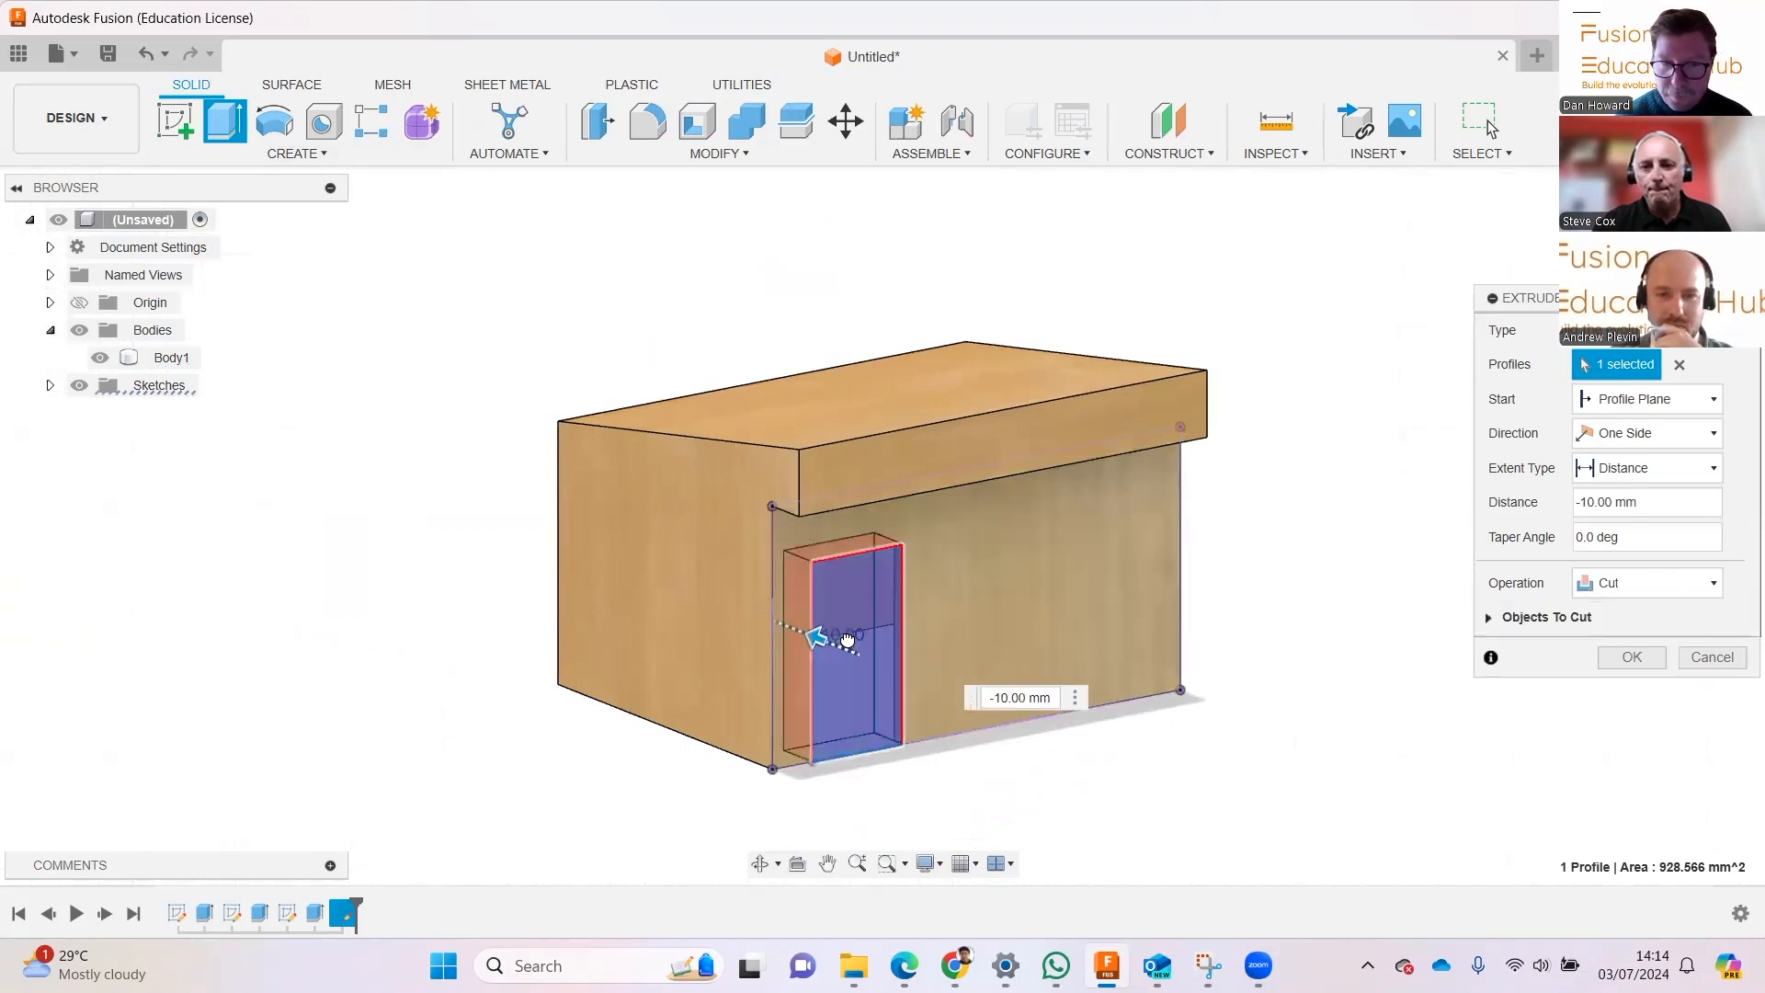
left_click(1632, 658)
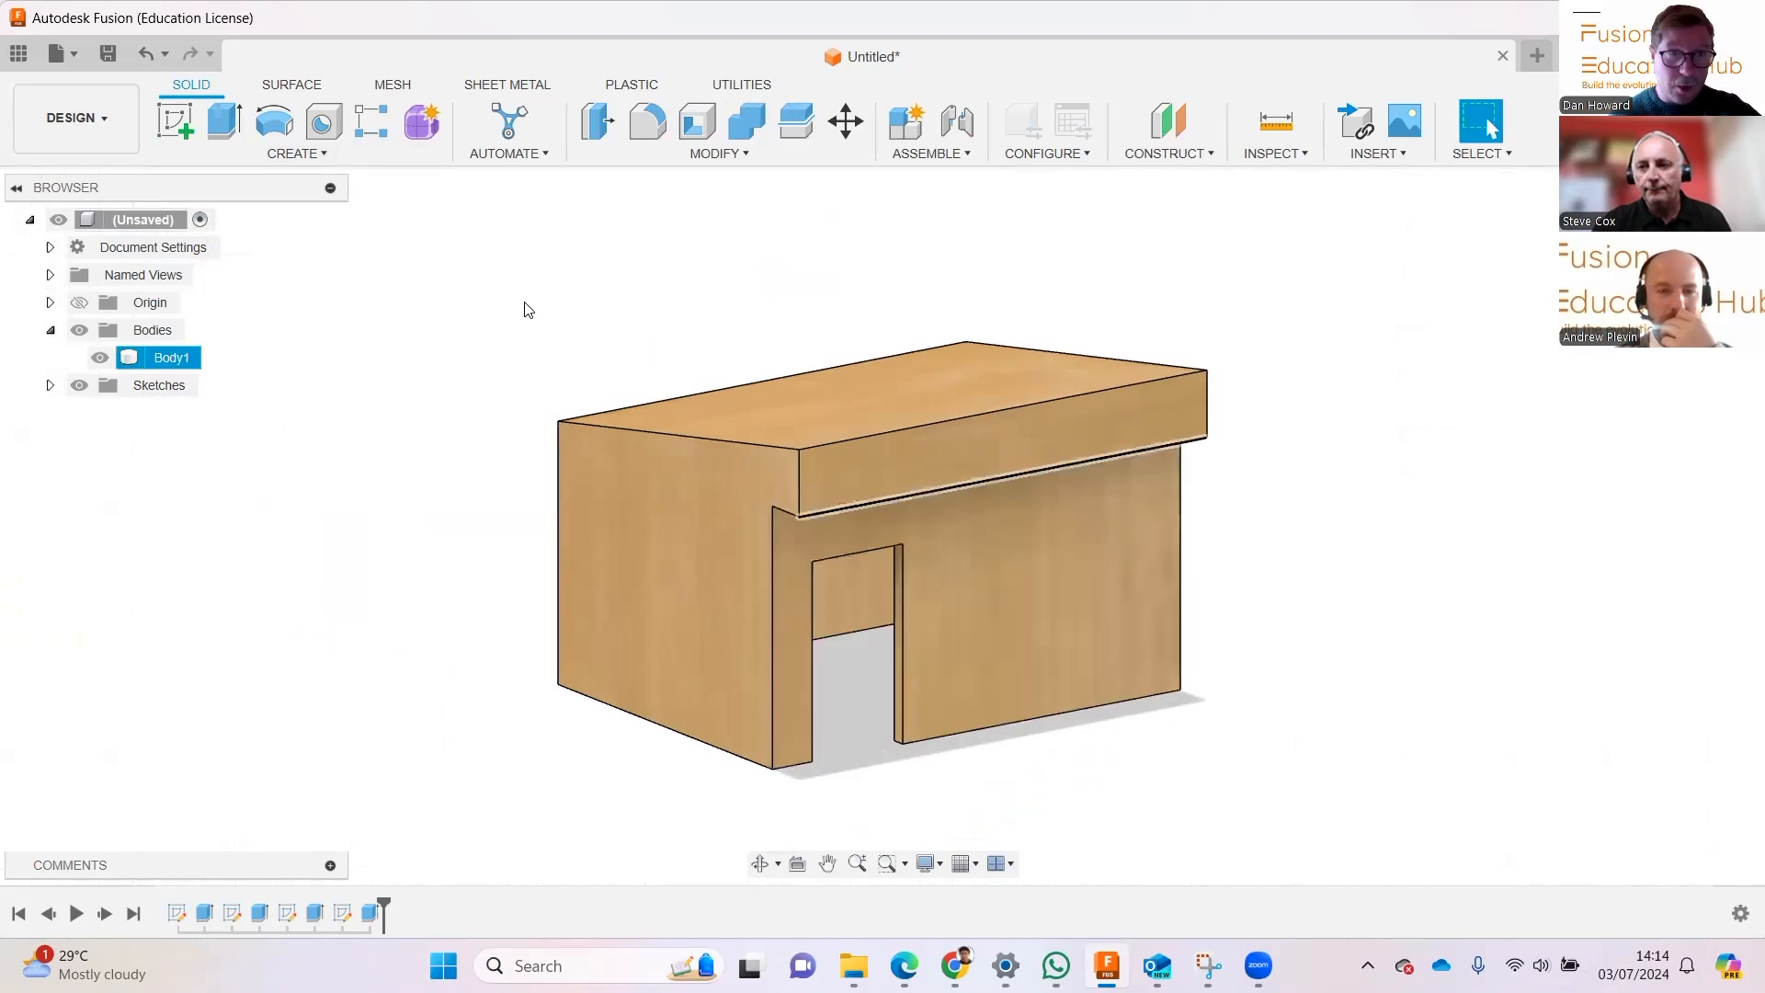
left_click(293, 84)
left_click(224, 121)
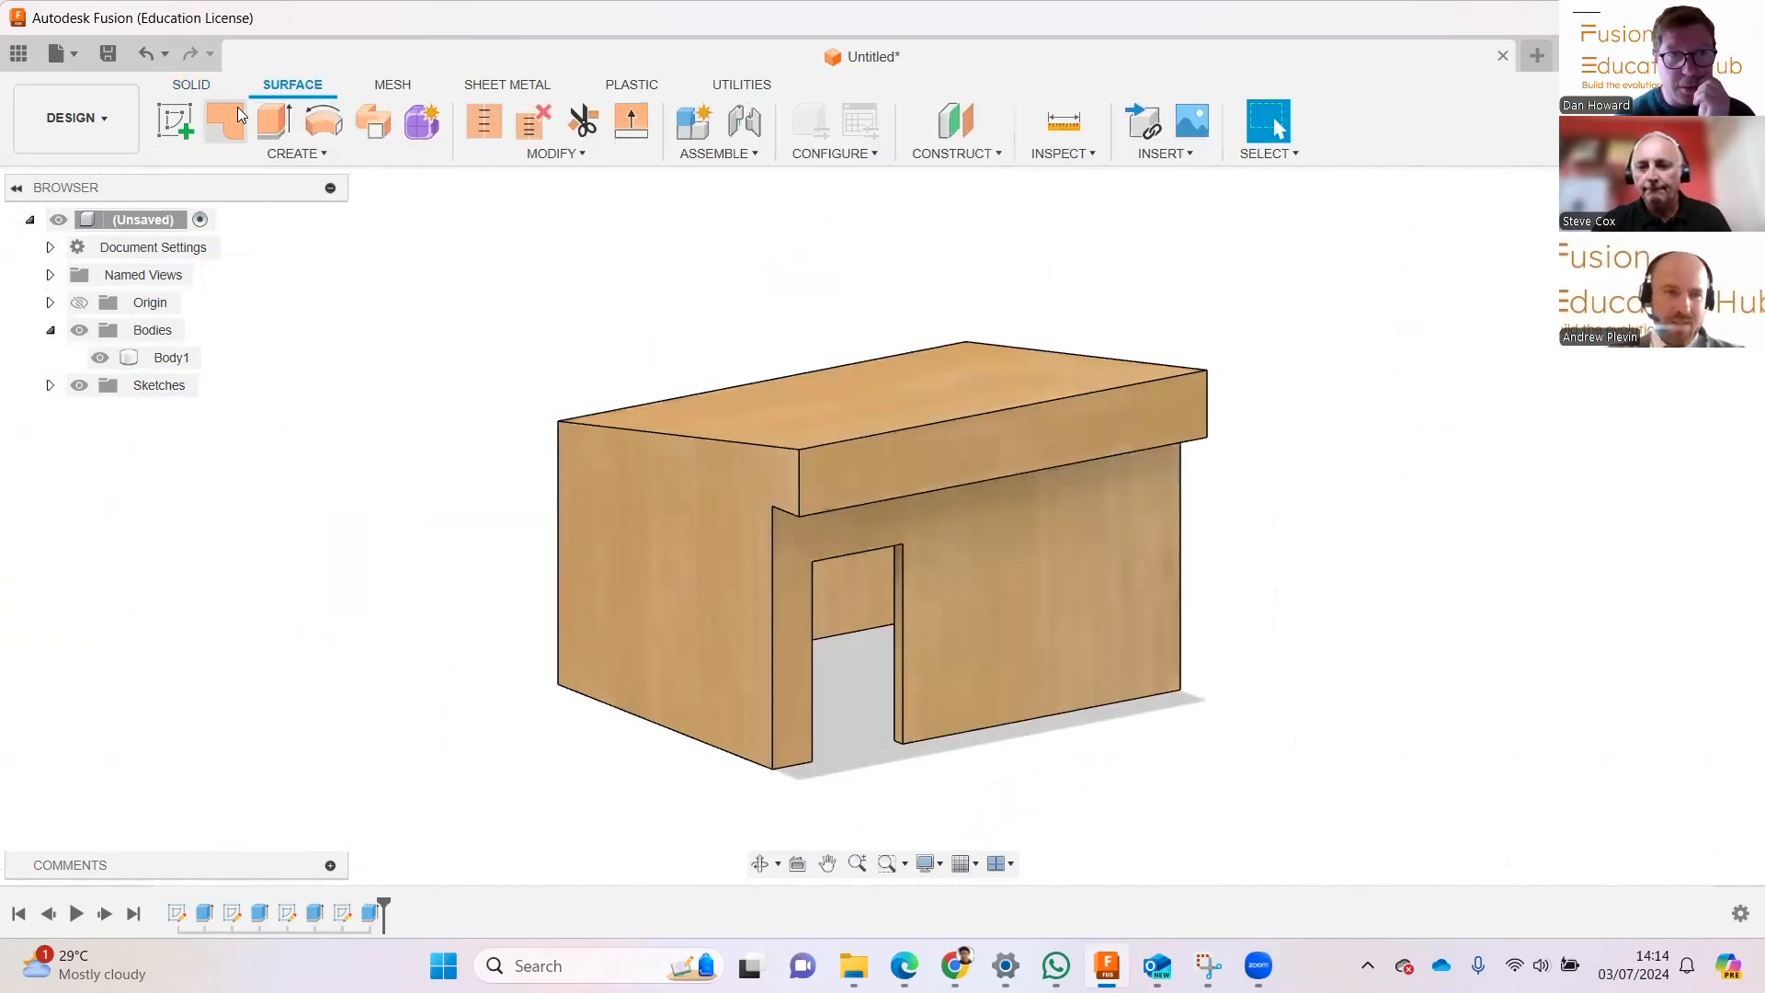
left_click(905, 634)
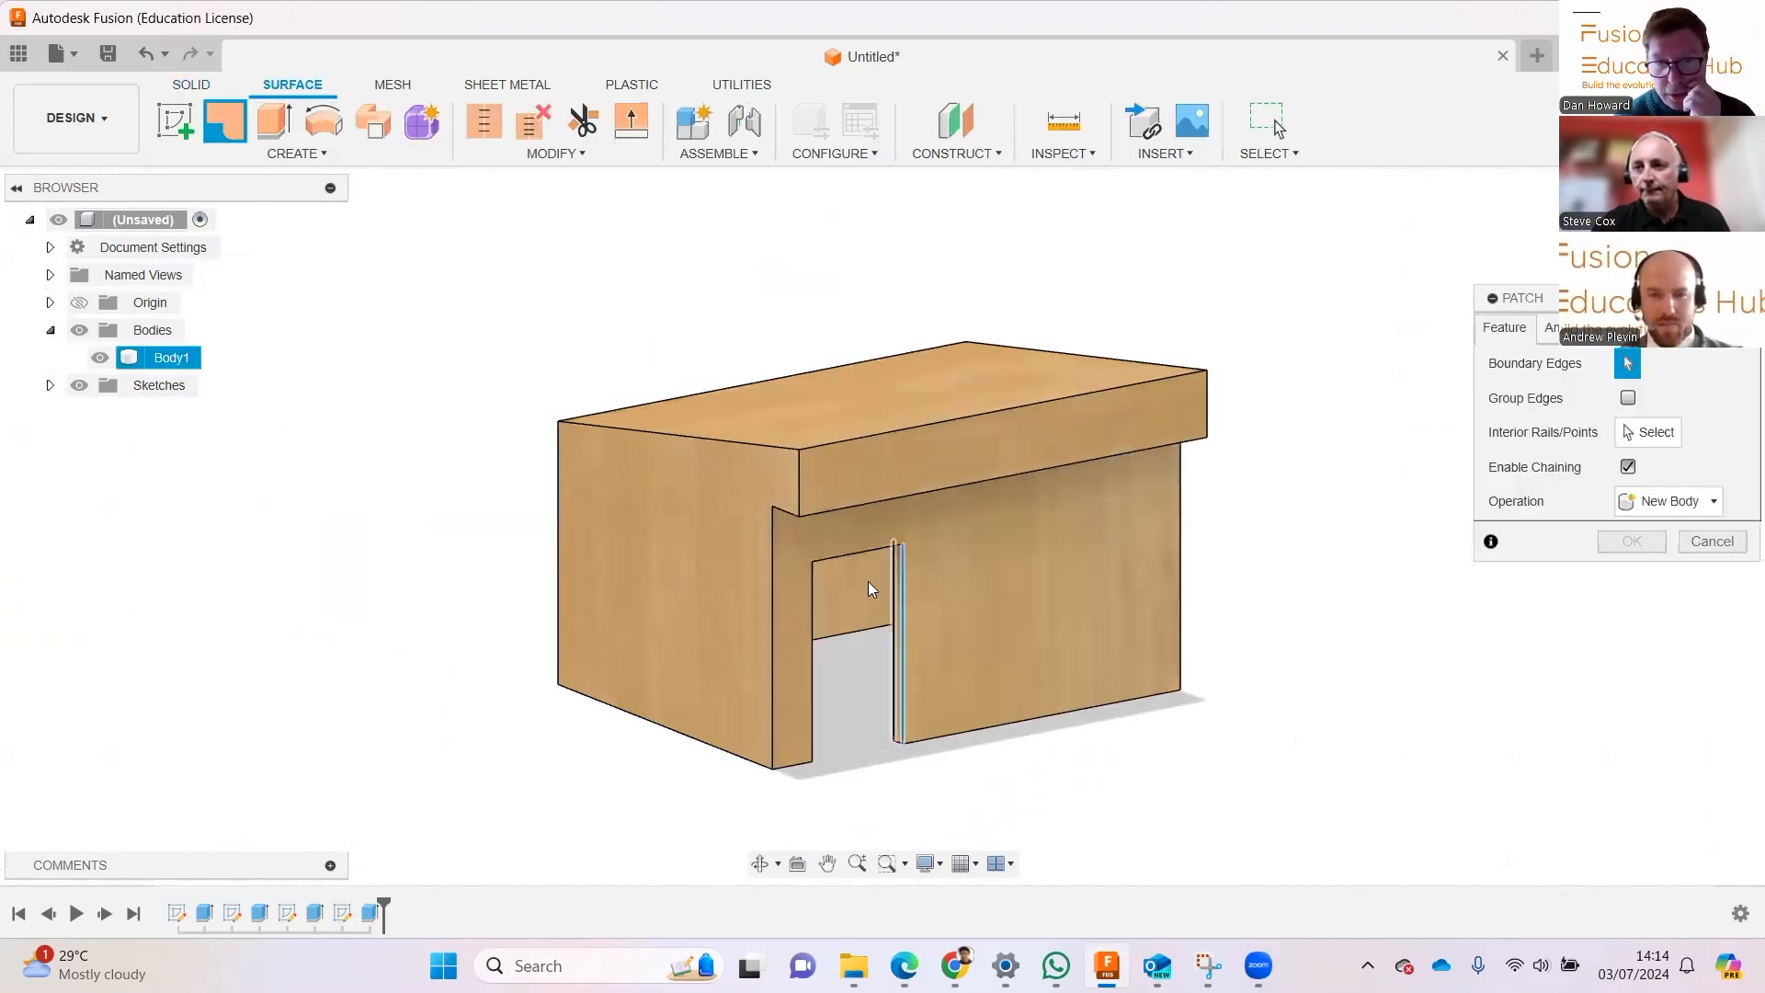
left_click(859, 554)
left_click(811, 749)
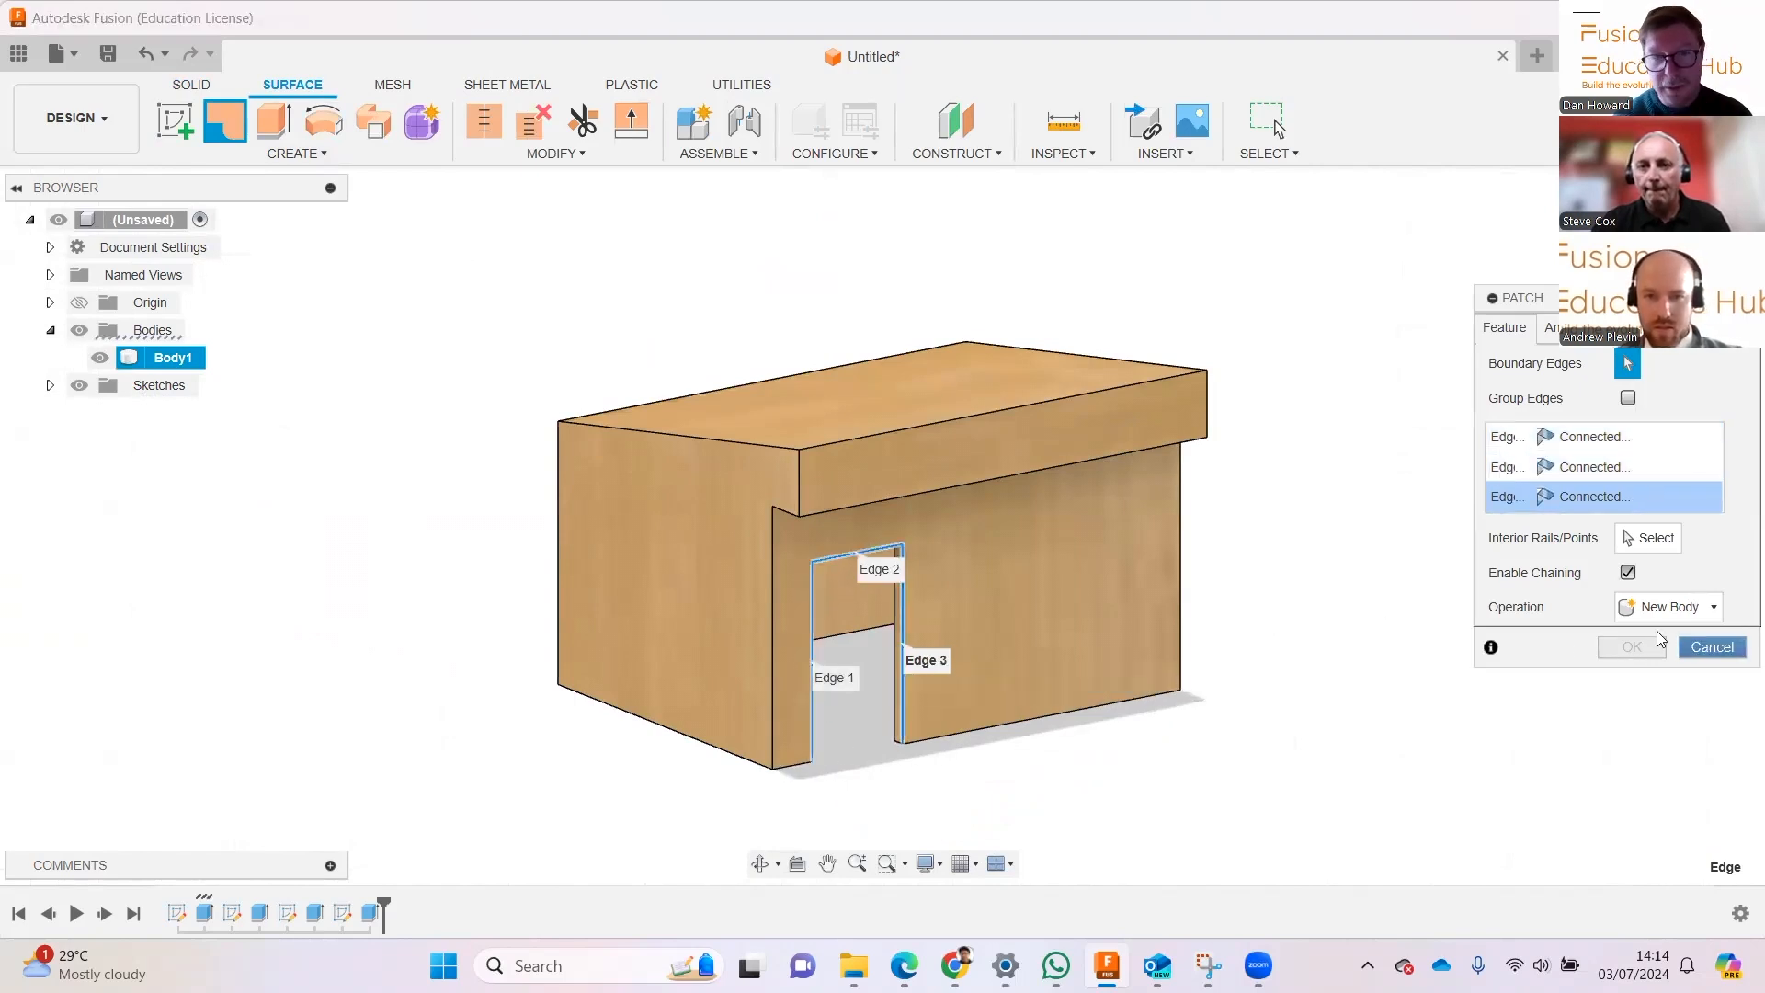
left_click(1682, 647)
left_click(491, 370)
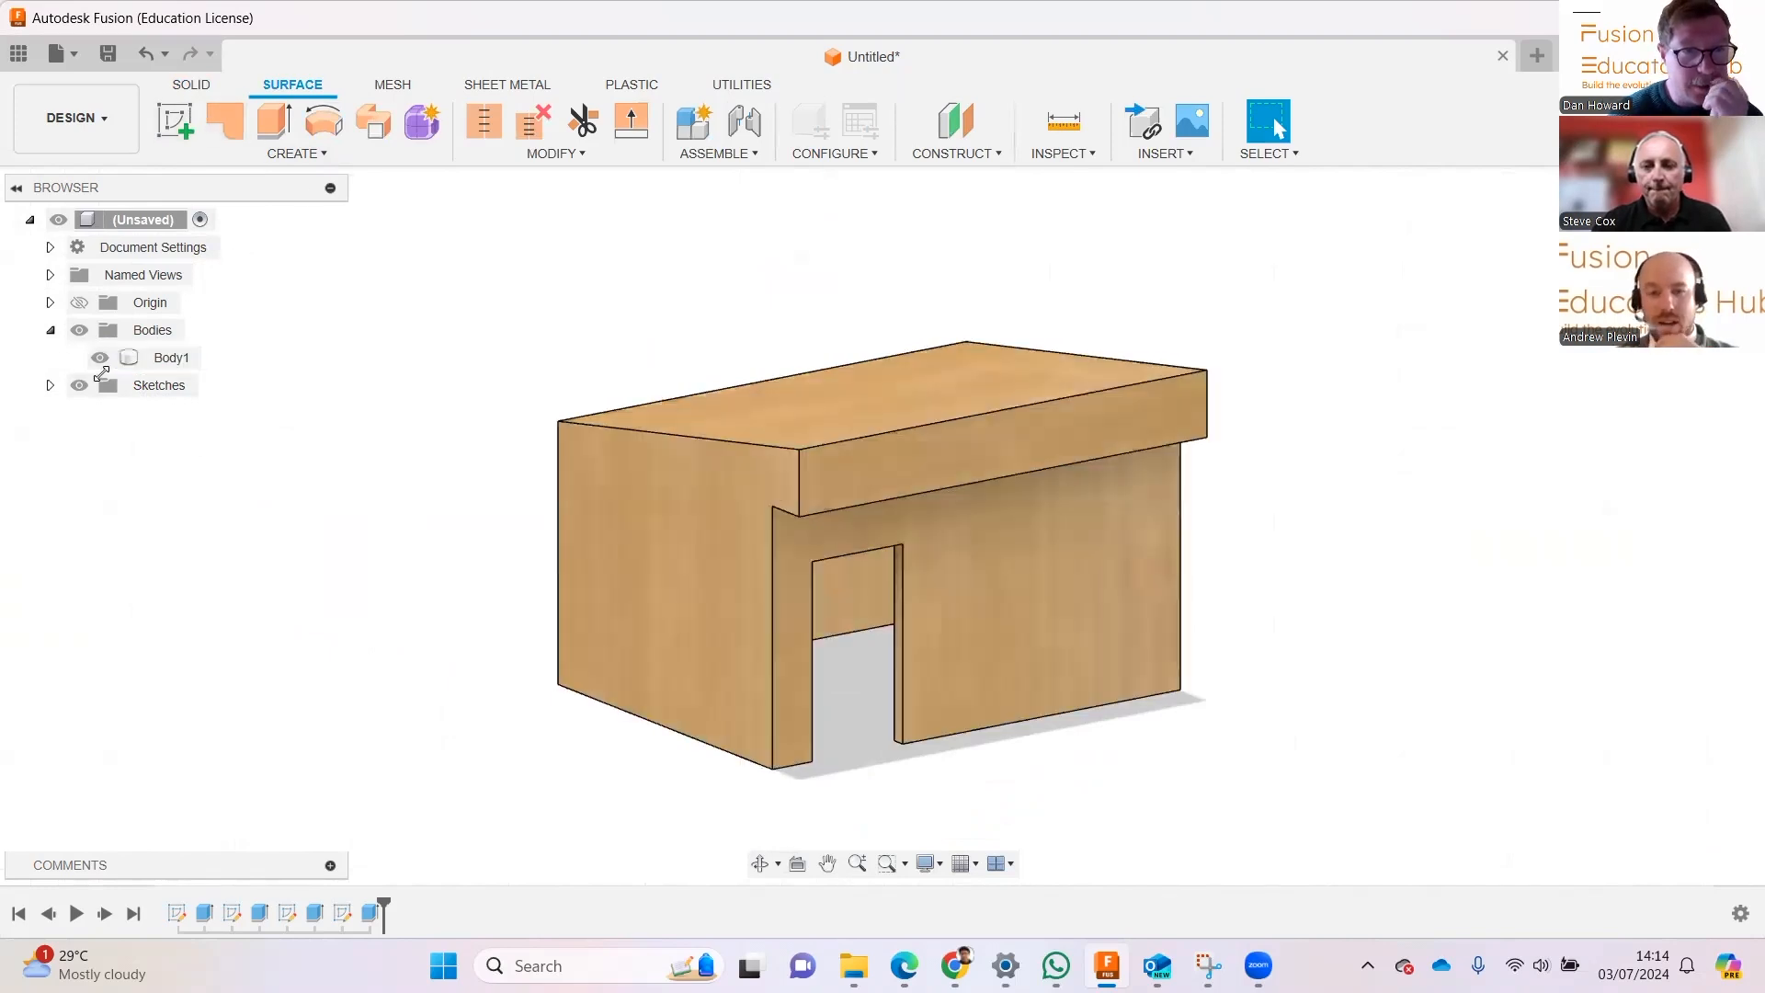
Show the door sketch again and extrude its door profile by -3 mm as a new body filling the doorway
left_click(49, 385)
left_click(100, 496)
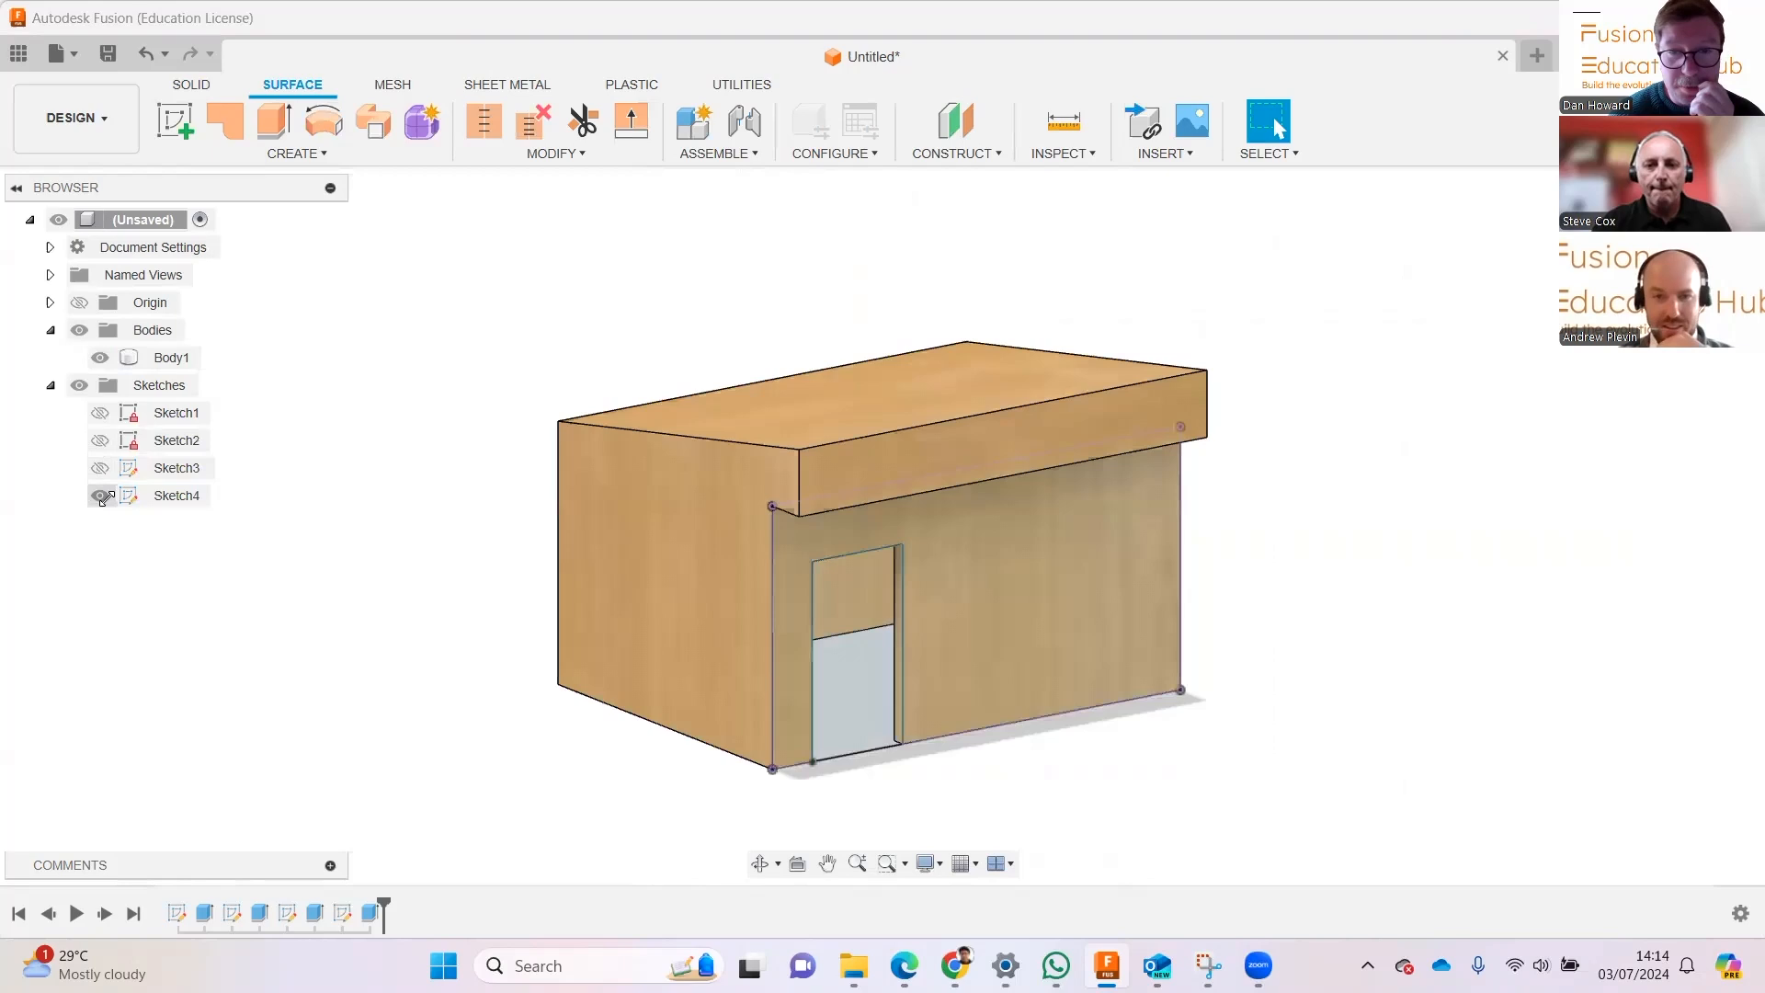
left_click(215, 89)
left_click(225, 120)
left_click(854, 644)
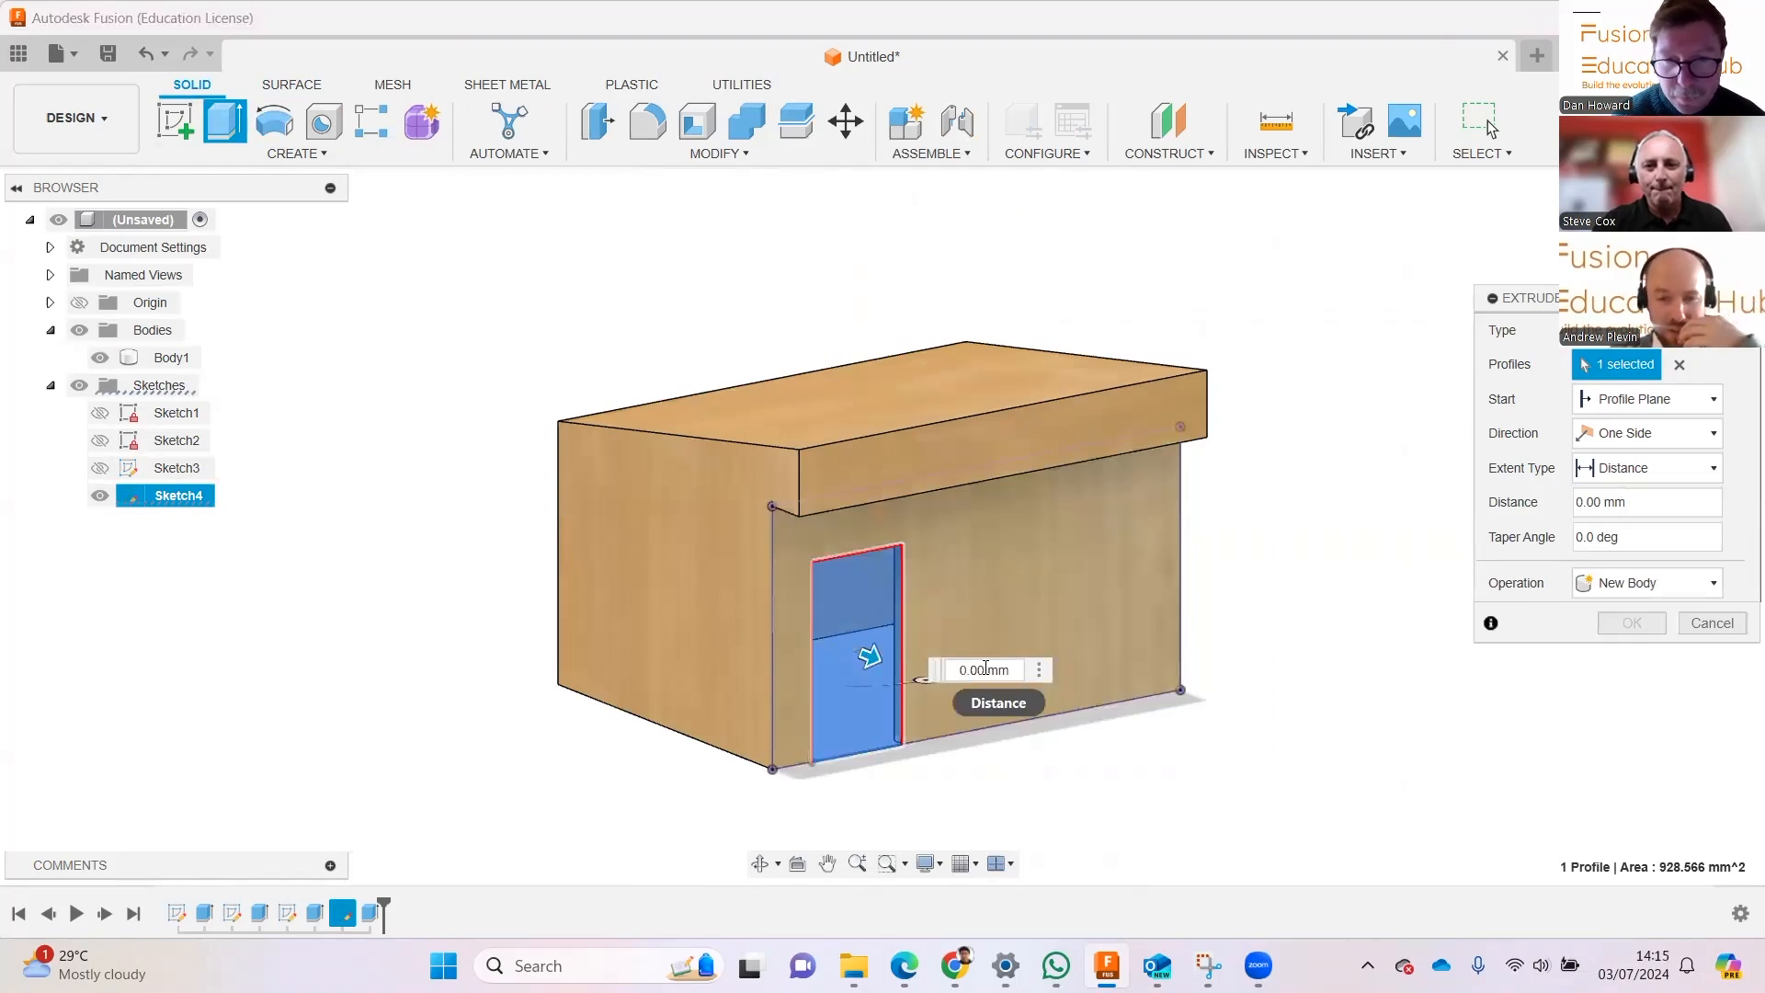
key("BackSpace")
type("-")
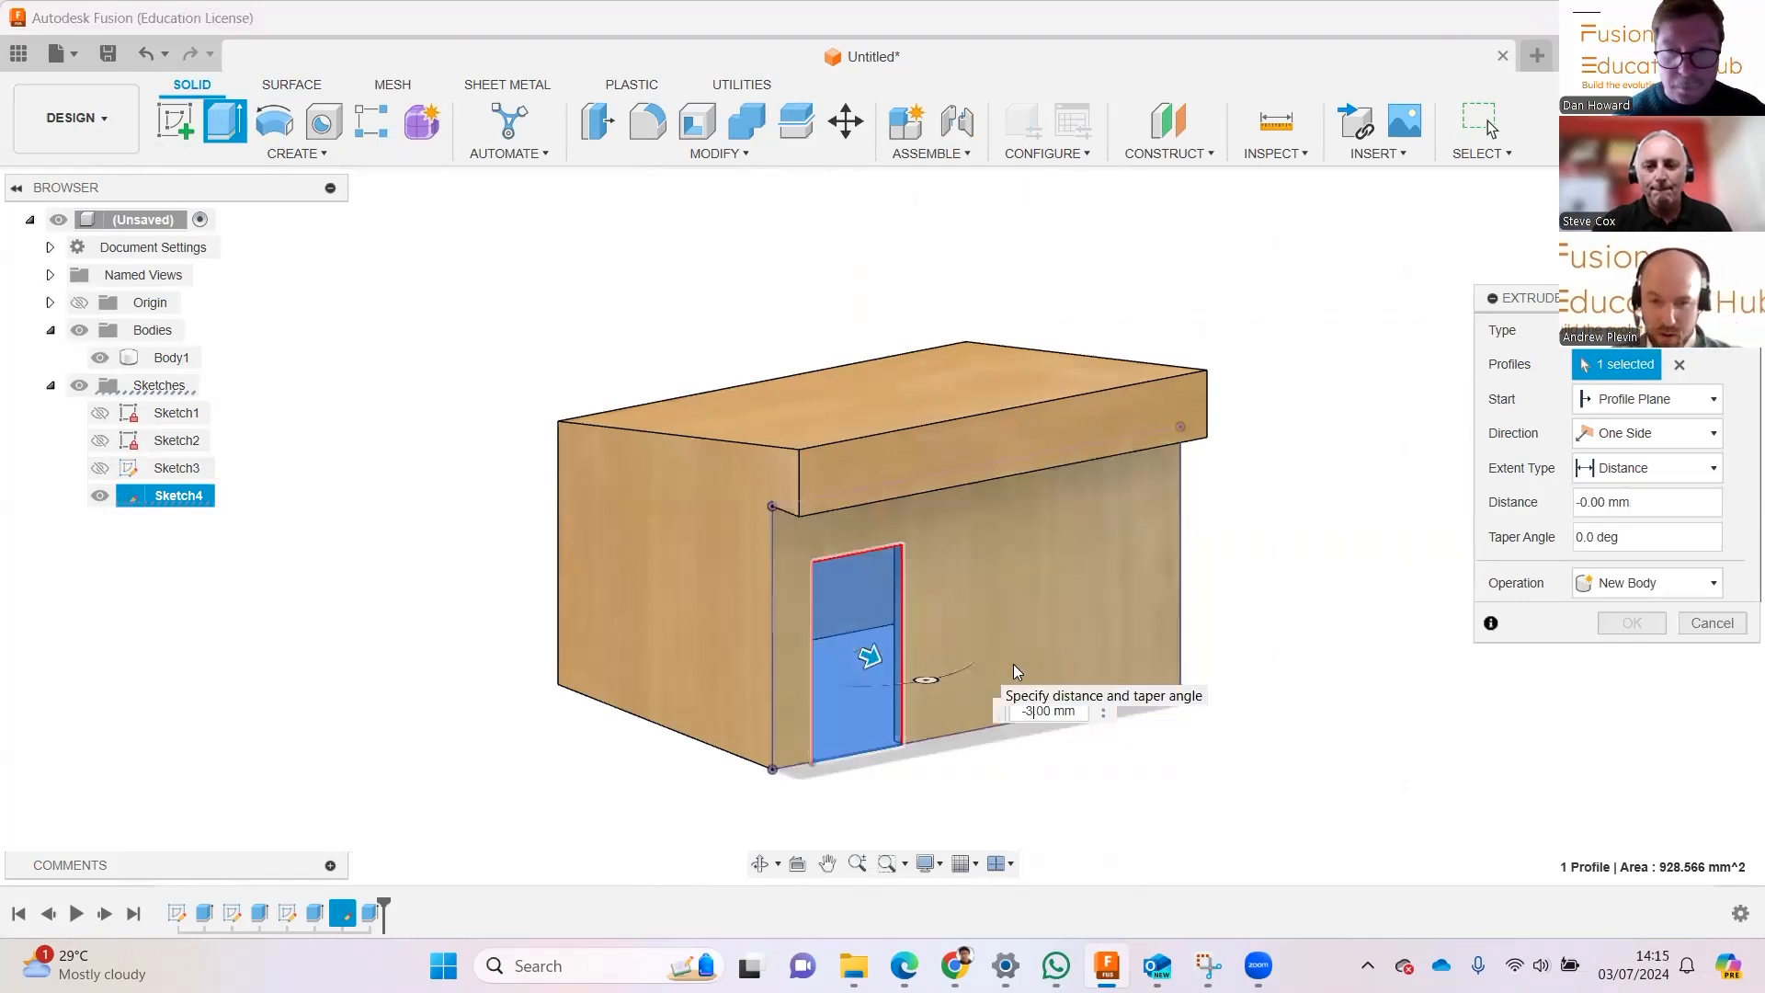
type("3")
left_click(1650, 584)
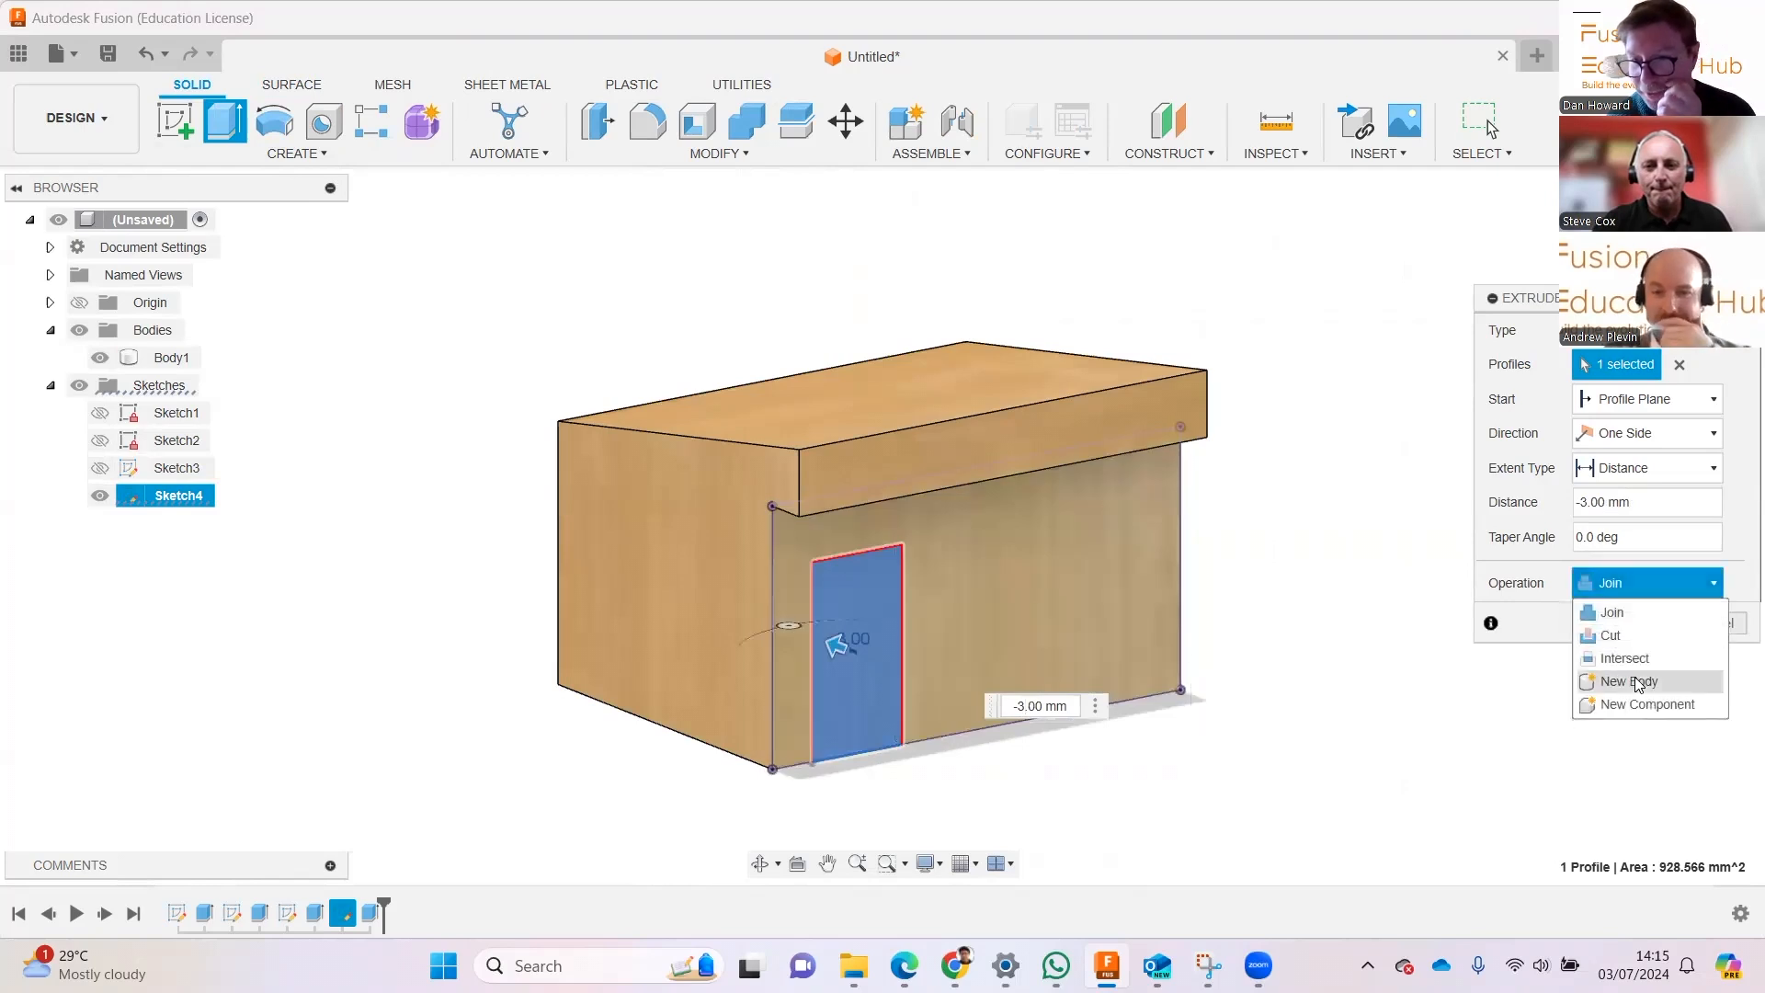
left_click(1639, 682)
left_click(1637, 627)
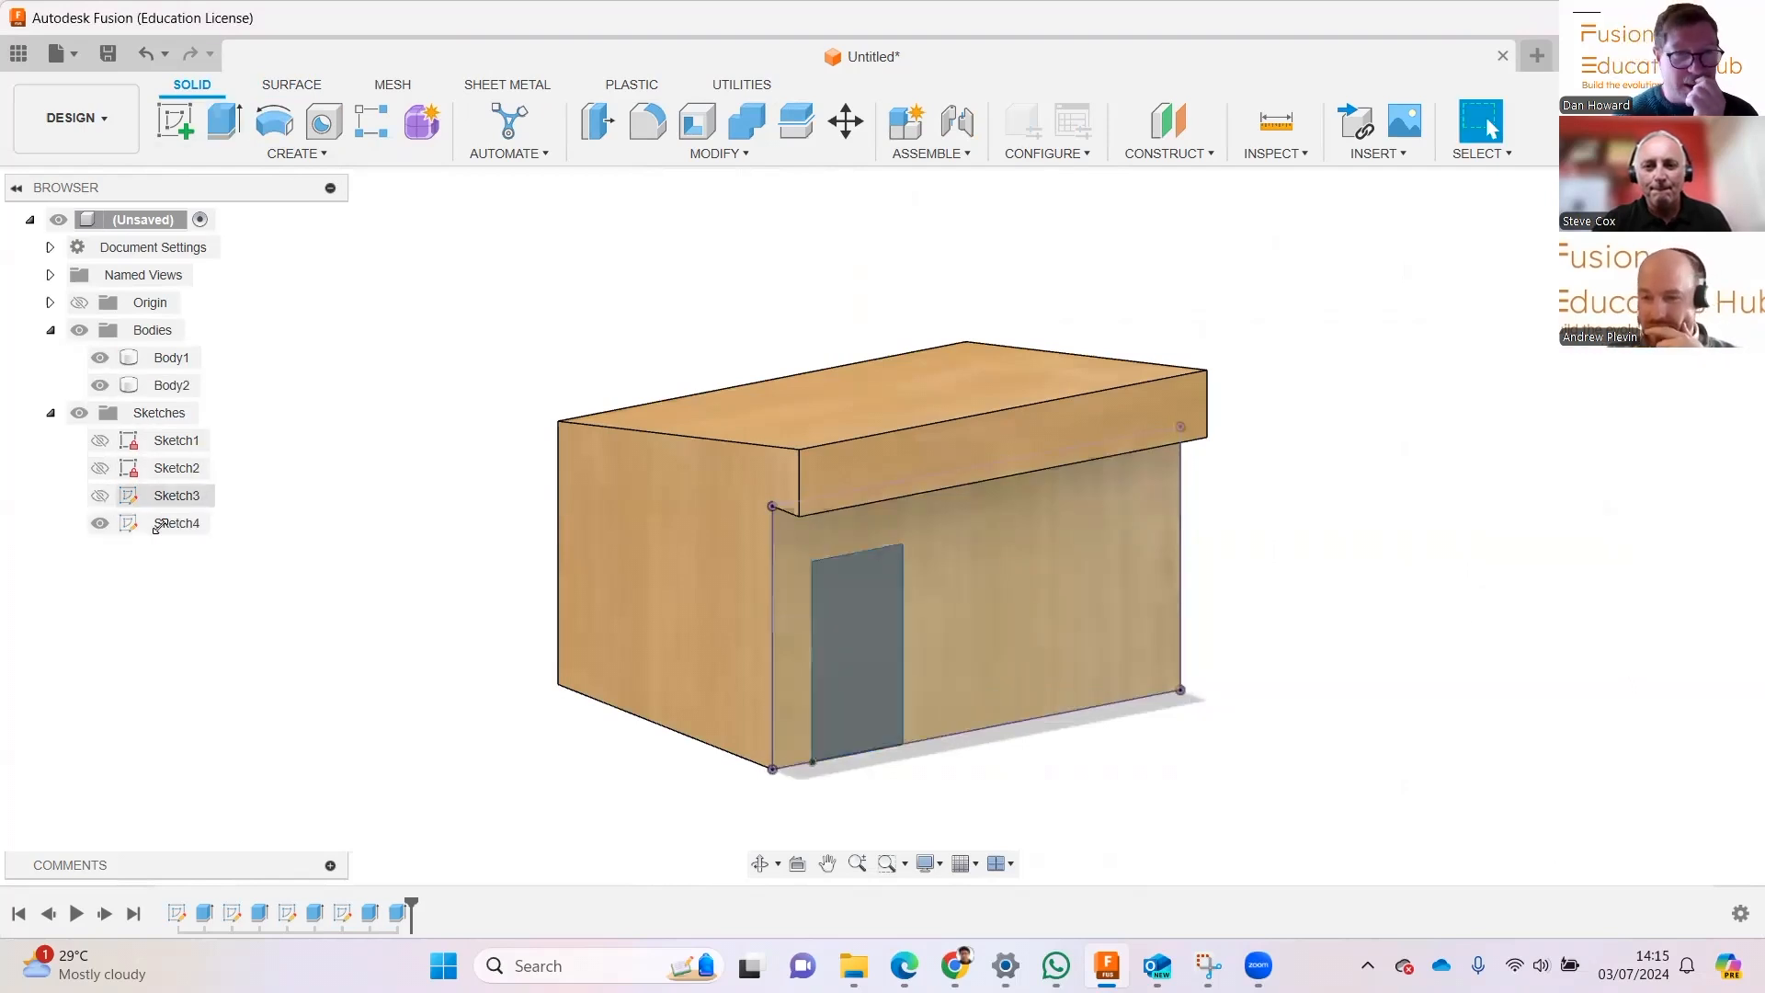
Apply a dark wood physical material already used in the design to the model, removing the materials set on its bodies
right_click(163, 389)
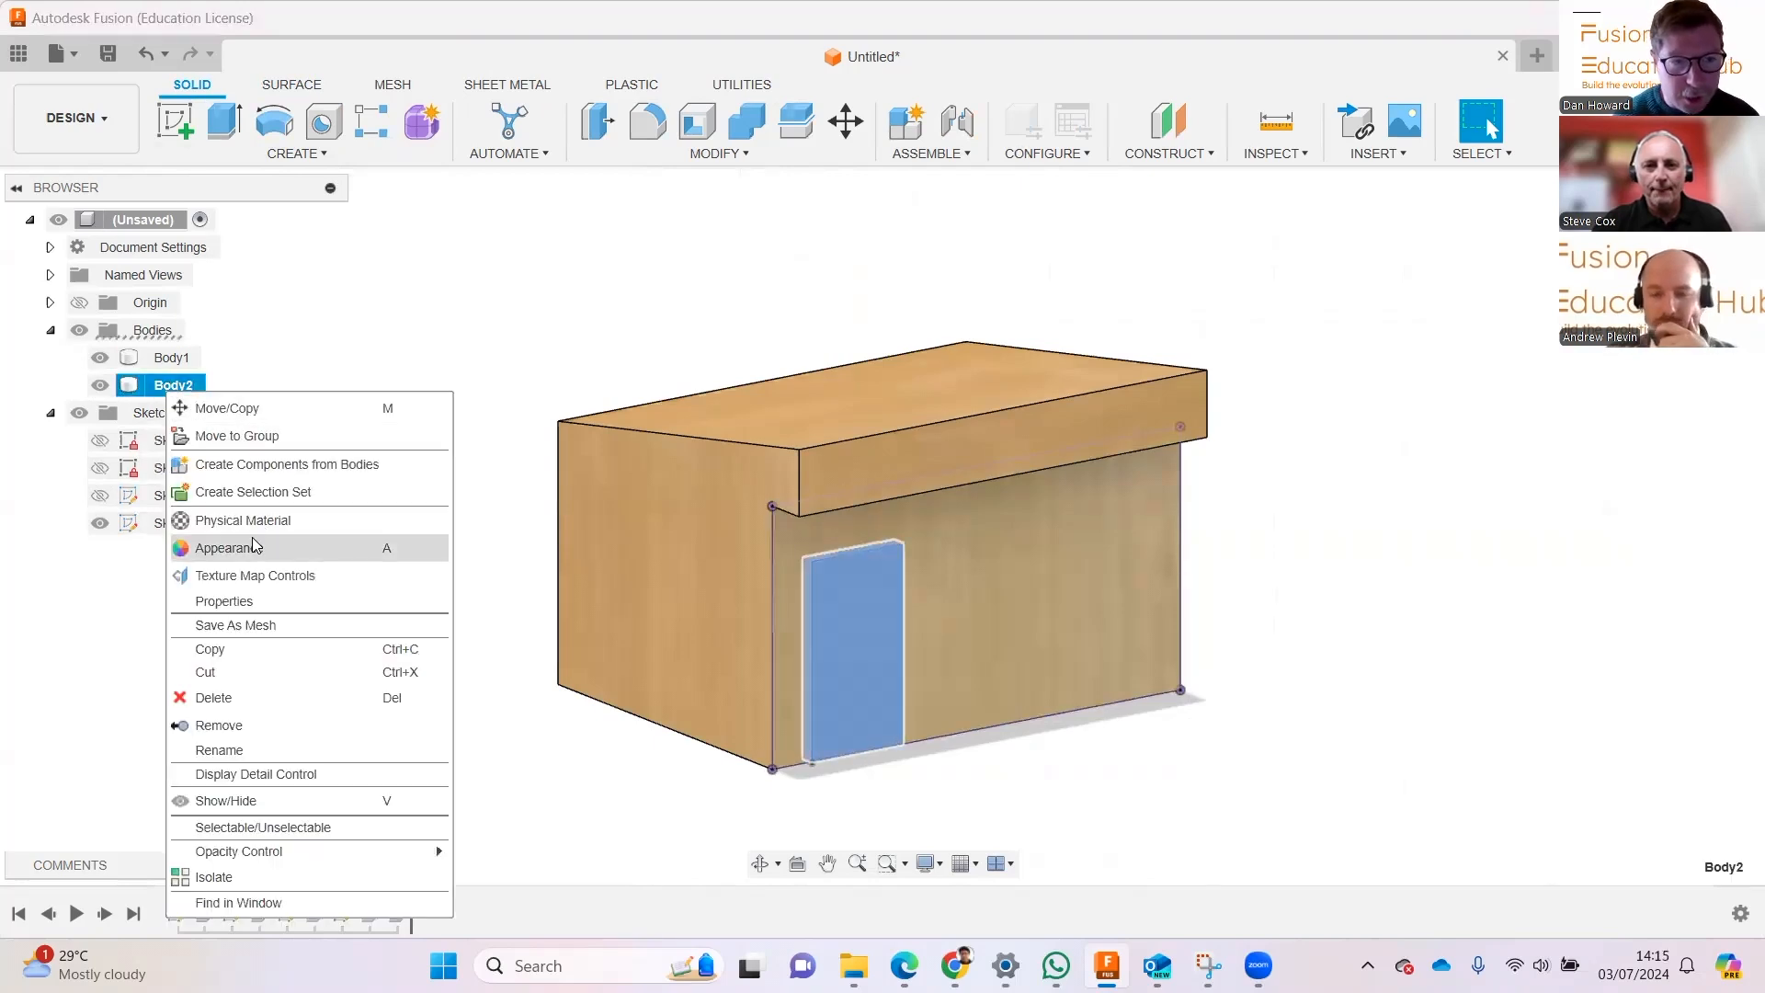
left_click(229, 548)
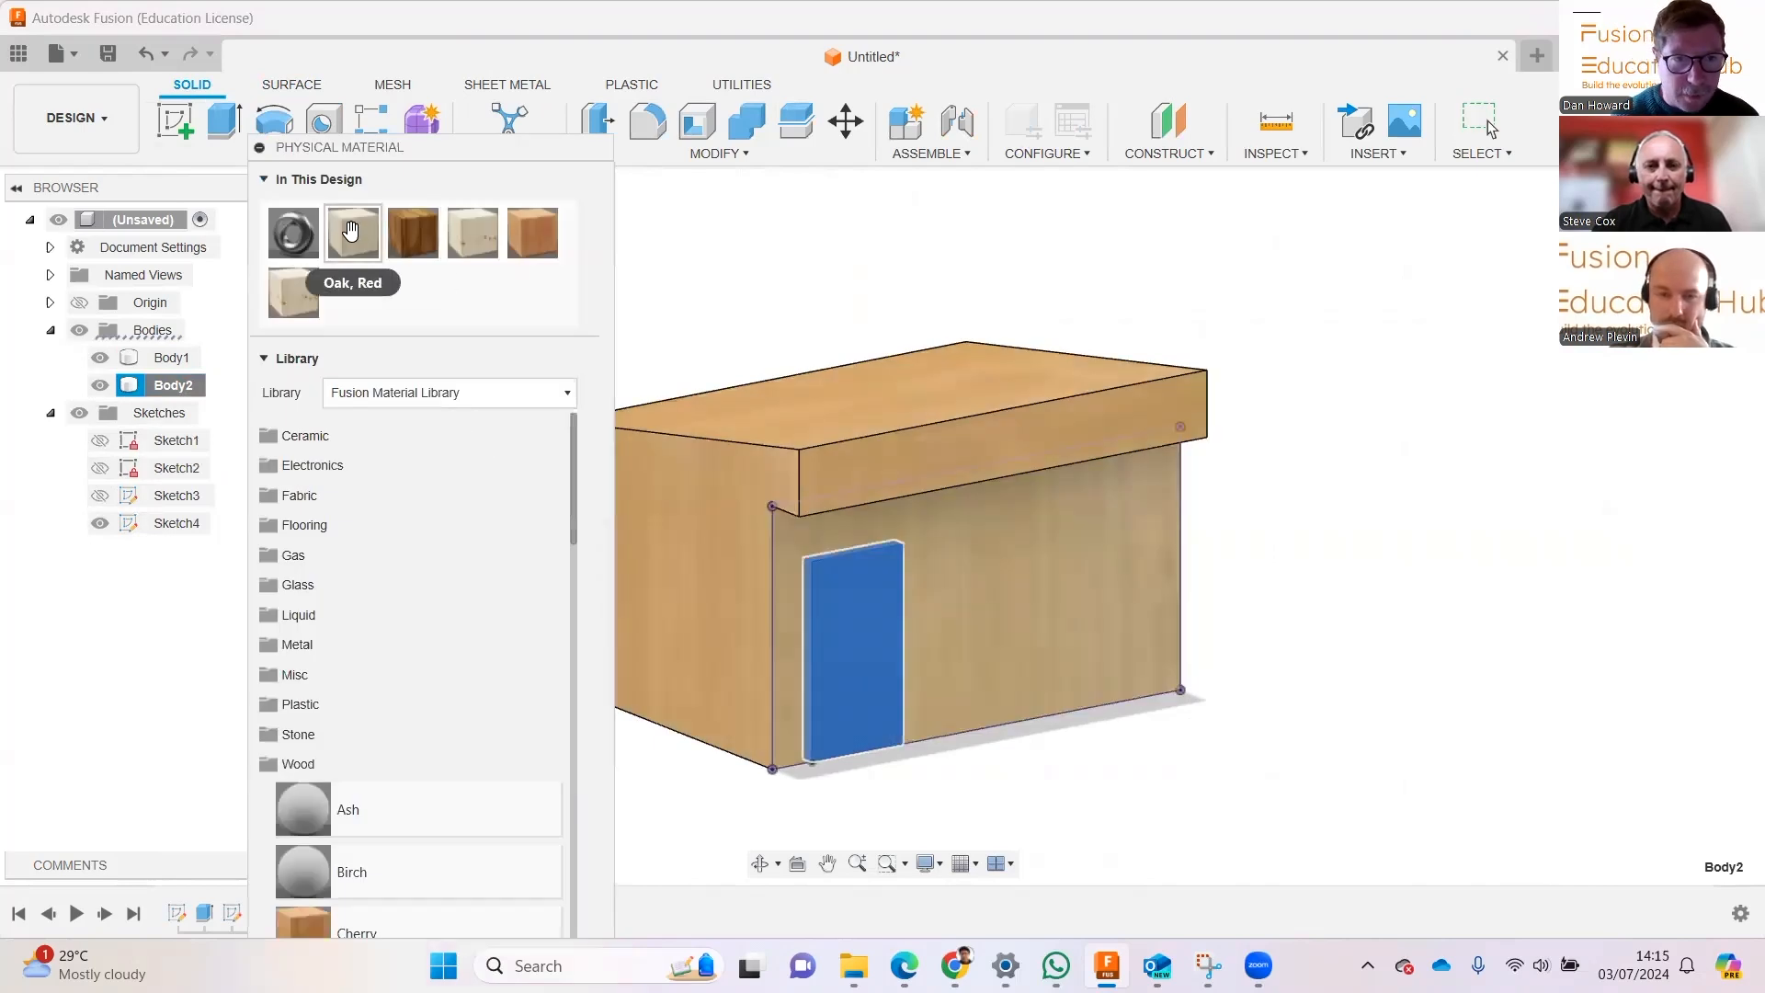
left_click_drag(424, 241, 828, 570)
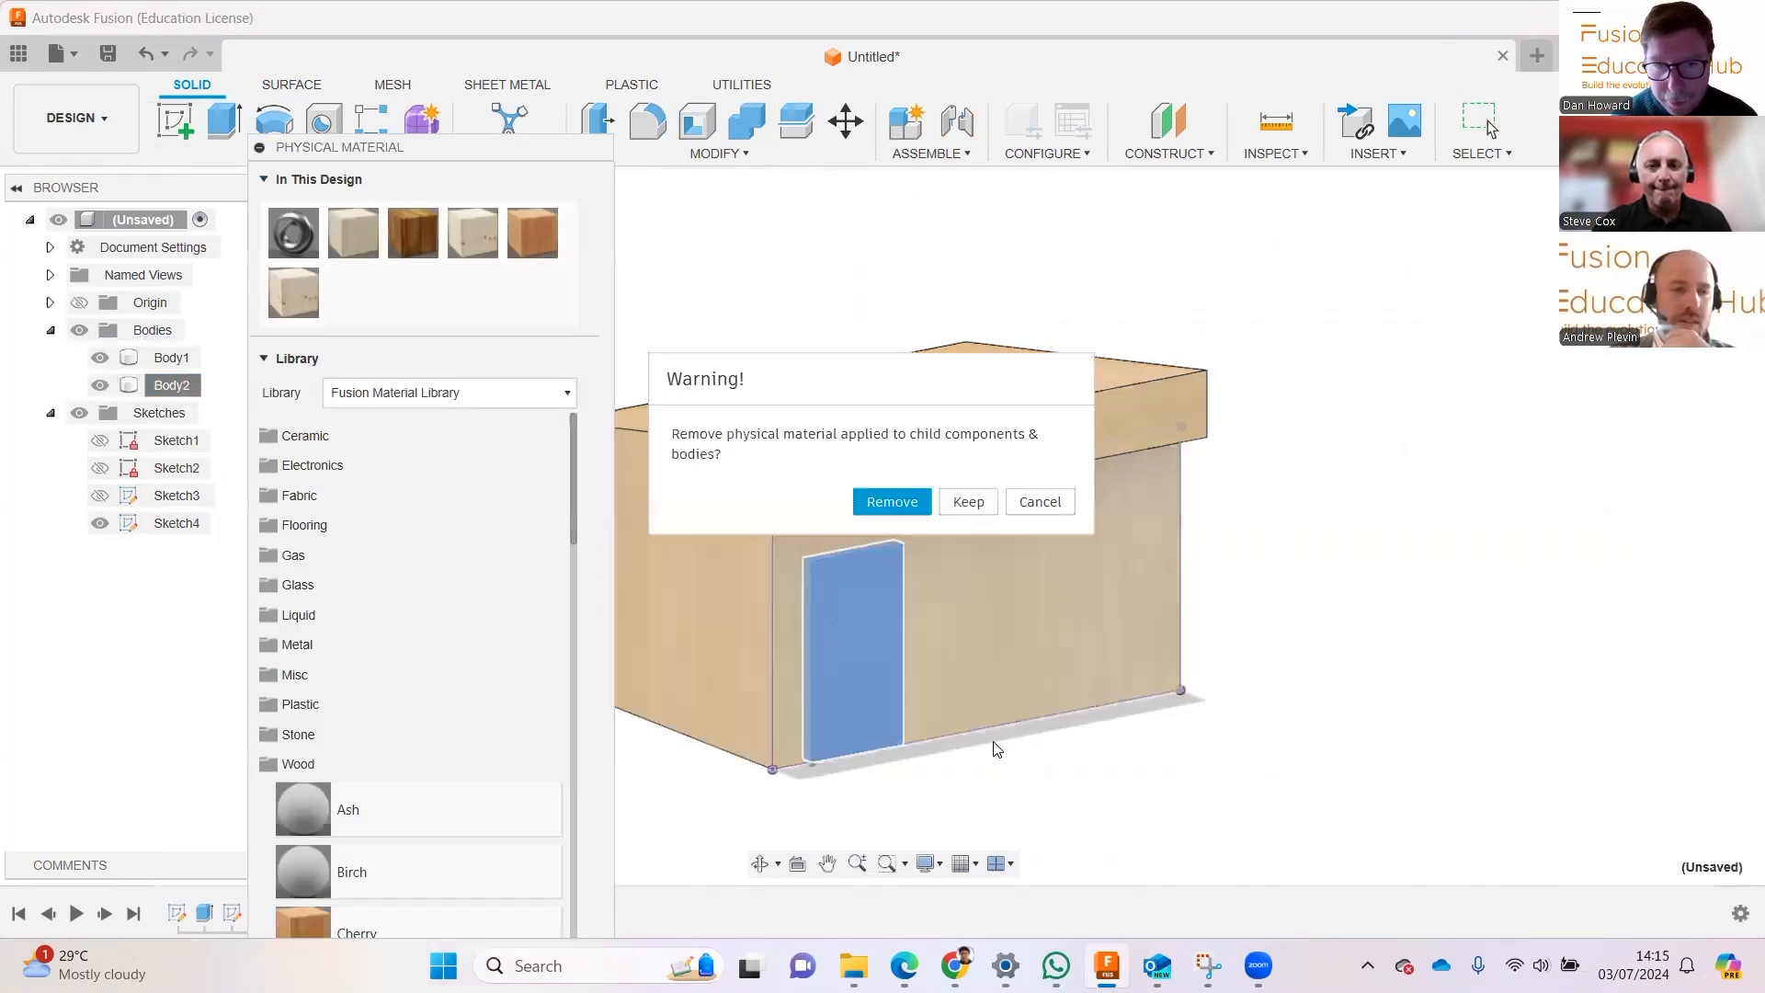
left_click(920, 498)
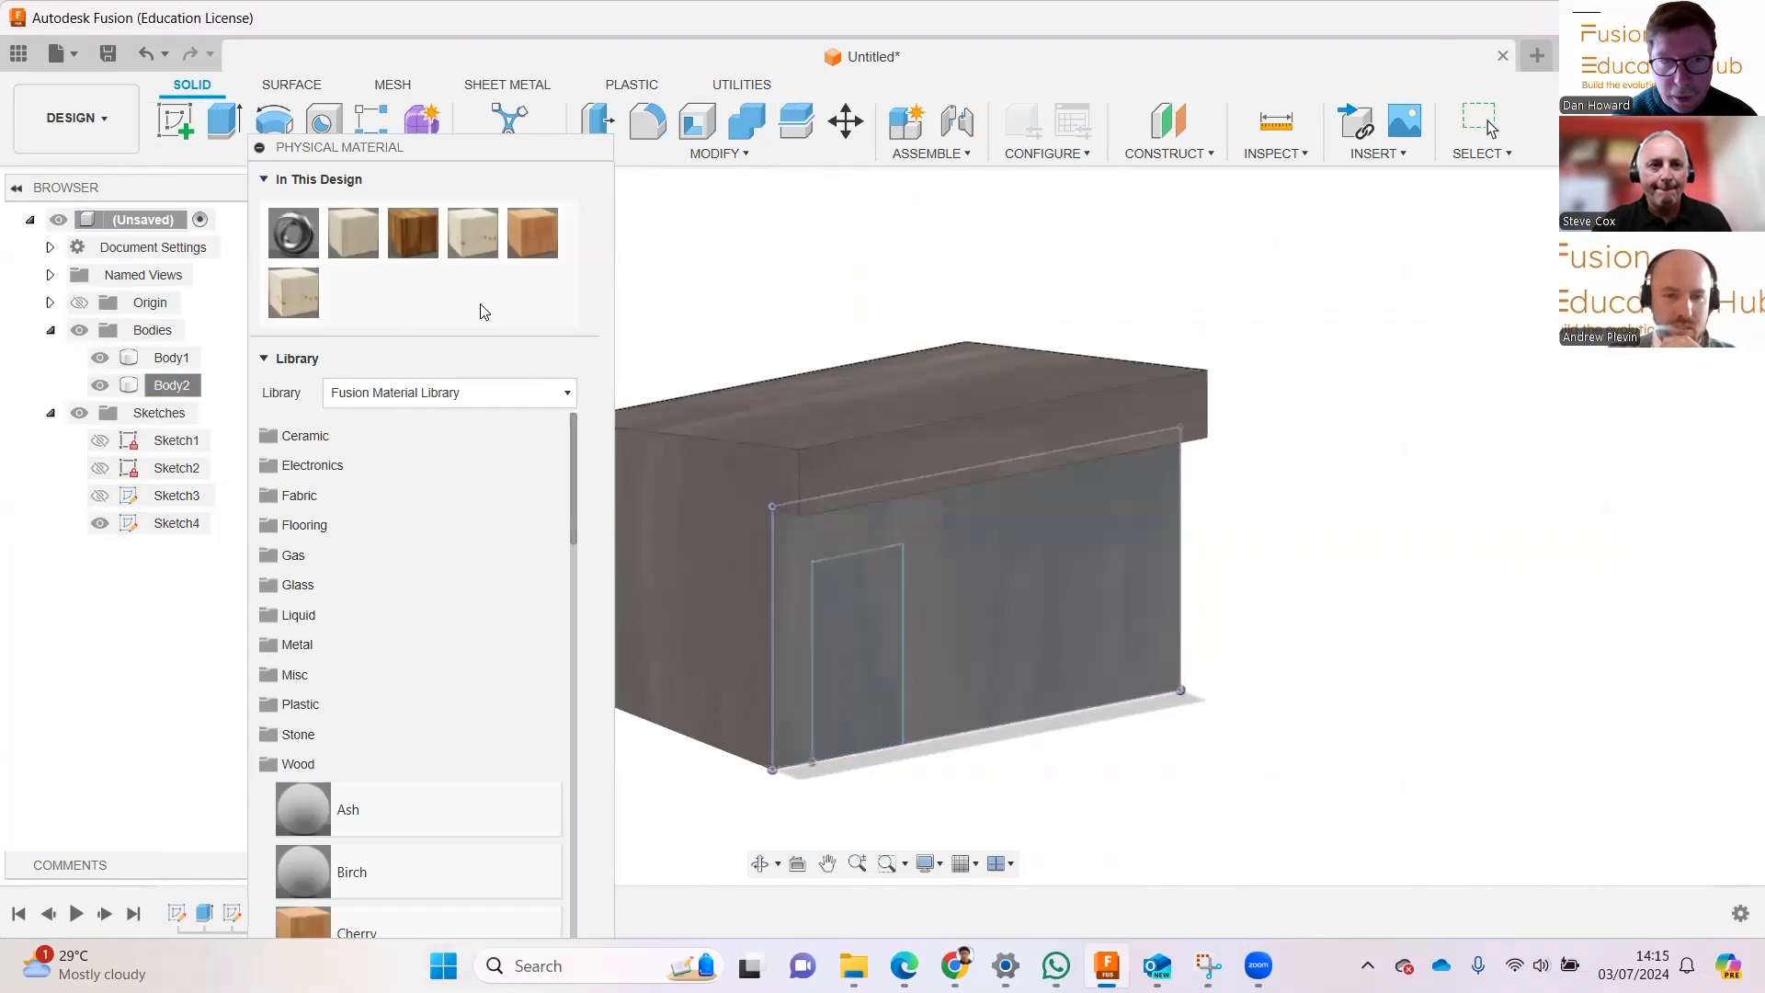
Reapply dark wood to the door and apply a light wood from the design's materials to the shed body
left_click_drag(403, 226, 848, 667)
left_click_drag(354, 223, 873, 640)
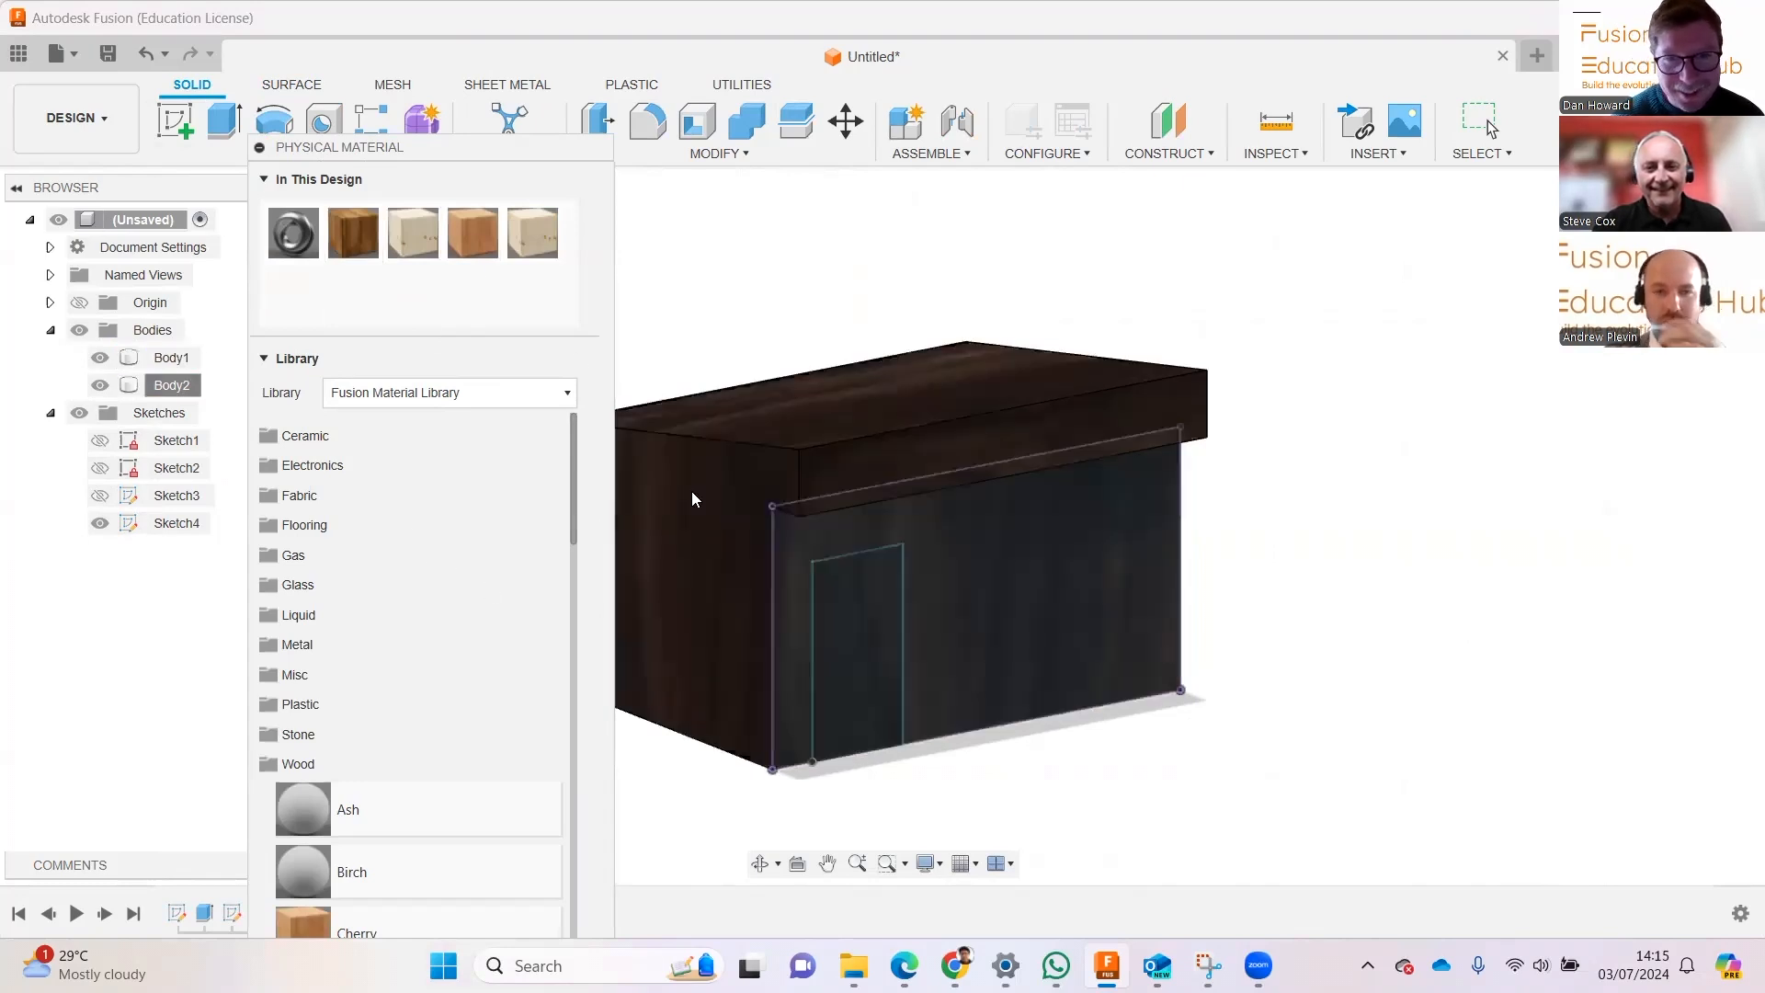
left_click_drag(532, 232, 960, 581)
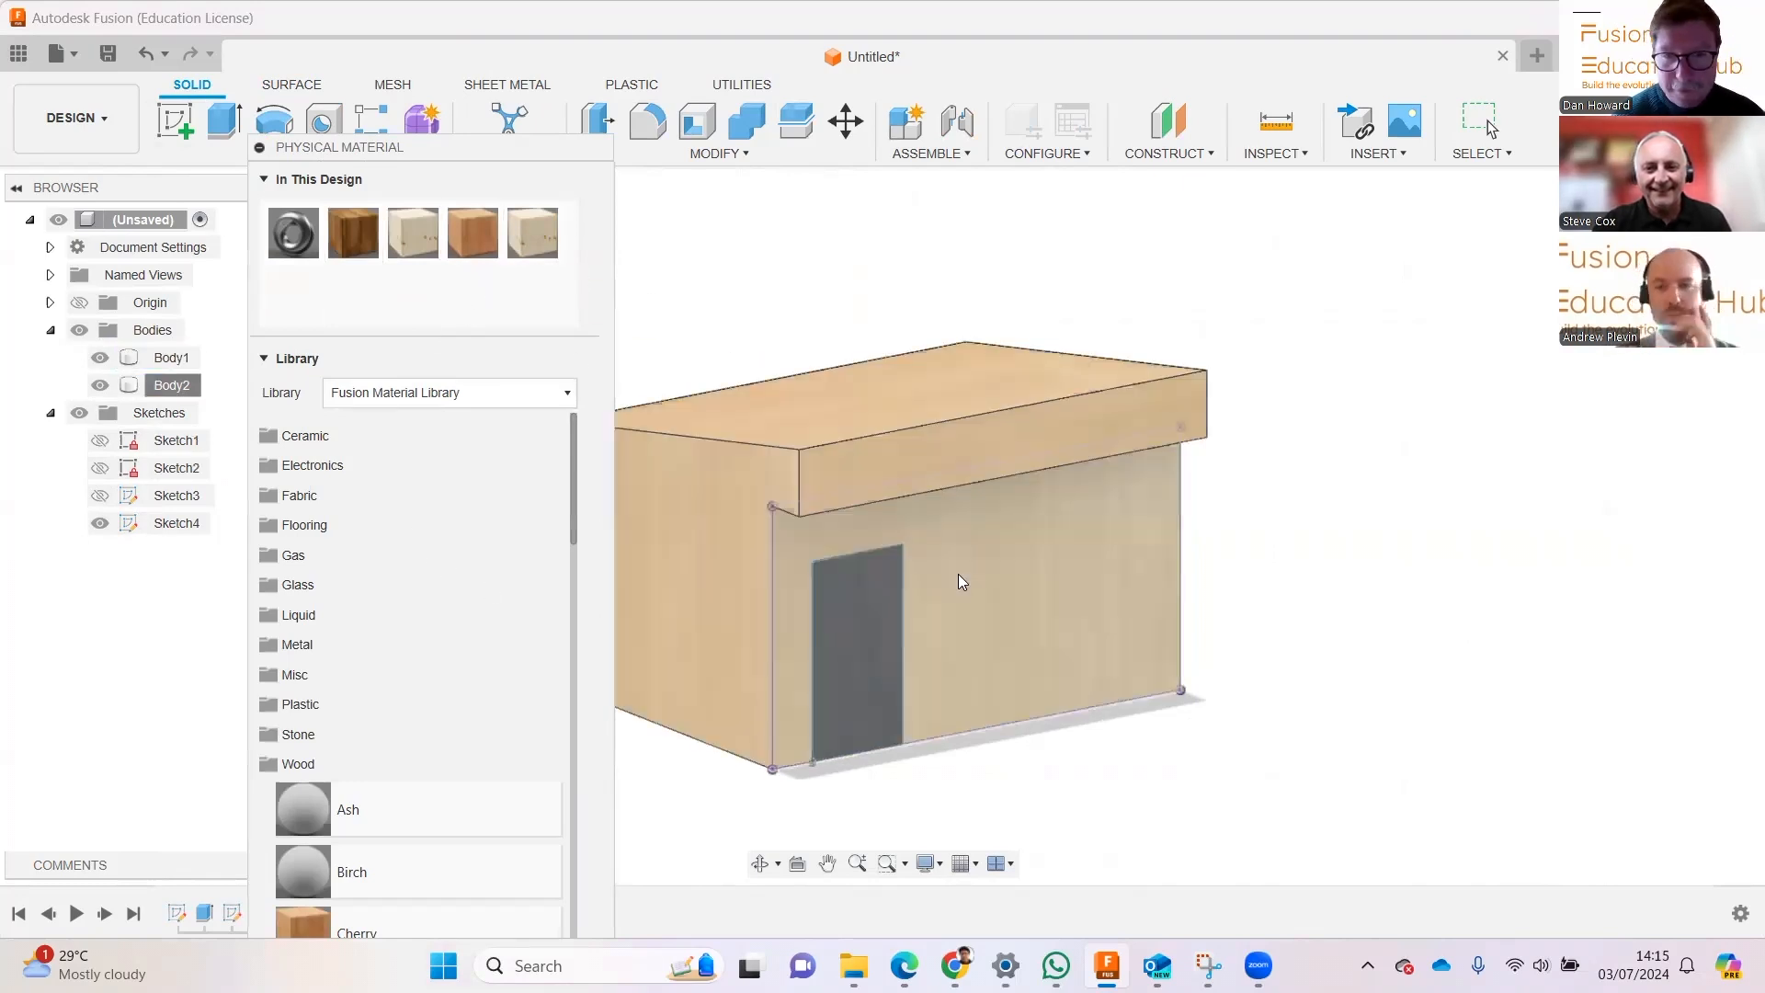
left_click_drag(418, 149, 1426, 114)
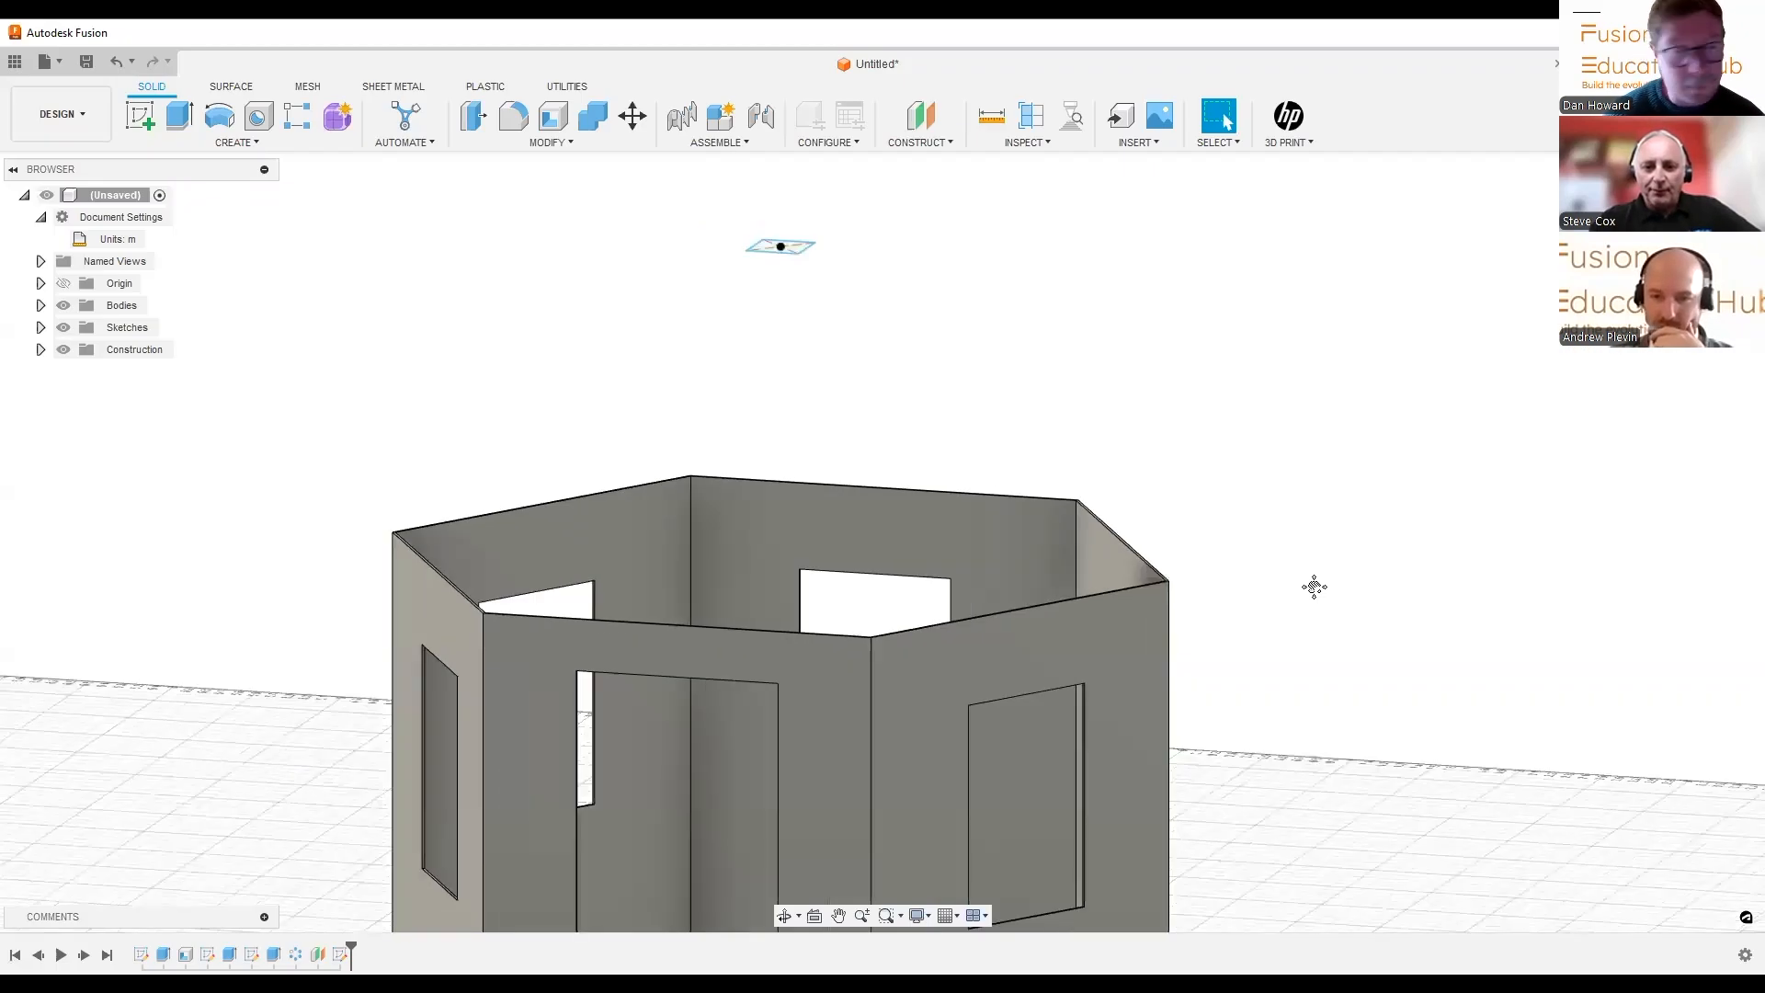
Create a sketch on the top rim face of the hexagonal building's walls
middle_click_drag(1313, 586, 1317, 588)
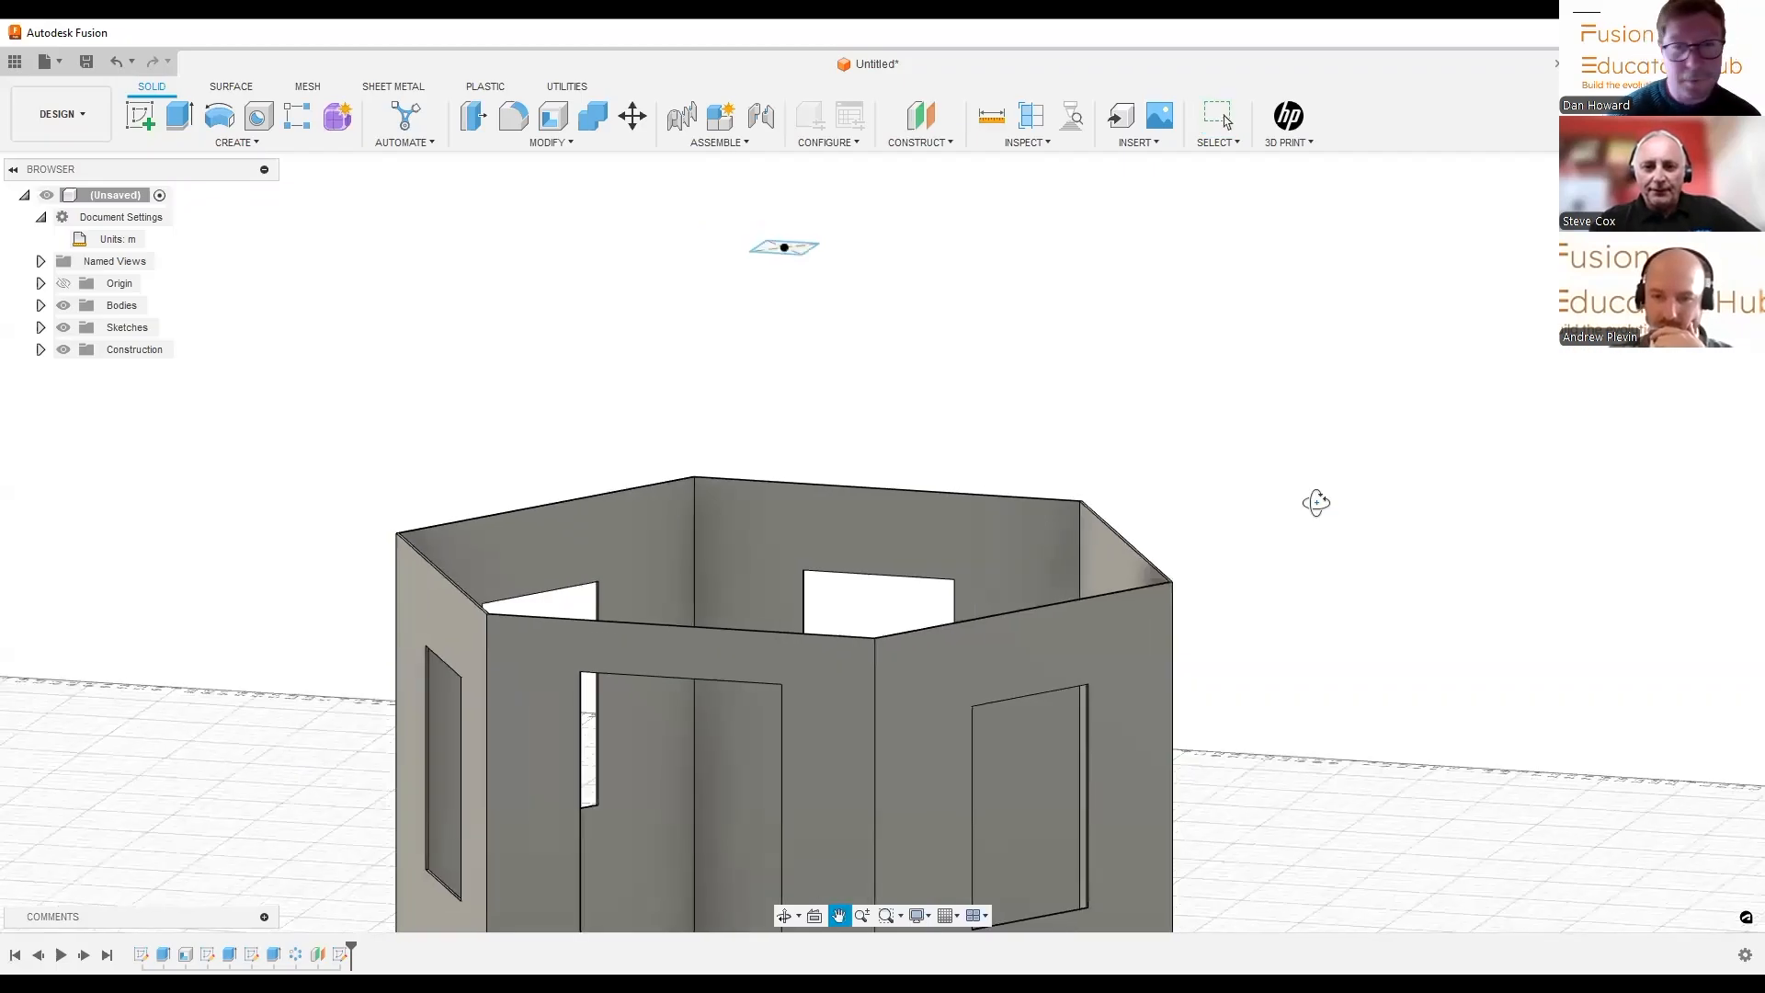
middle_click_drag(1260, 502, 1147, 578, "shift")
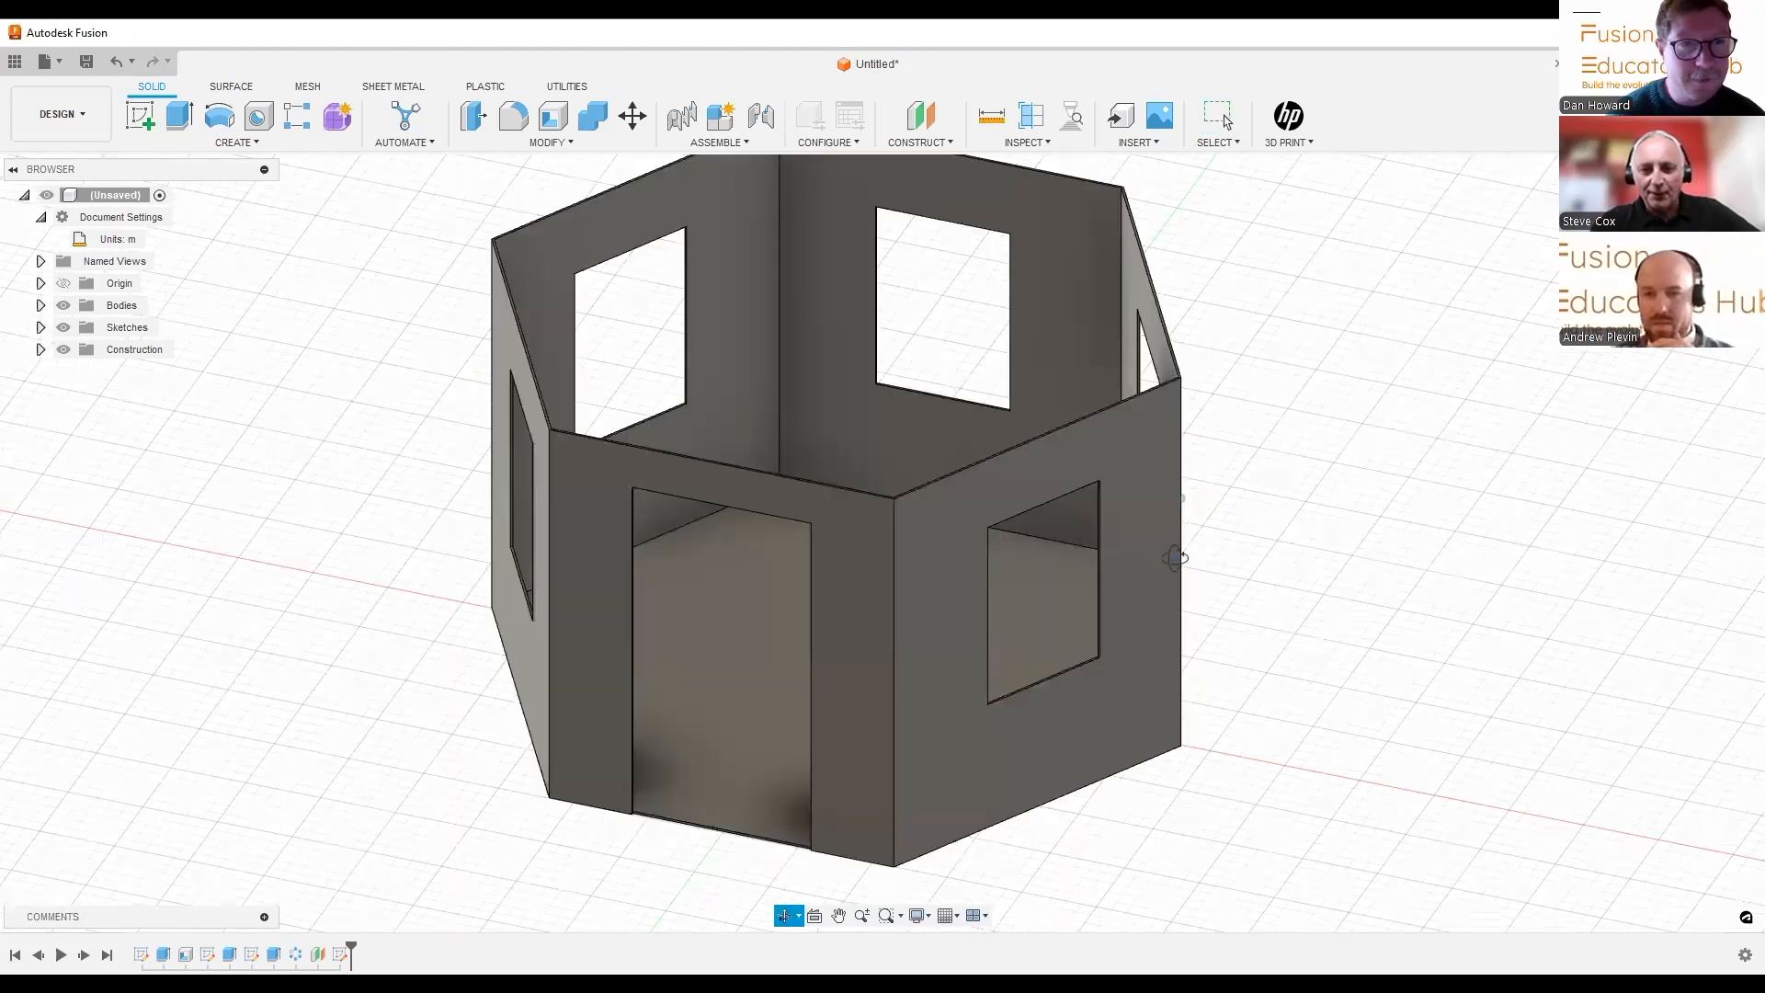
middle_click_drag(1159, 425, 1209, 467, "shift")
middle_click_drag(676, 894, 689, 533, "shift")
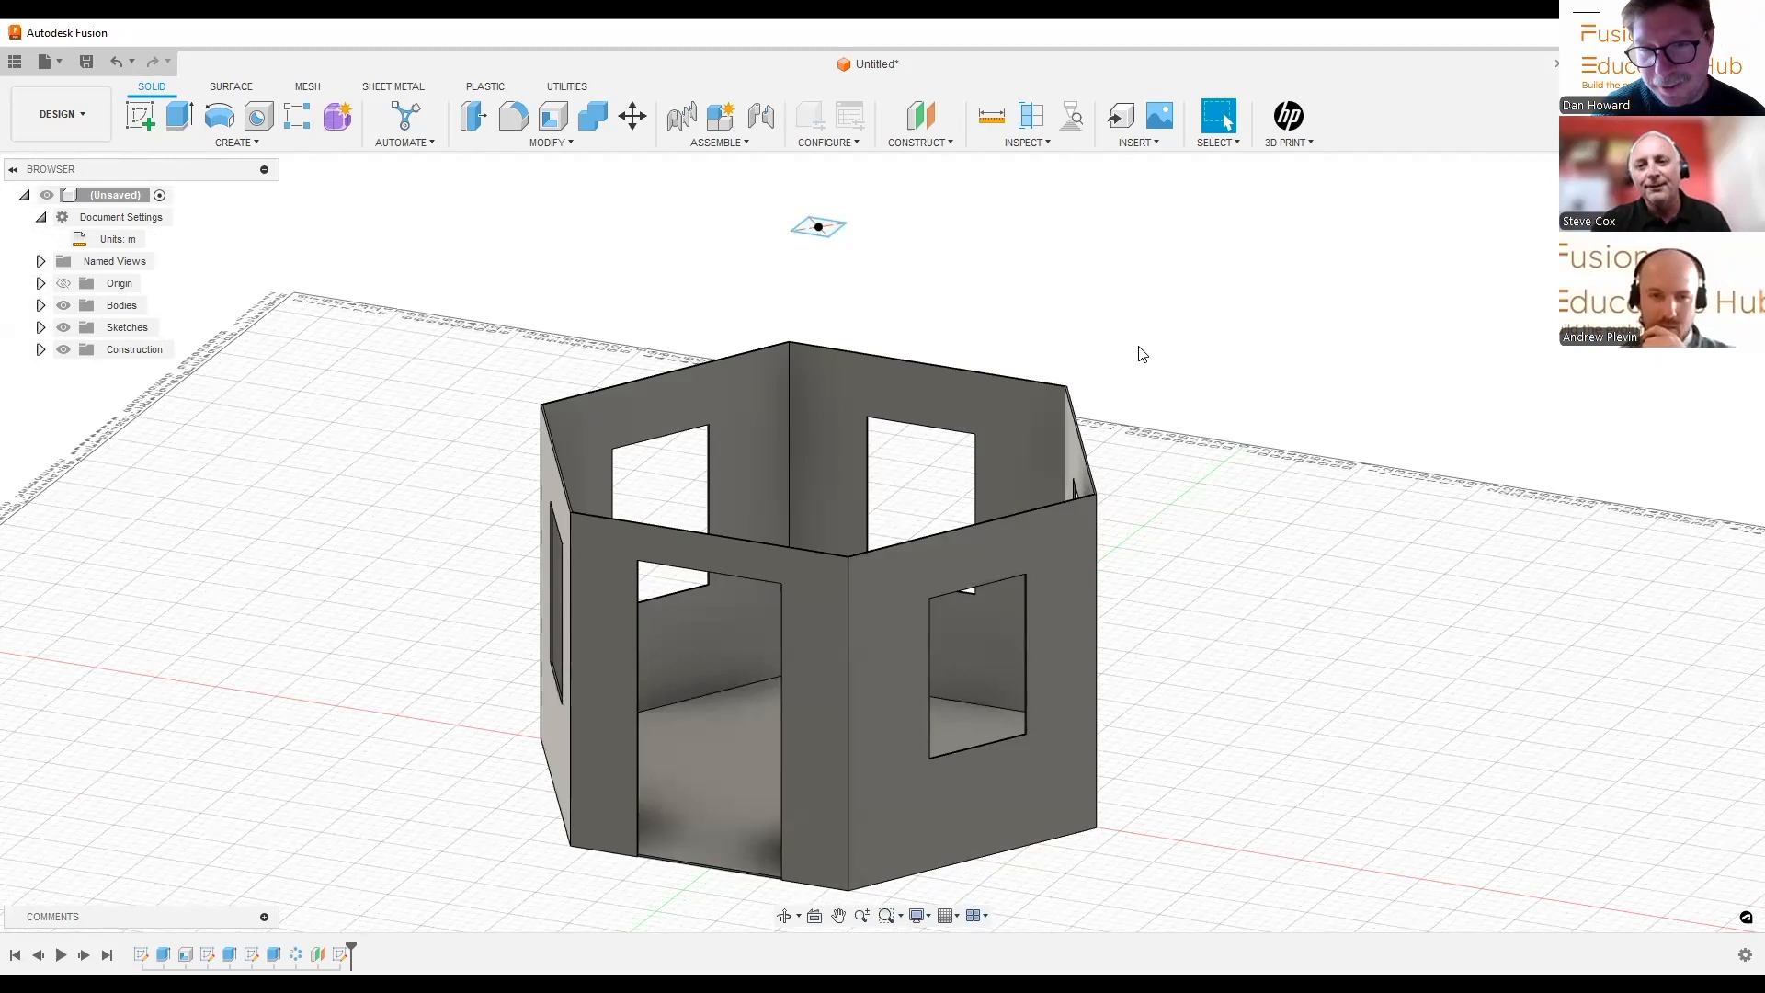
middle_click_drag(1138, 327, 1160, 360, "shift")
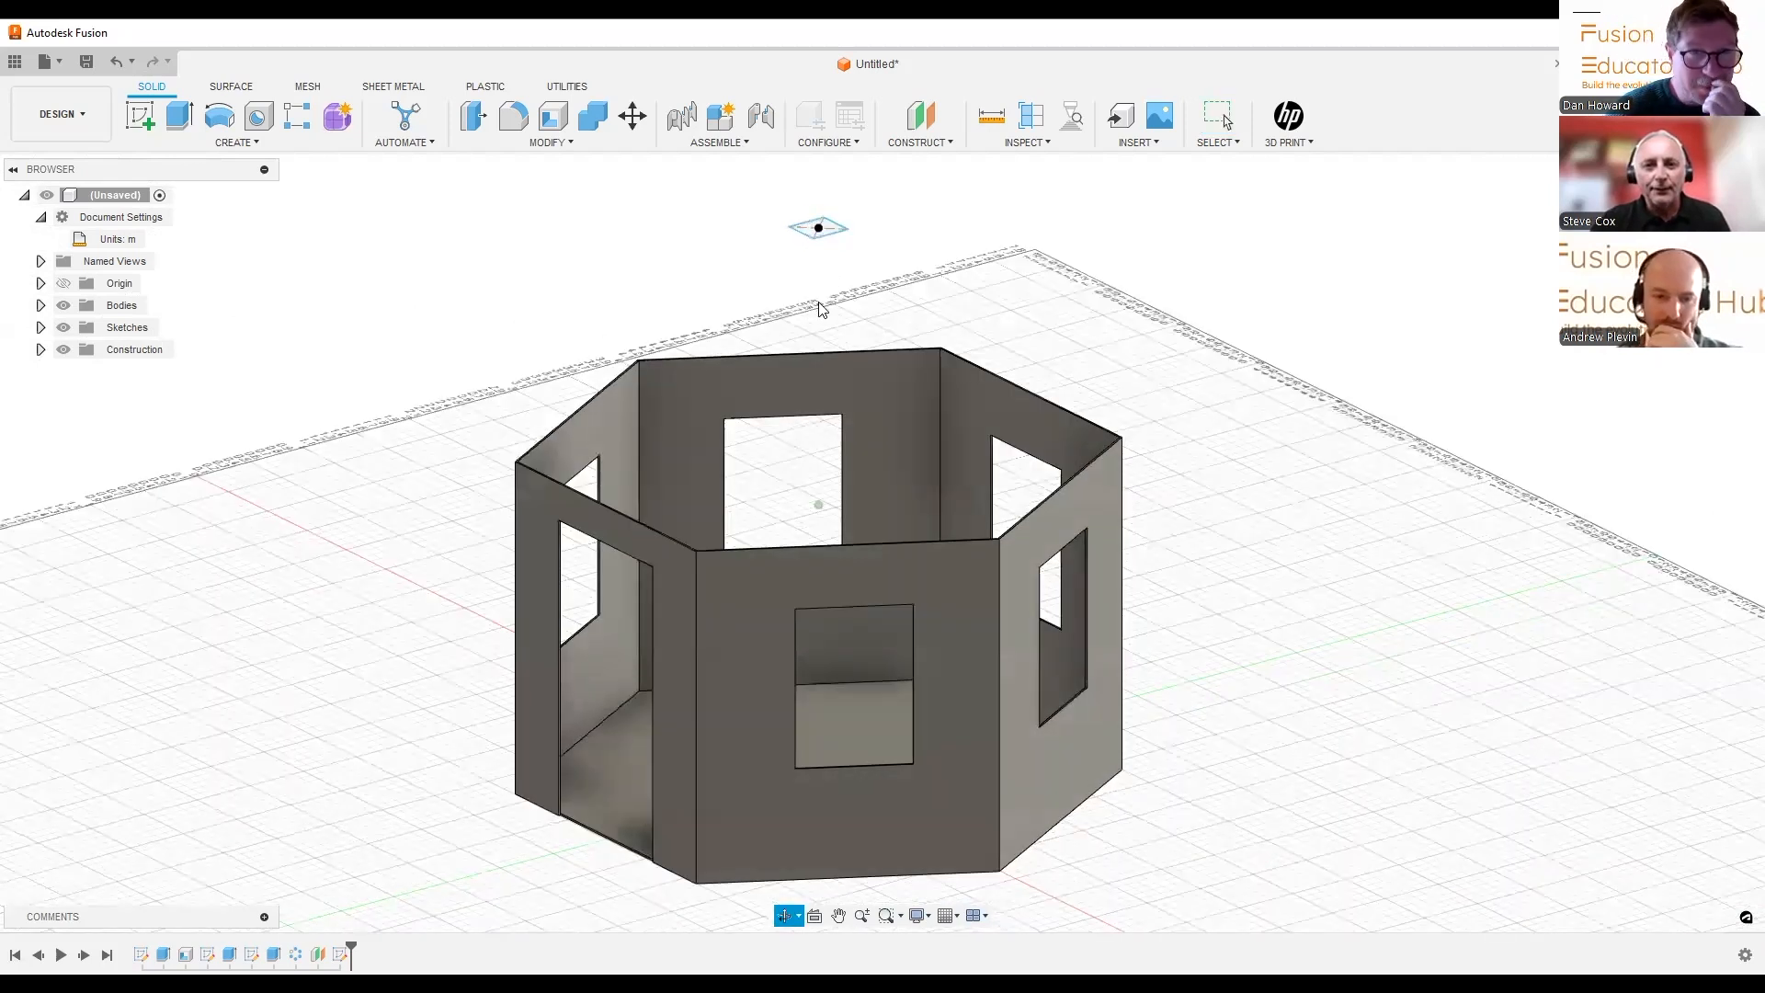
middle_click_drag(821, 309, 812, 328, "shift")
scroll(840, 307, "down", 1)
middle_click_drag(1102, 365, 1108, 338, "shift")
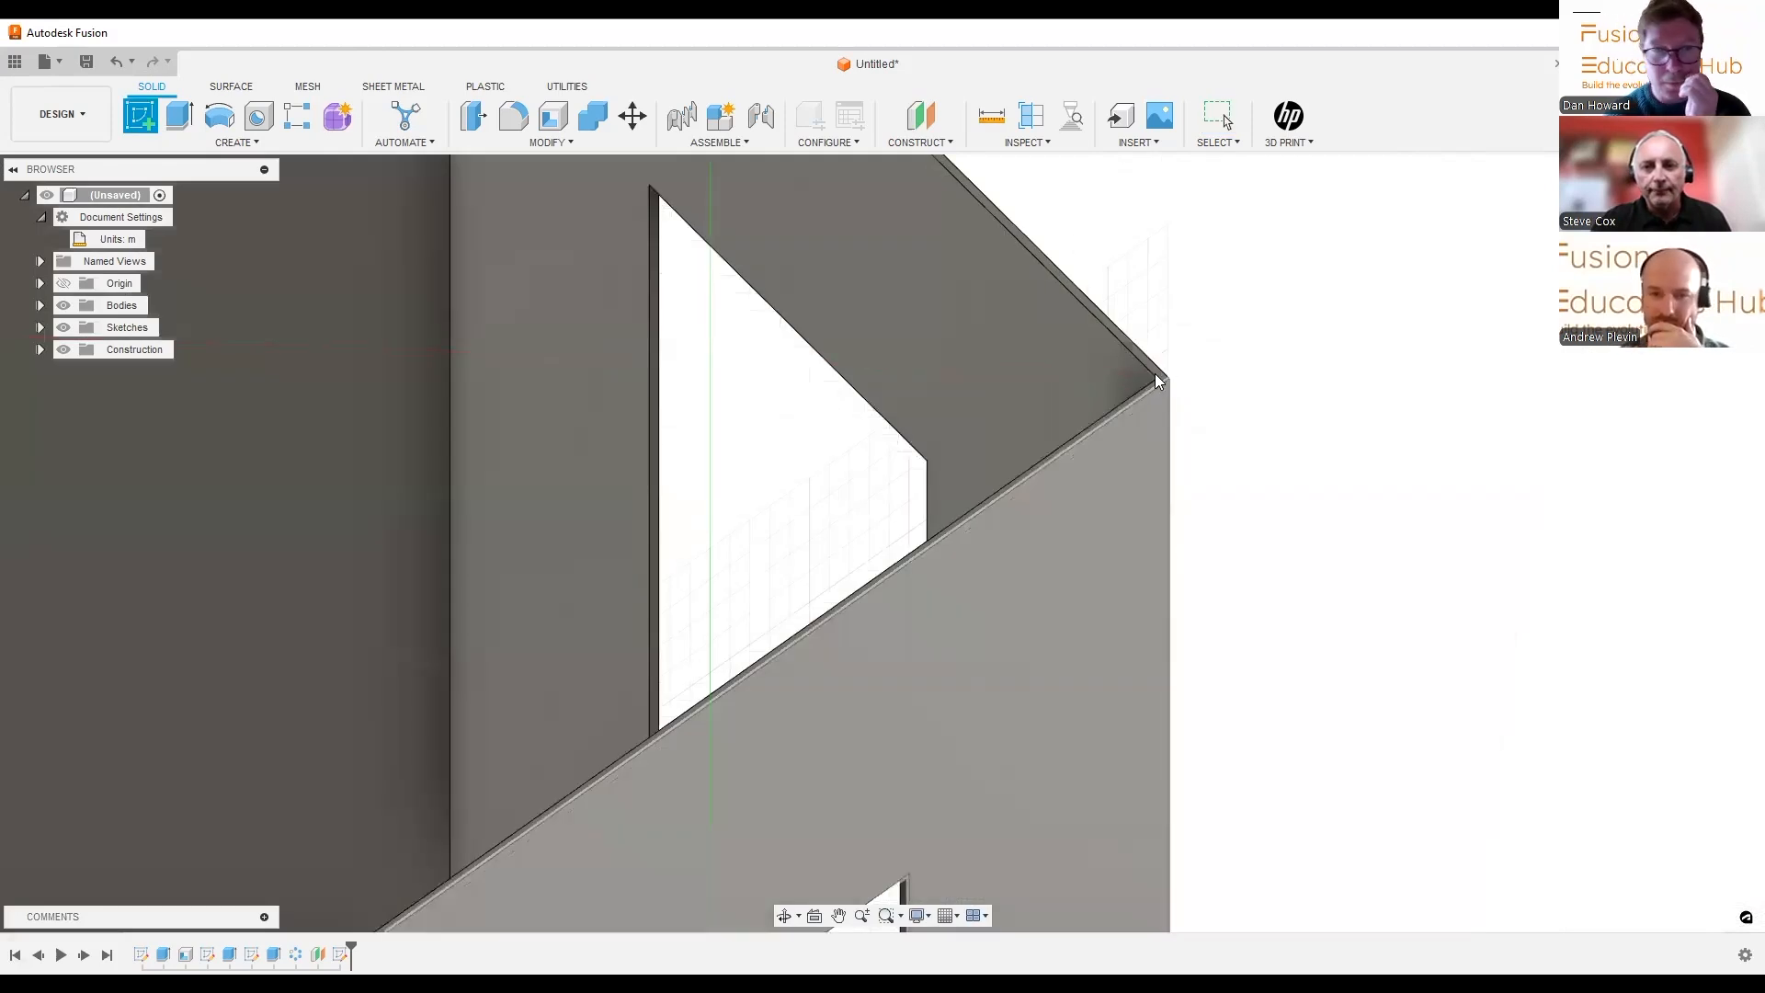
left_click(1112, 364)
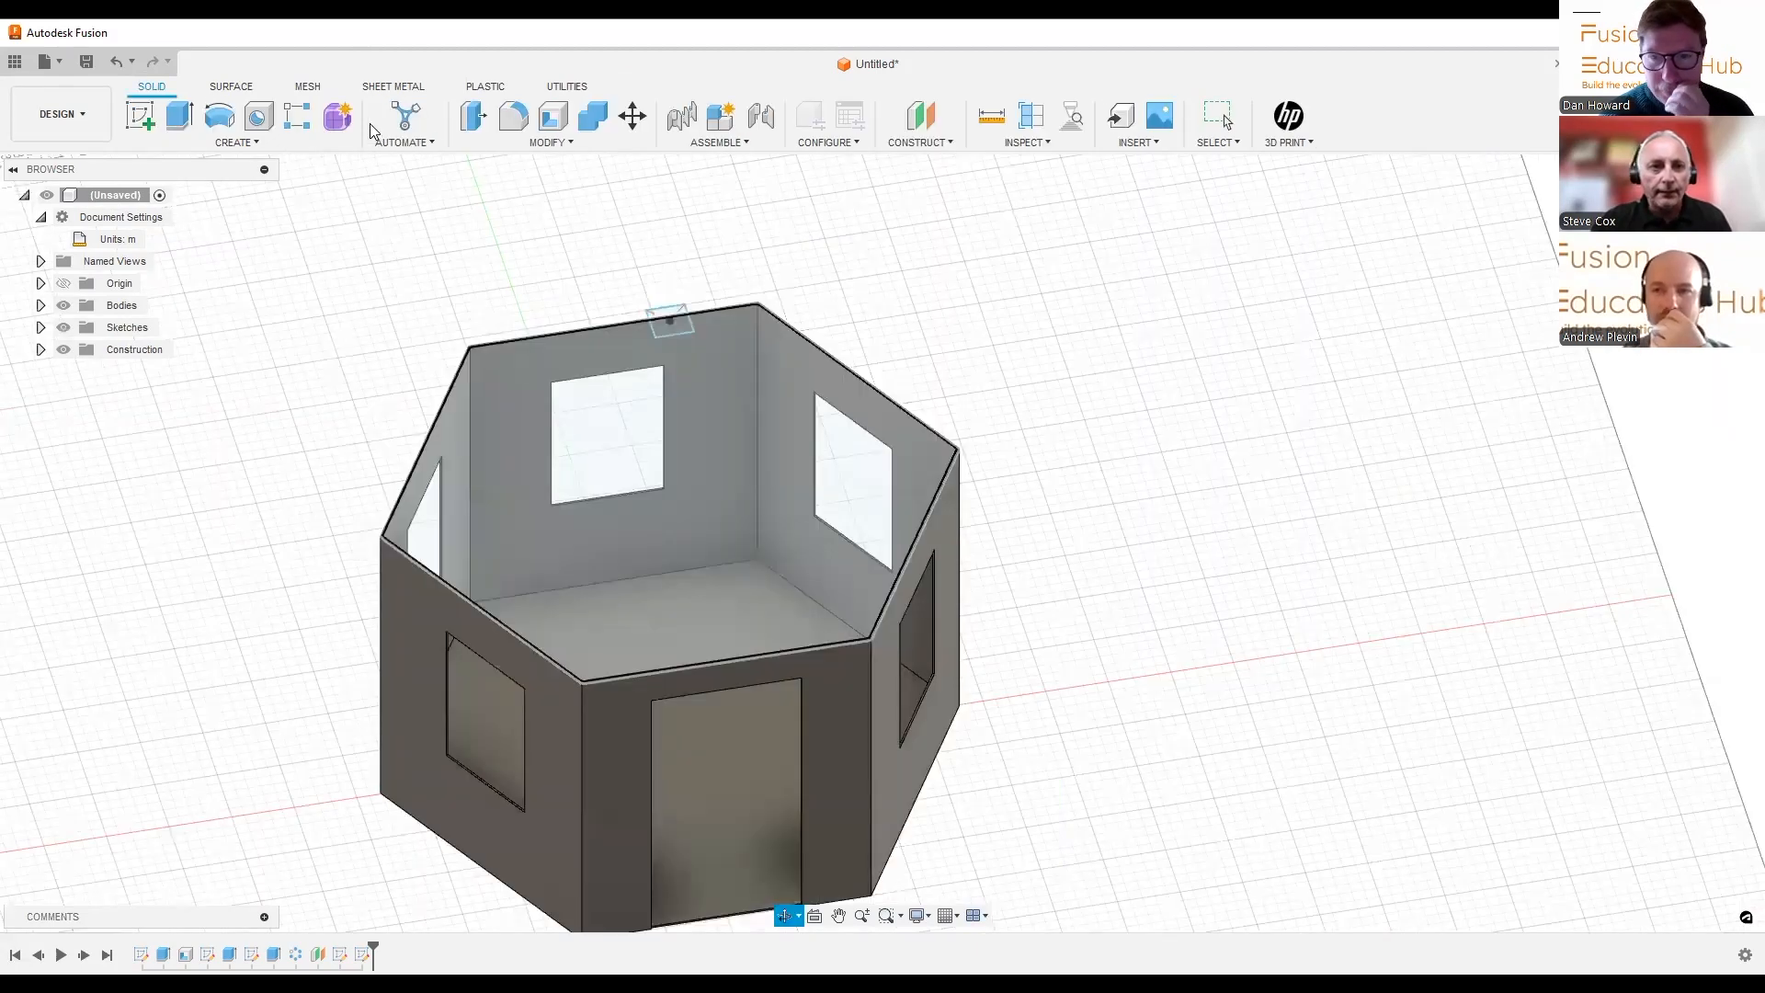
Loft a roof as a new body from the hexagonal wall outline to the small sketch profile above it
left_click(223, 141)
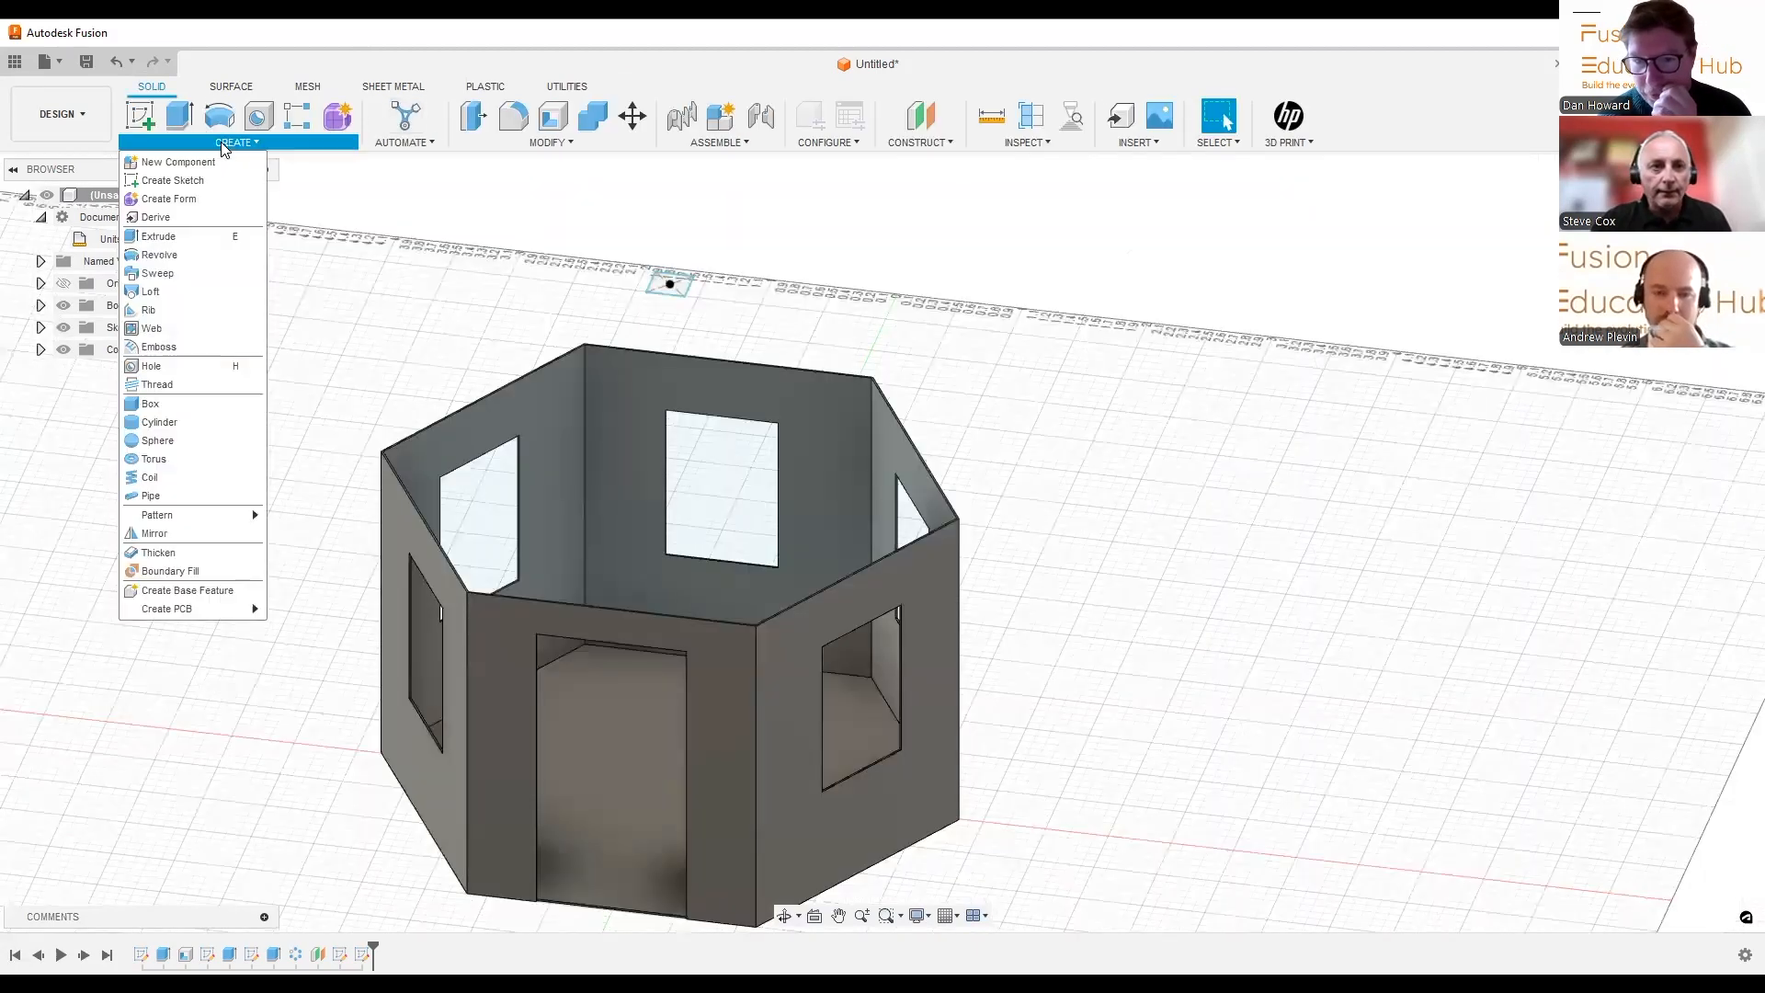
left_click(175, 291)
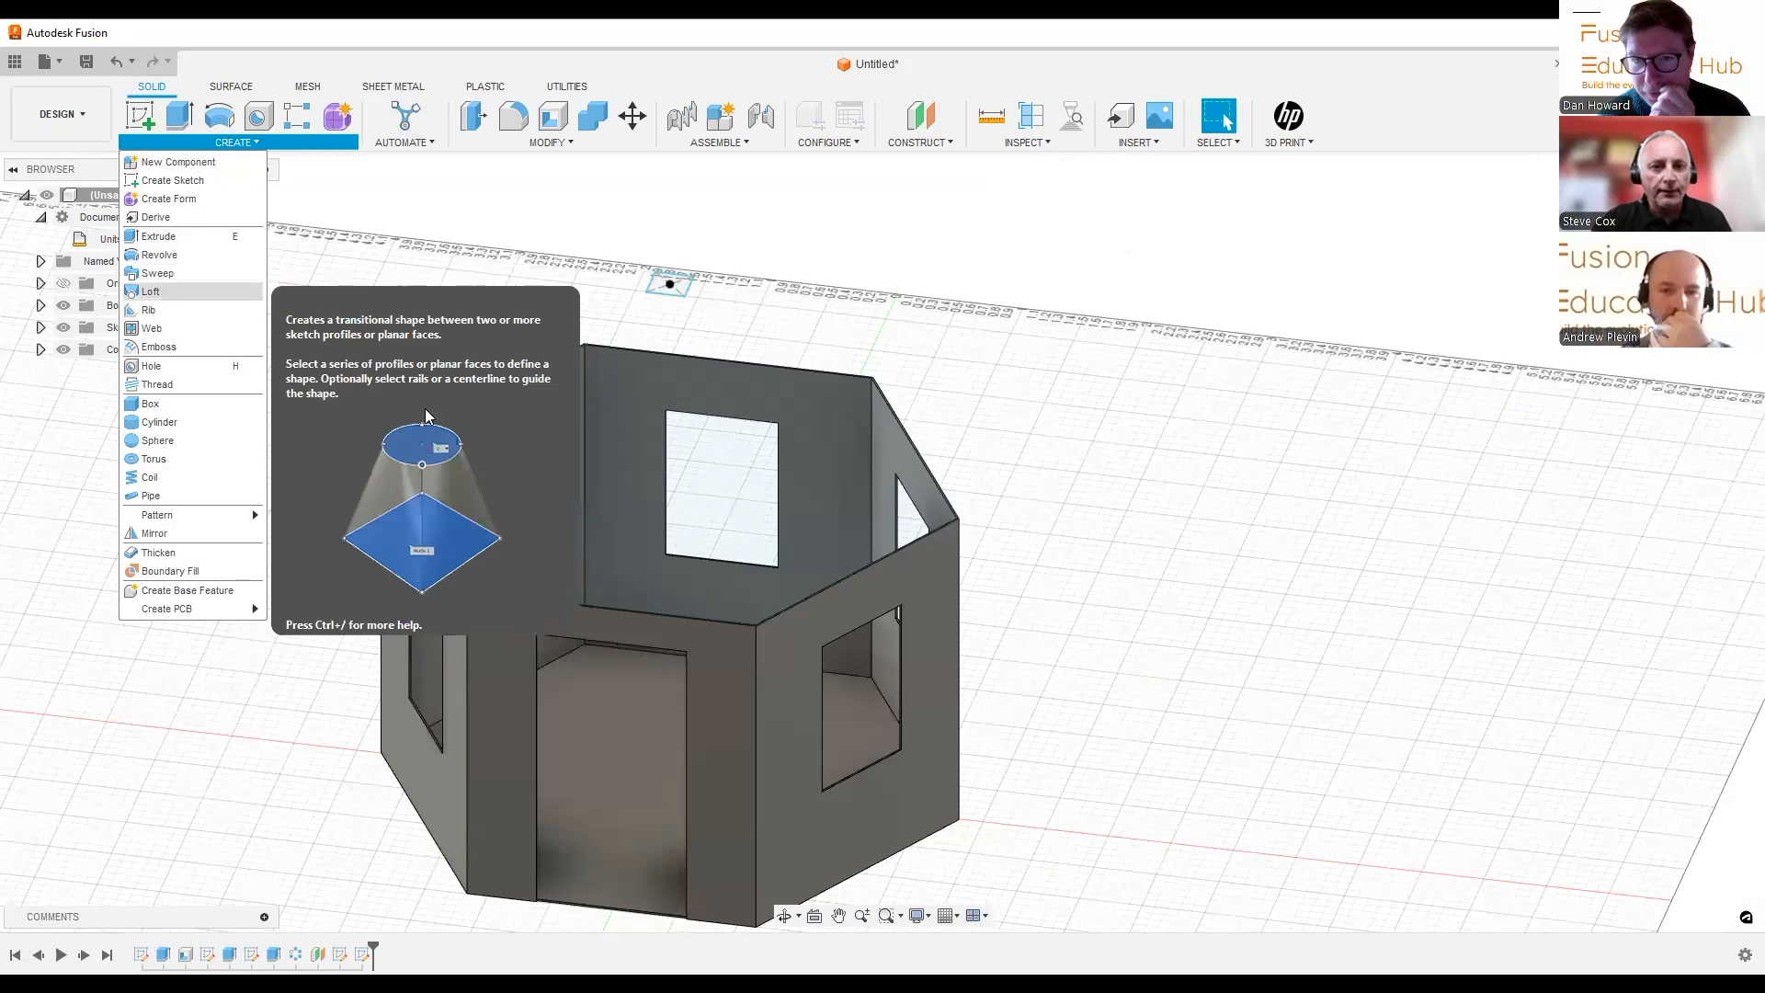
left_click(674, 356)
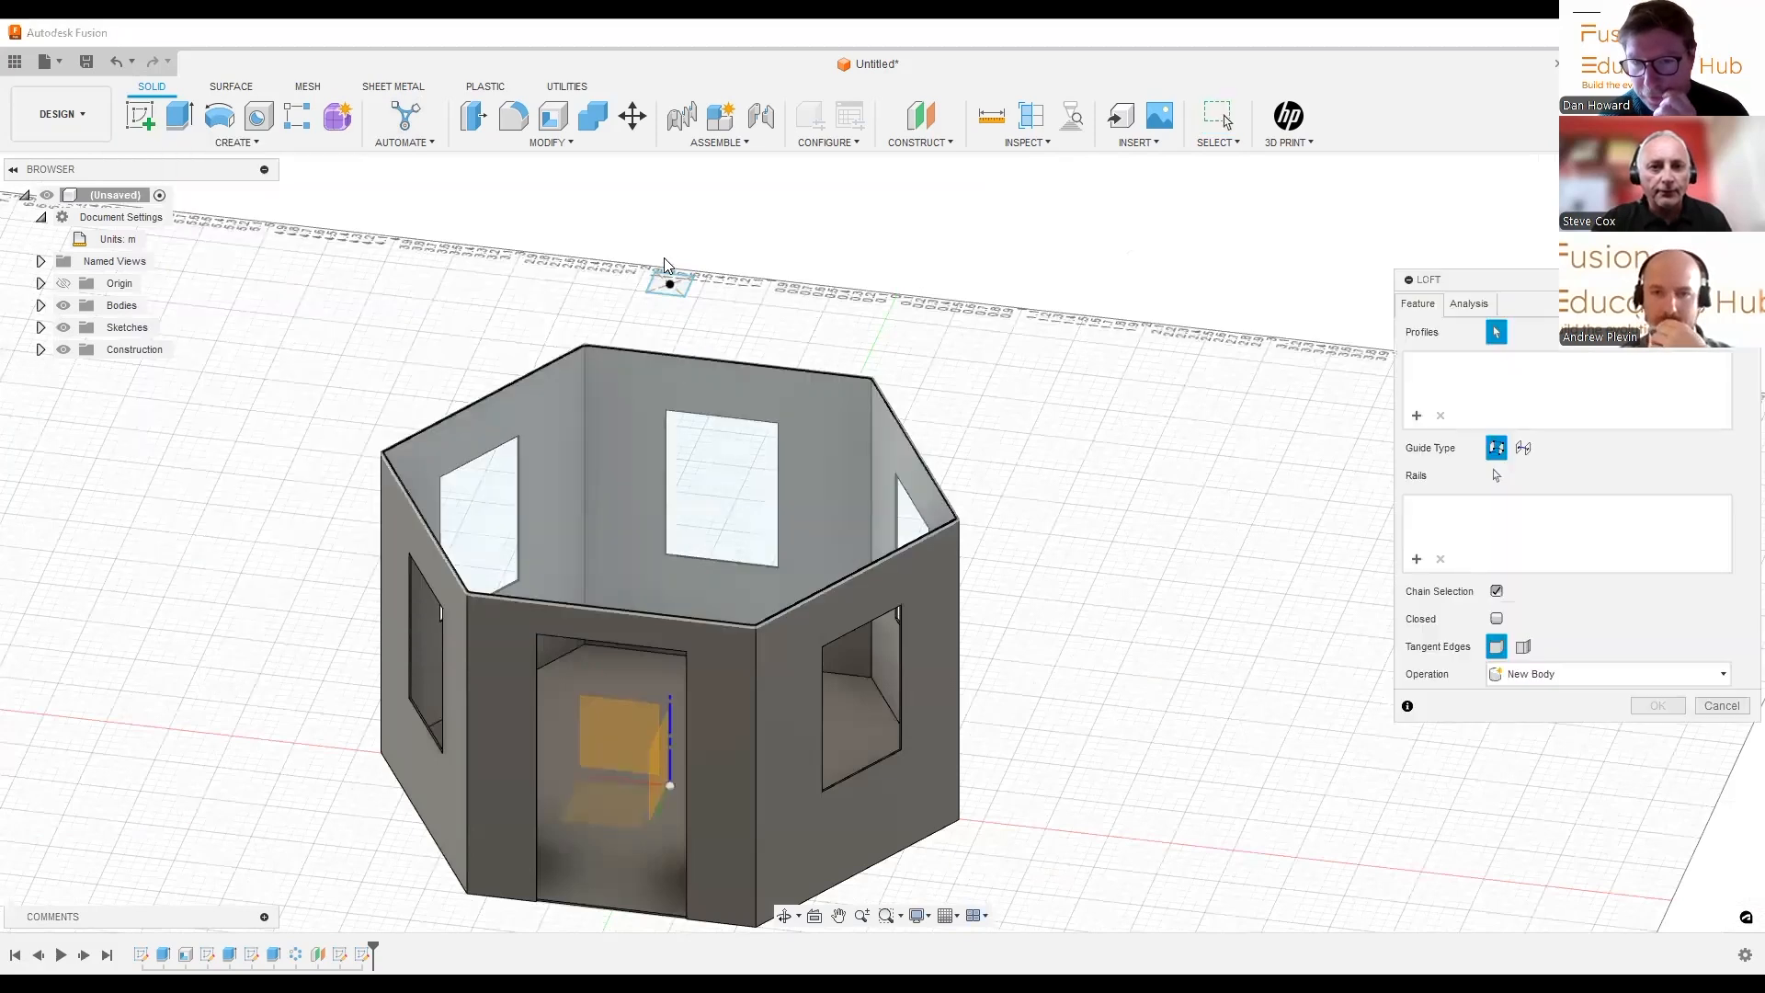
scroll(663, 259, "up", 3)
left_click(661, 265)
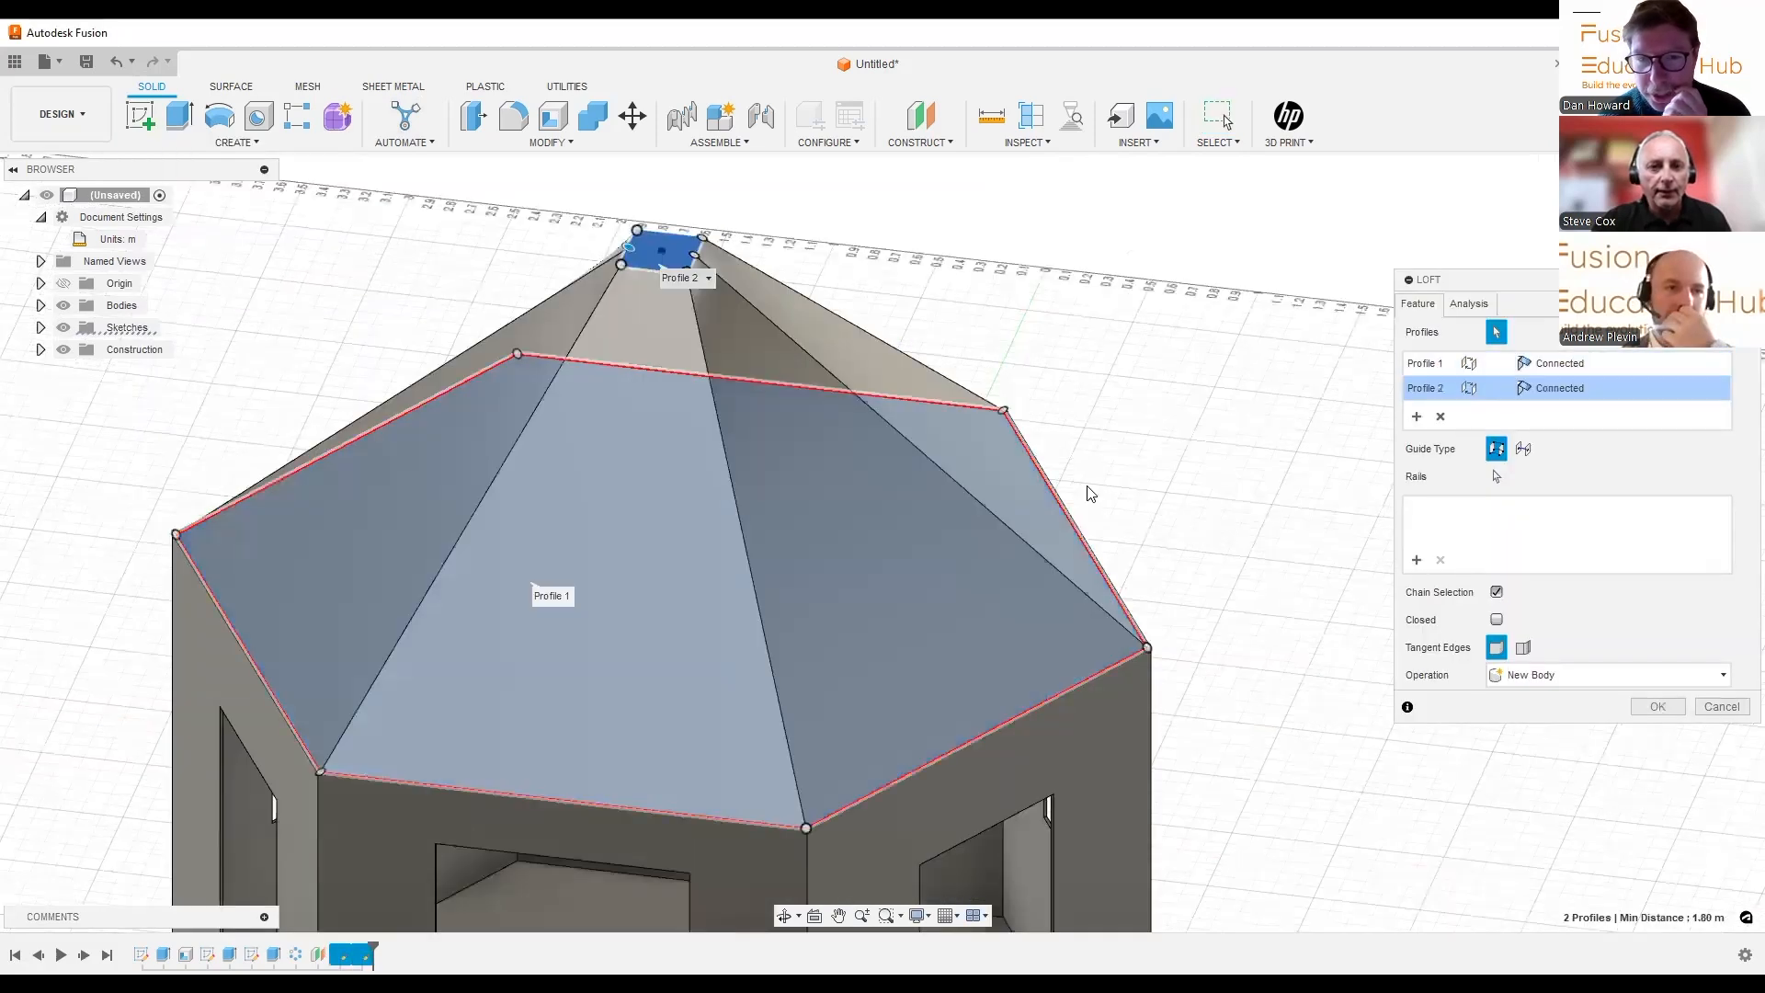
mouse_move(1048, 431)
middle_mouse_down("shift")
mouse_move(1078, 436)
mouse_move(1075, 501)
mouse_move(1129, 482)
middle_mouse_up("shift")
scroll(1107, 460, "down", 3)
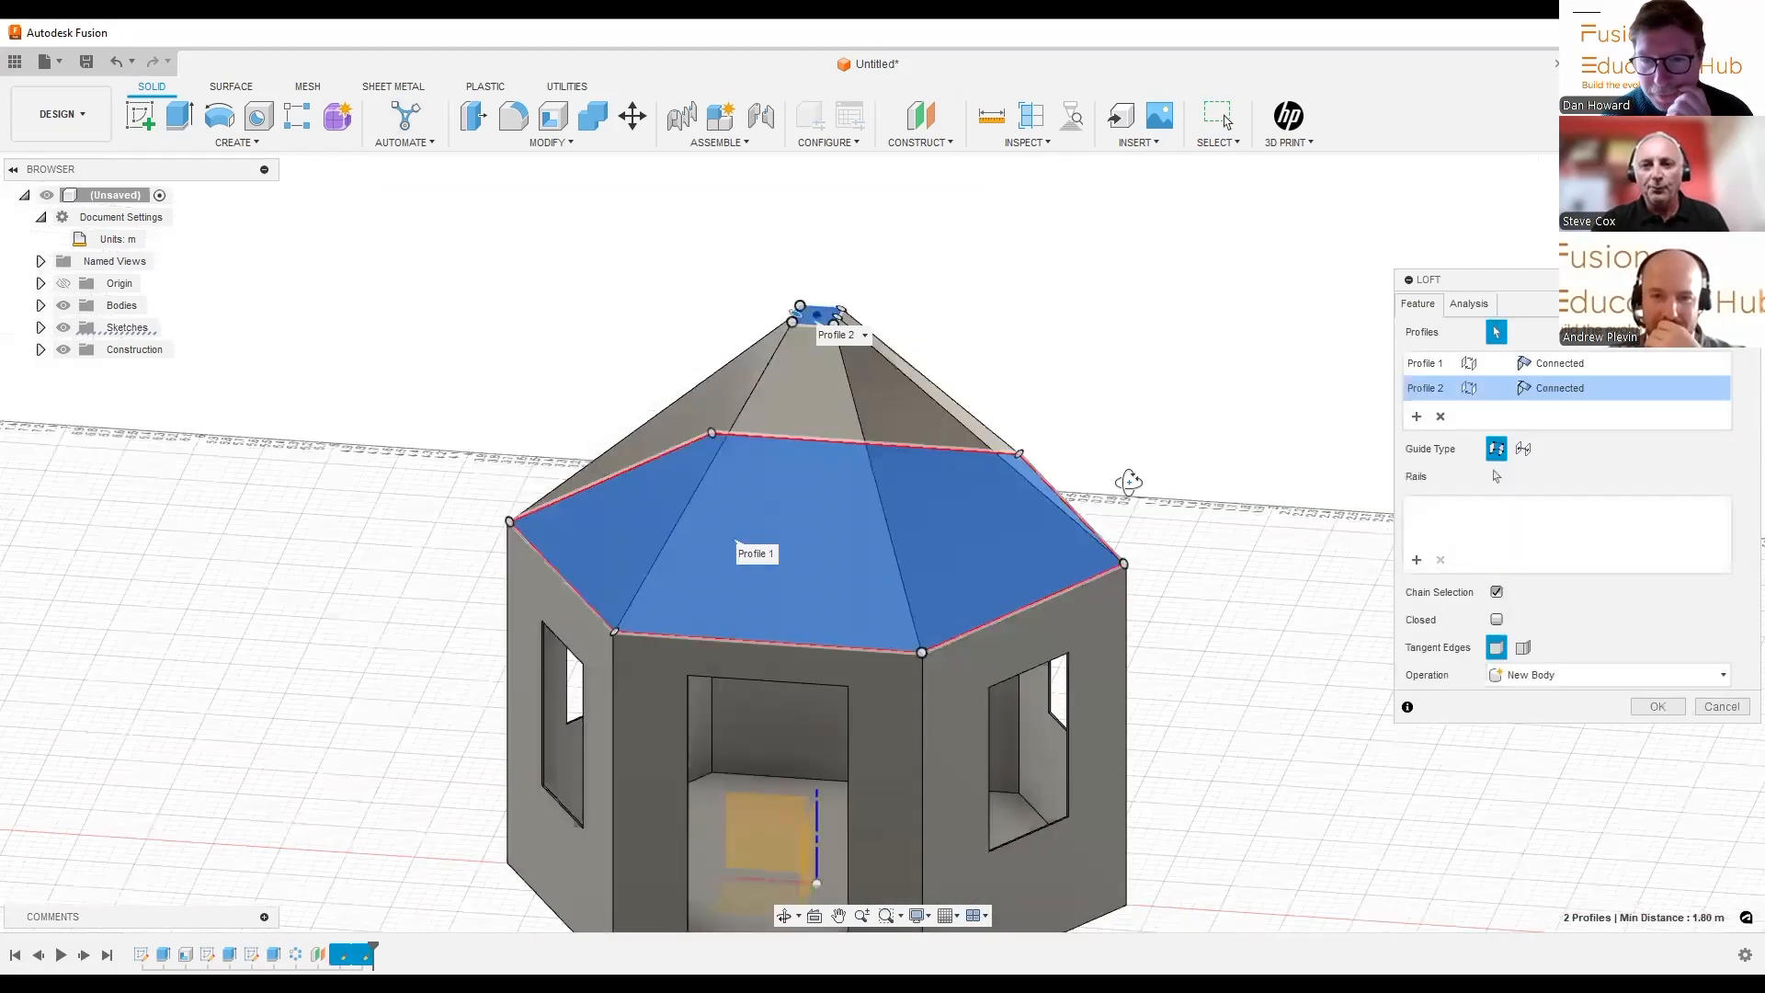
middle_click_drag(901, 439, 898, 421, "shift")
scroll(897, 413, "down", 3)
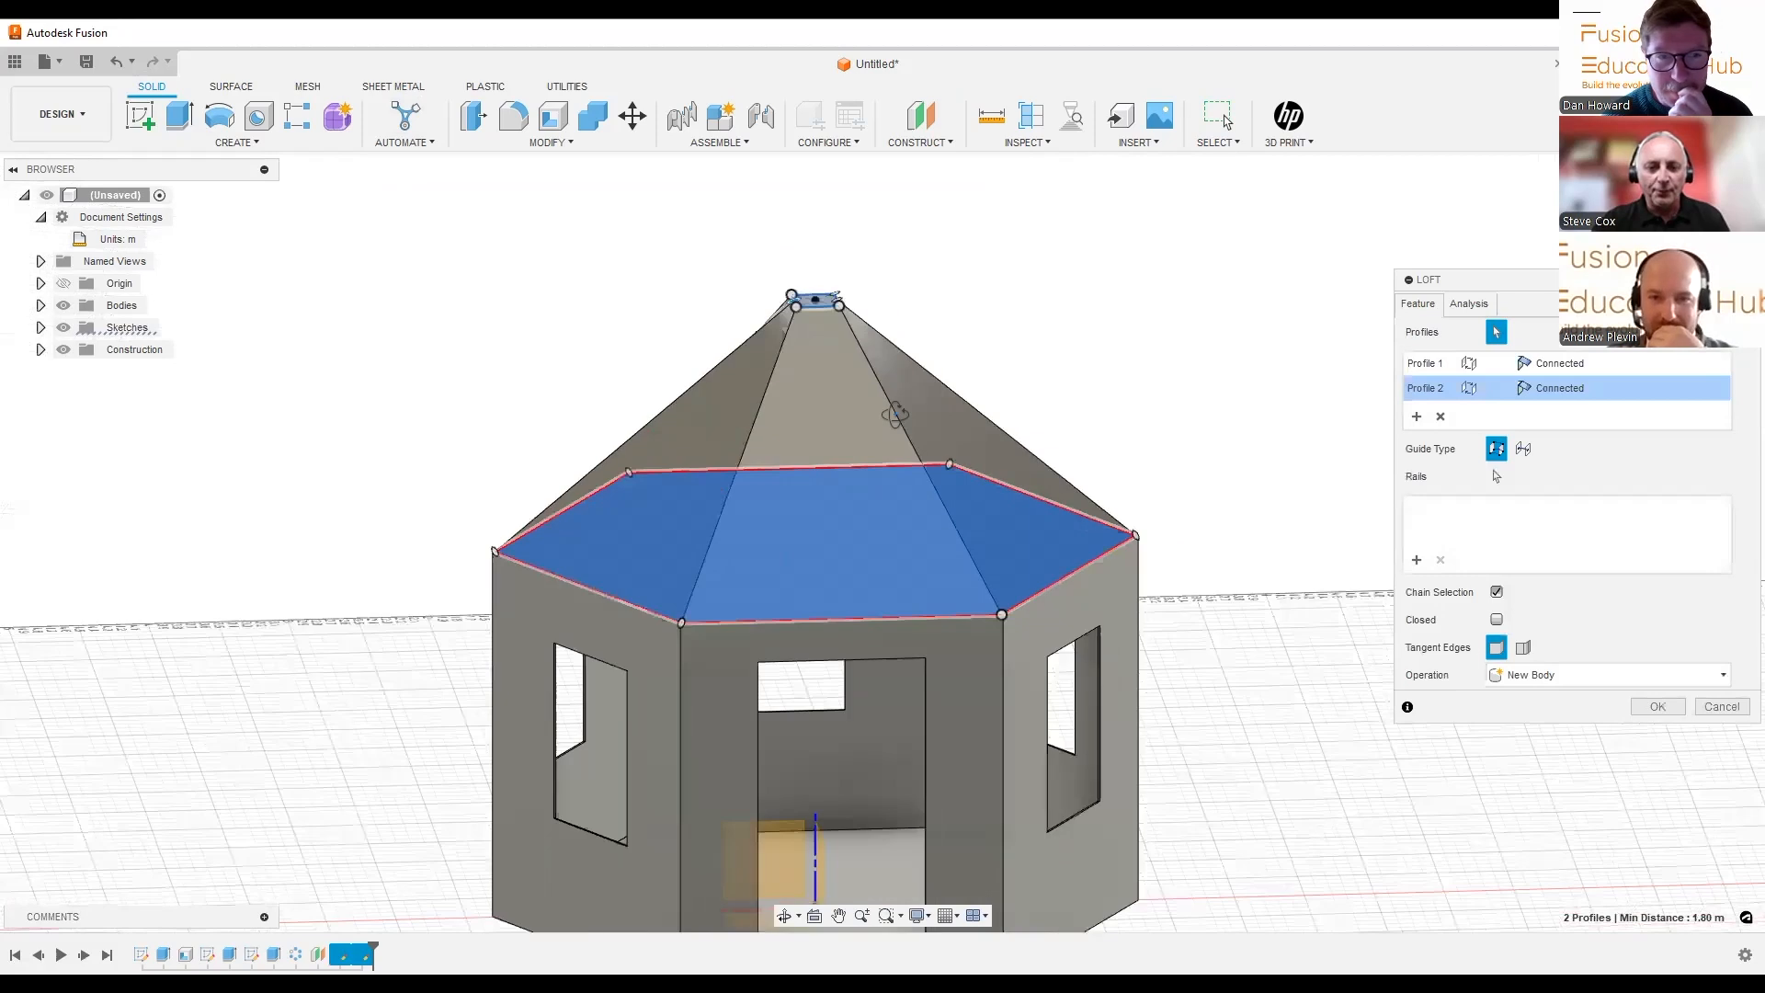
middle_click_drag(838, 404, 879, 445, "shift")
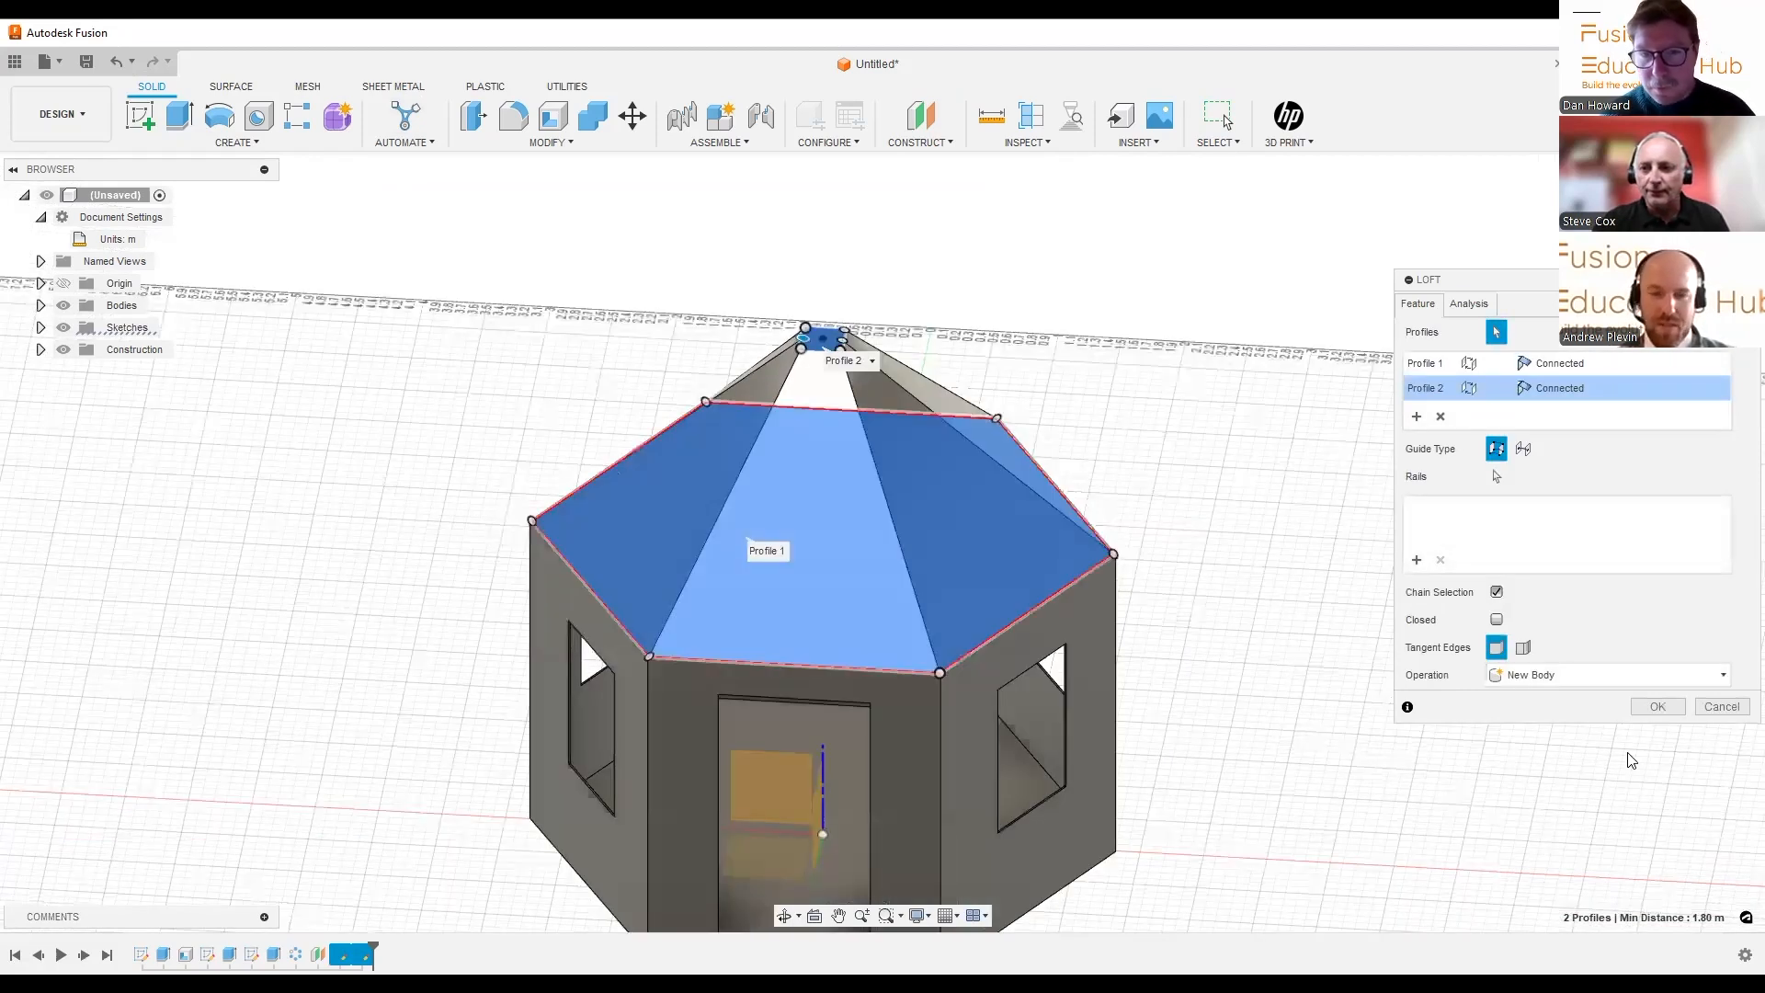
left_click(1654, 706)
Extrude the small flat face at the roof's peak 0.40 m with a -20 deg taper, joined to the roof
middle_click_drag(1221, 536, 975, 350, "shift")
scroll(824, 322, "up", 5)
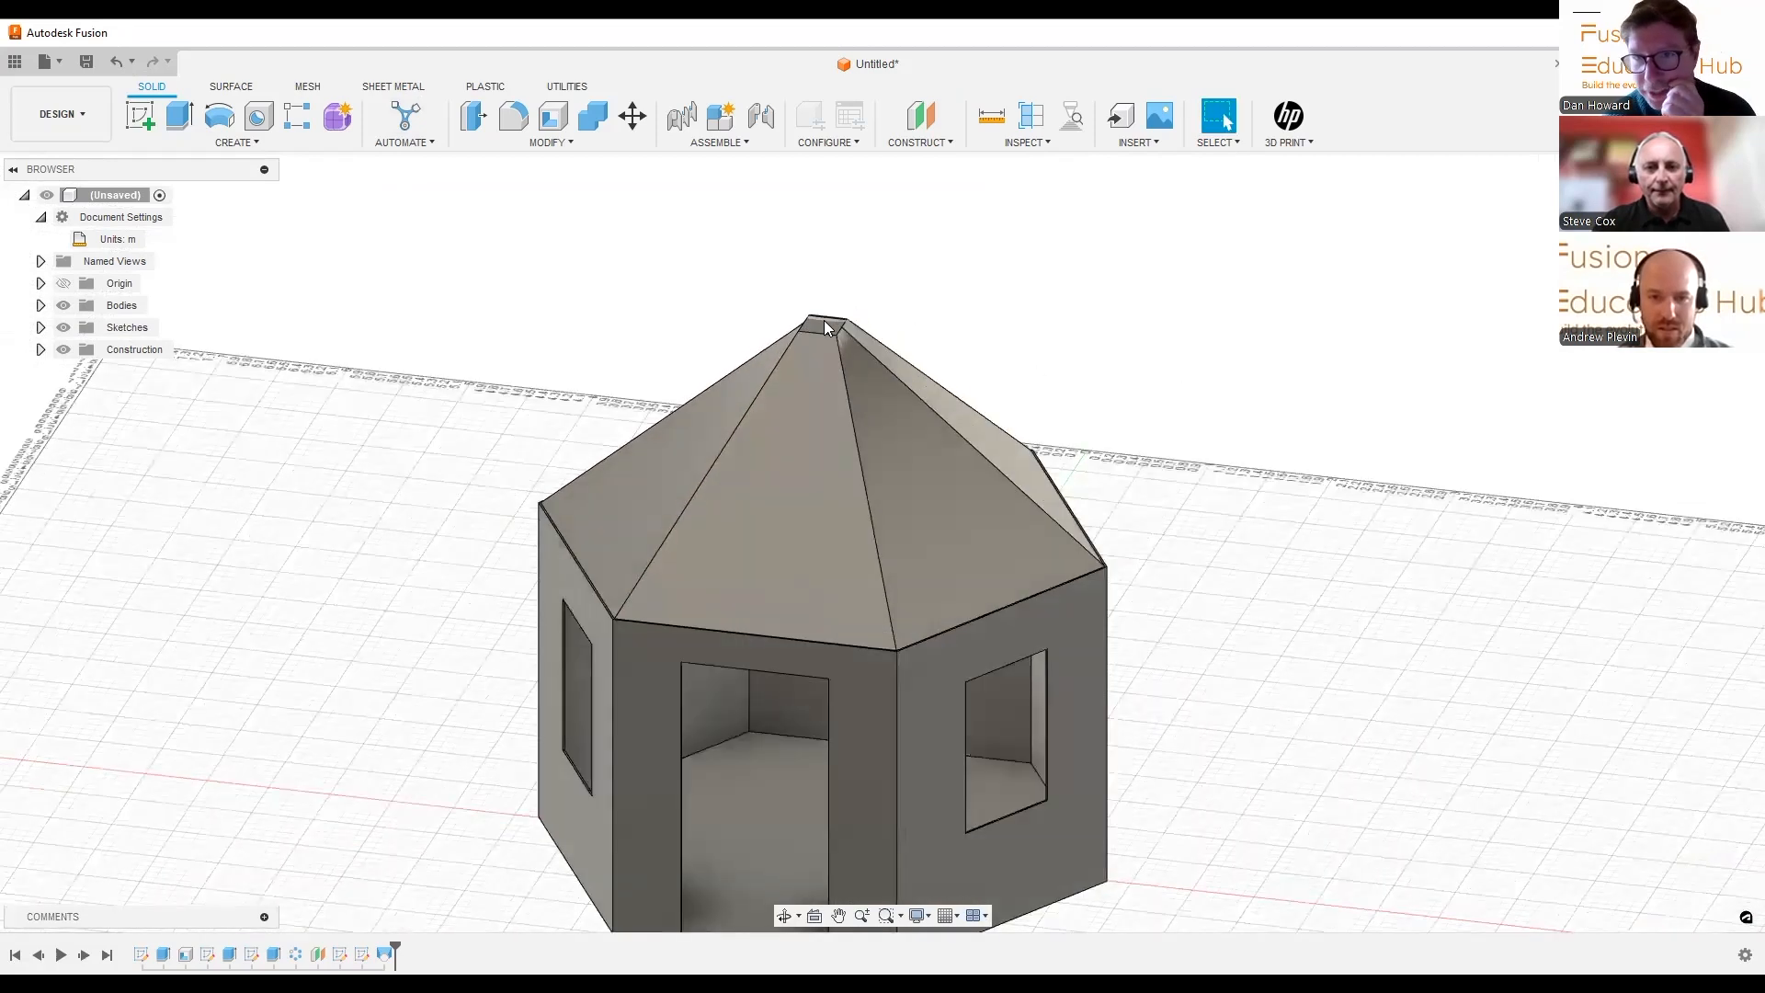
left_click(838, 333)
middle_click_drag(839, 333, 781, 423)
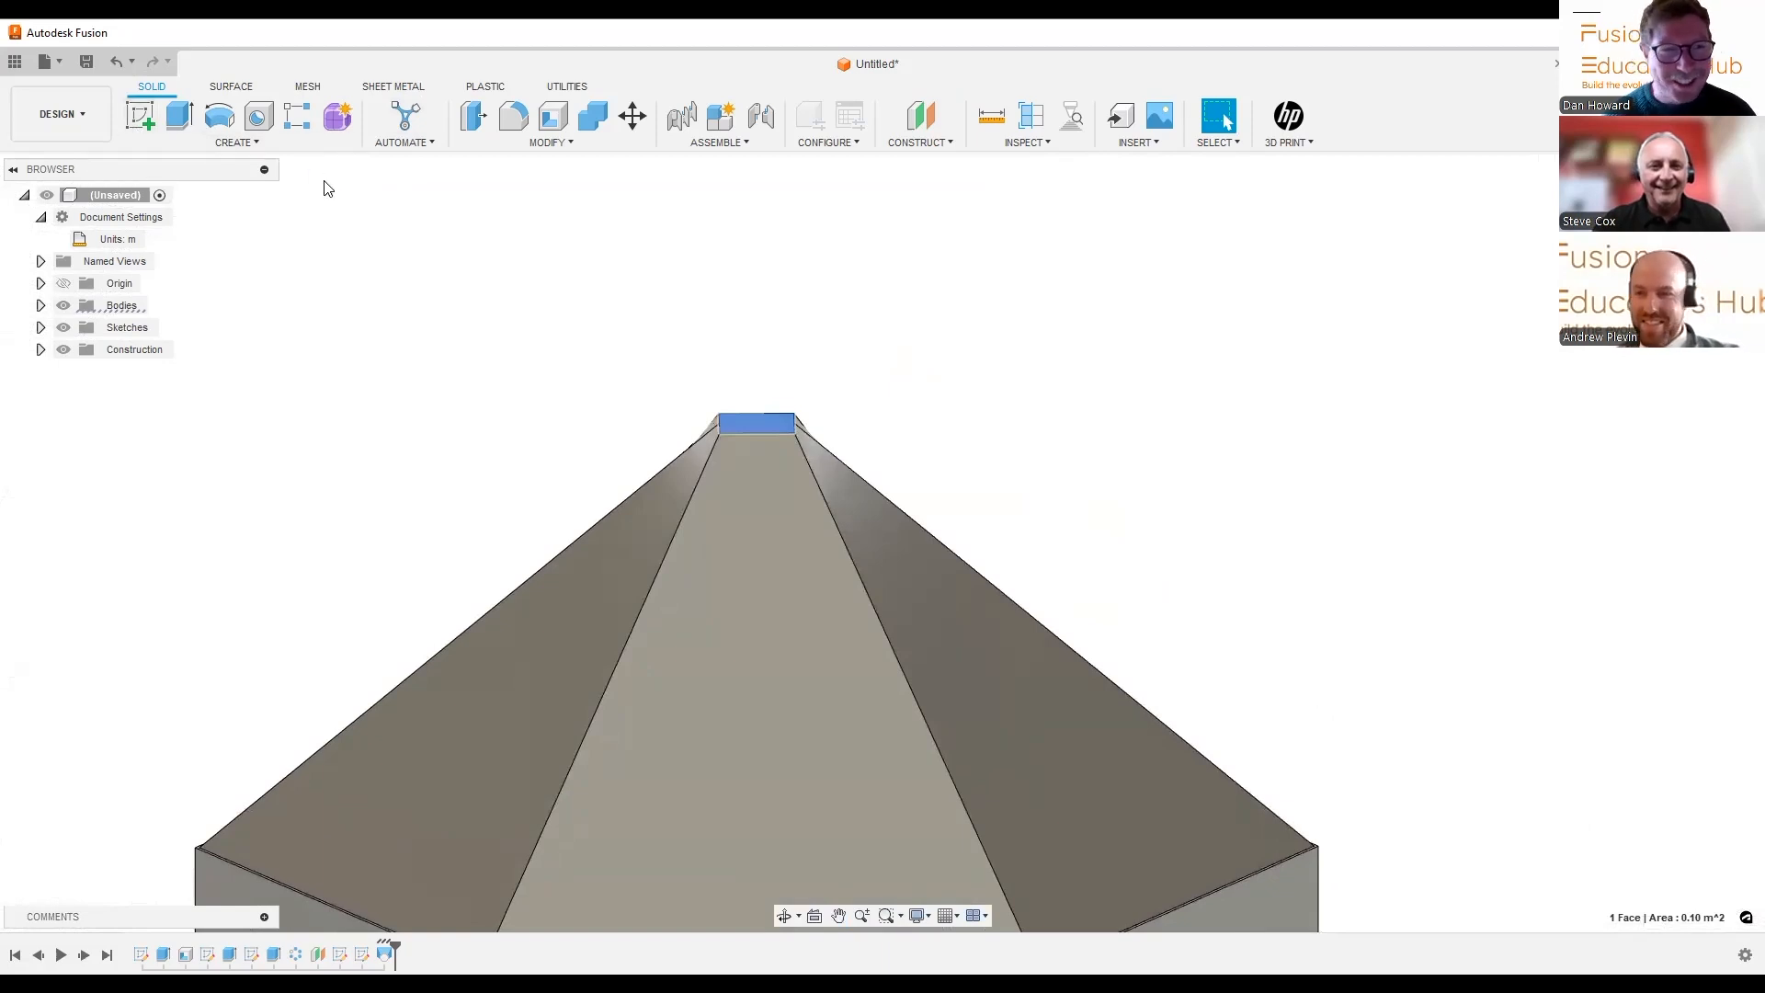
key("e")
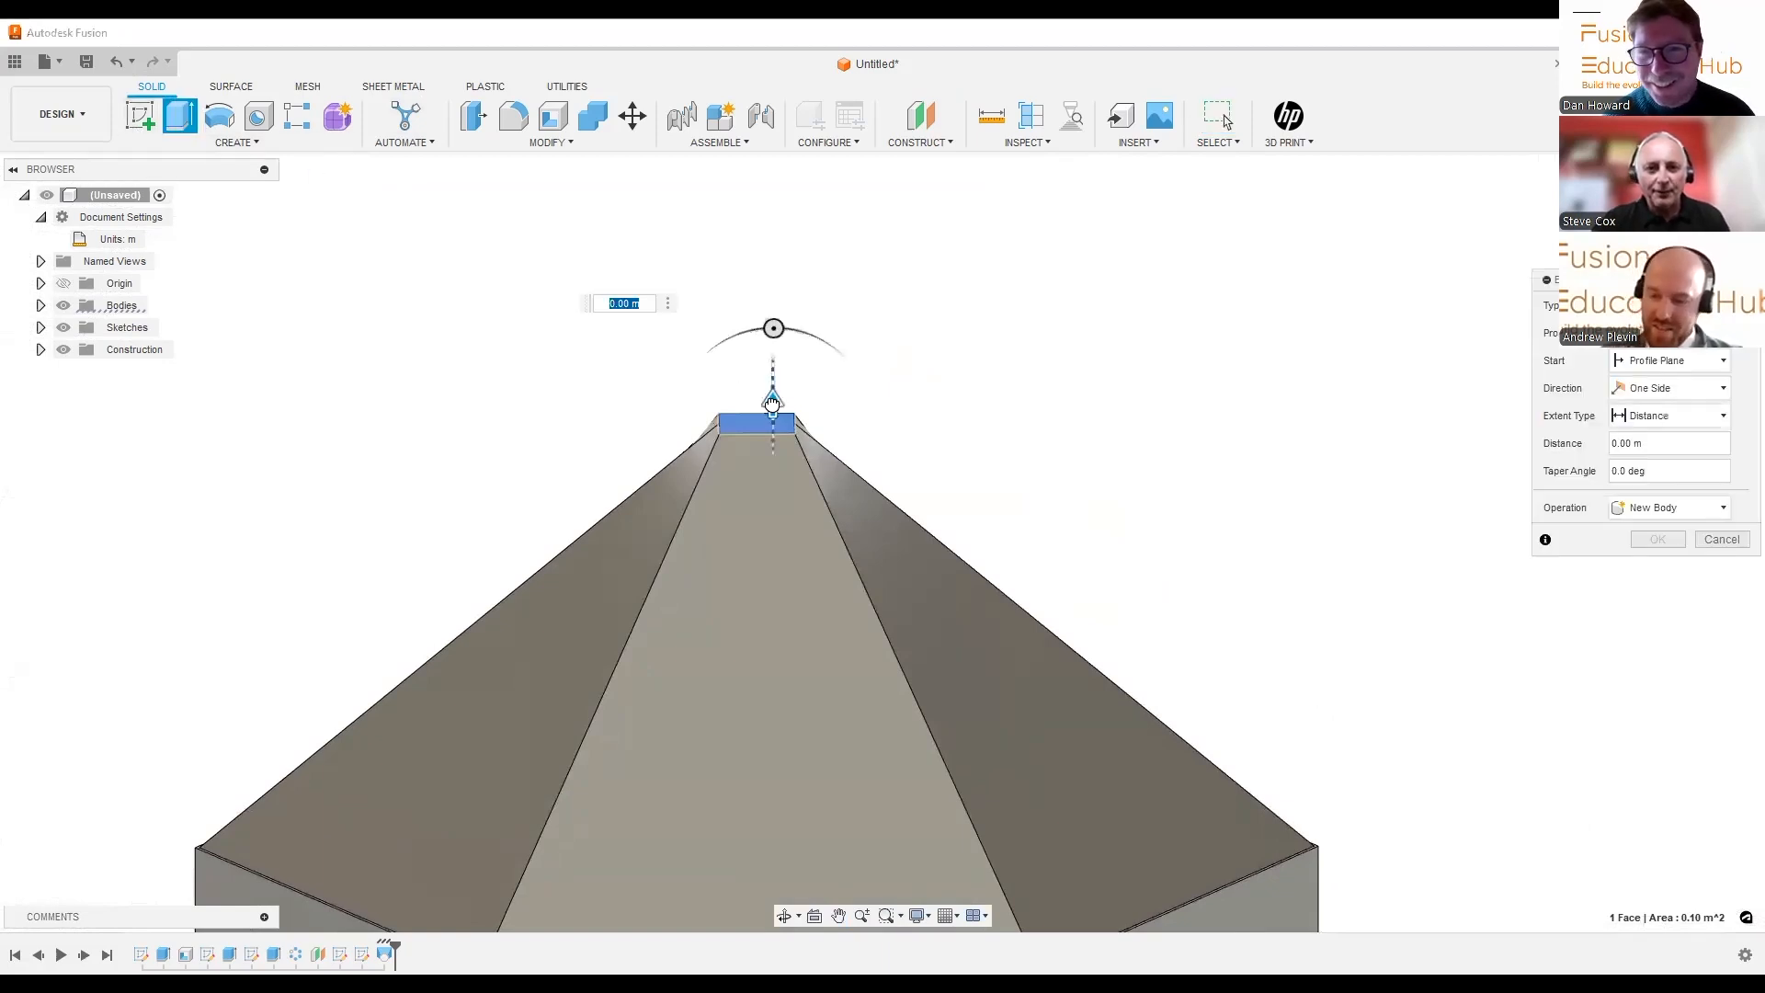
mouse_move(770, 310)
left_mouse_down()
mouse_move(784, 244)
mouse_move(742, 237)
left_mouse_up()
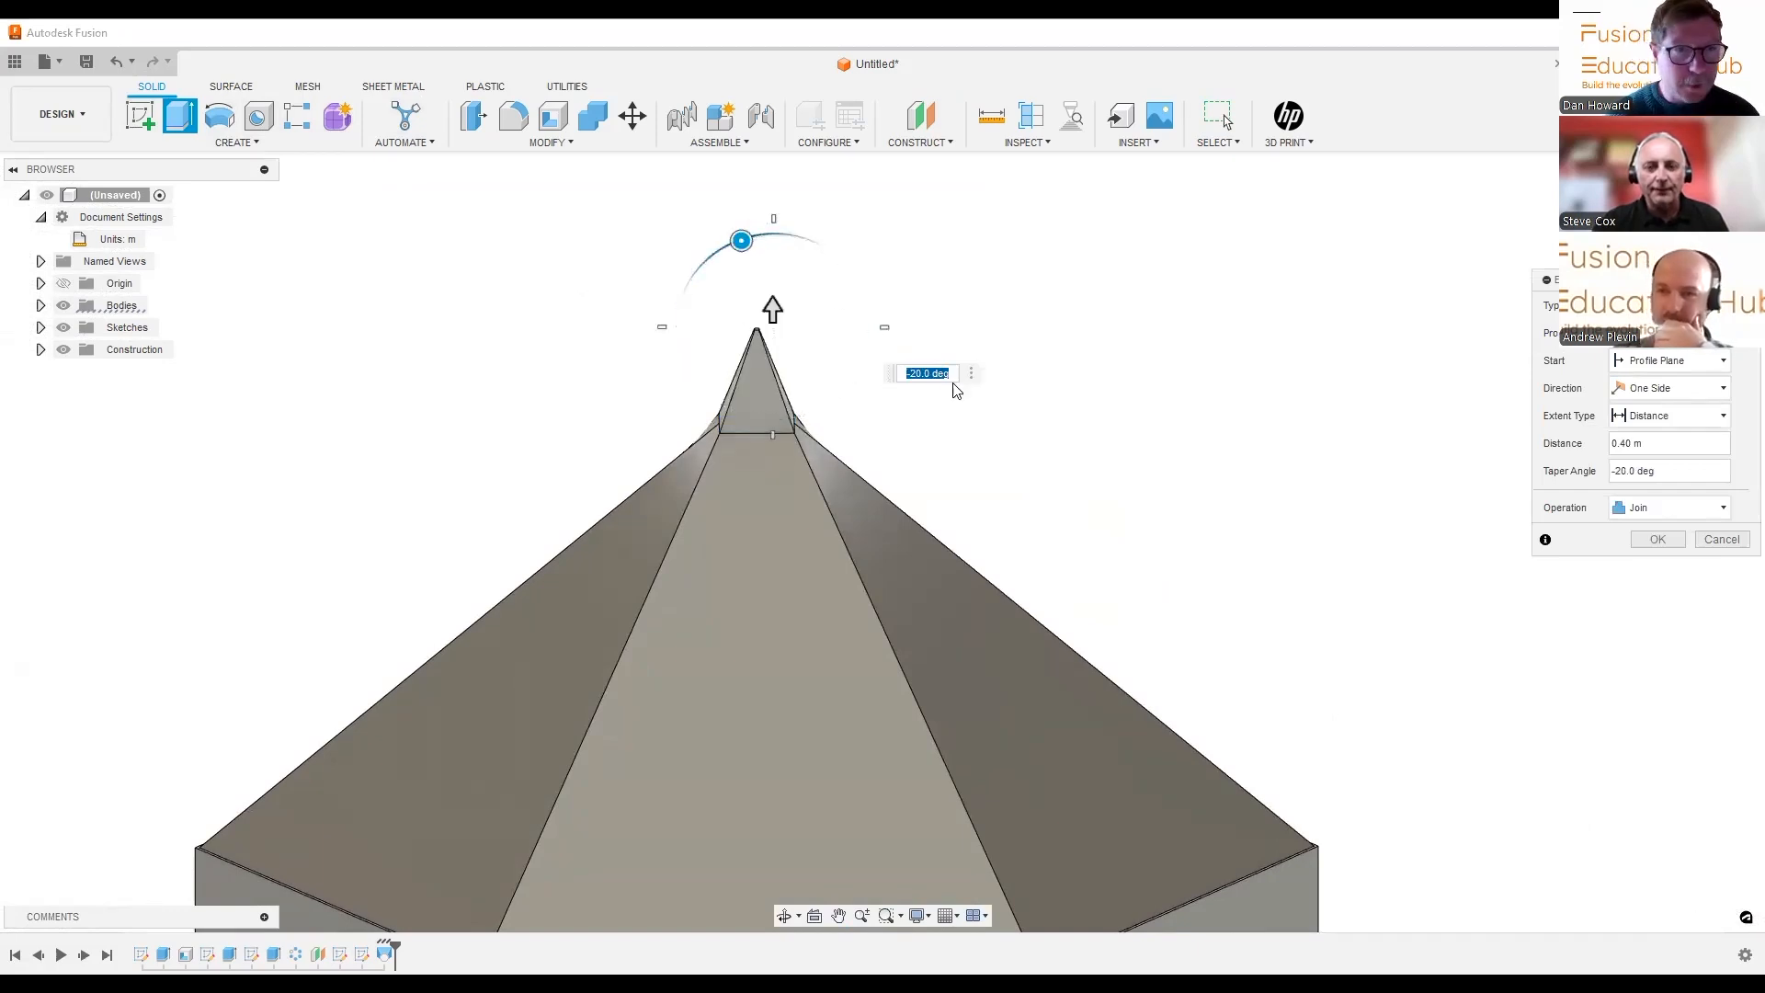
scroll(956, 395, "down", 3)
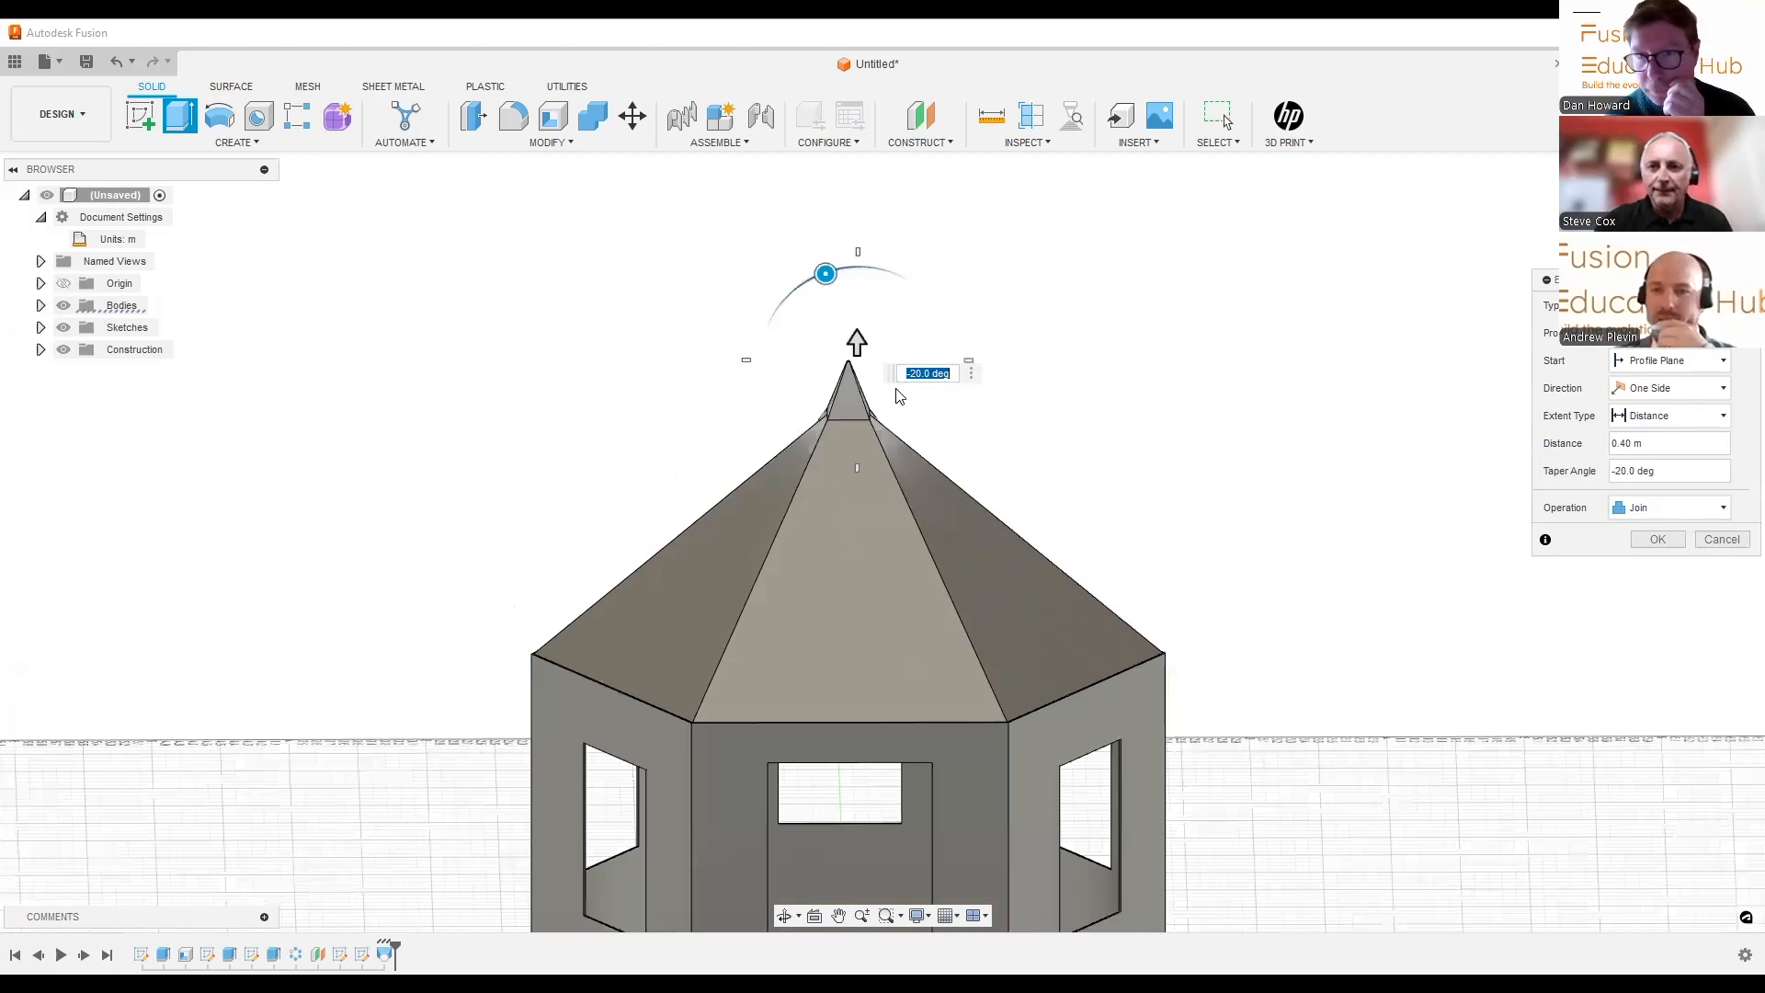
middle_click_drag(899, 395, 853, 414, "shift")
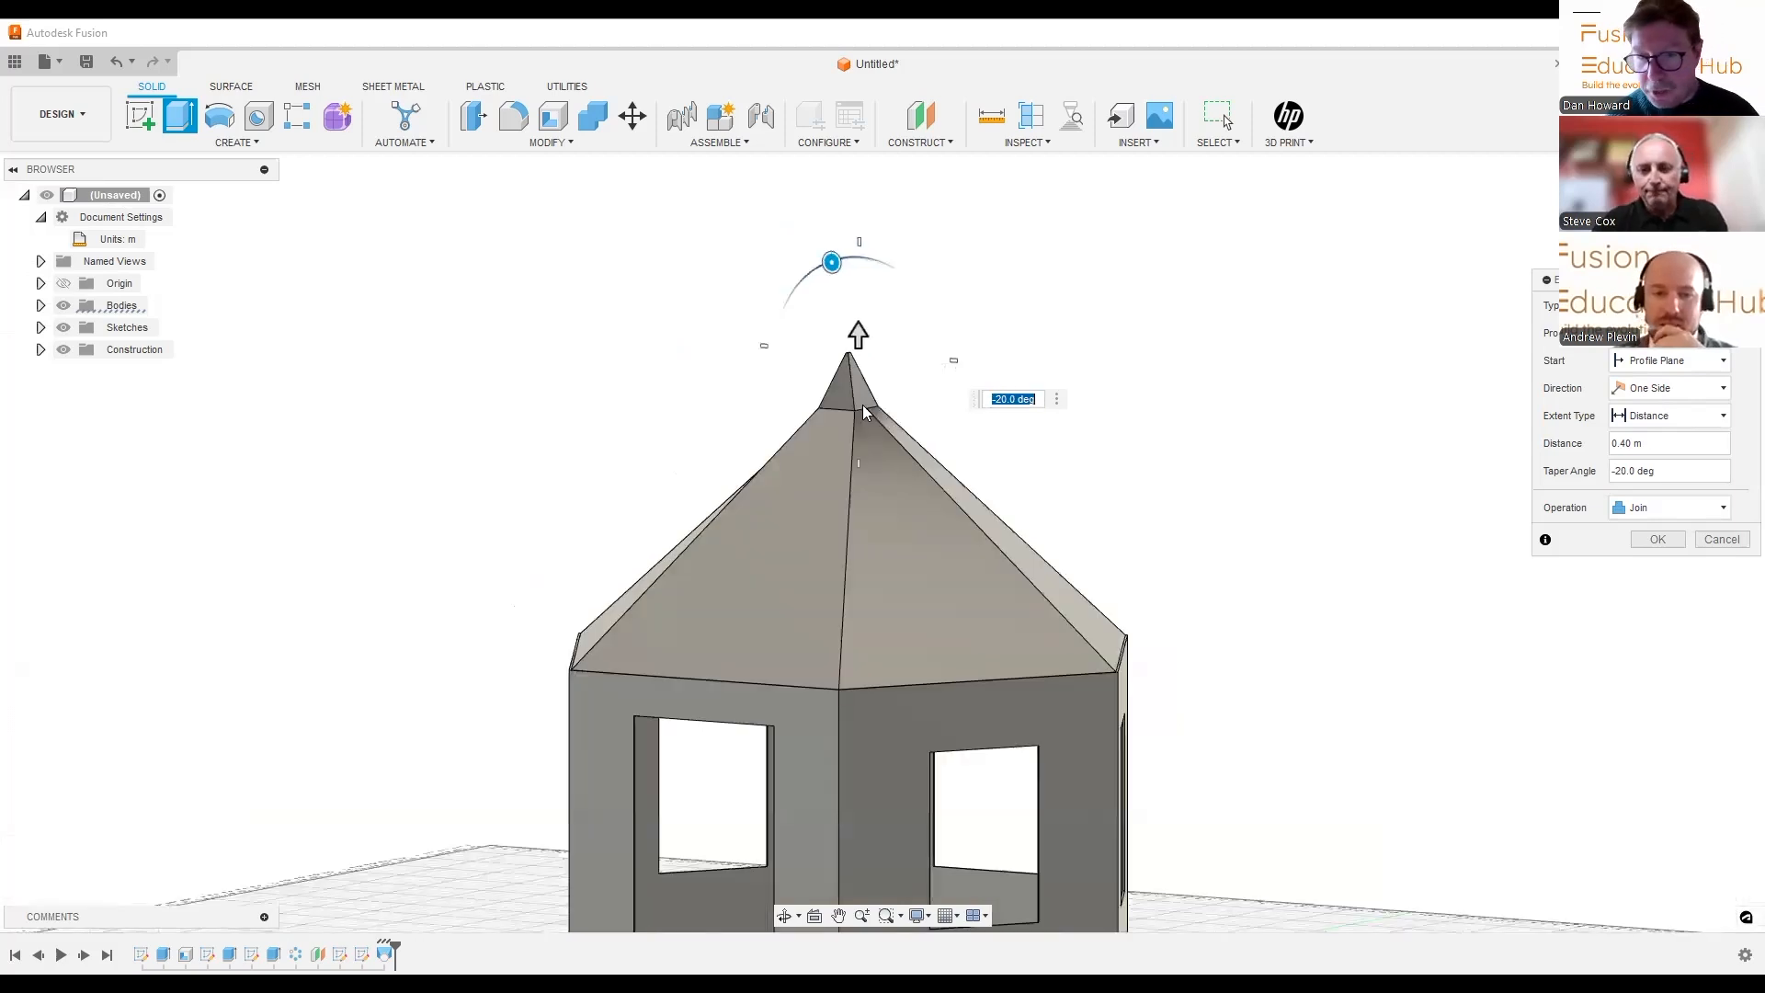
key("Return")
Sketch on a windowed wall of the hexagonal building and offset the window opening's outline outward to form a frame profile
middle_click_drag(776, 553, 859, 648, "shift")
scroll(862, 557, "up", 3)
middle_click_drag(746, 450, 631, 637, "shift")
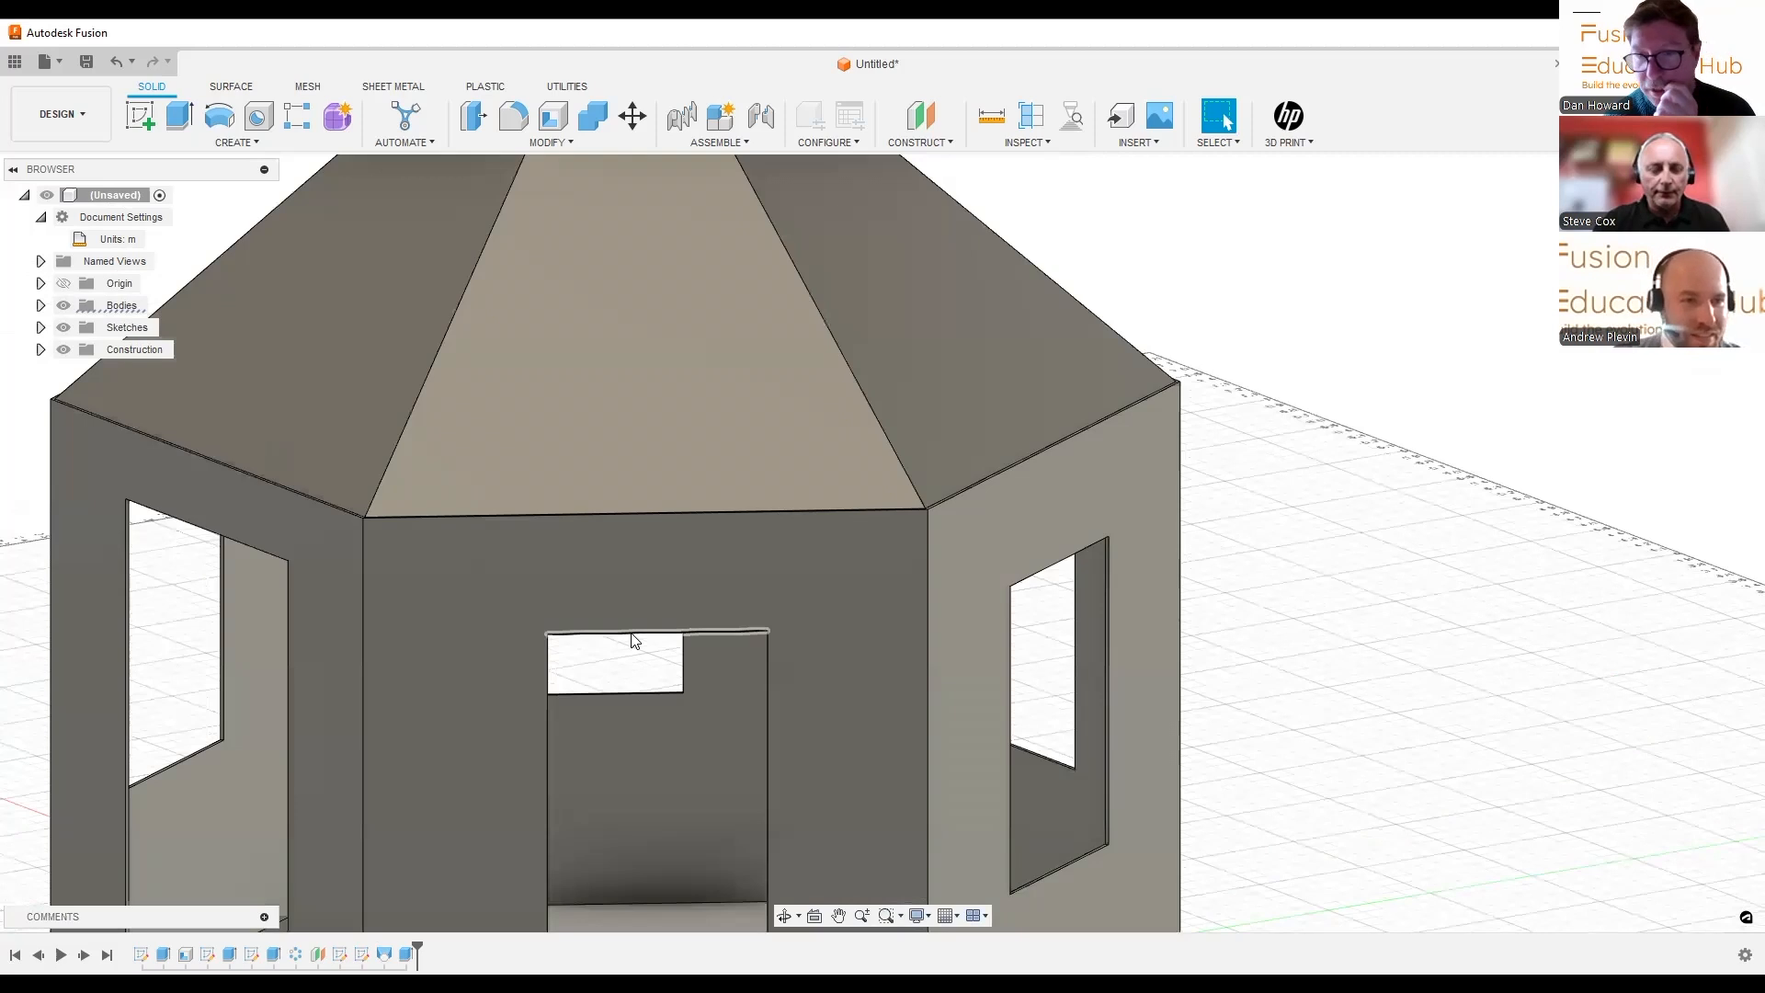
left_click(140, 115)
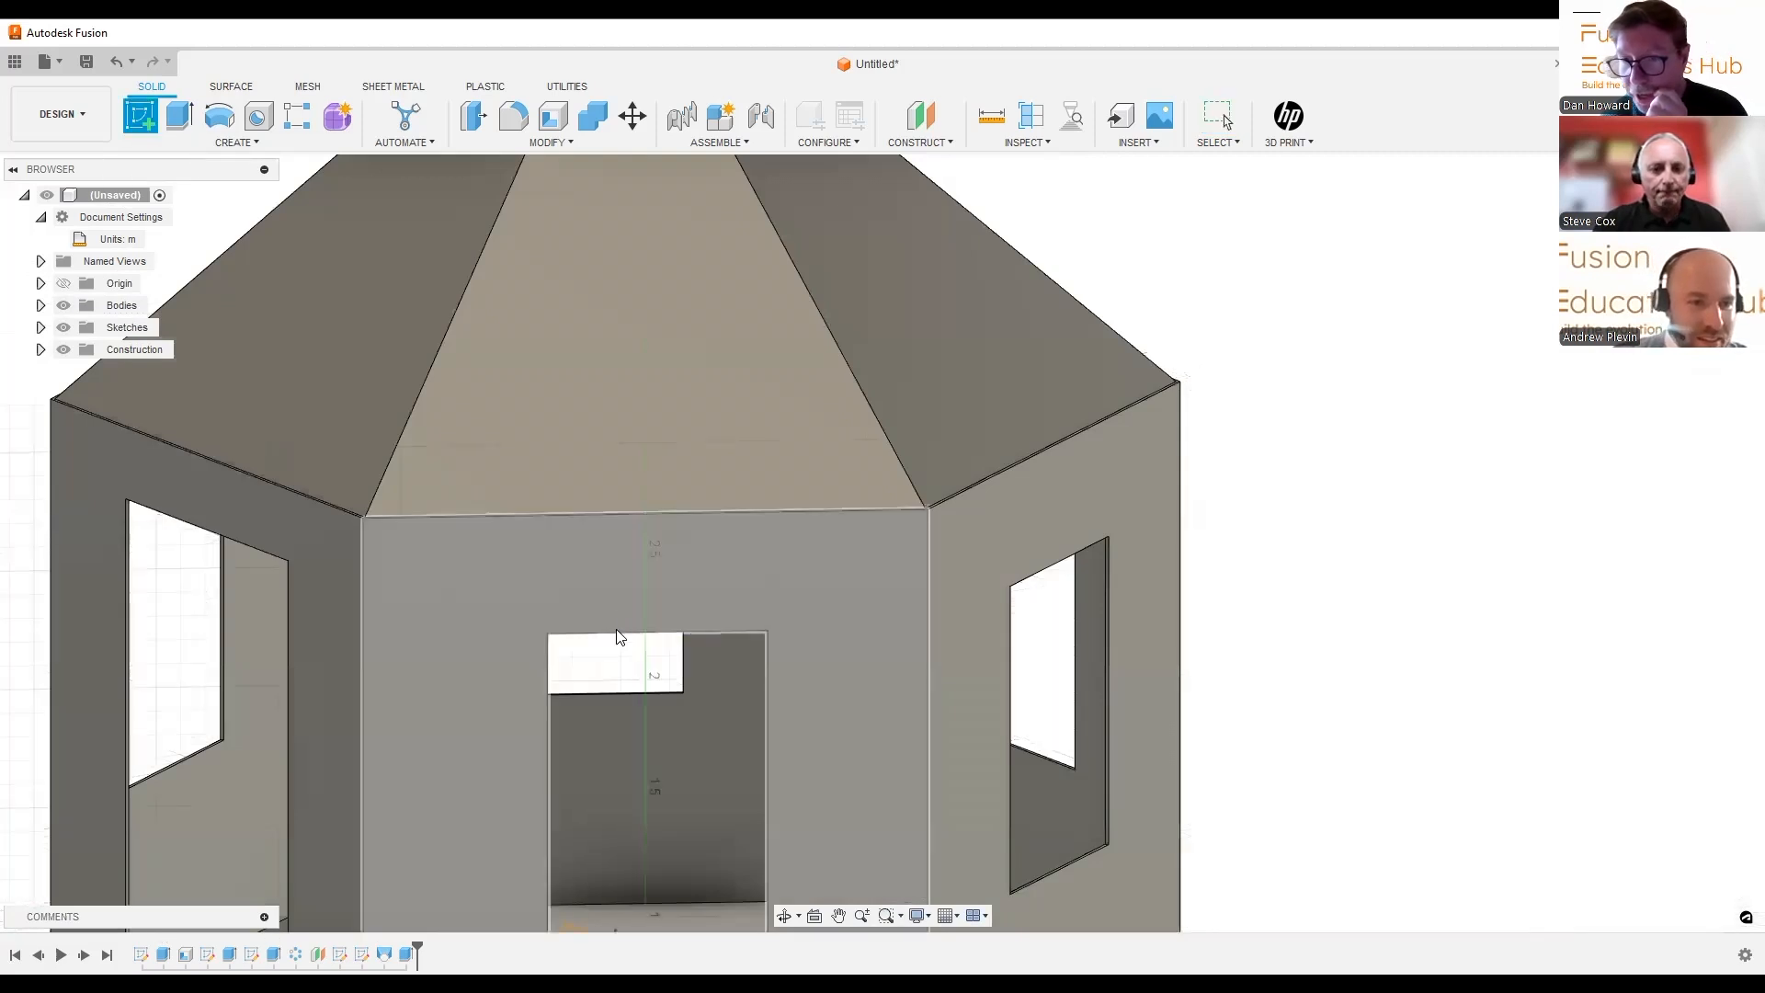
left_click(639, 528)
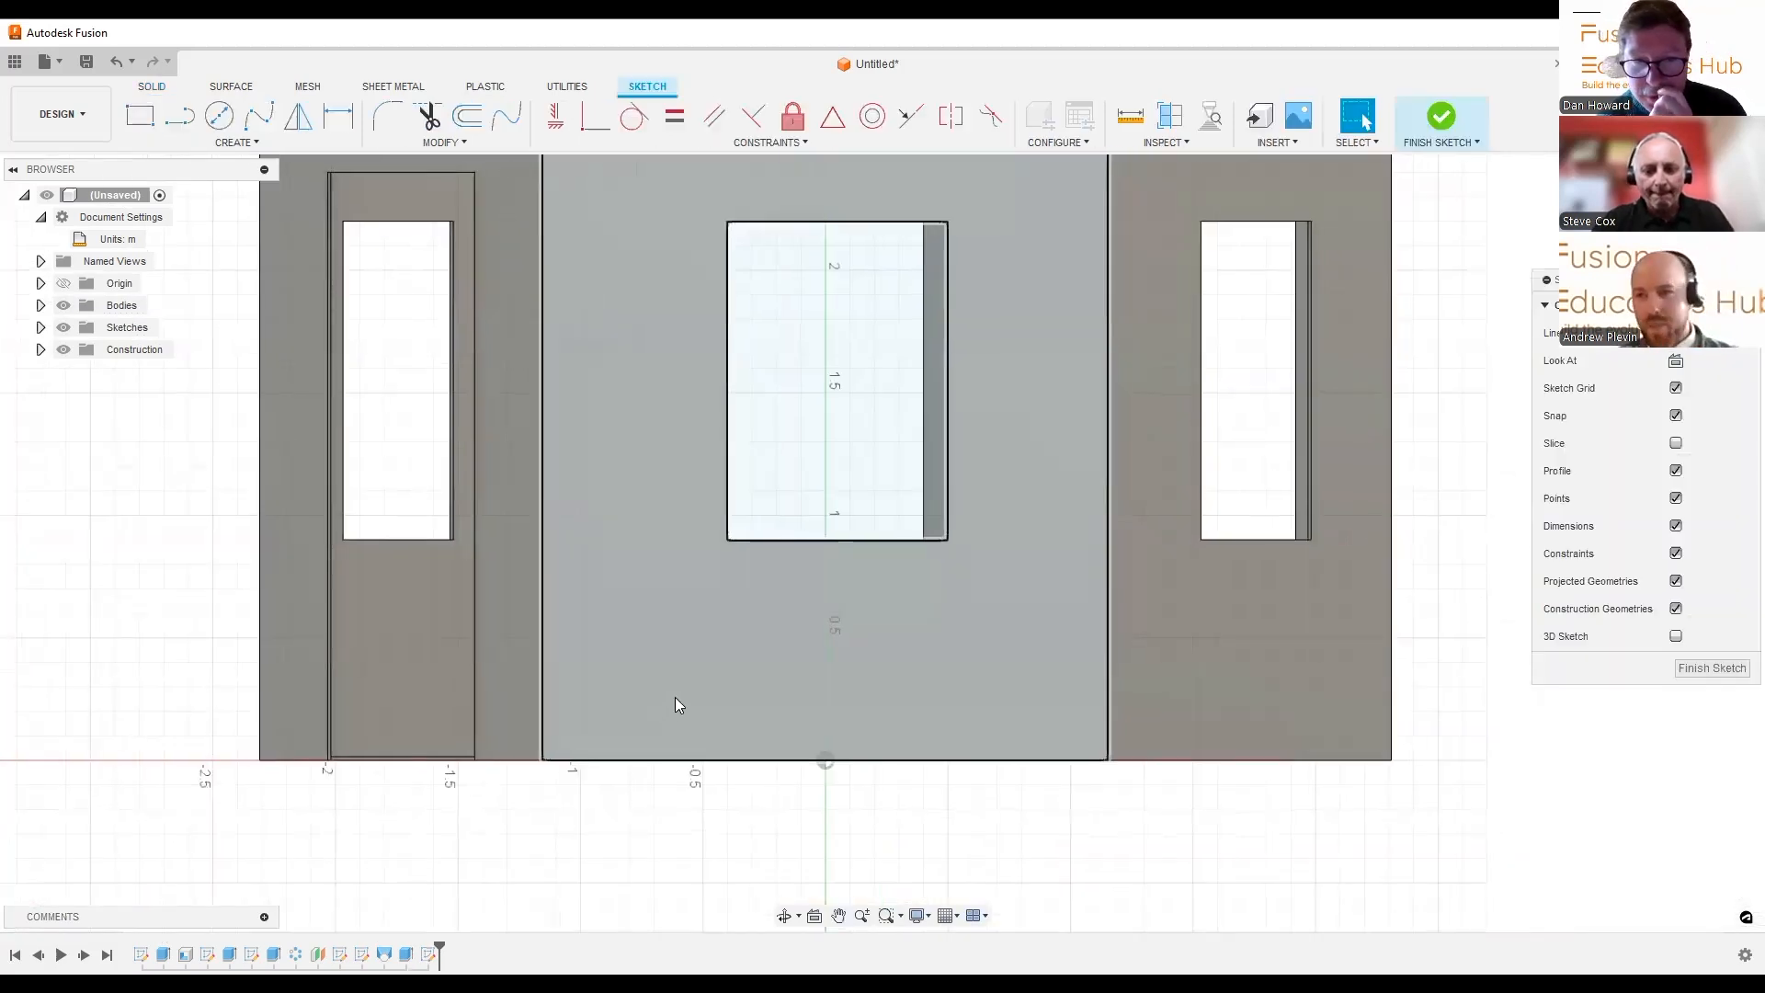
key("o")
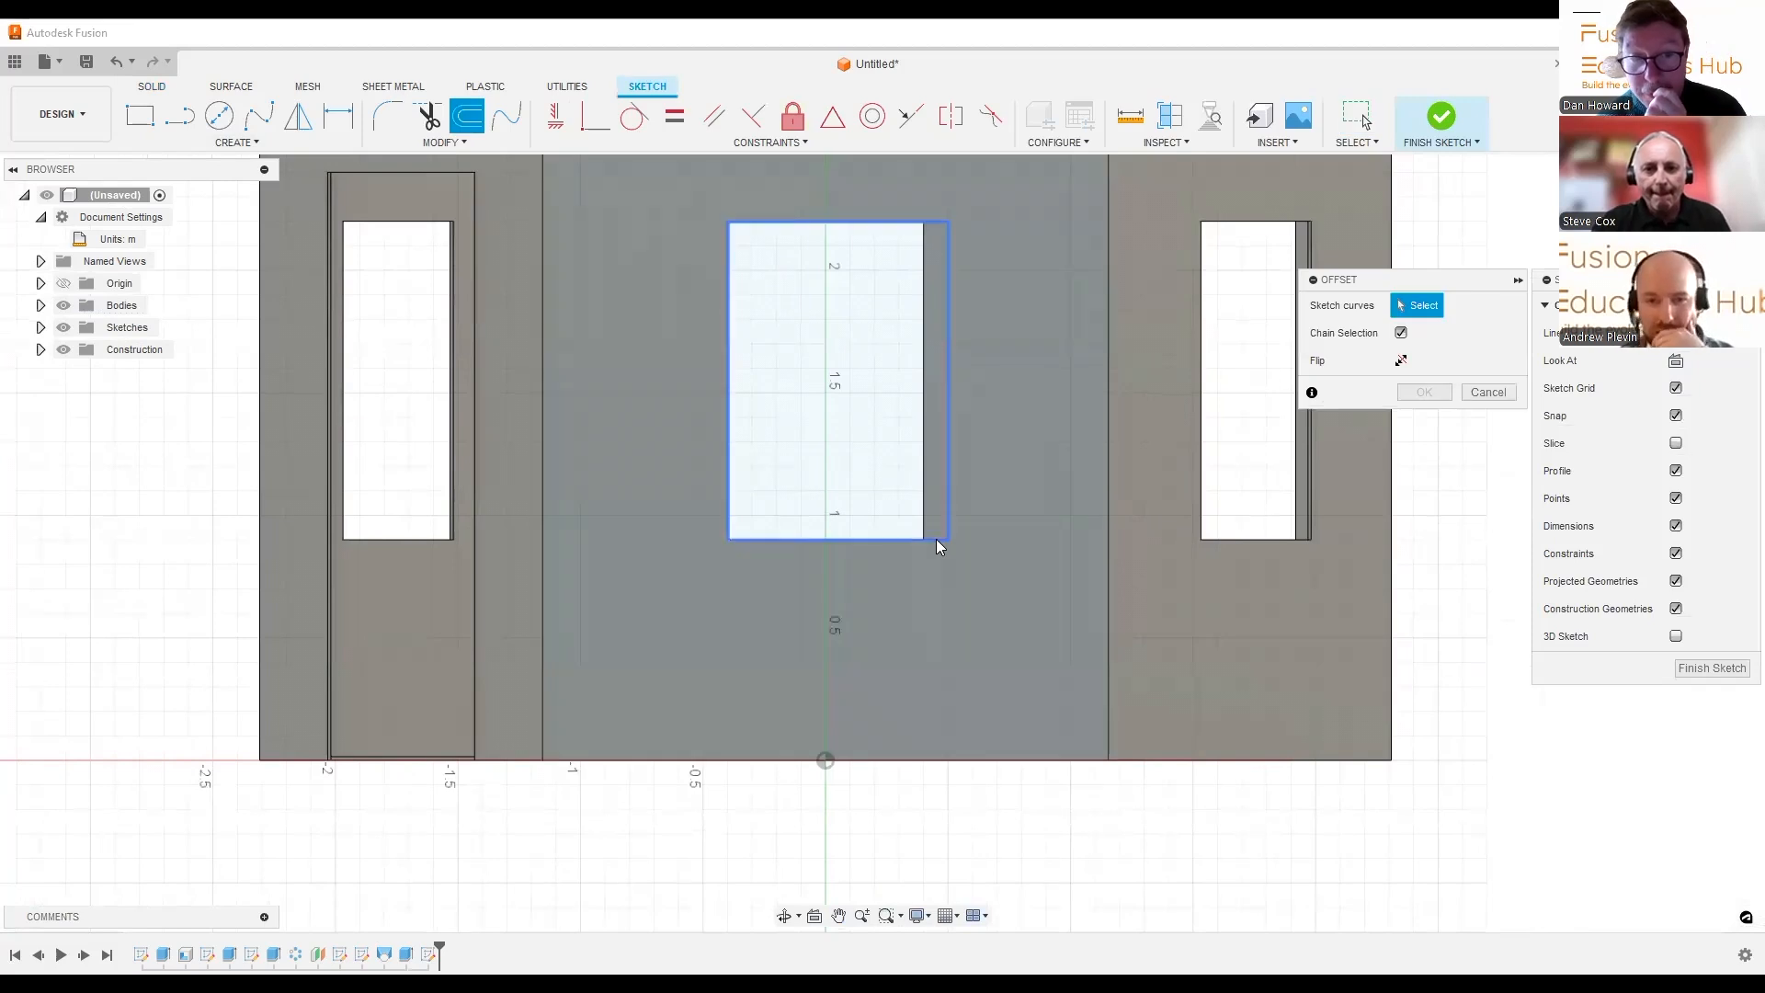
left_click(936, 539)
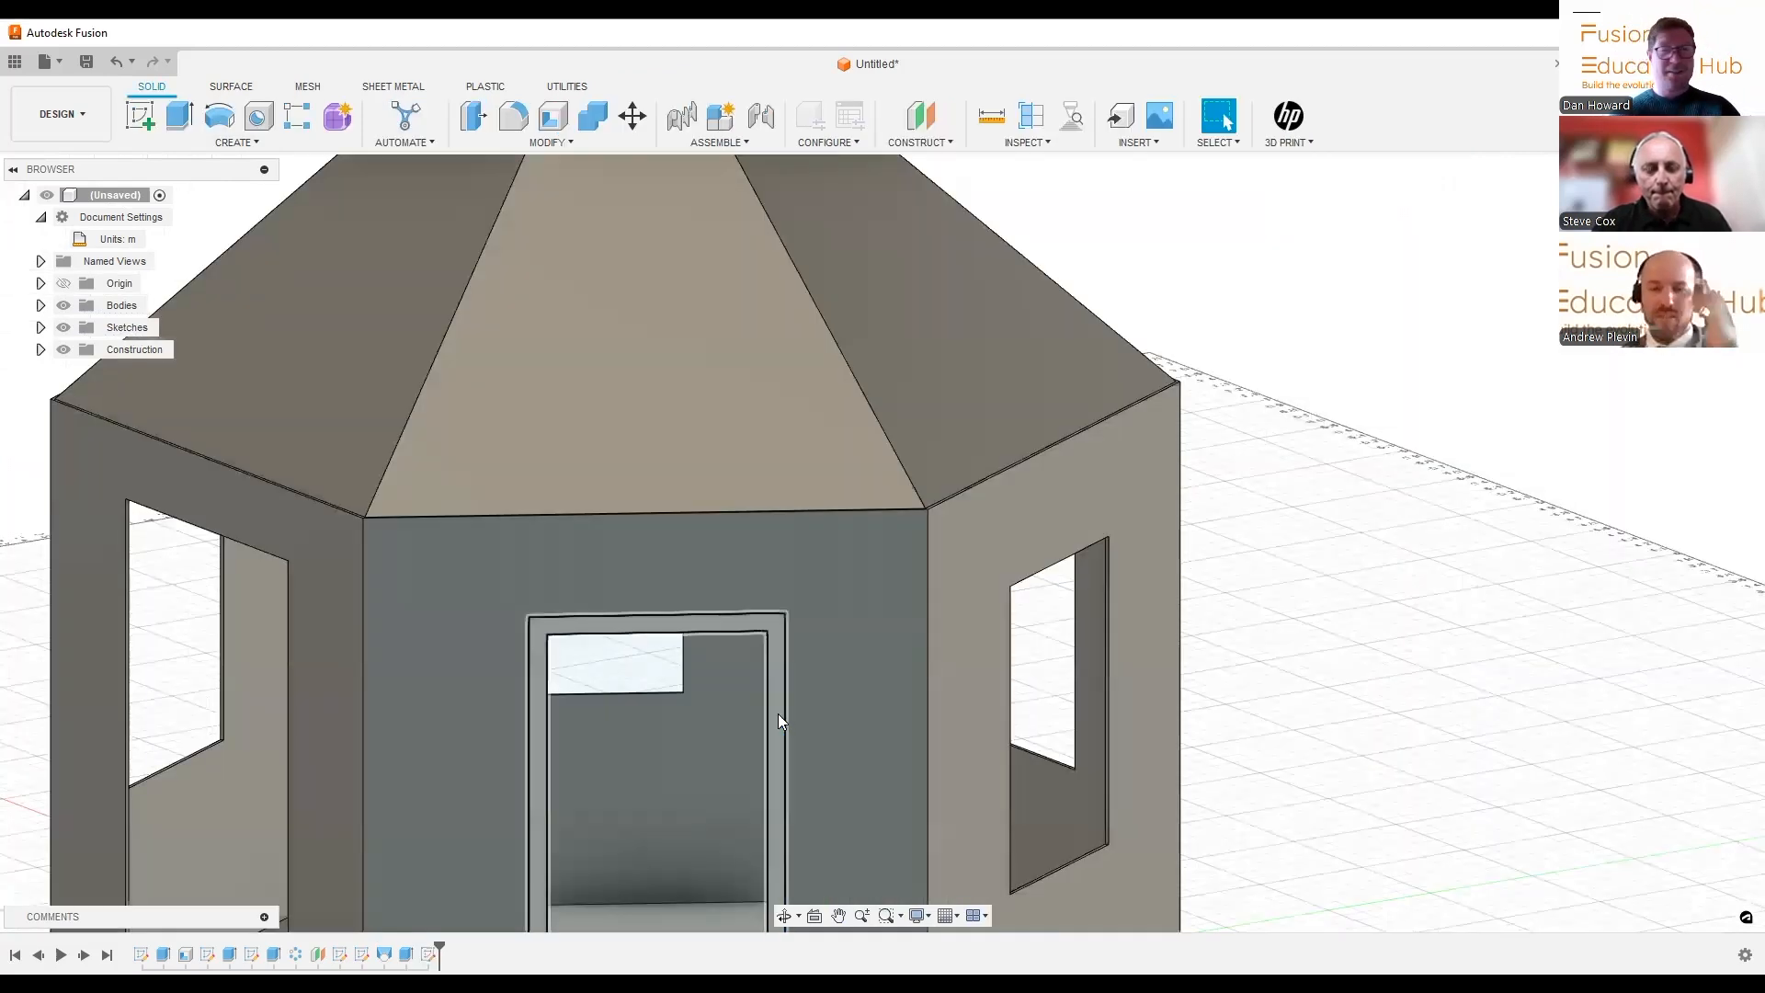
Examine the window frame profile and the hexagonal building's walls, openings and pointed roof from several sides
left_click(781, 706)
scroll(781, 706, "down", 3)
middle_click_drag(785, 704, 947, 684, "shift")
scroll(1011, 593, "down", 2)
middle_click_drag(1039, 557, 1056, 520)
scroll(1071, 574, "down", 1)
middle_click_drag(1083, 590, 1063, 586, "shift")
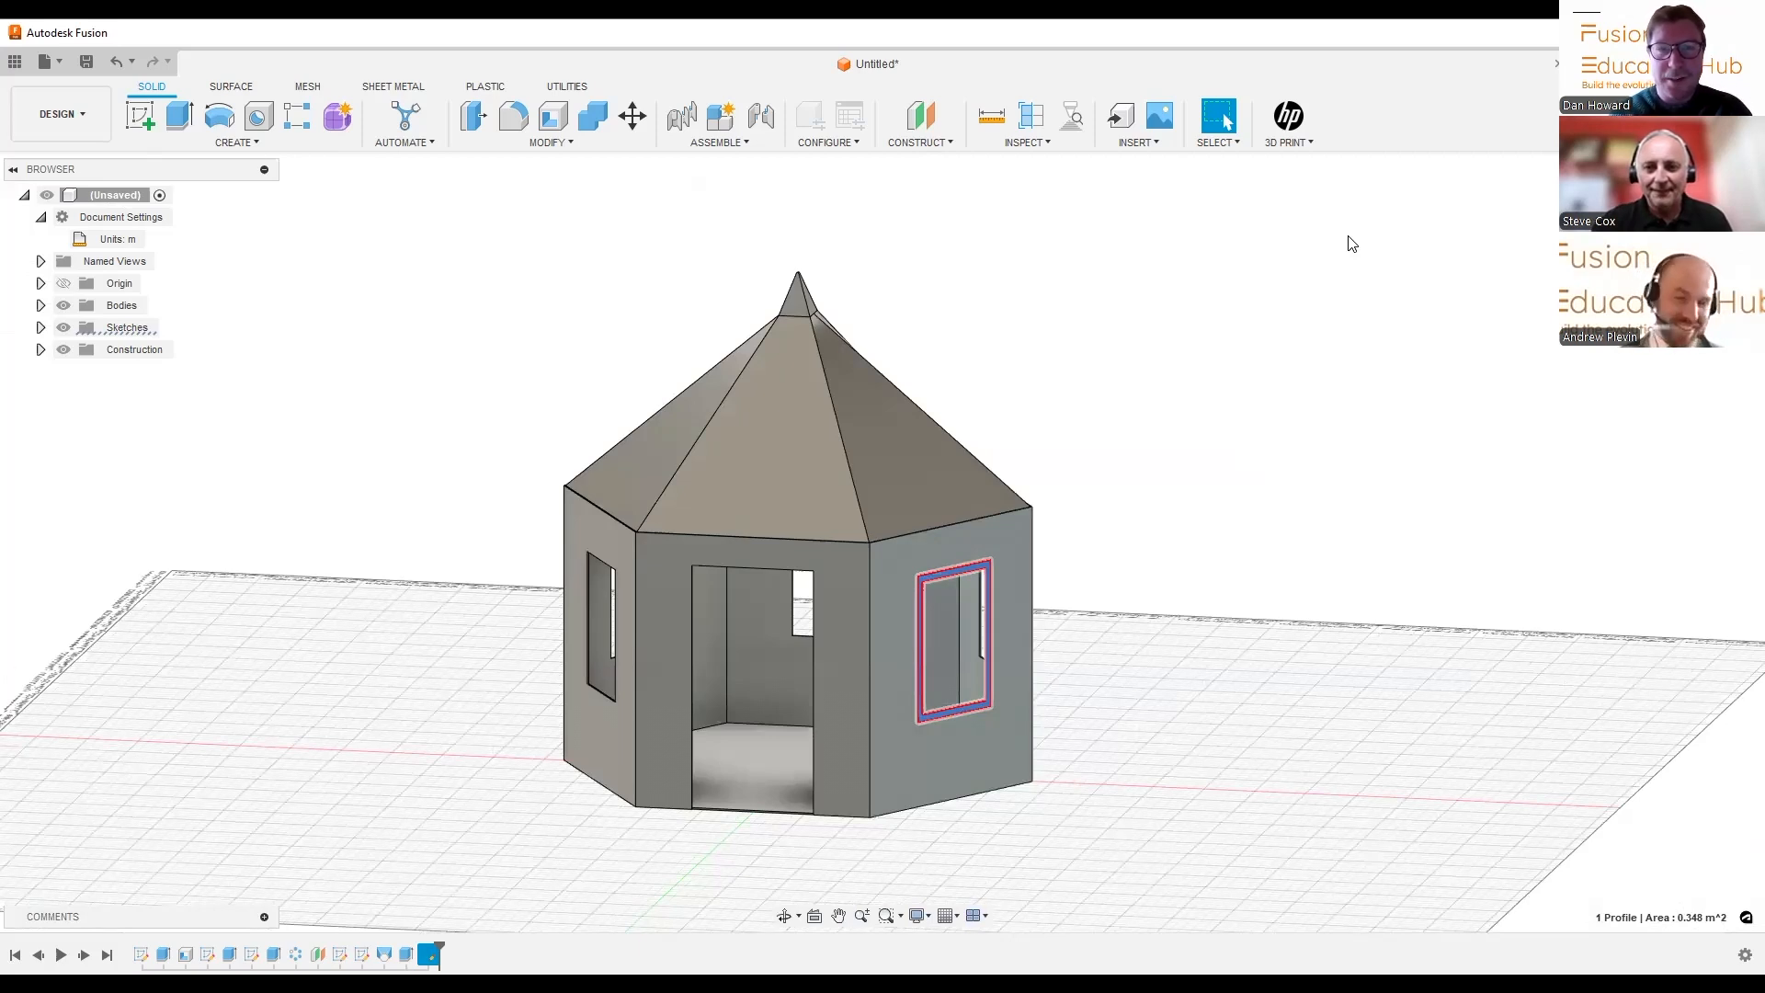
mouse_move(1178, 371)
middle_mouse_down("shift")
mouse_move(1245, 347)
mouse_move(1186, 372)
mouse_move(1155, 350)
mouse_move(1170, 350)
middle_mouse_up("shift")
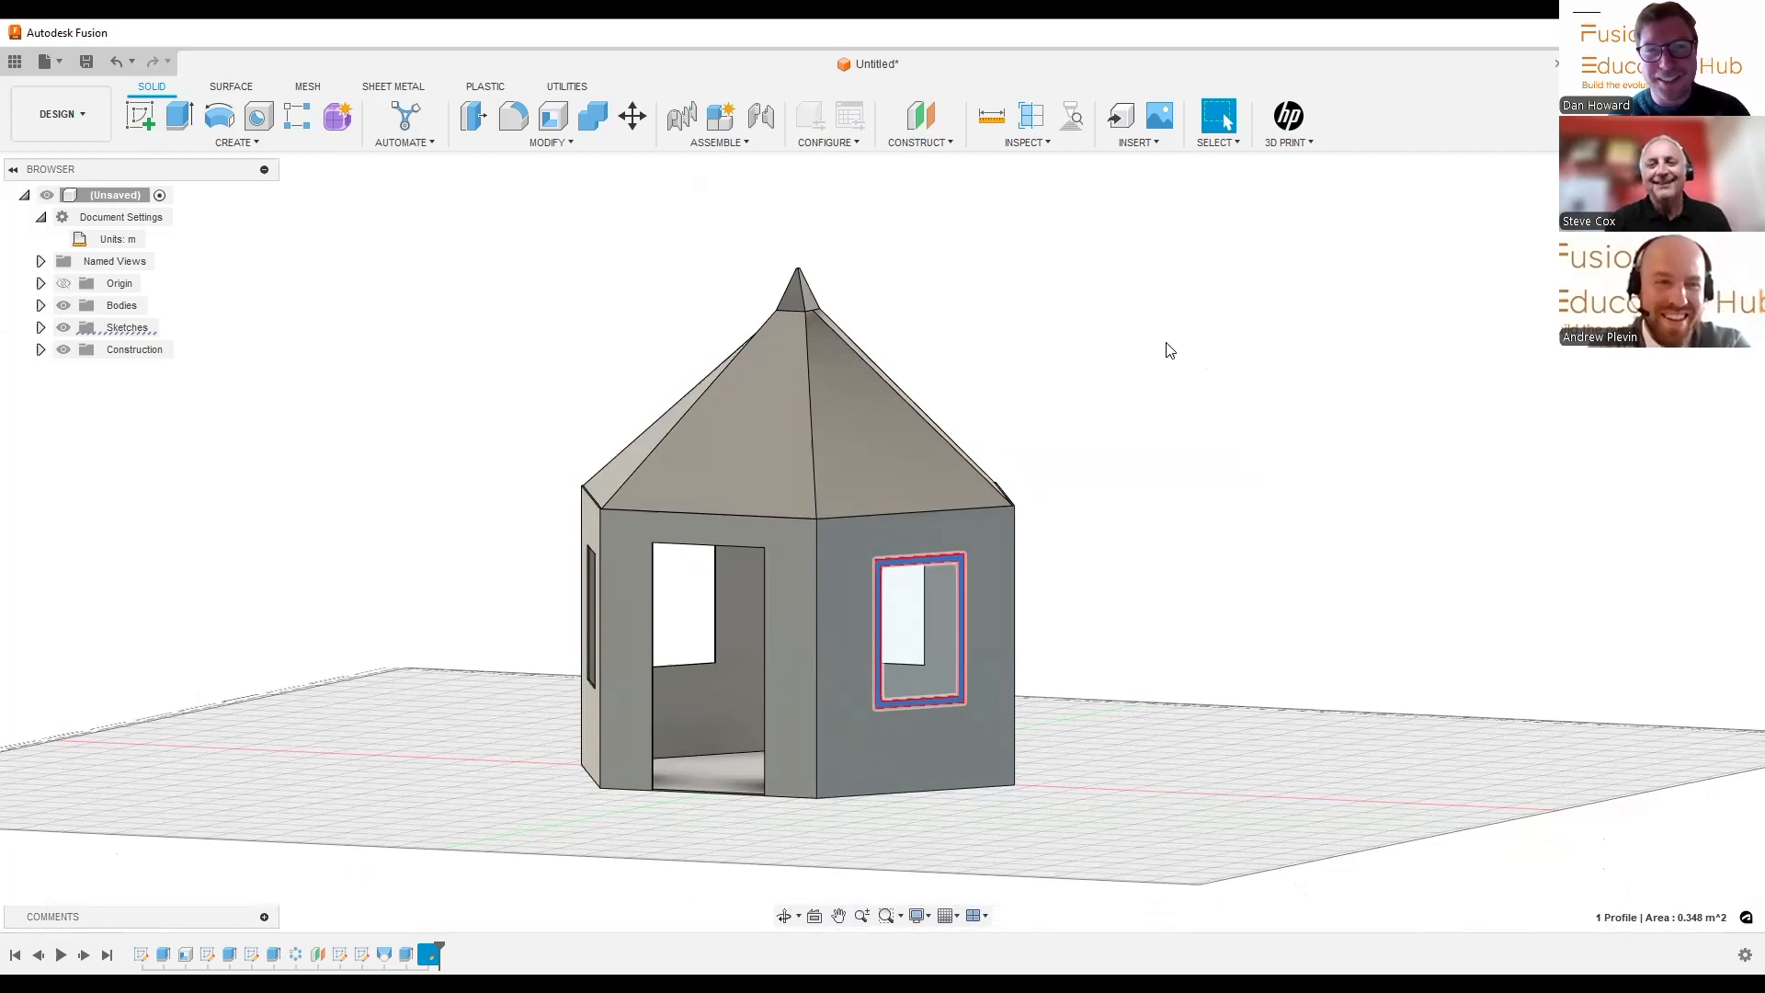
middle_click_drag(945, 472, 822, 430, "shift")
middle_click_drag(985, 762, 607, 538, "shift")
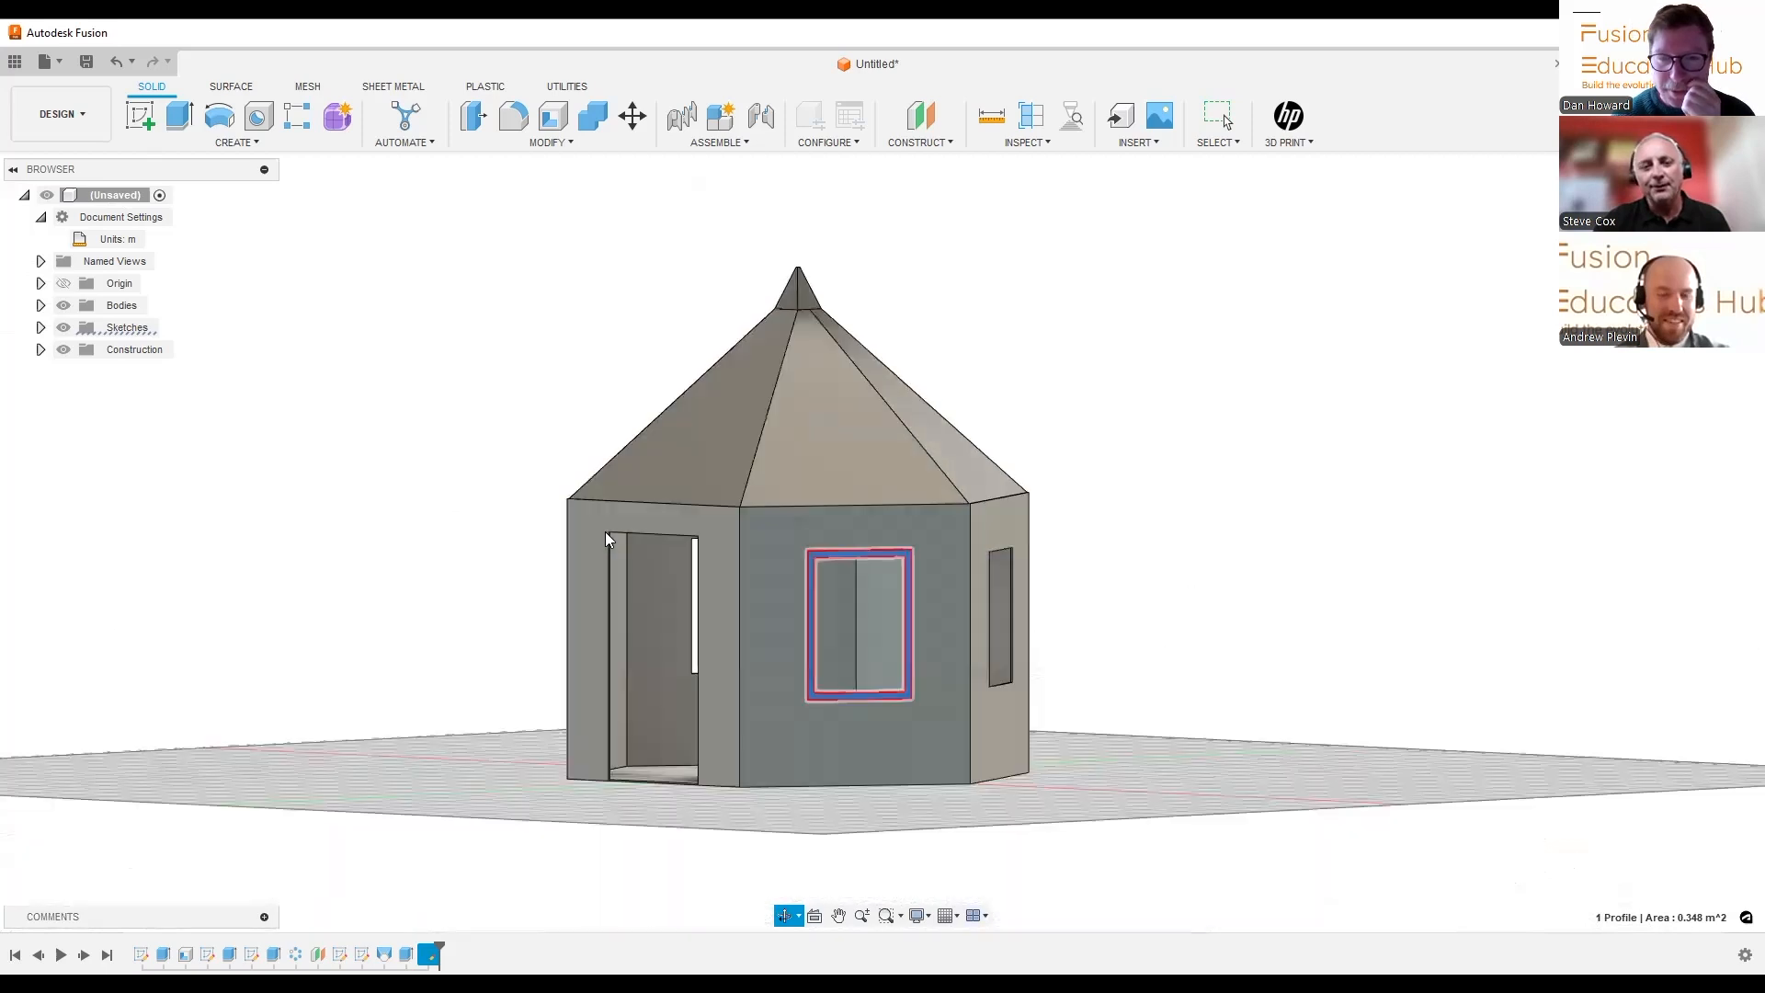
middle_click_drag(1145, 594, 1076, 634, "shift")
scroll(978, 703, "up", 4)
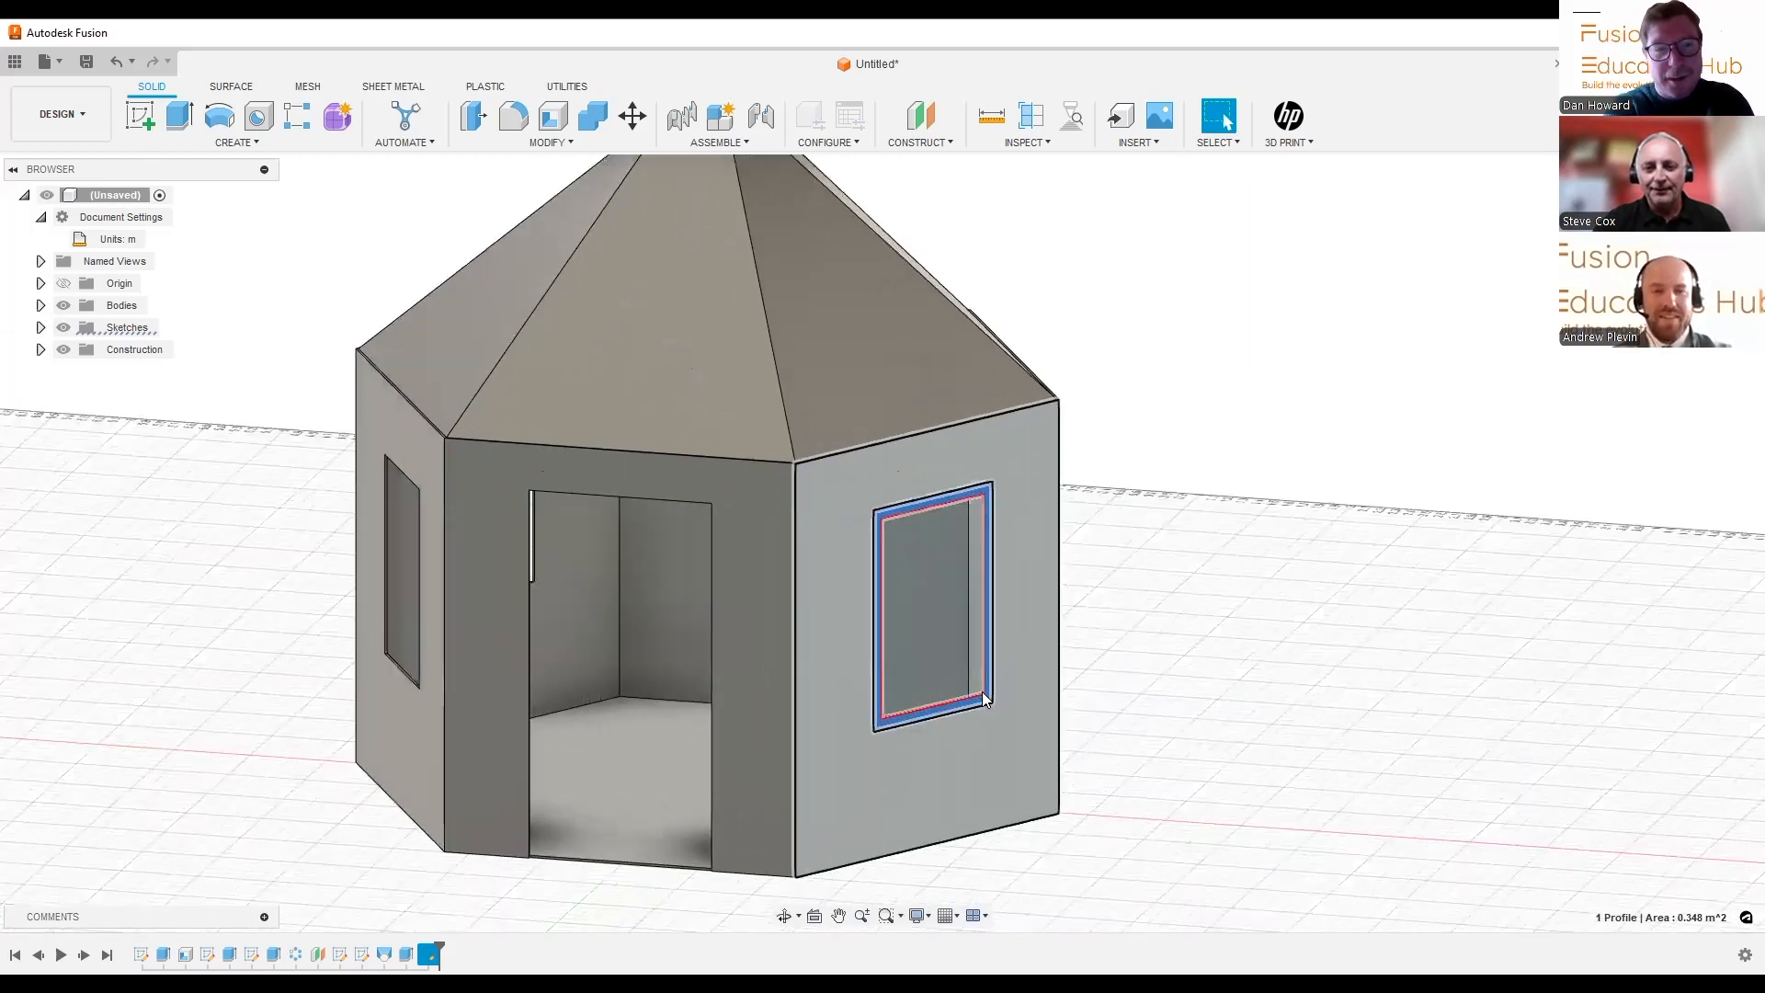
scroll(981, 699, "up", 2)
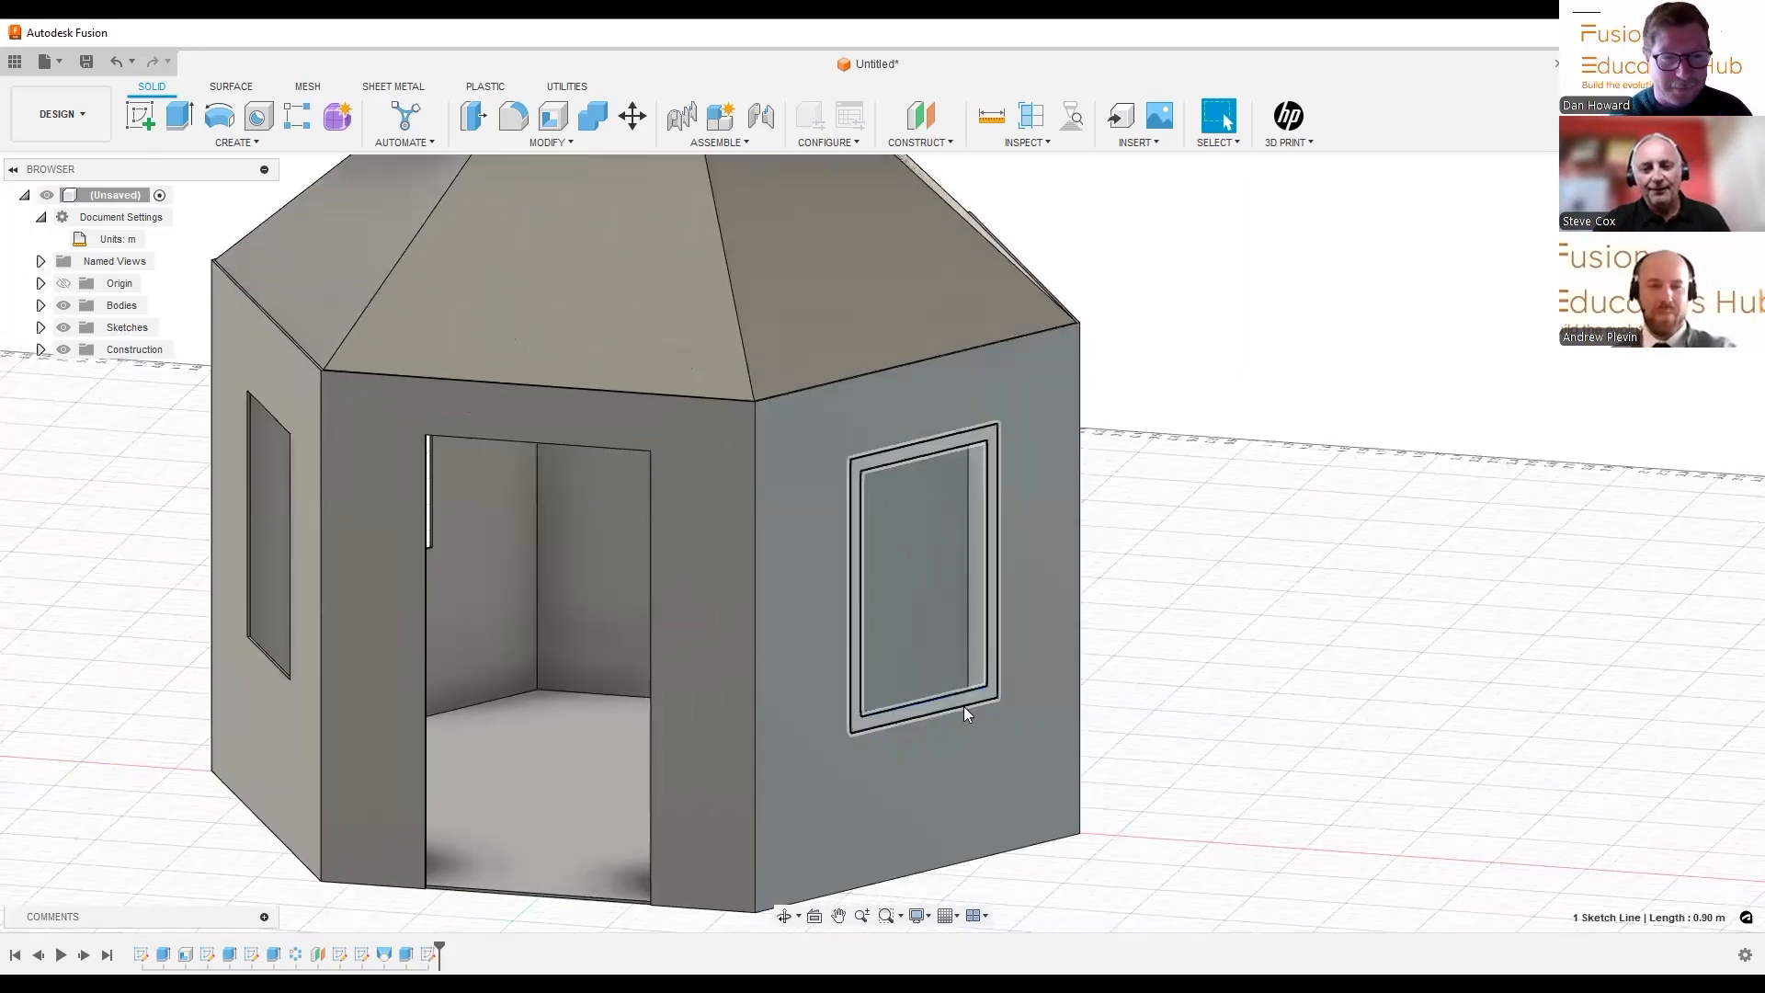
Replay the hexagonal building's modelling history from the timeline
left_click(60, 956)
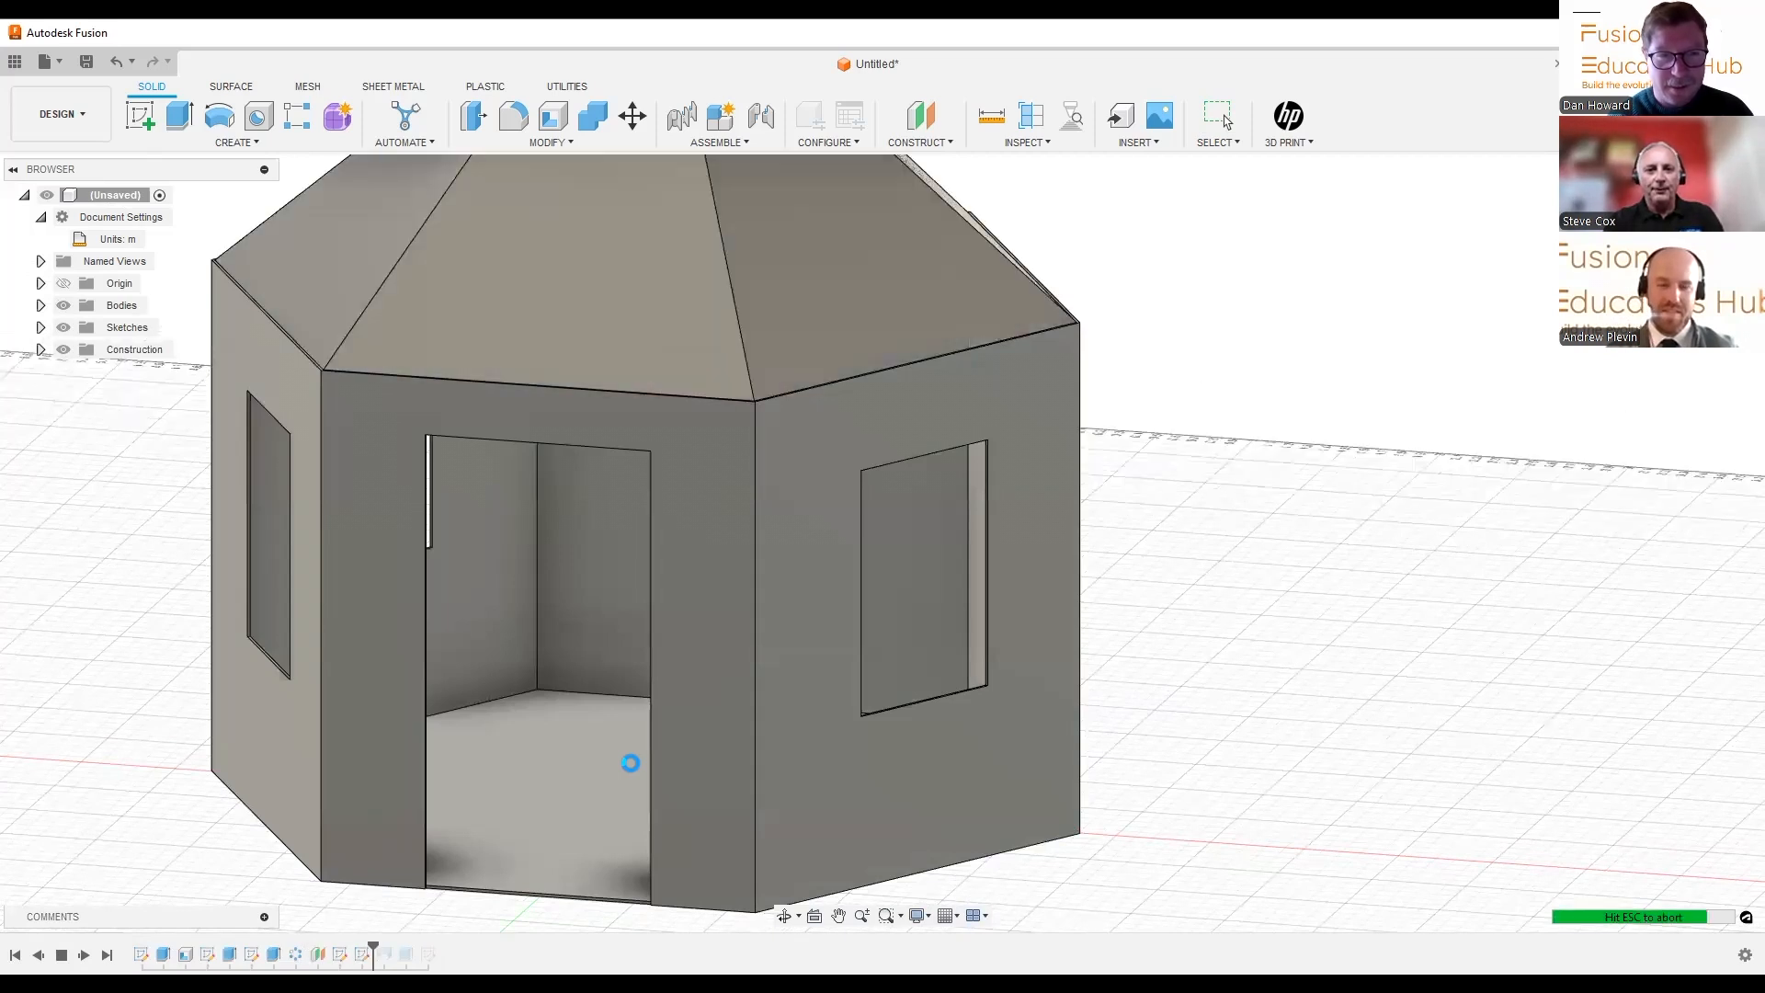
scroll(752, 730, "down", 3)
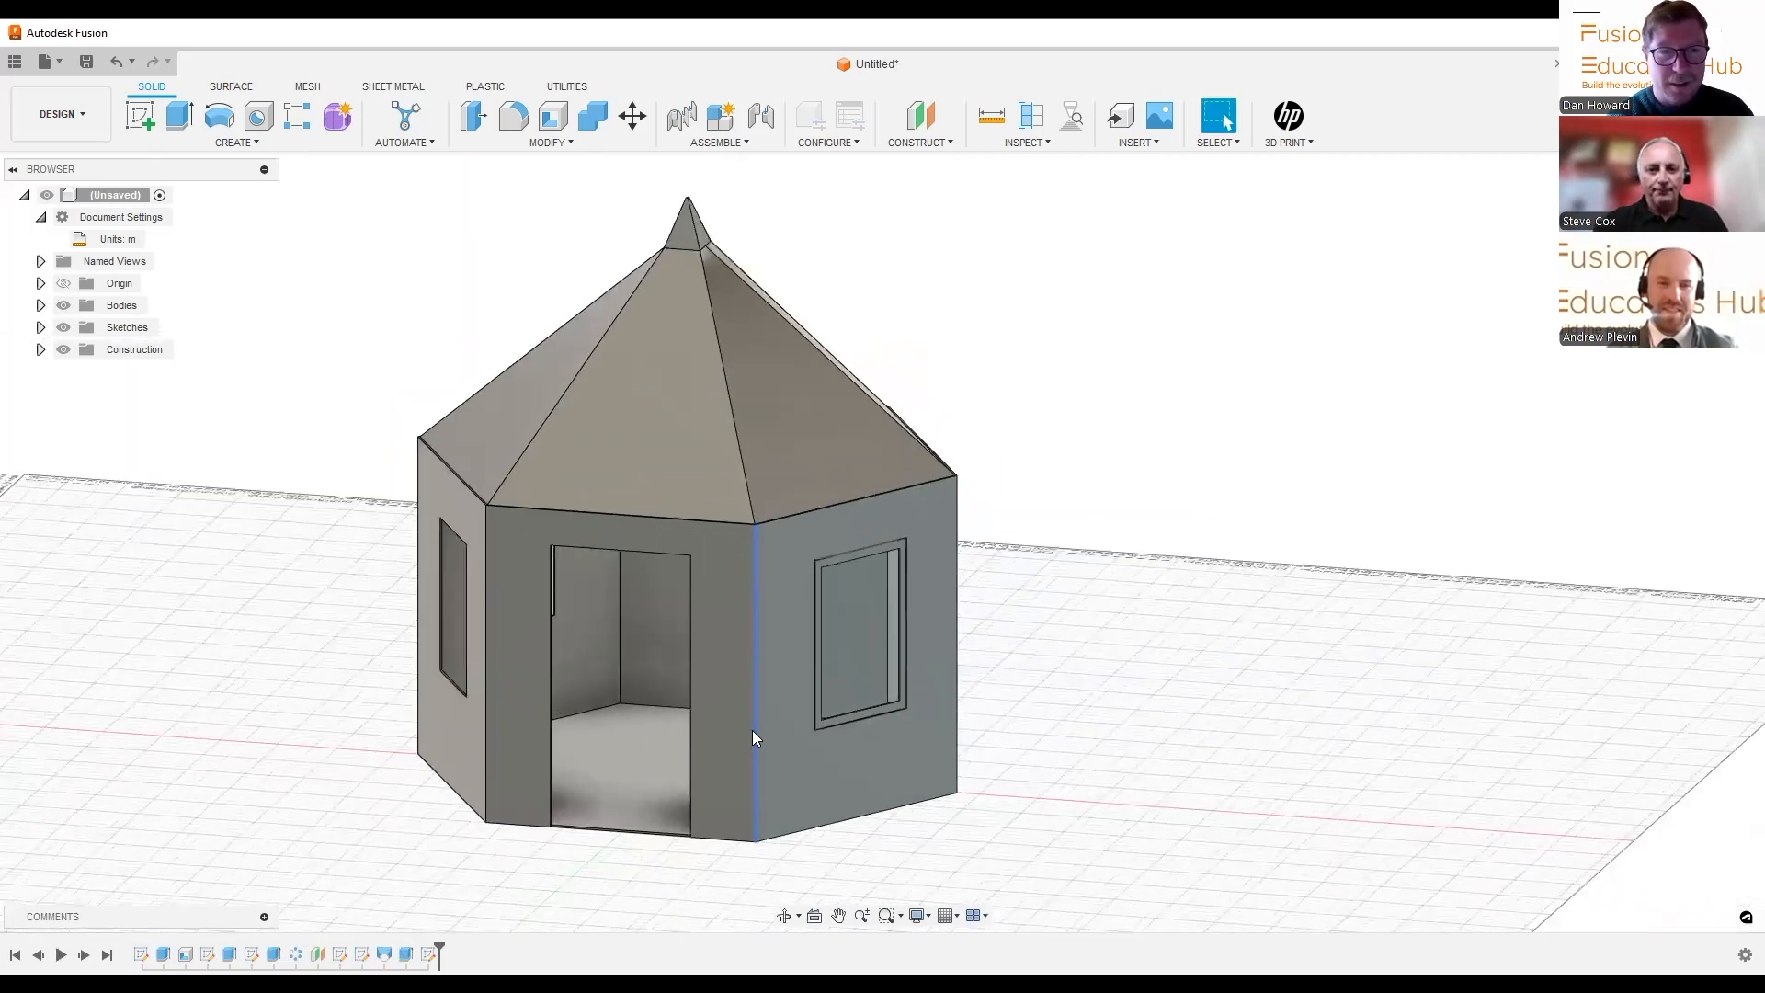
left_click(61, 957)
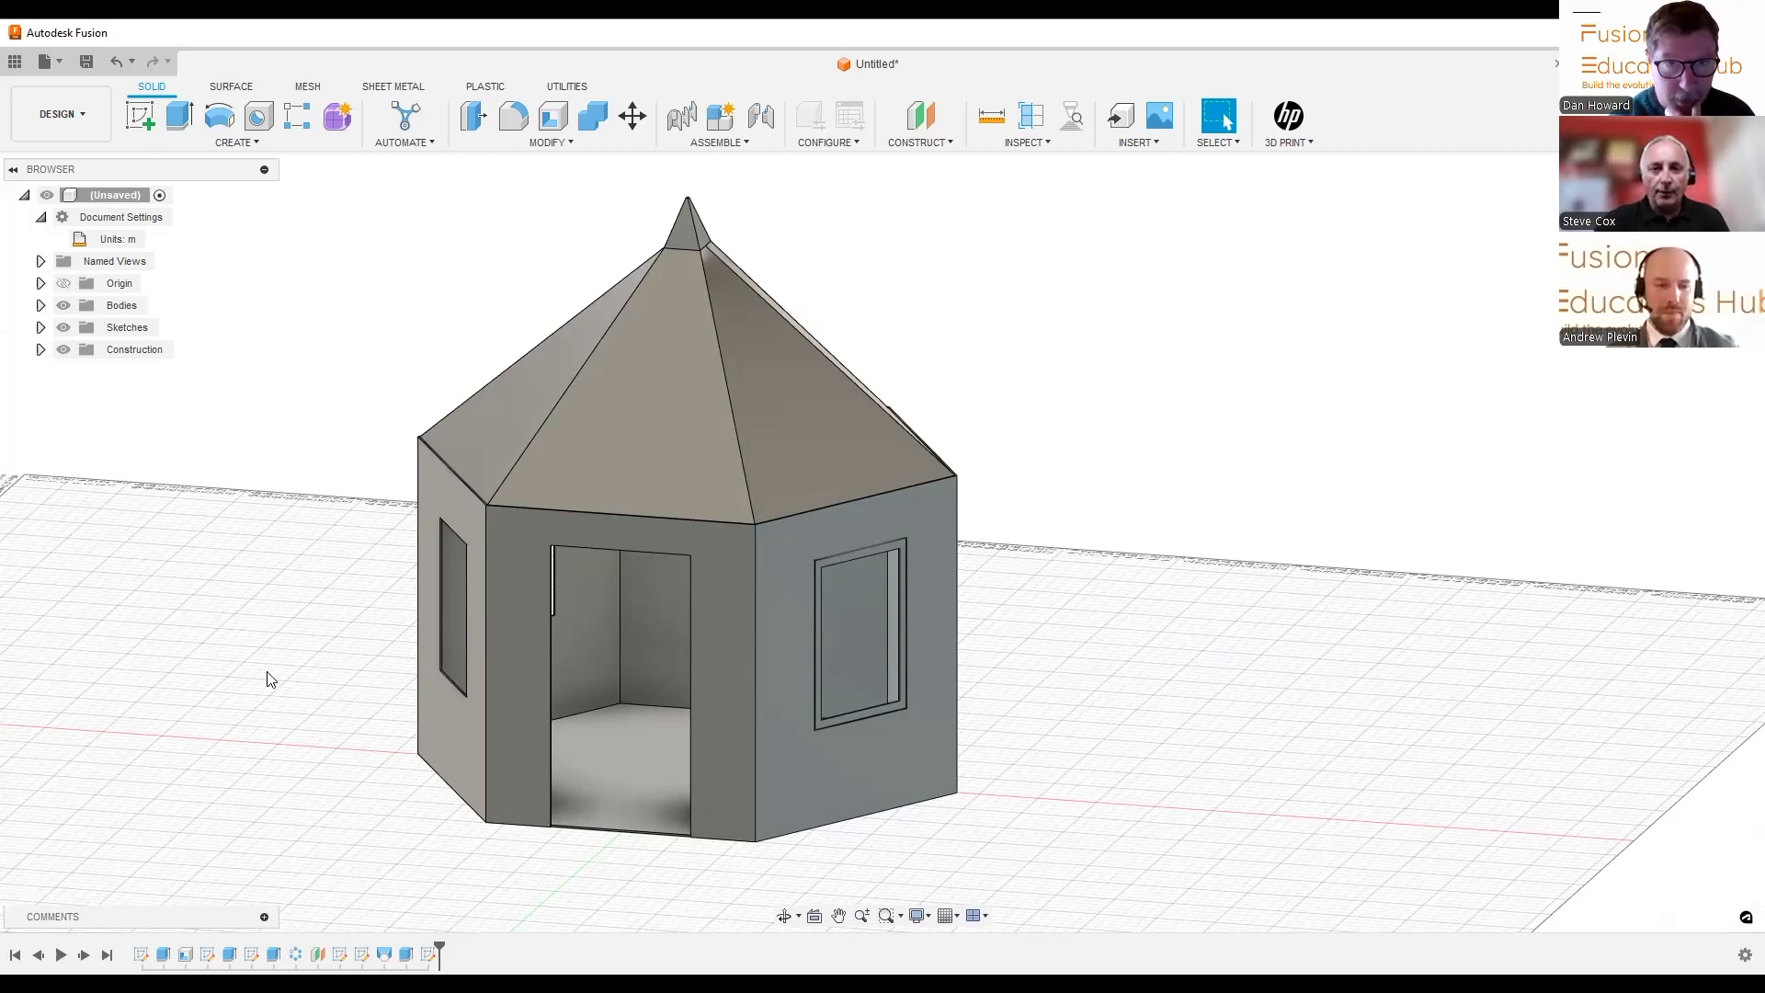
Open the extrusion of the roof's pointed tip for editing and inspect how its taper angle shapes the peak
right_click(405, 955)
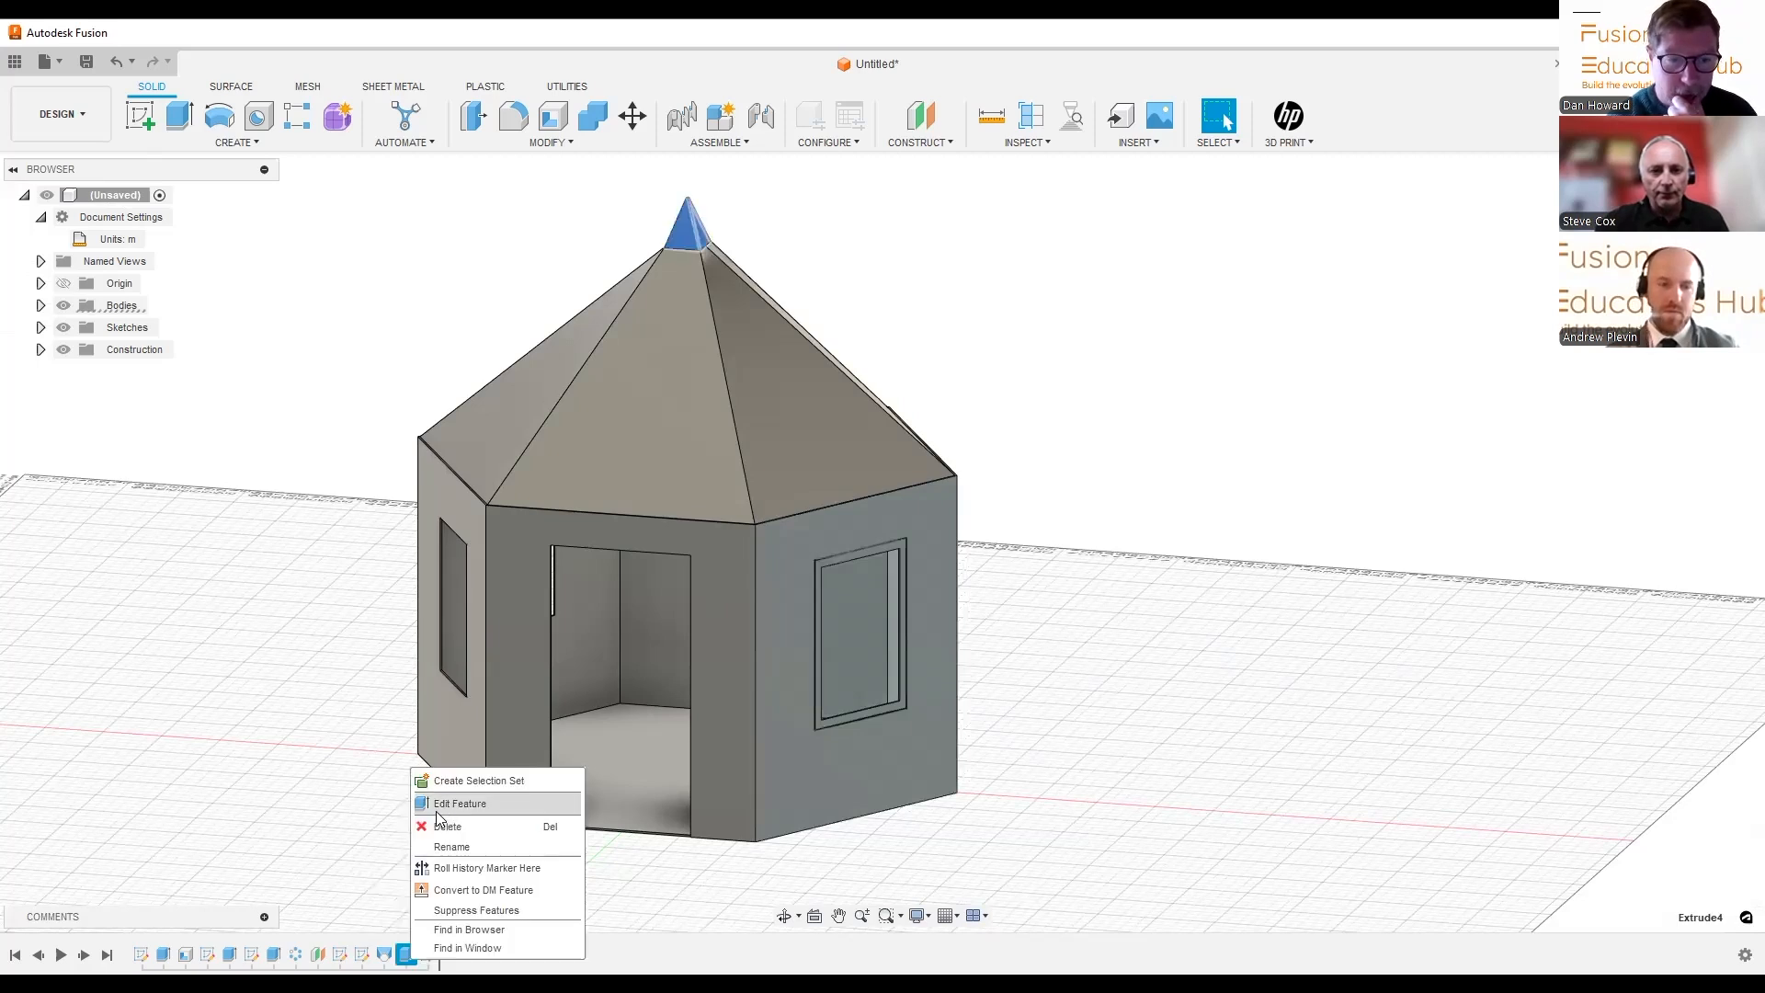
left_click(570, 804)
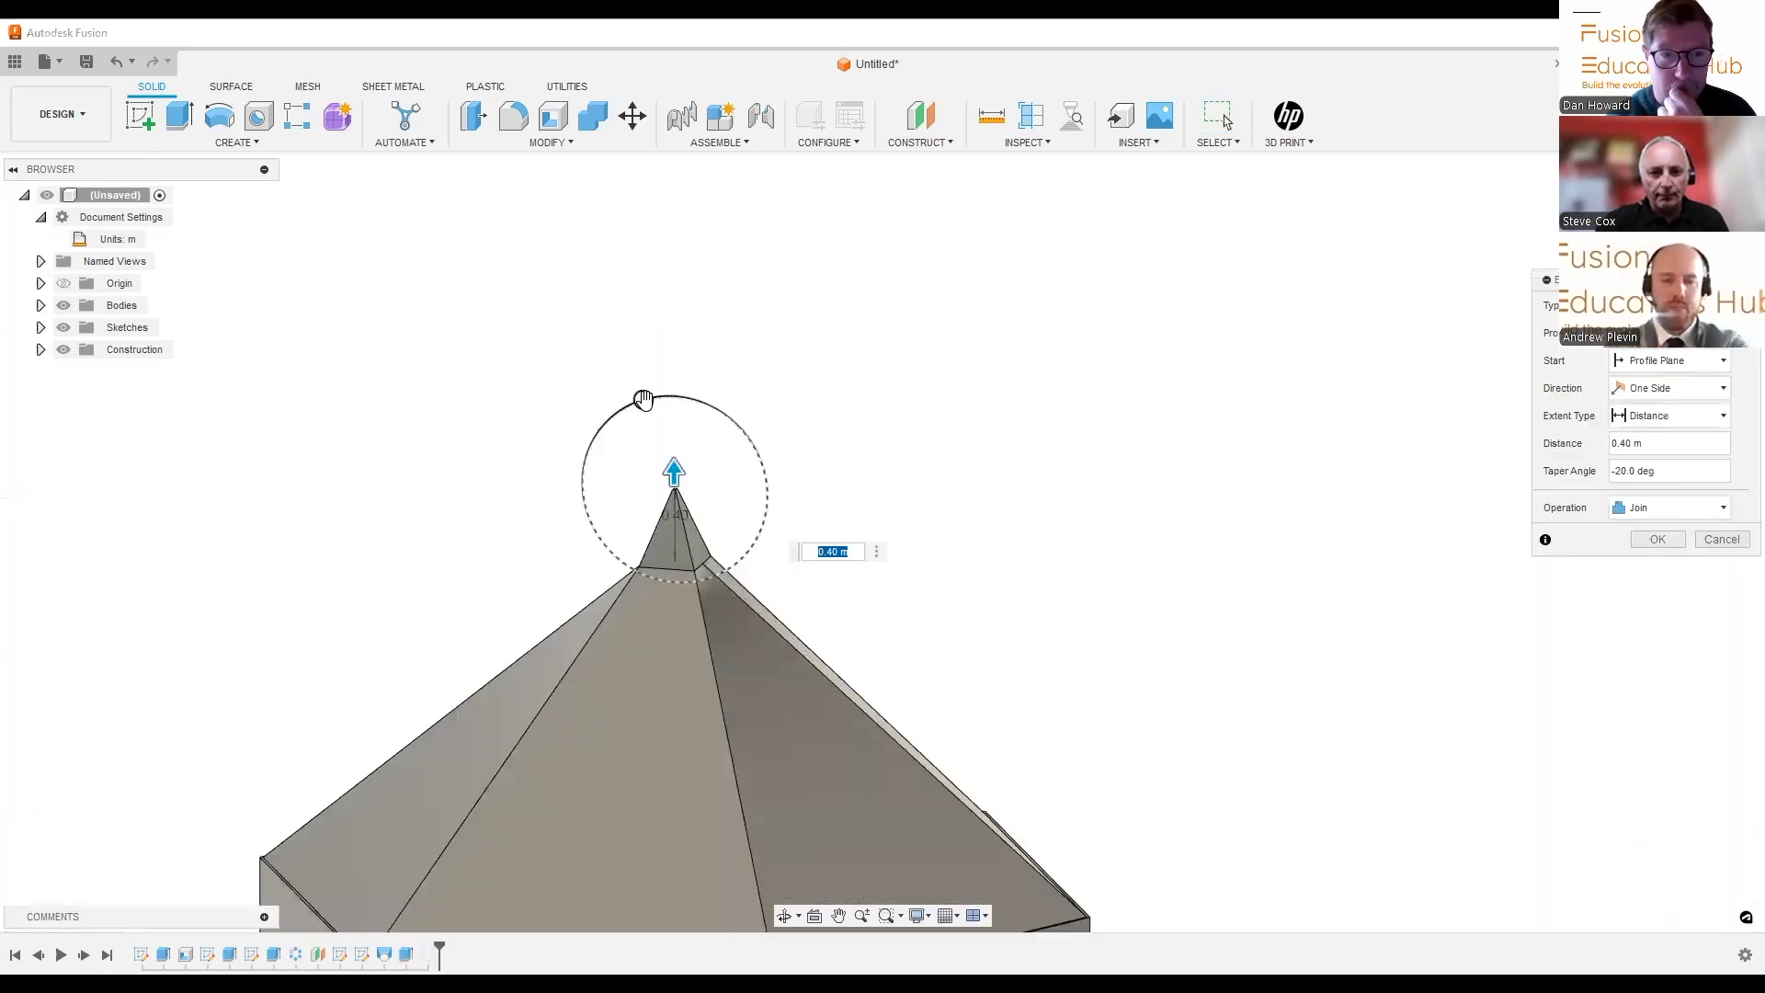
left_click_drag(671, 401, 646, 410)
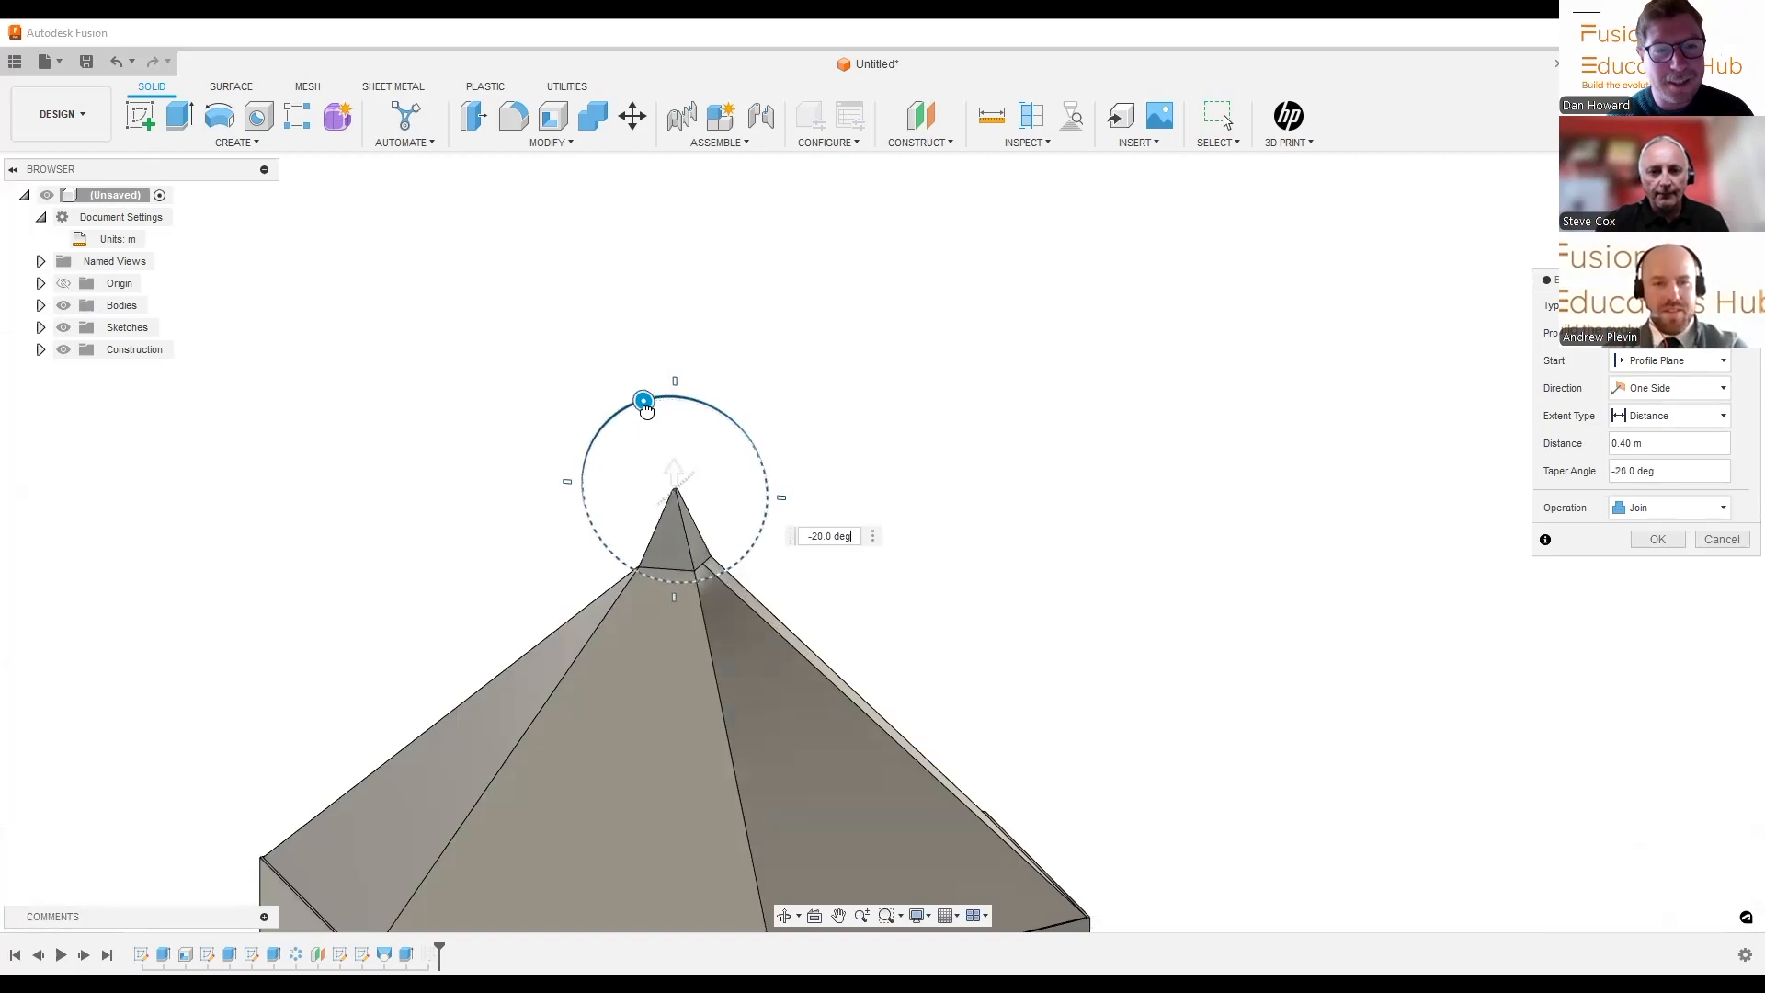
scroll(896, 597, "down", 2)
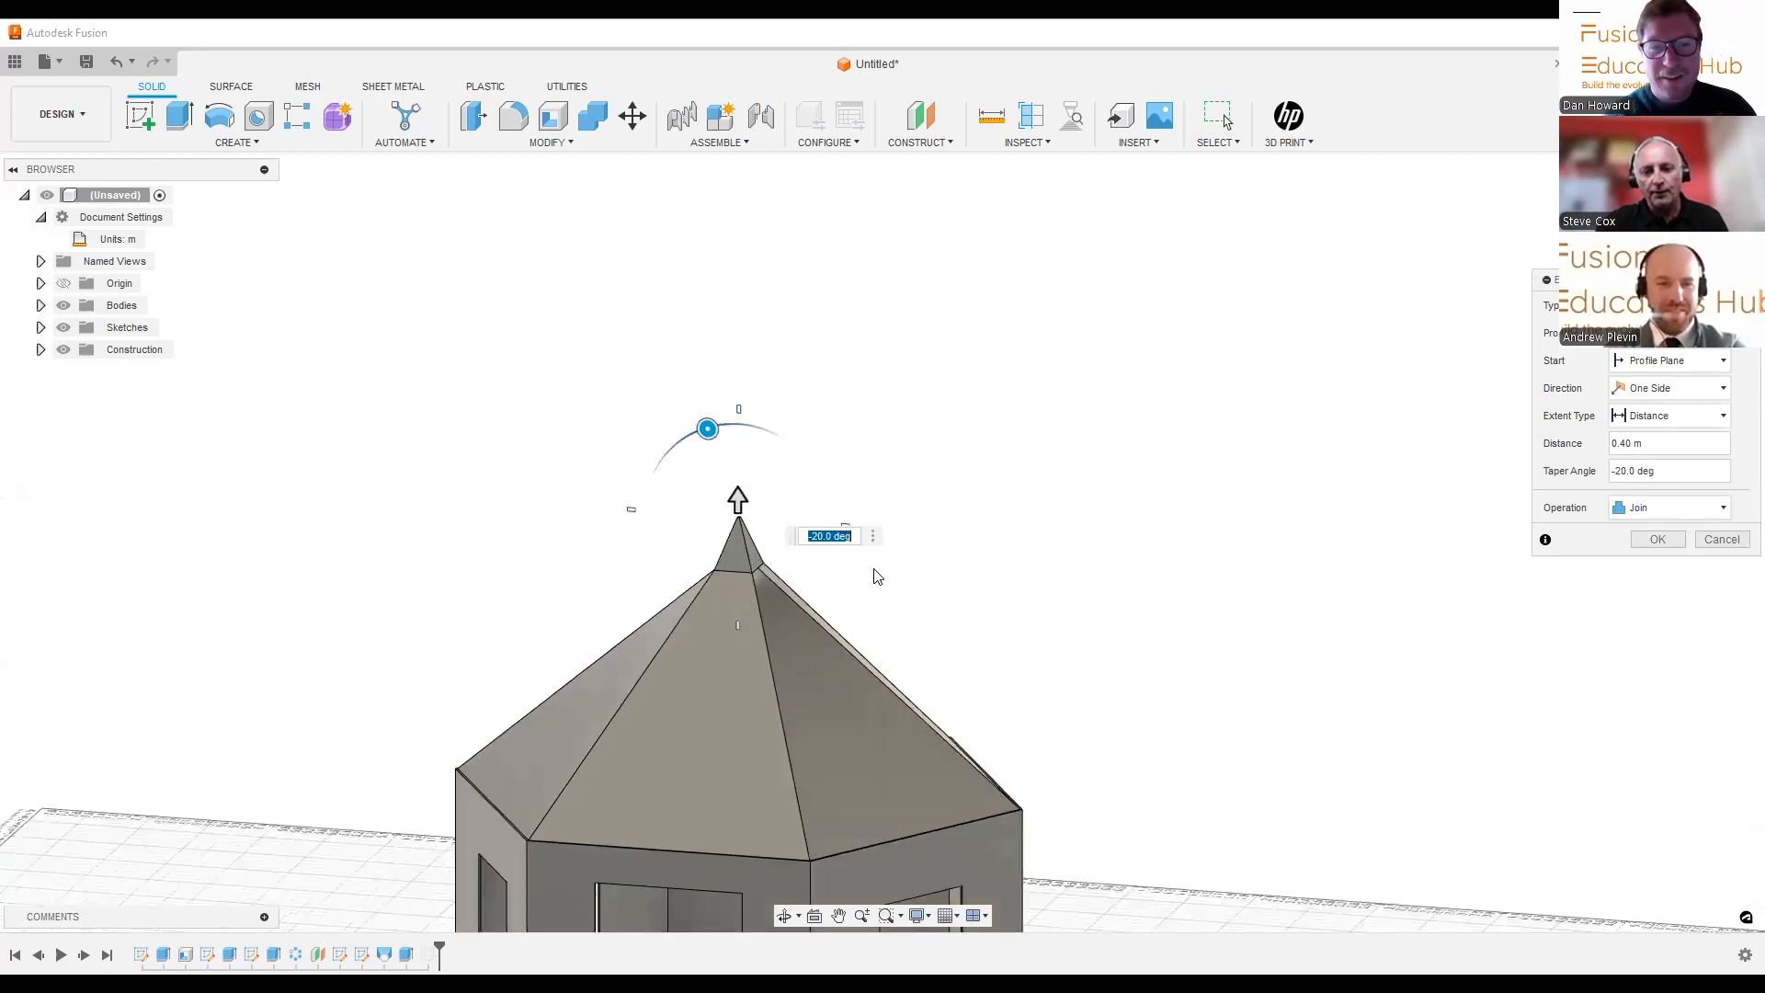
scroll(1005, 504, "down", 2)
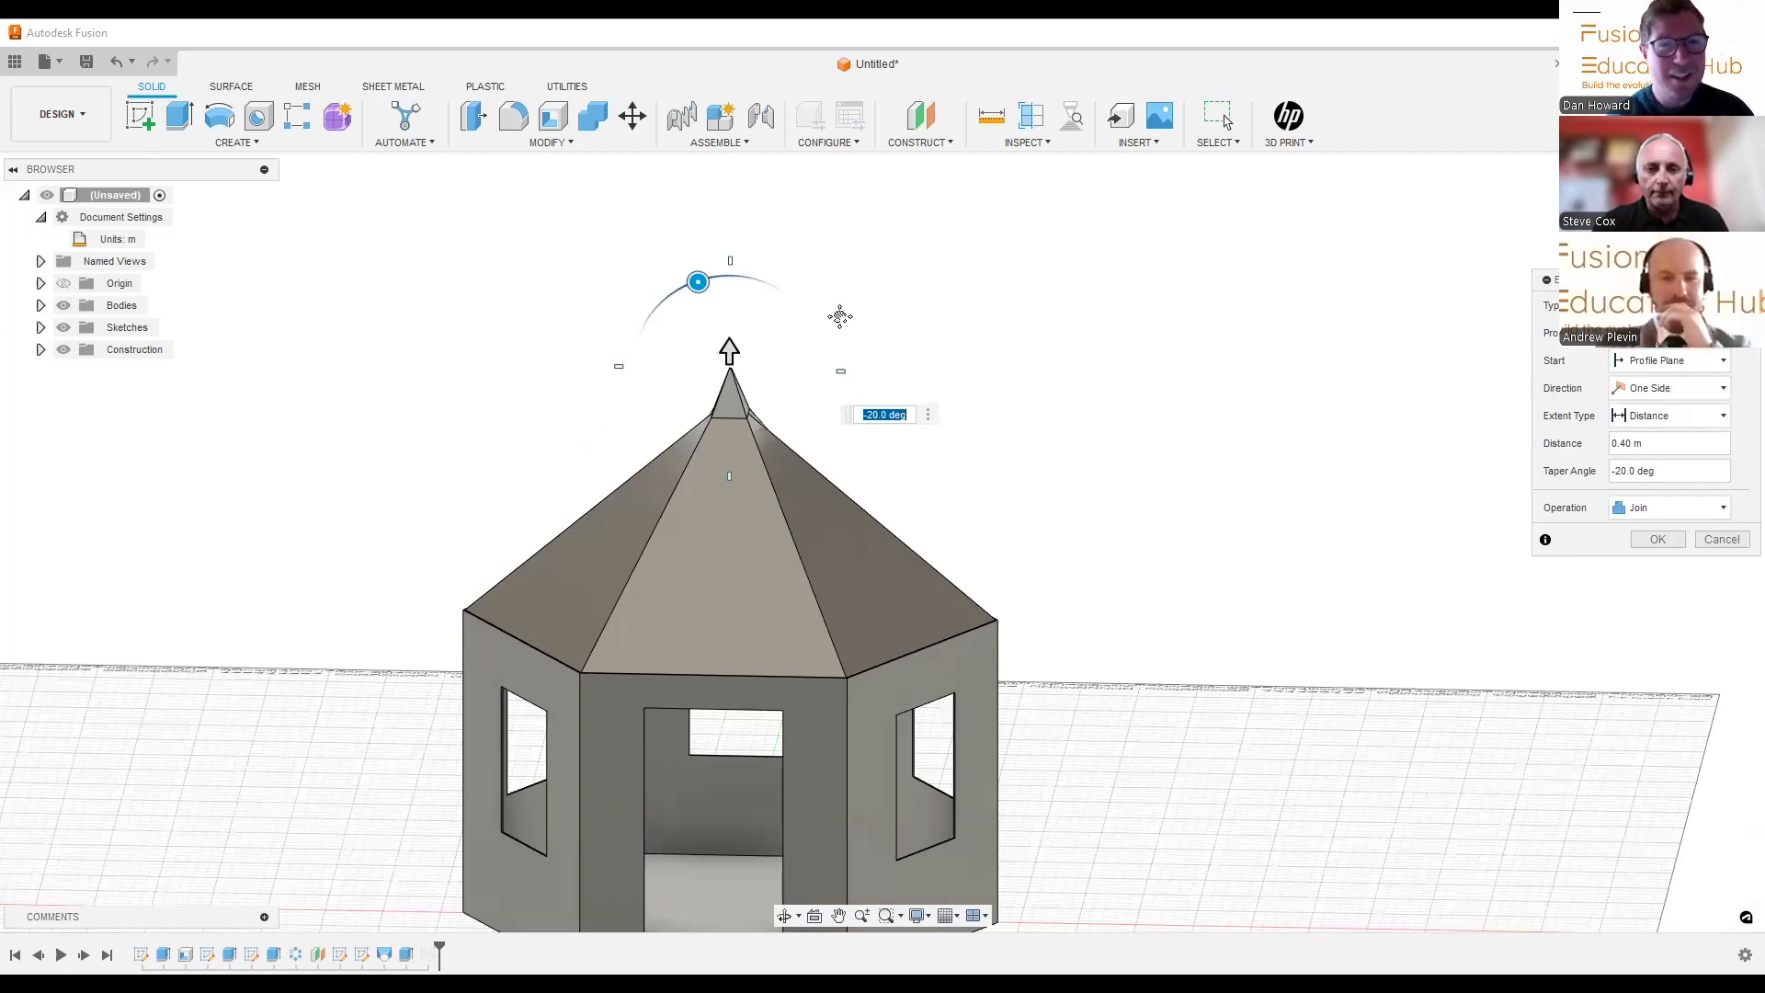
middle_click_drag(818, 414, 845, 323)
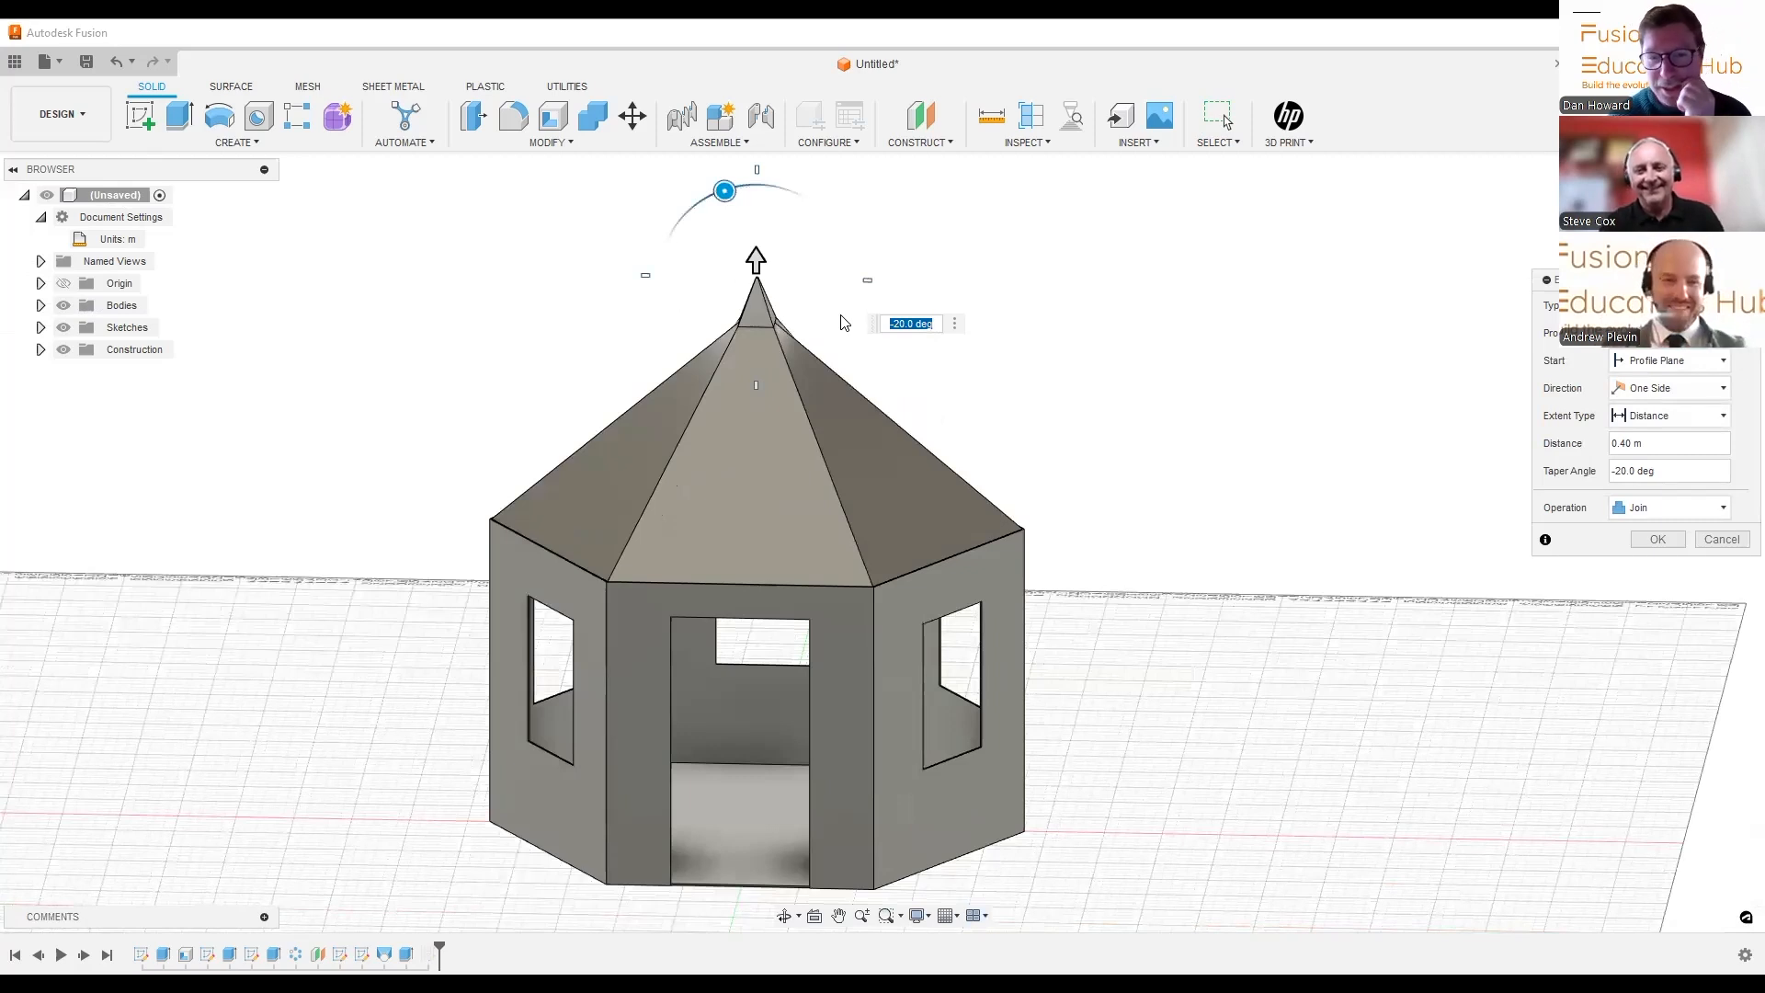
left_click(1305, 242)
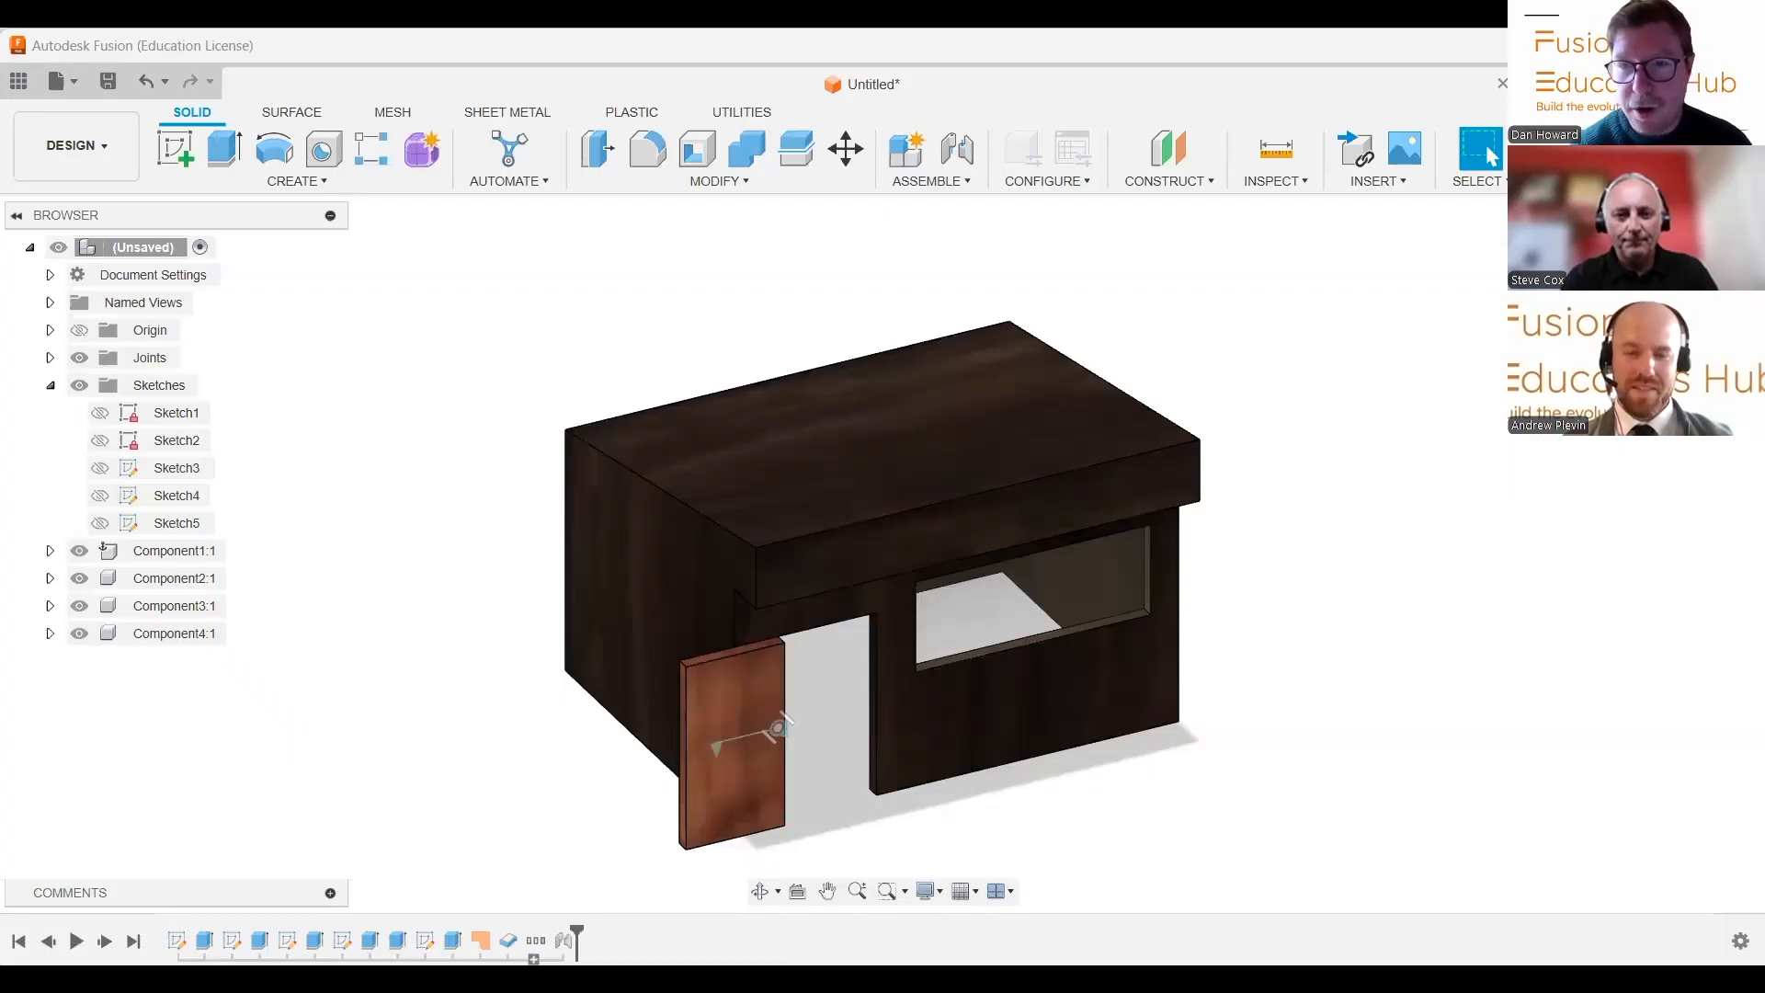
View the dark wood shed with the open door from different angles and replay its modelling history
mouse_move(919, 643)
middle_mouse_down("shift")
mouse_move(891, 450)
mouse_move(969, 706)
mouse_move(942, 552)
mouse_move(958, 532)
middle_mouse_up("shift")
left_click(77, 941)
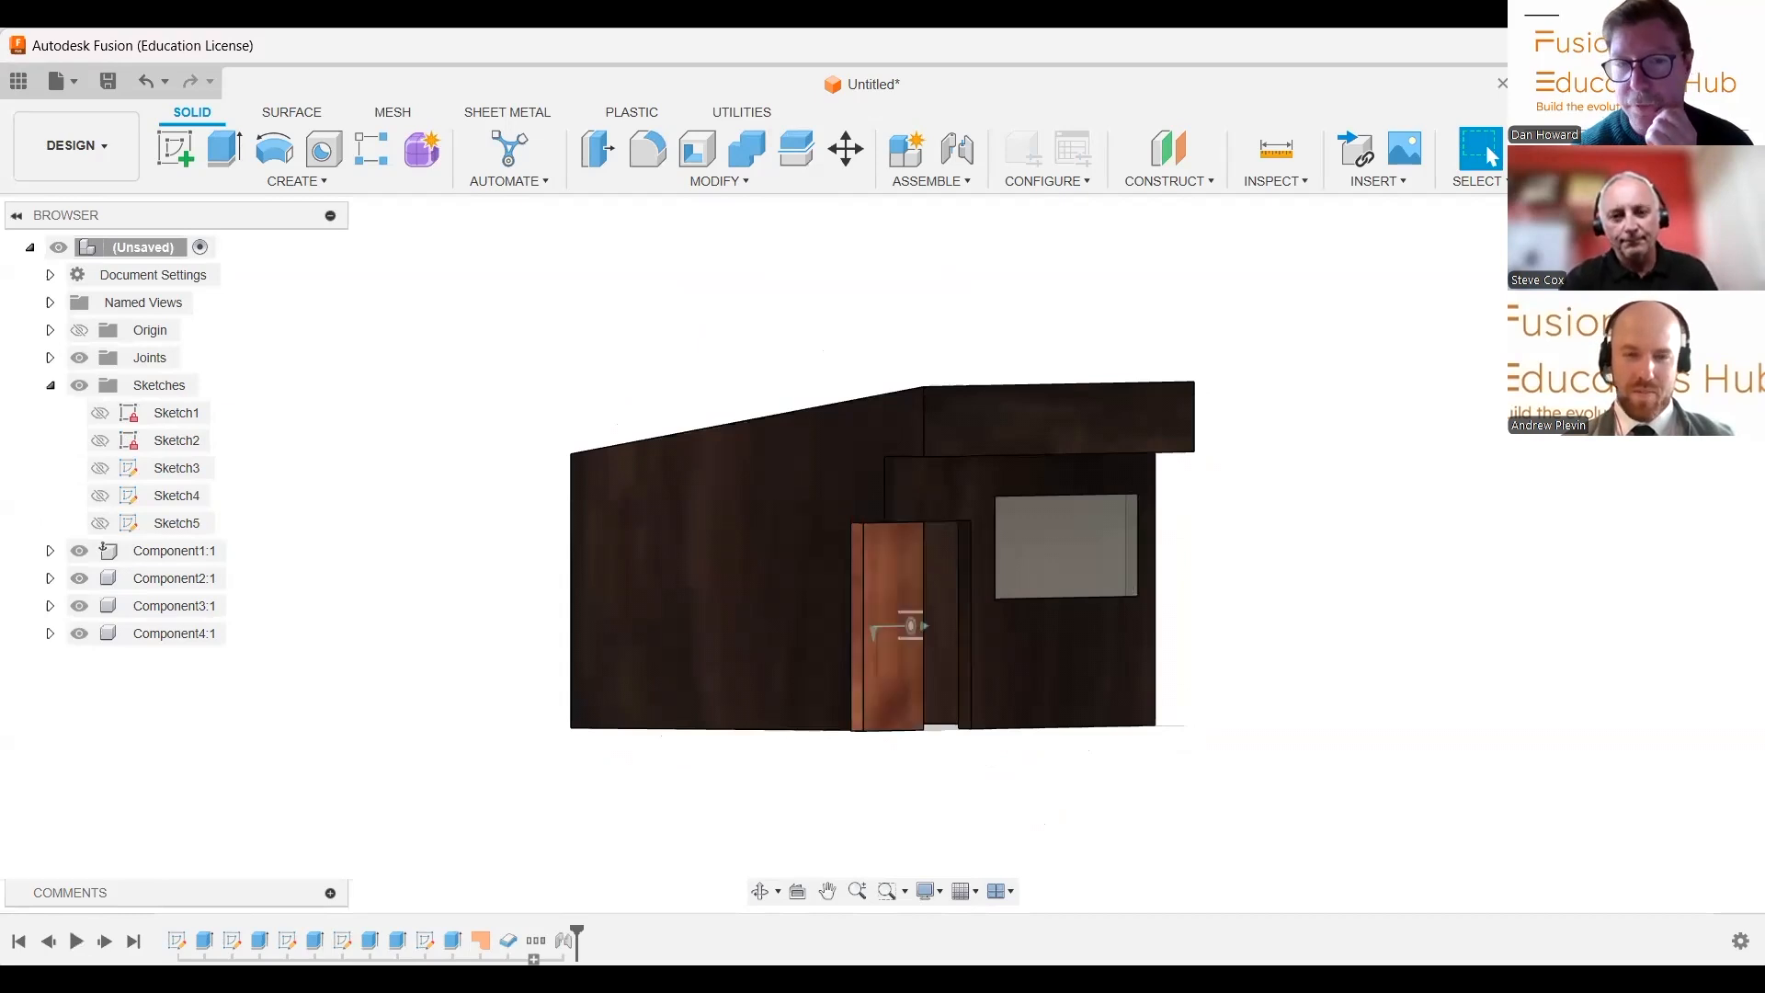
middle_click_drag(919, 638, 810, 683, "shift")
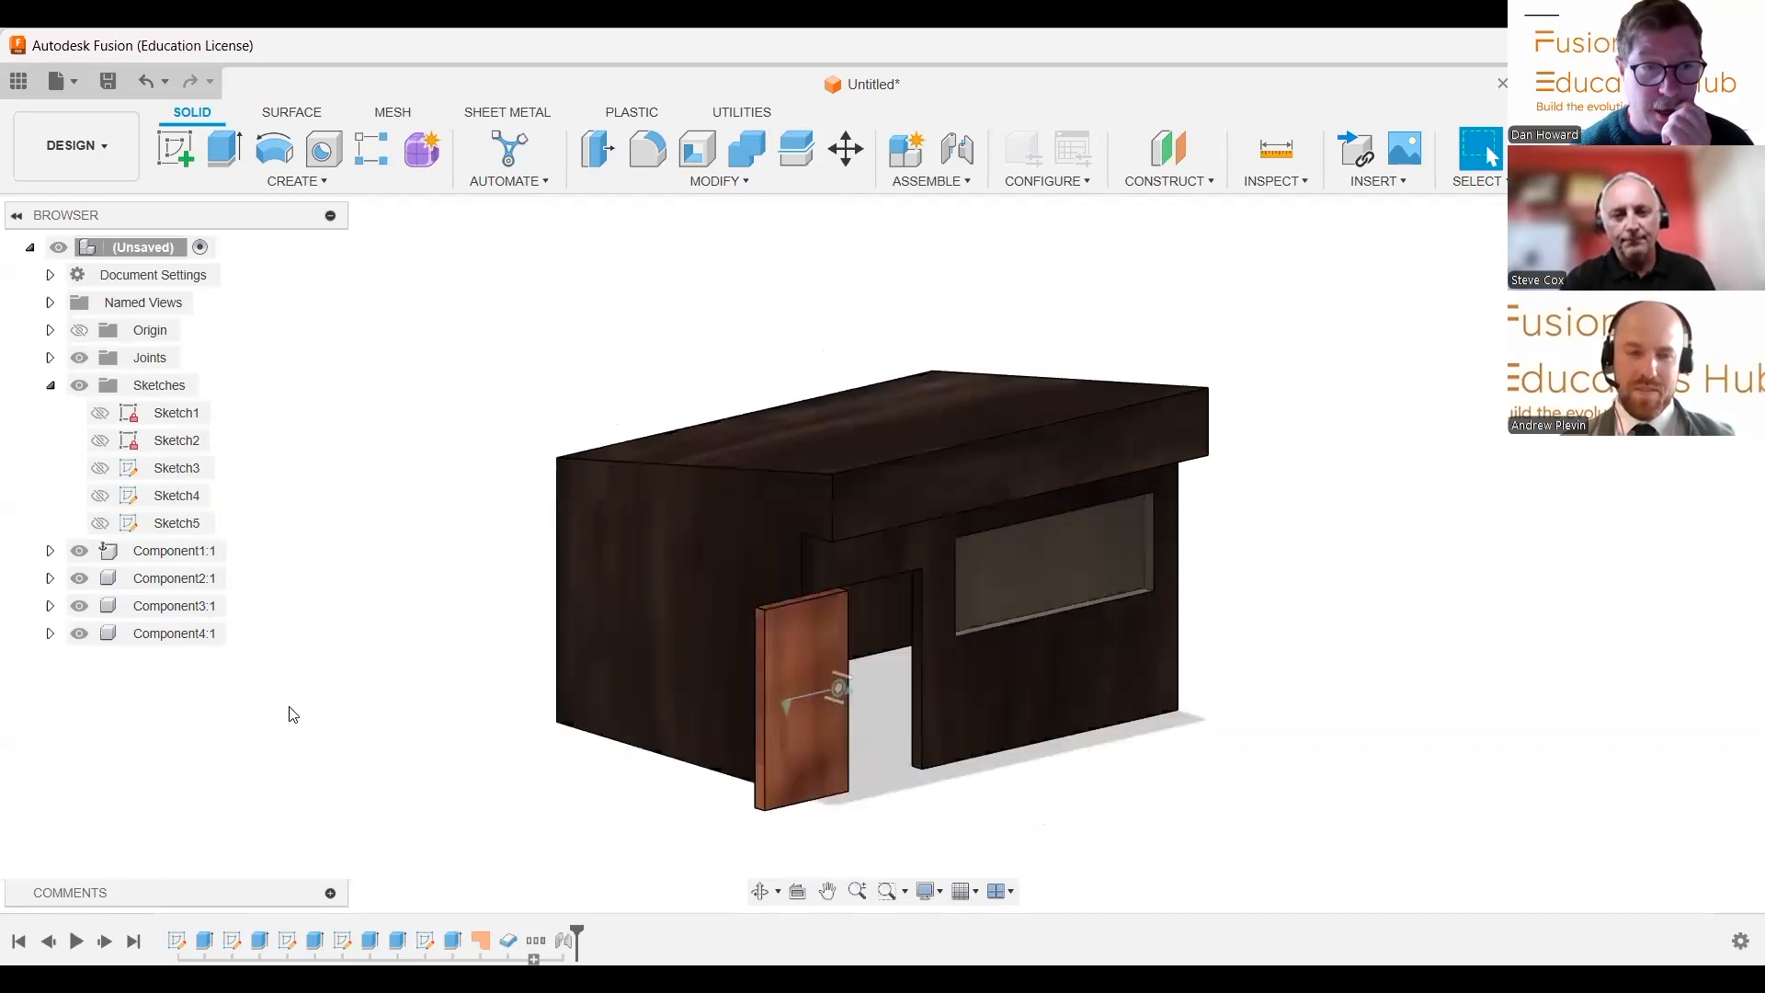
Animate the Cylindrical 1 joint of the shed door to check its motion, and end the animation
left_click(51, 358)
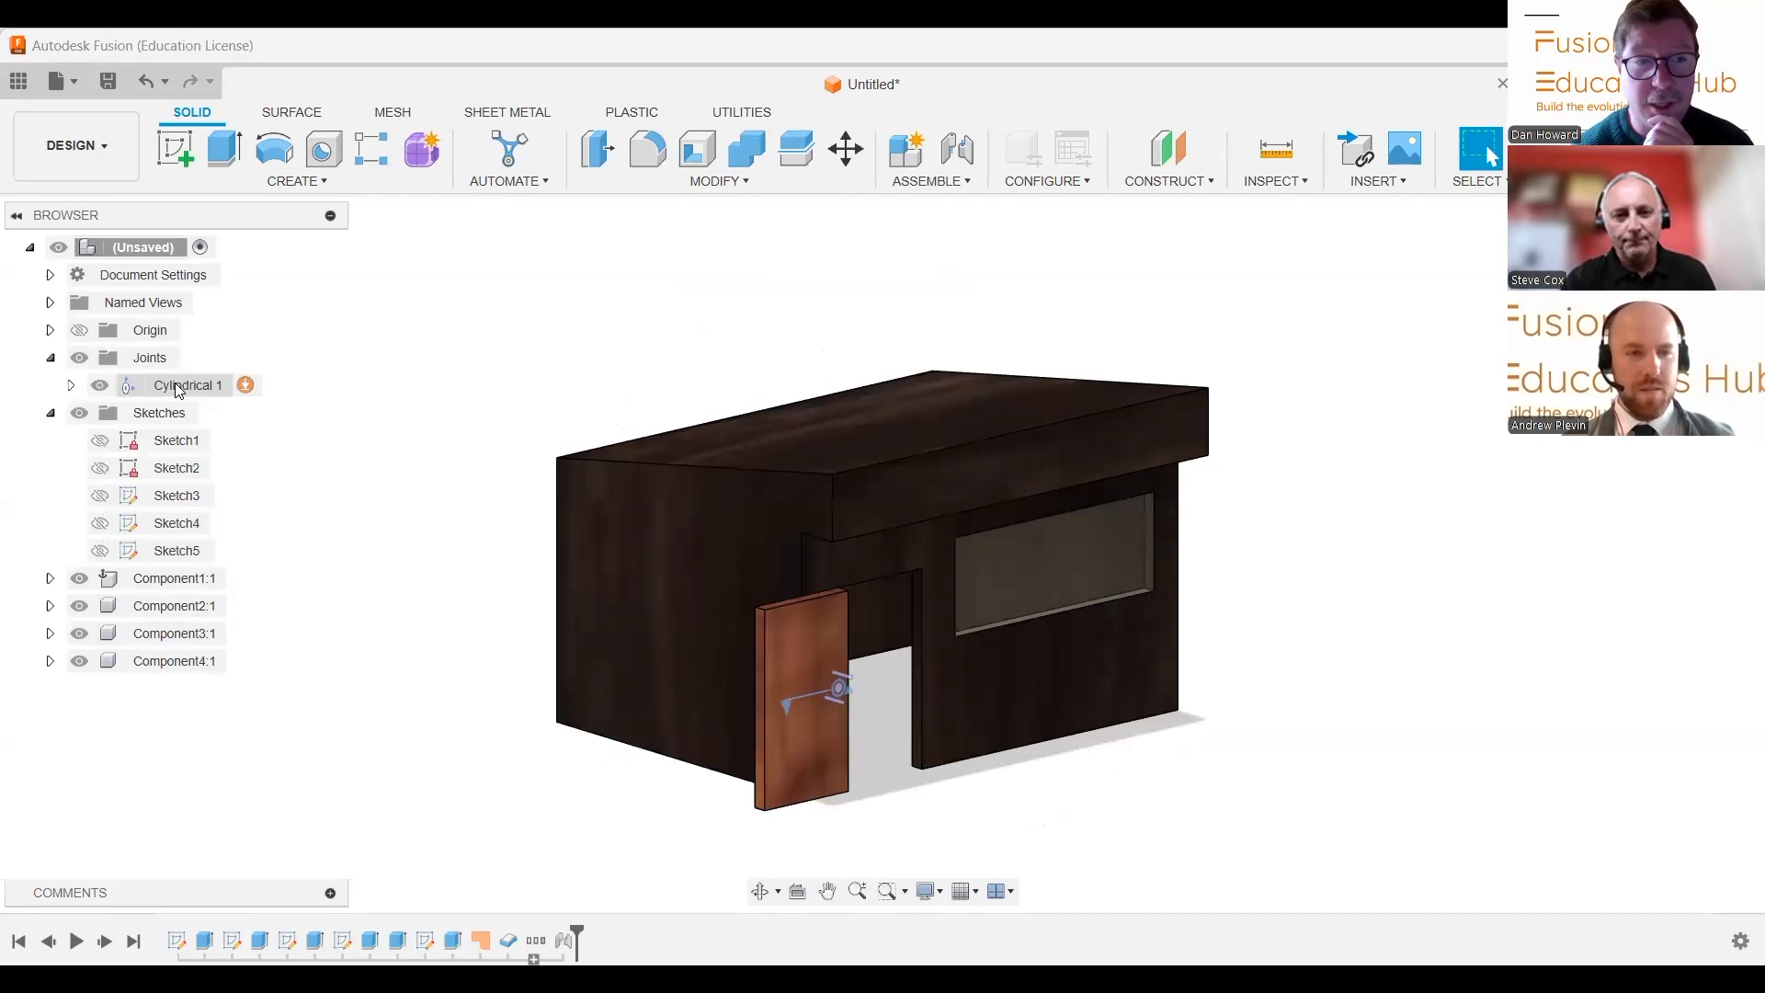
right_click(177, 387)
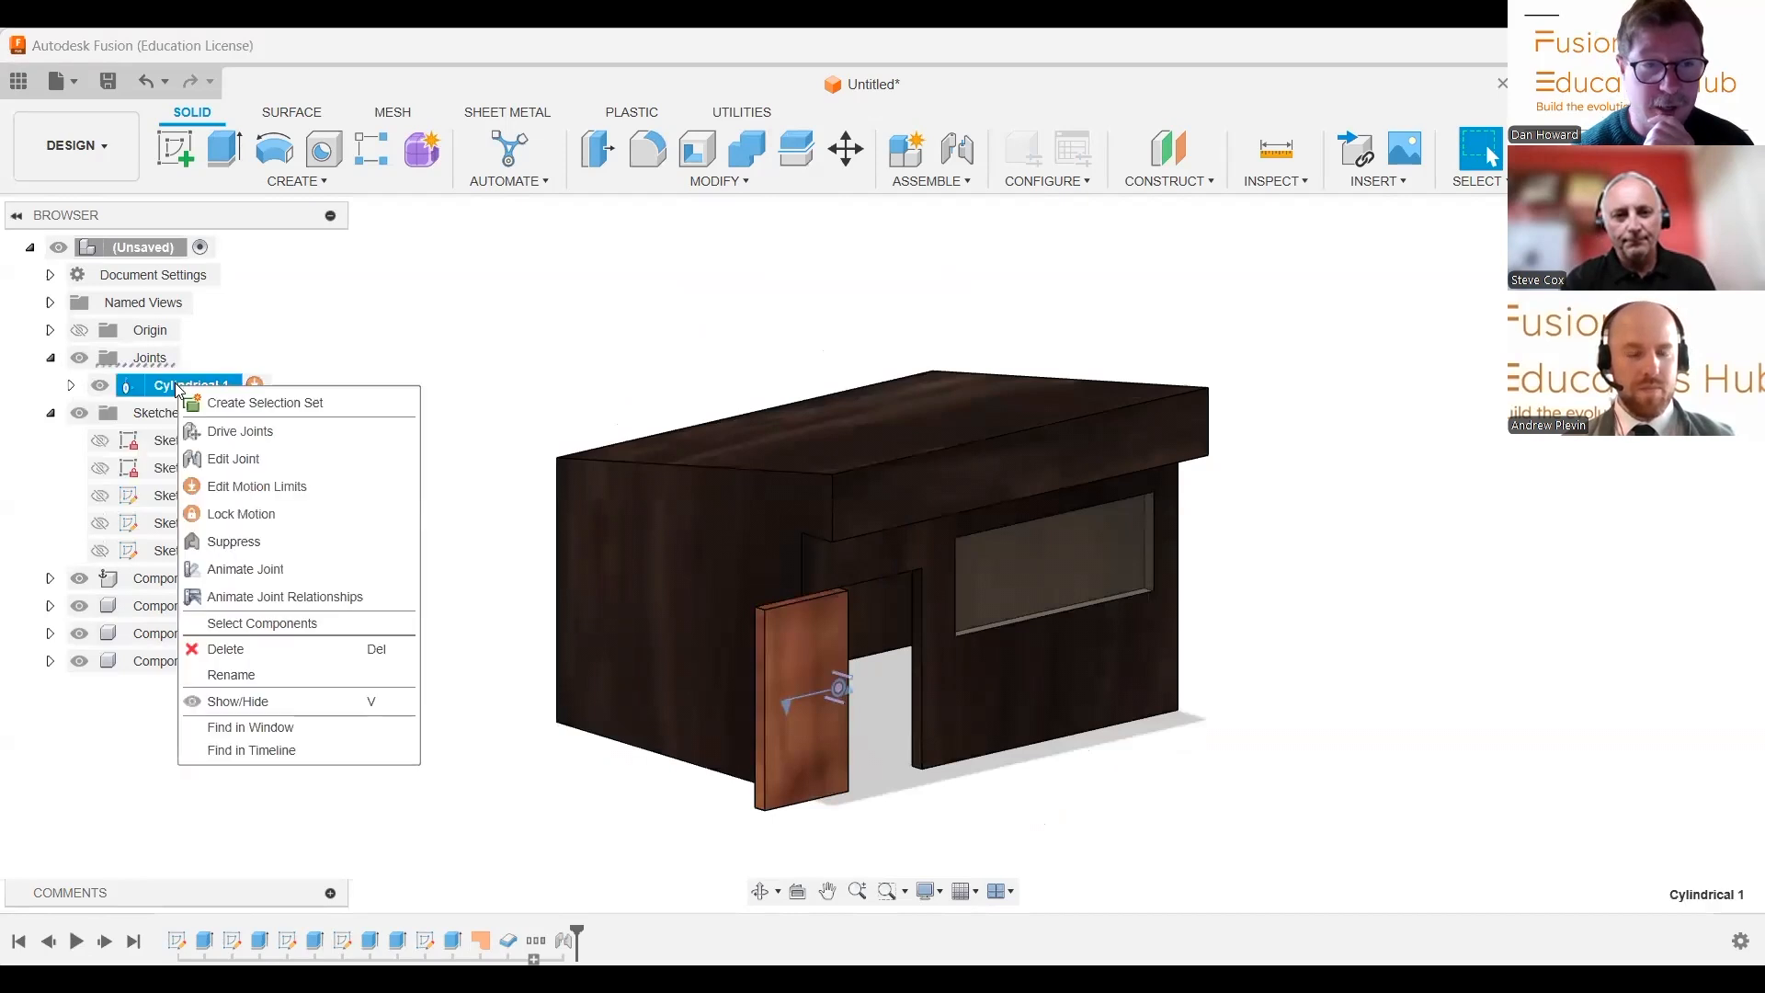
left_click(238, 569)
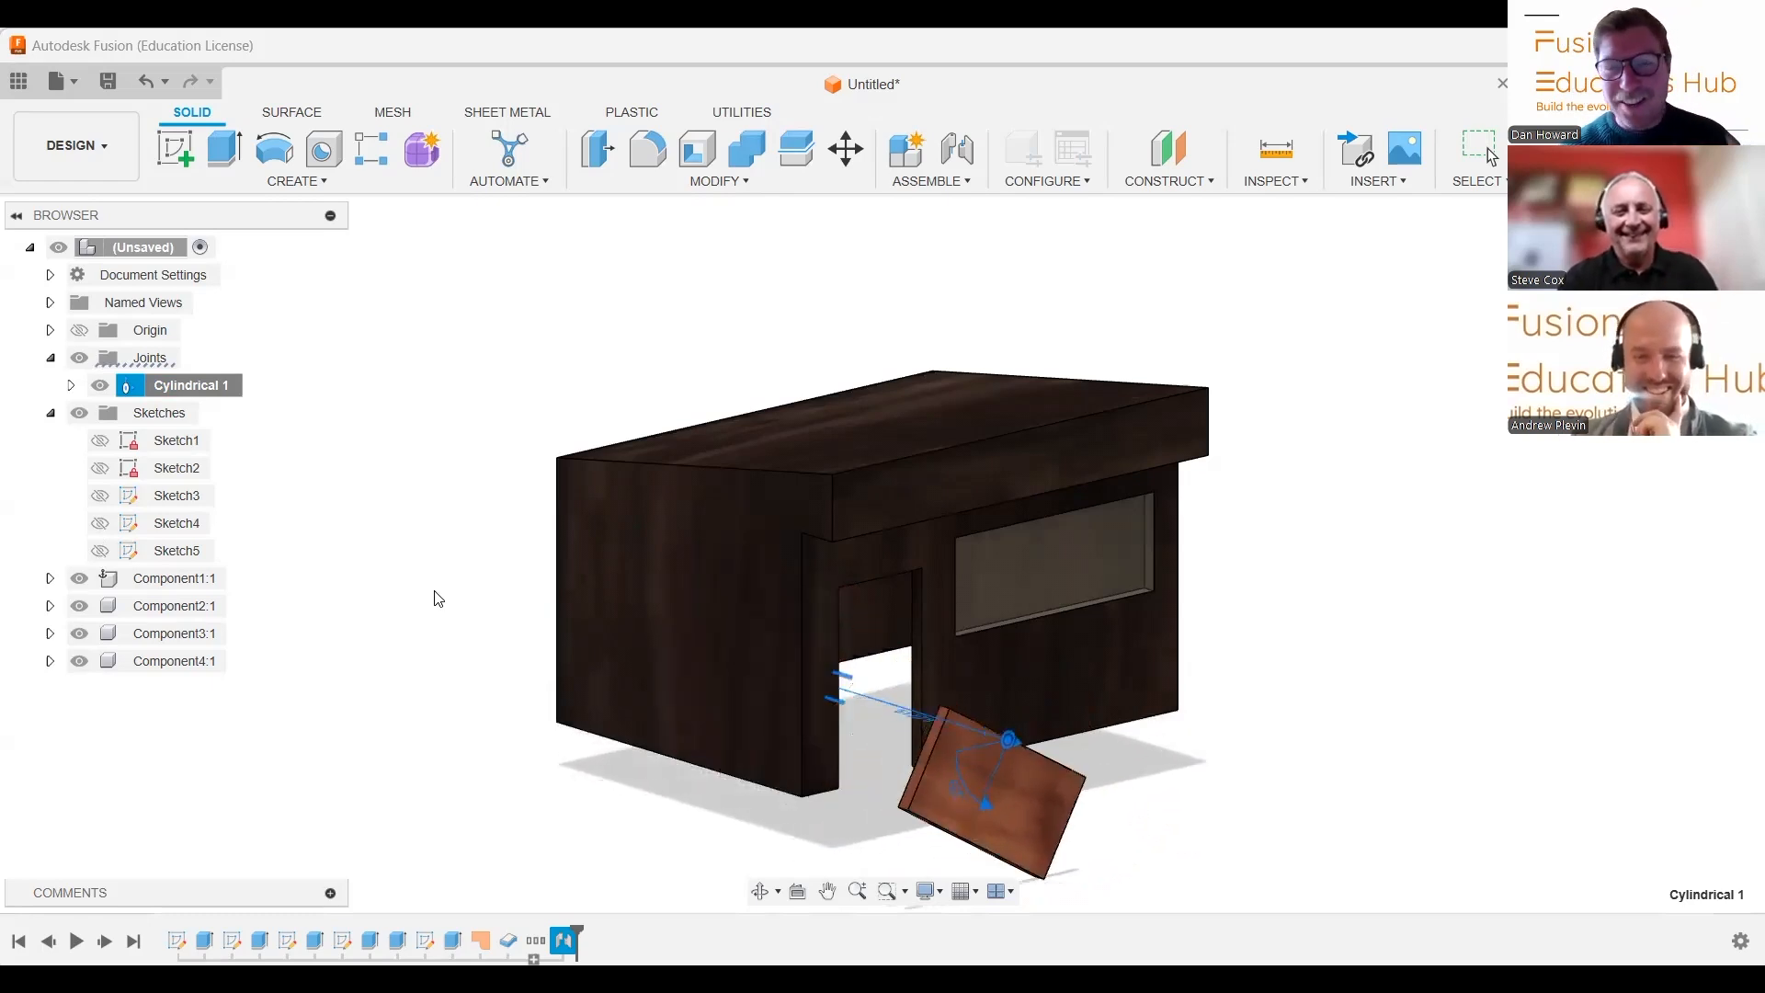
key("Escape")
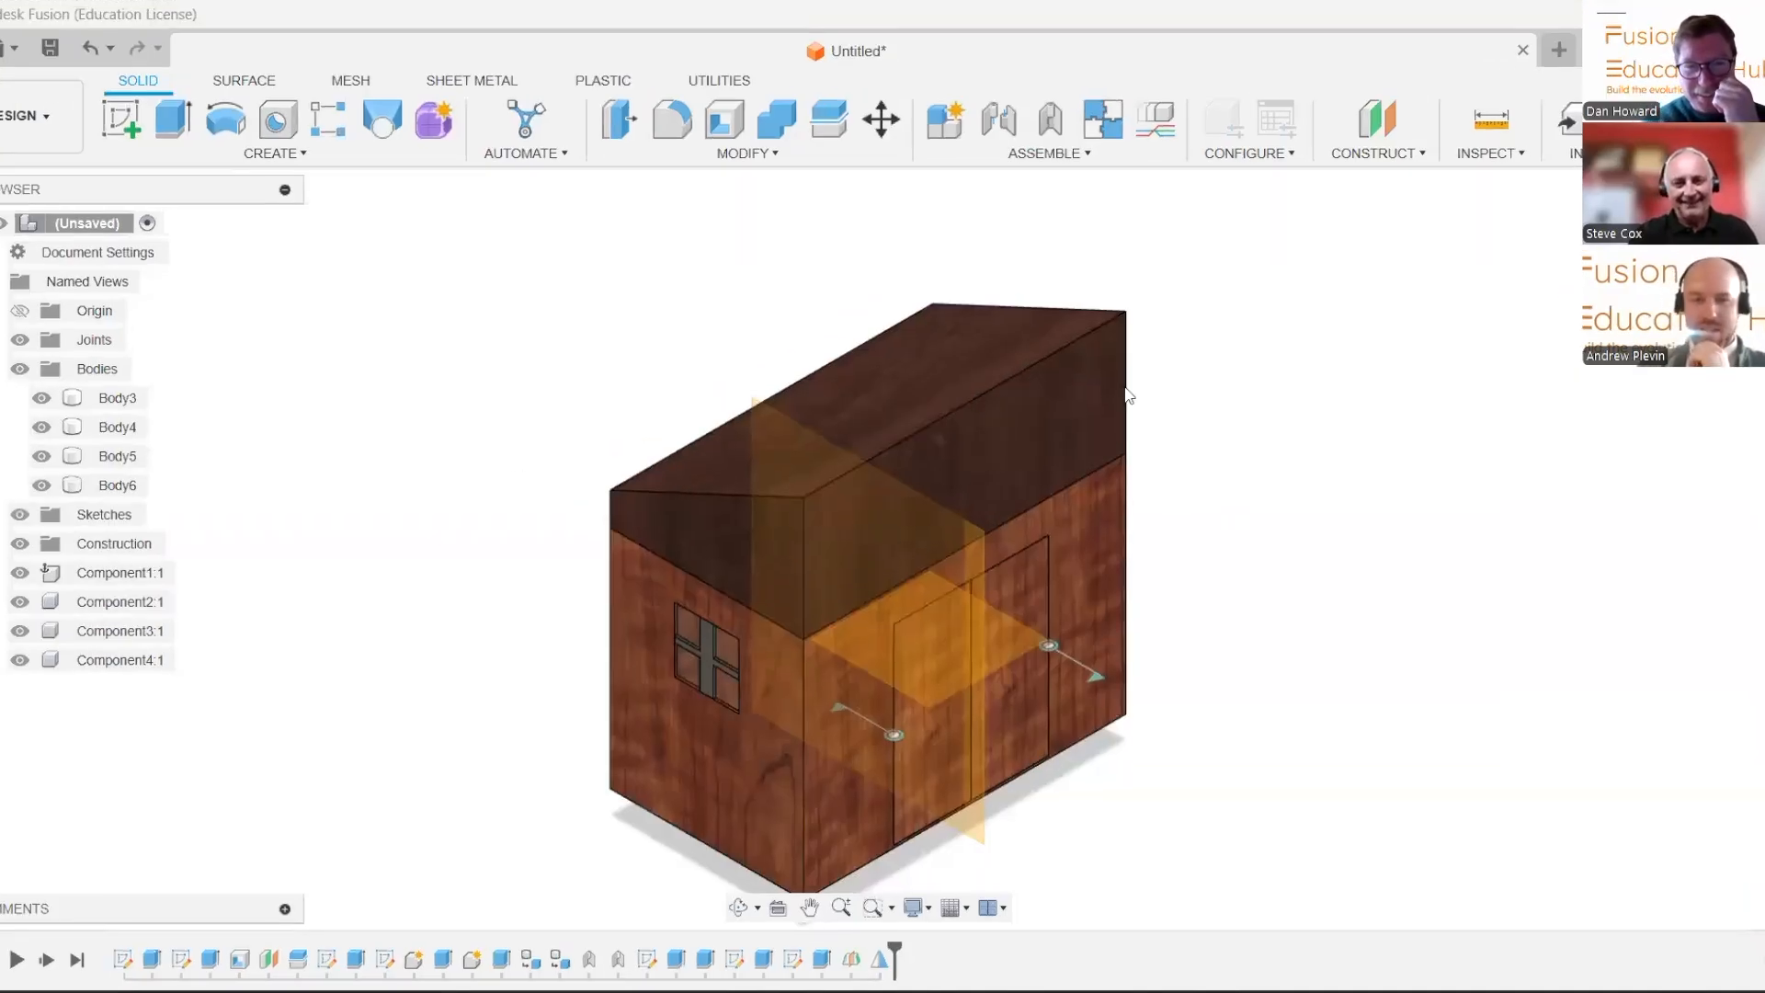
Hide the construction planes of the double-door wooden shed
left_click(20, 544)
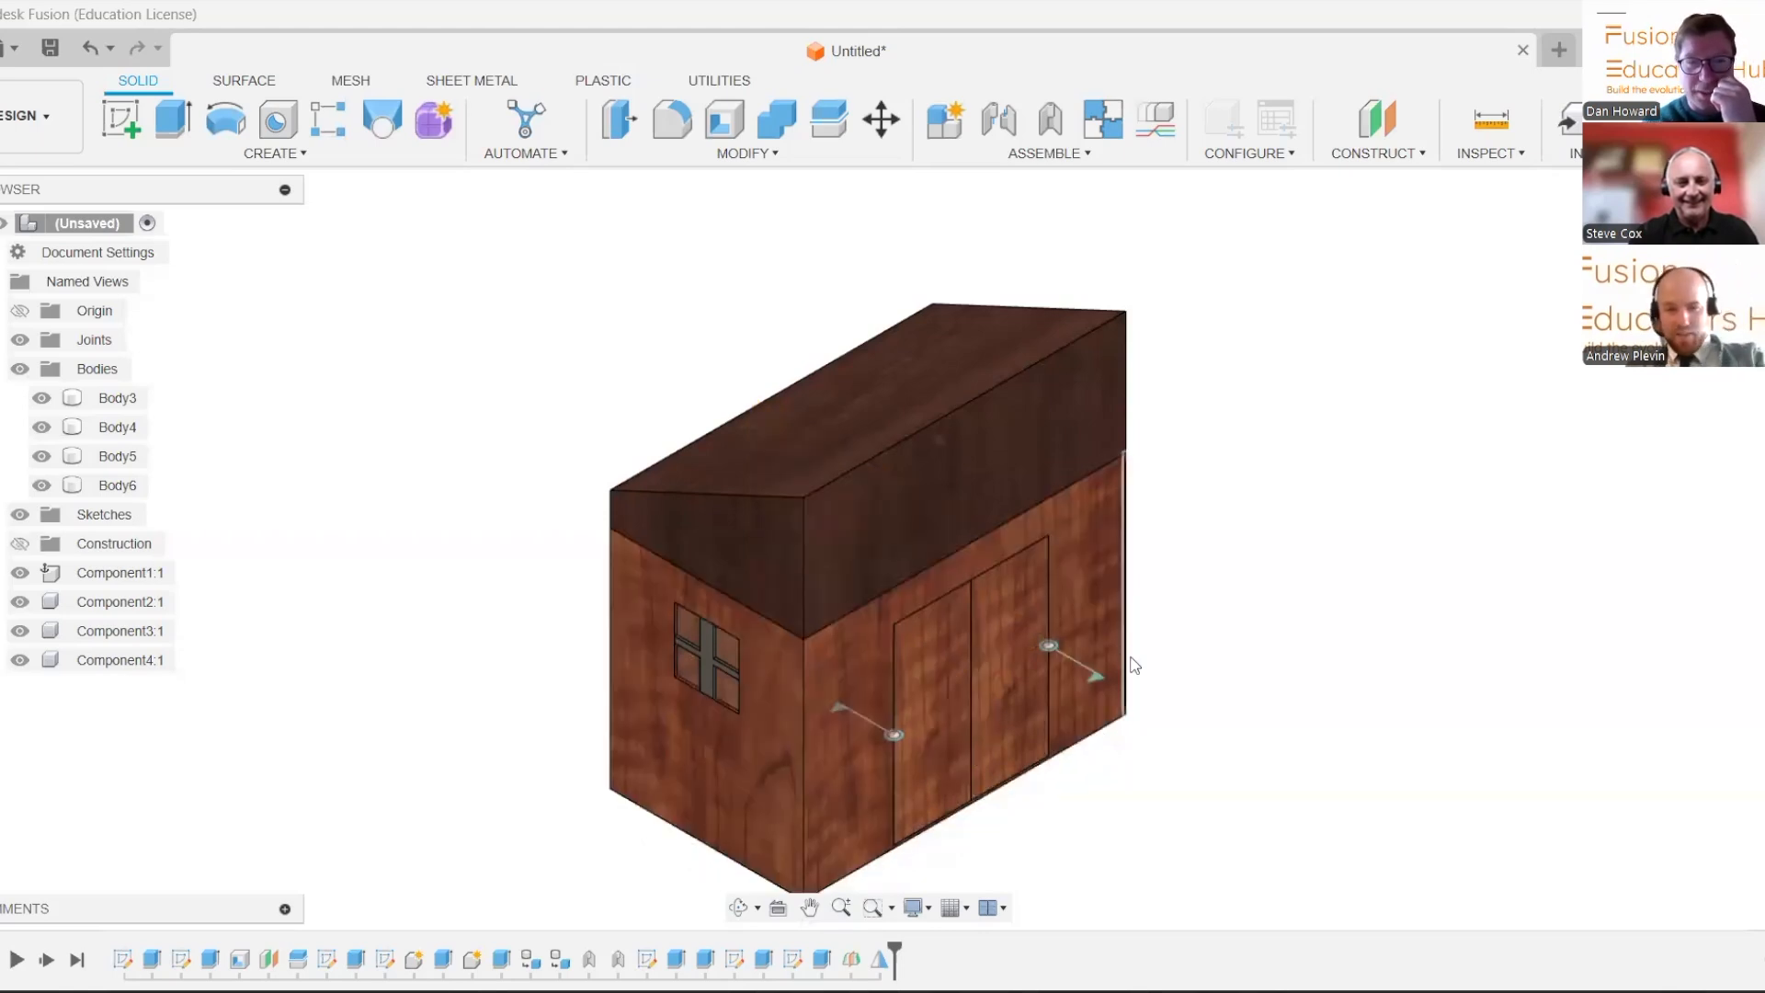
left_click(738, 907)
left_click_drag(818, 672, 741, 659)
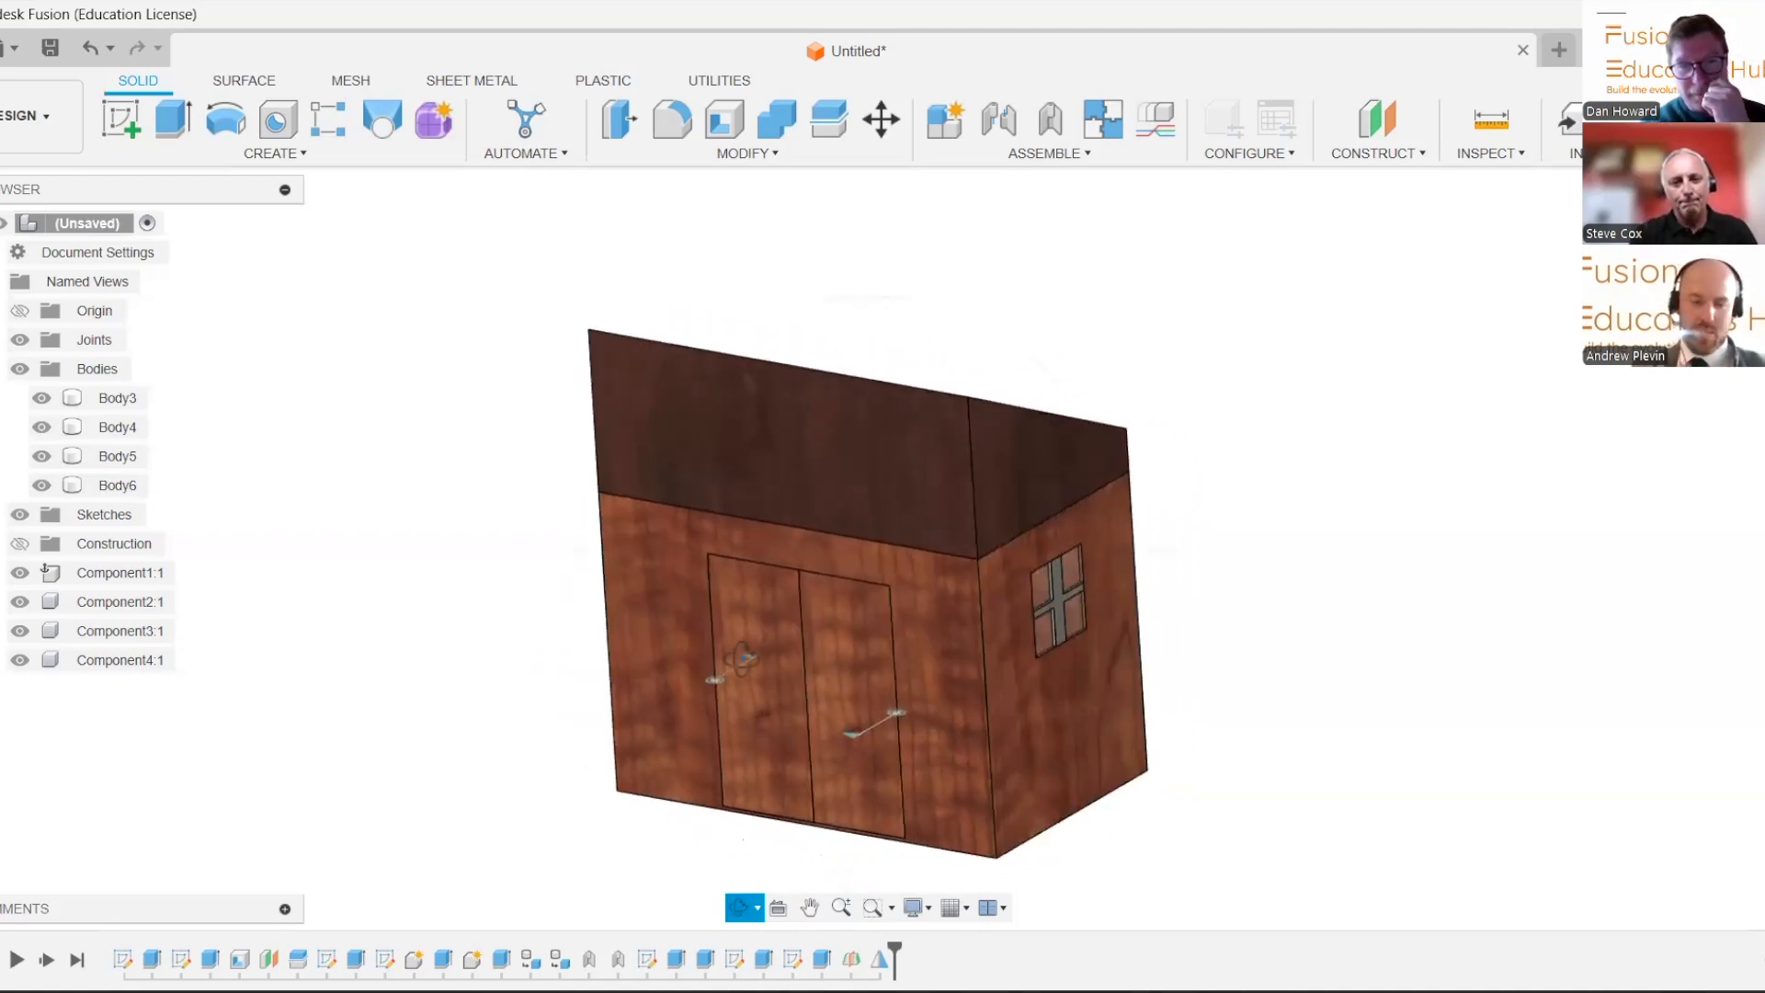
Animate the revolute joint of the shed door nearest the window wall to check its swing, and end the animation
left_click(864, 730)
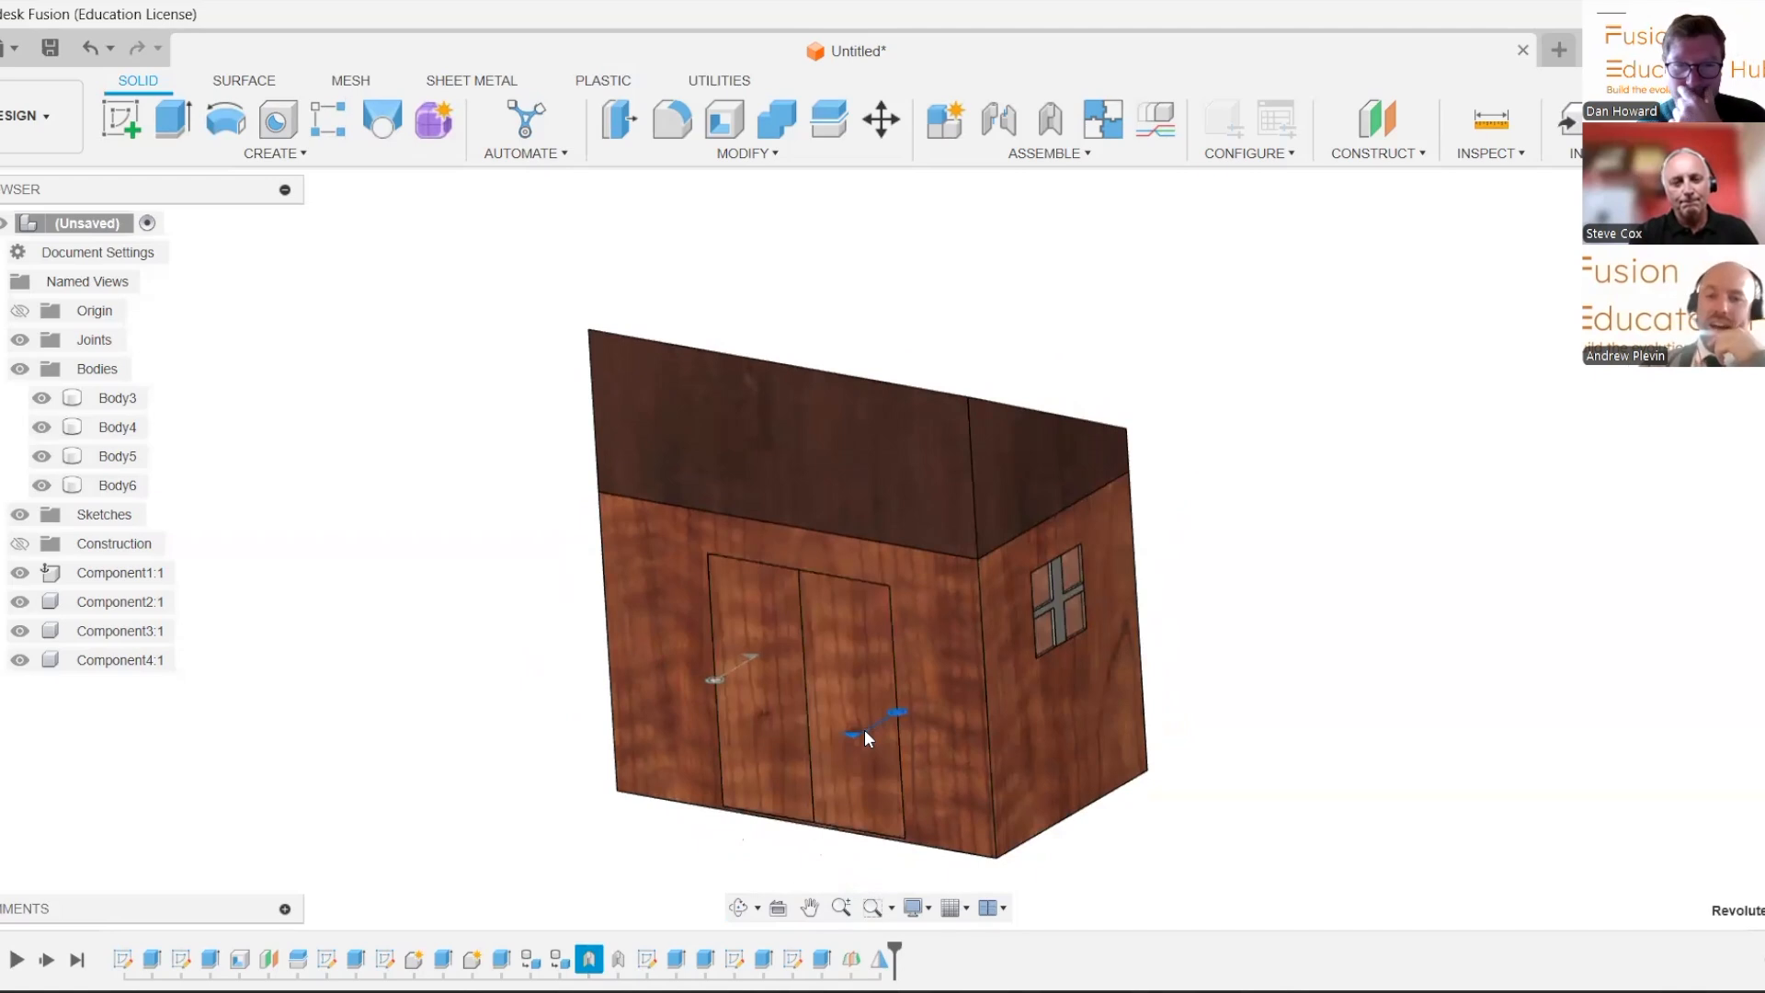
right_click(864, 730)
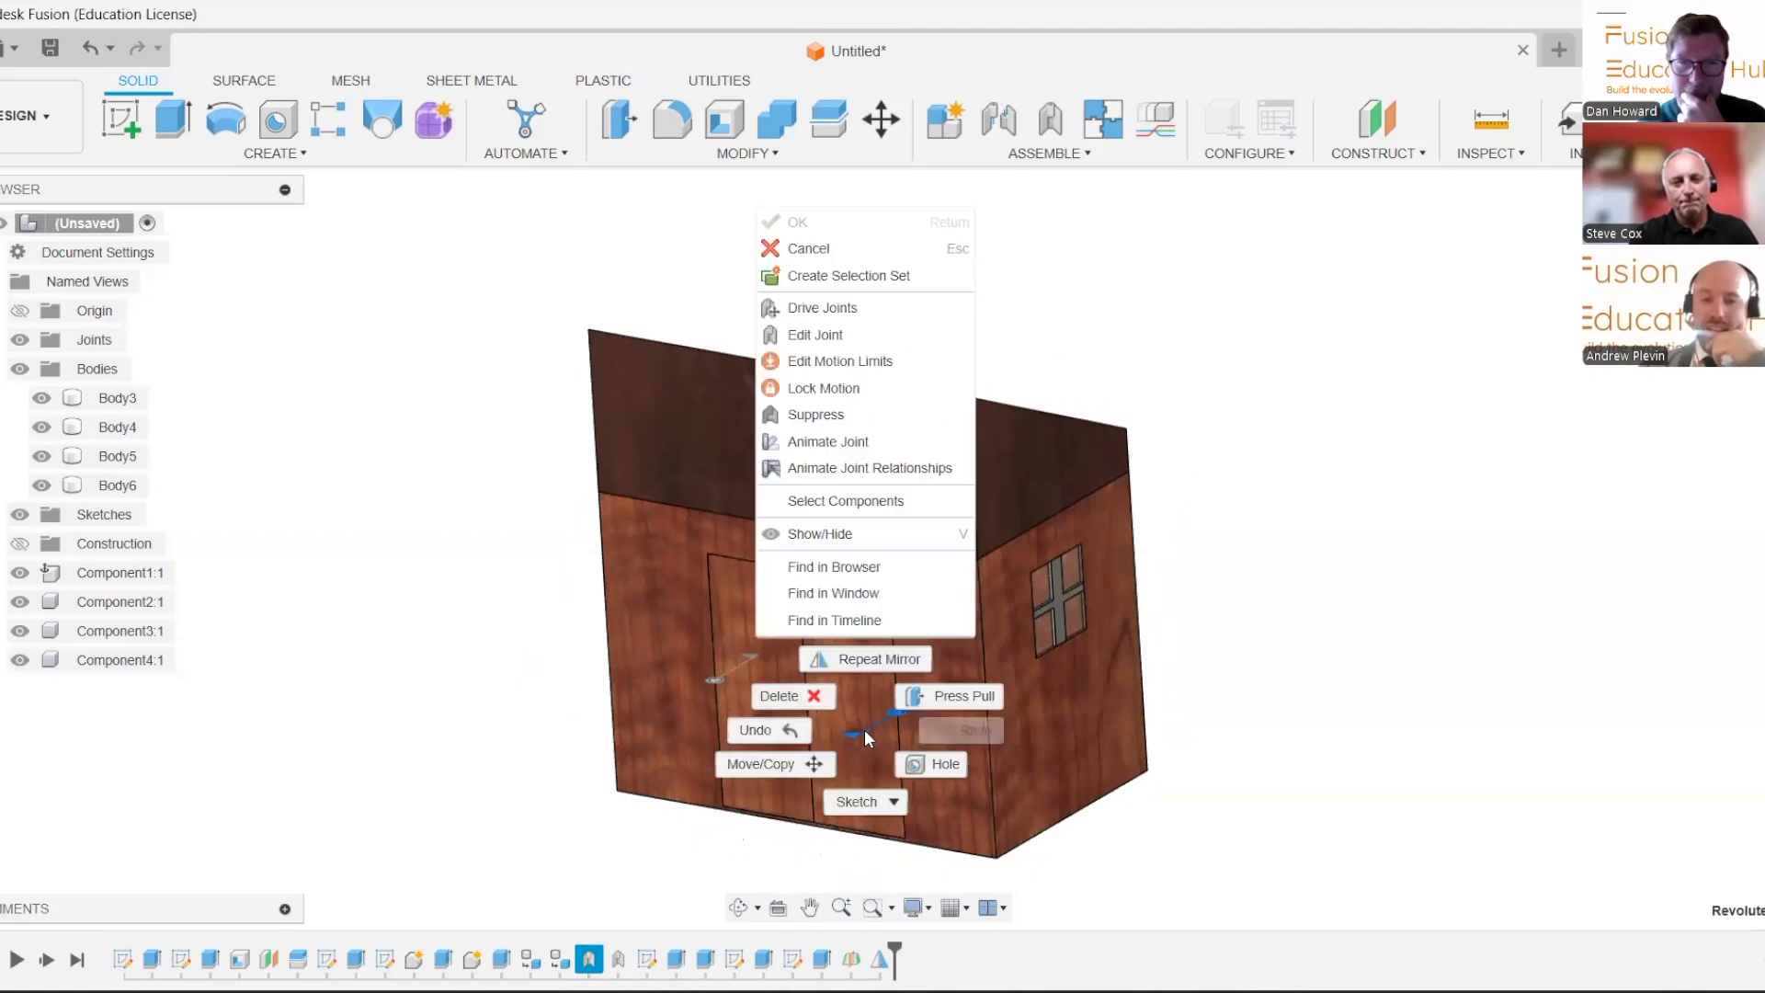
left_click(902, 457)
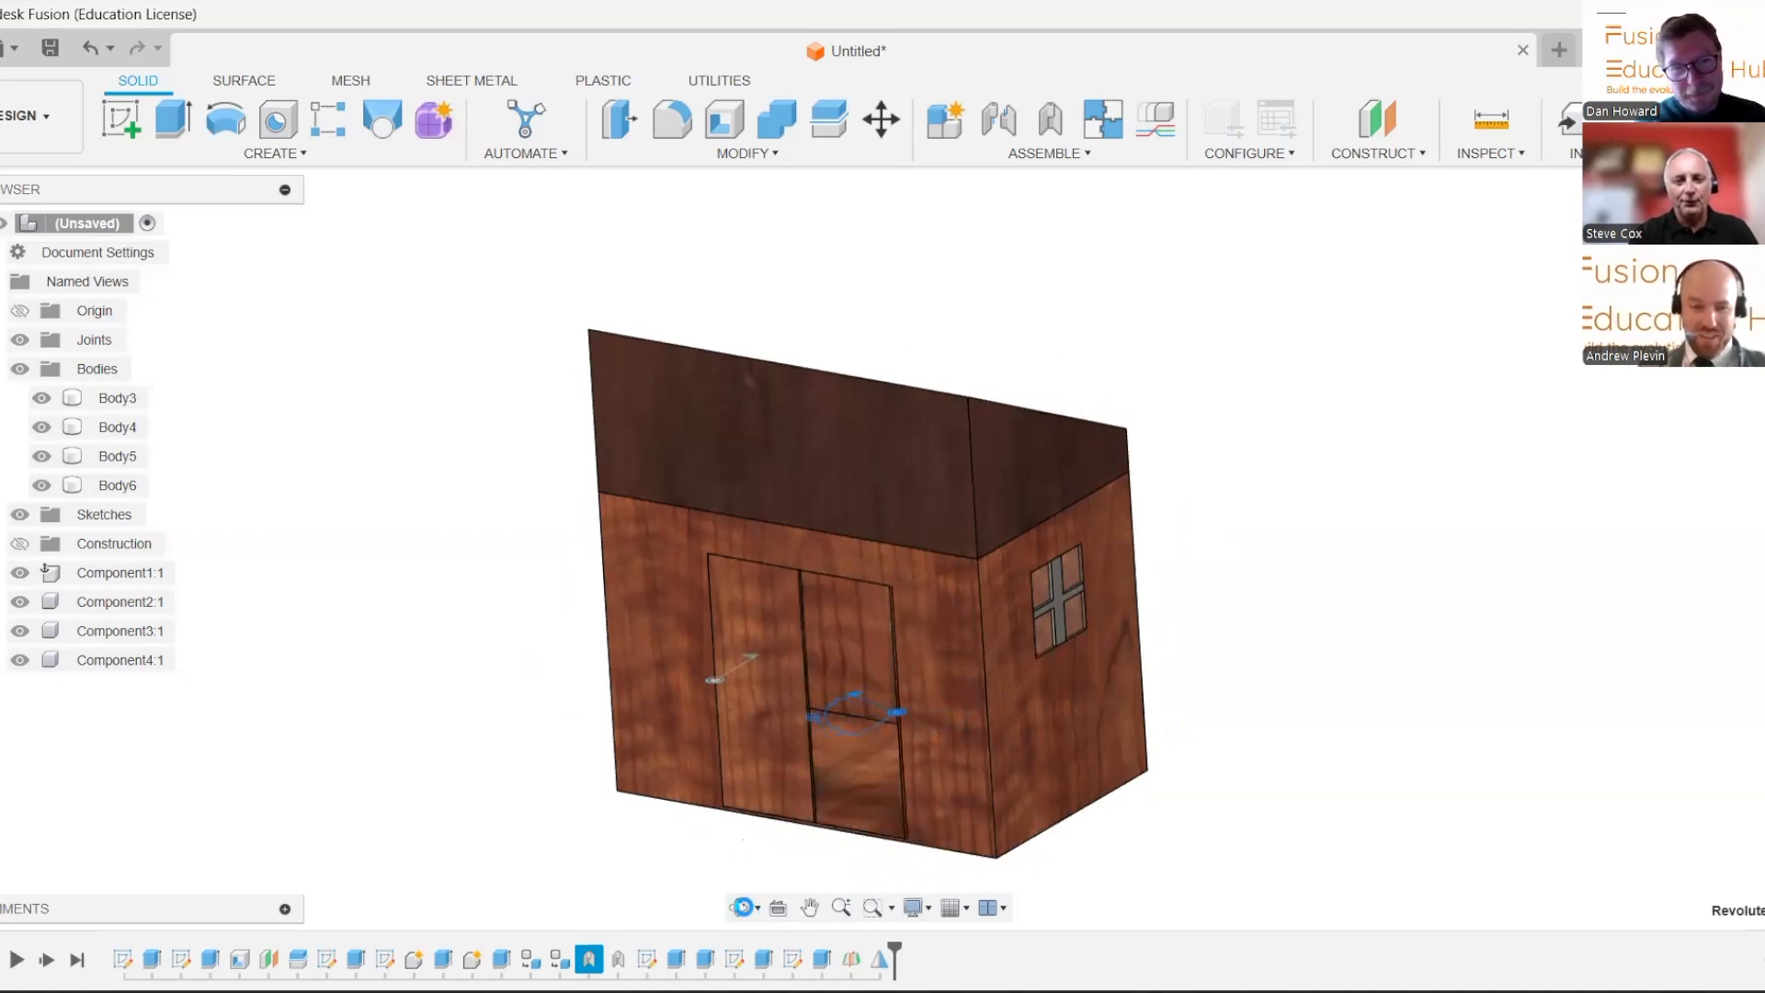
left_click(743, 907)
left_click_drag(972, 723, 921, 704)
key("Escape")
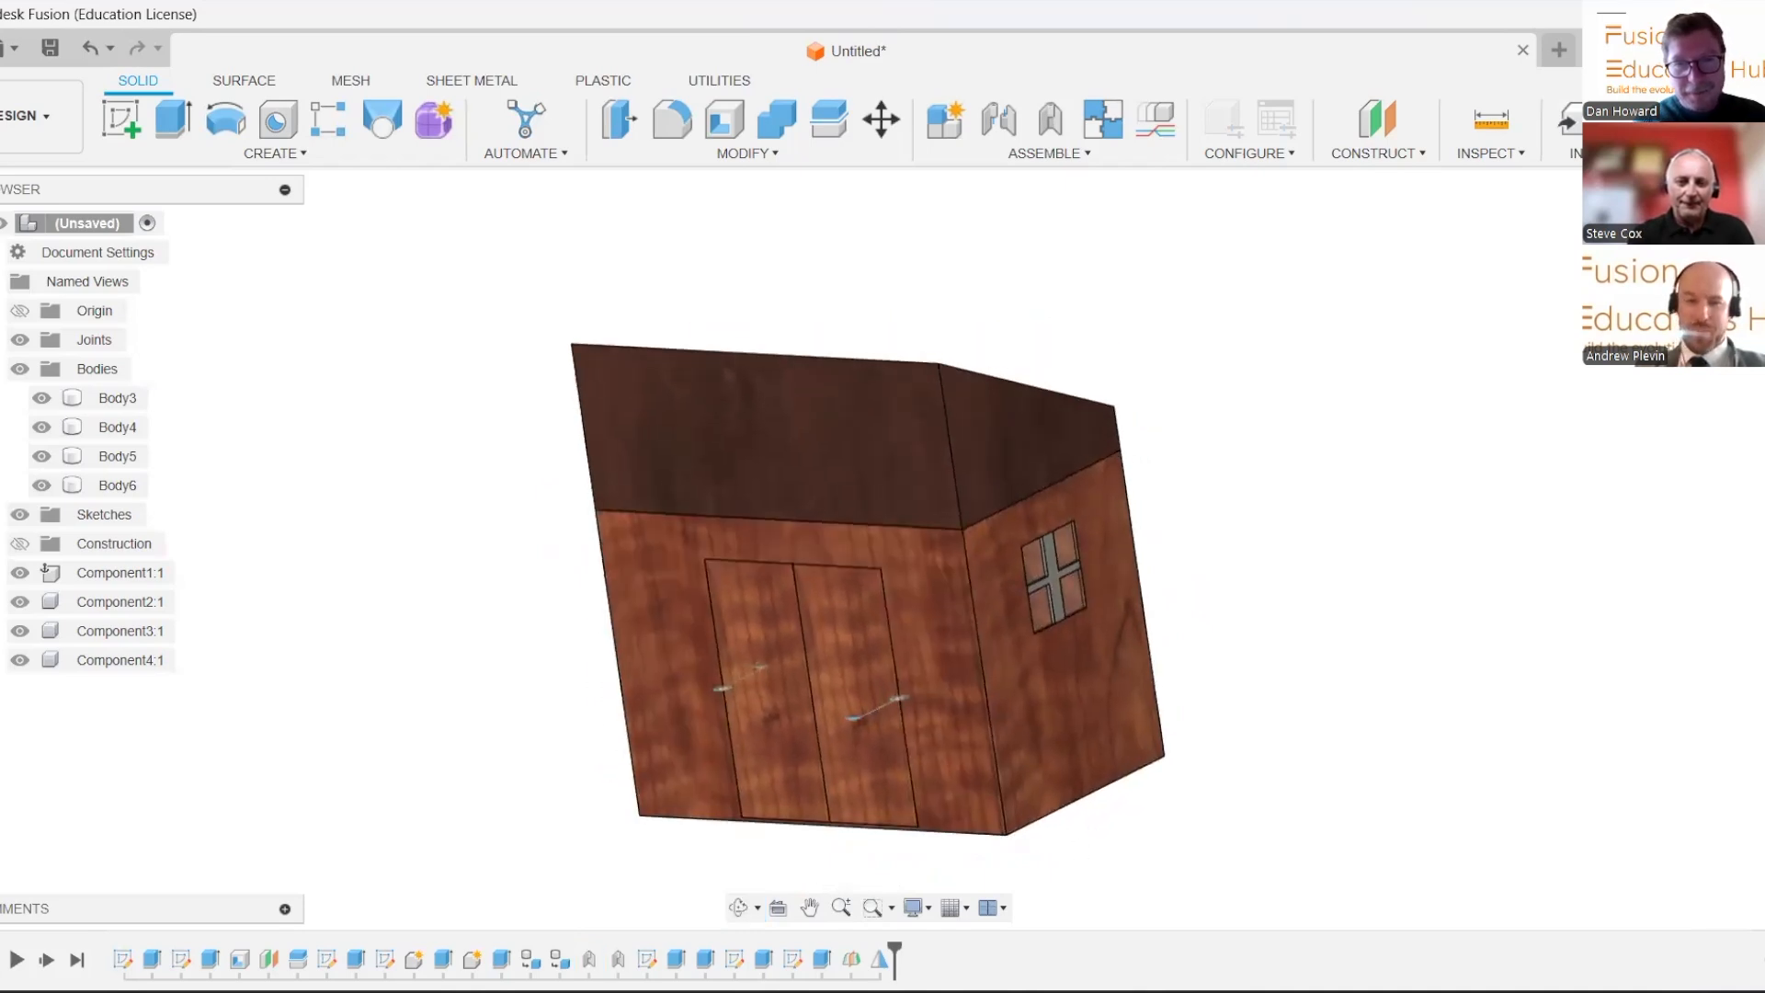
Inspect the closed shed in the home view, square-on to the window wall and door wall, and at an angle
key("F6")
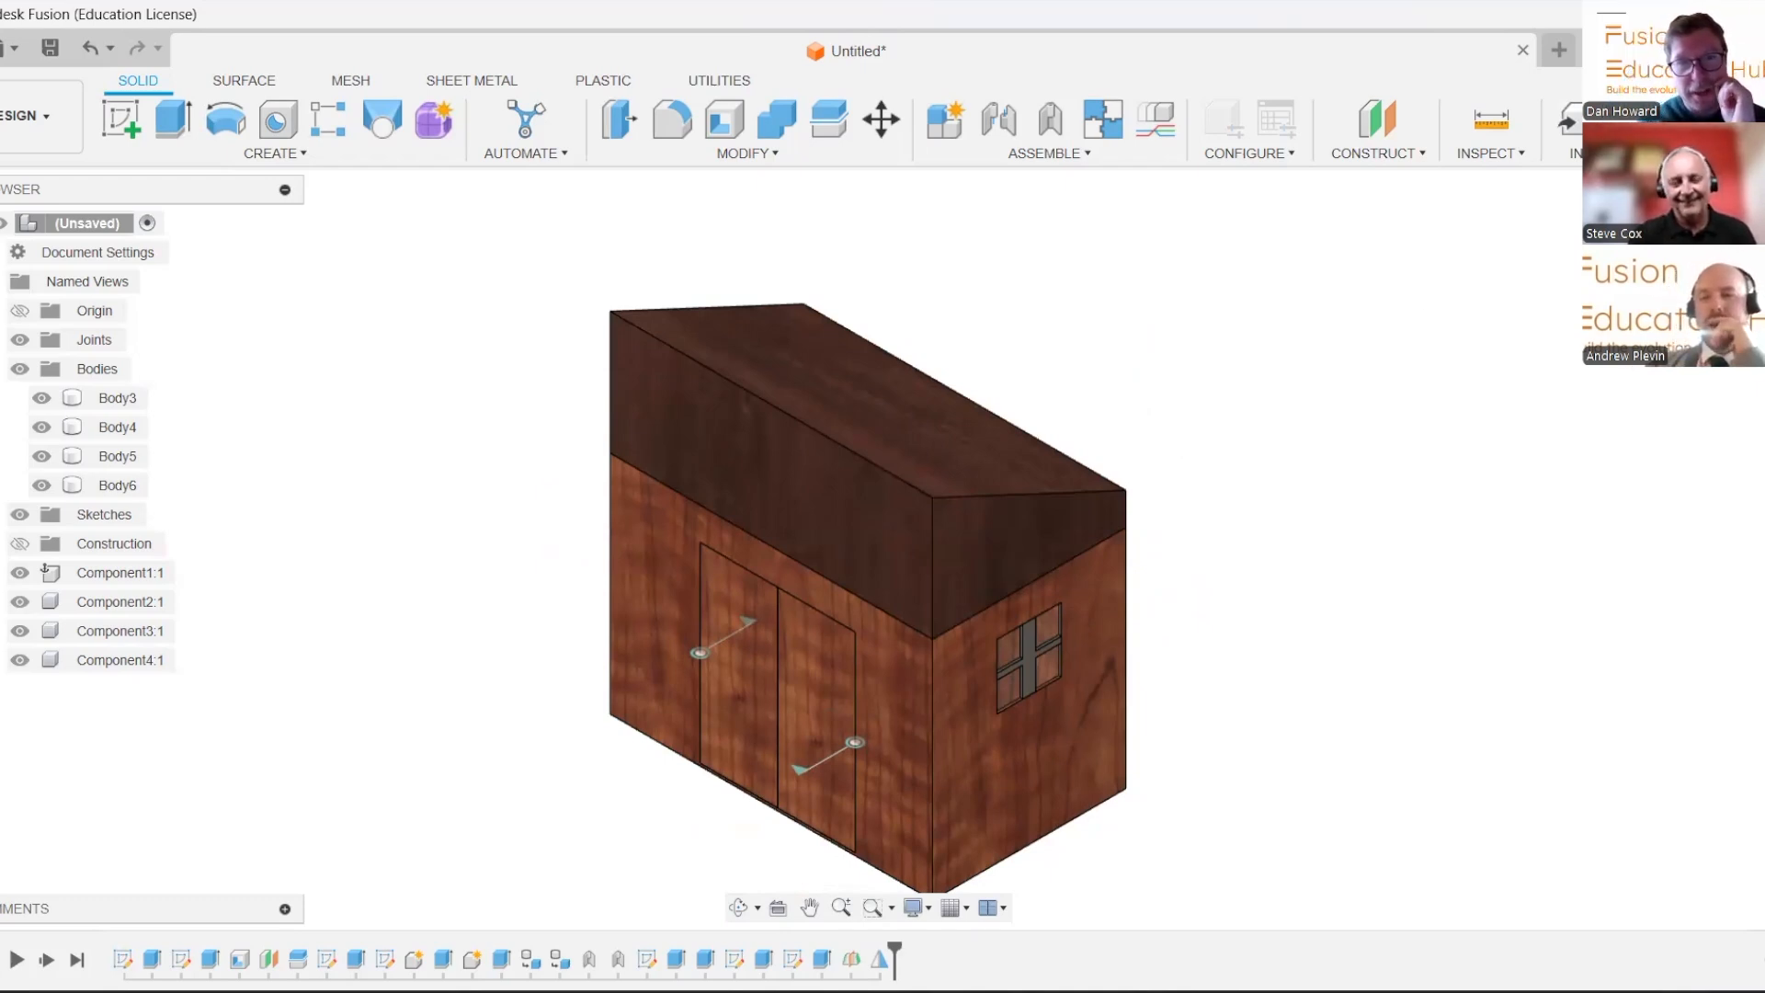
left_click(1712, 262)
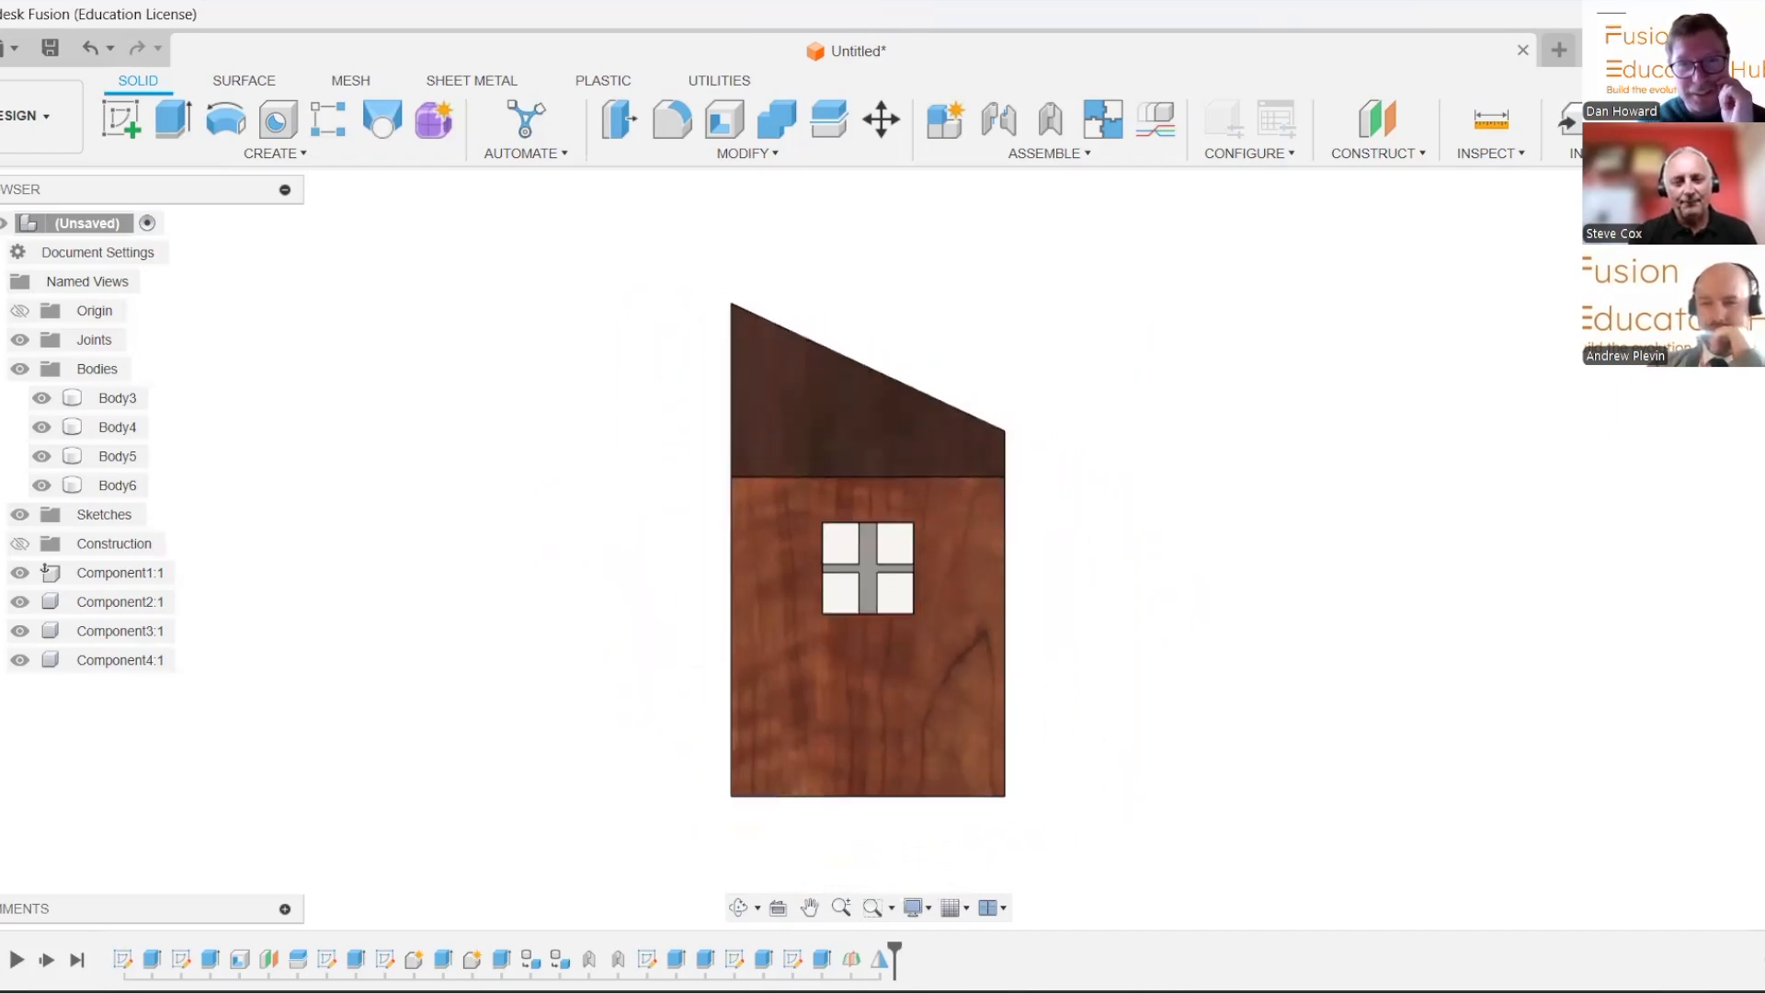
left_click(1654, 257)
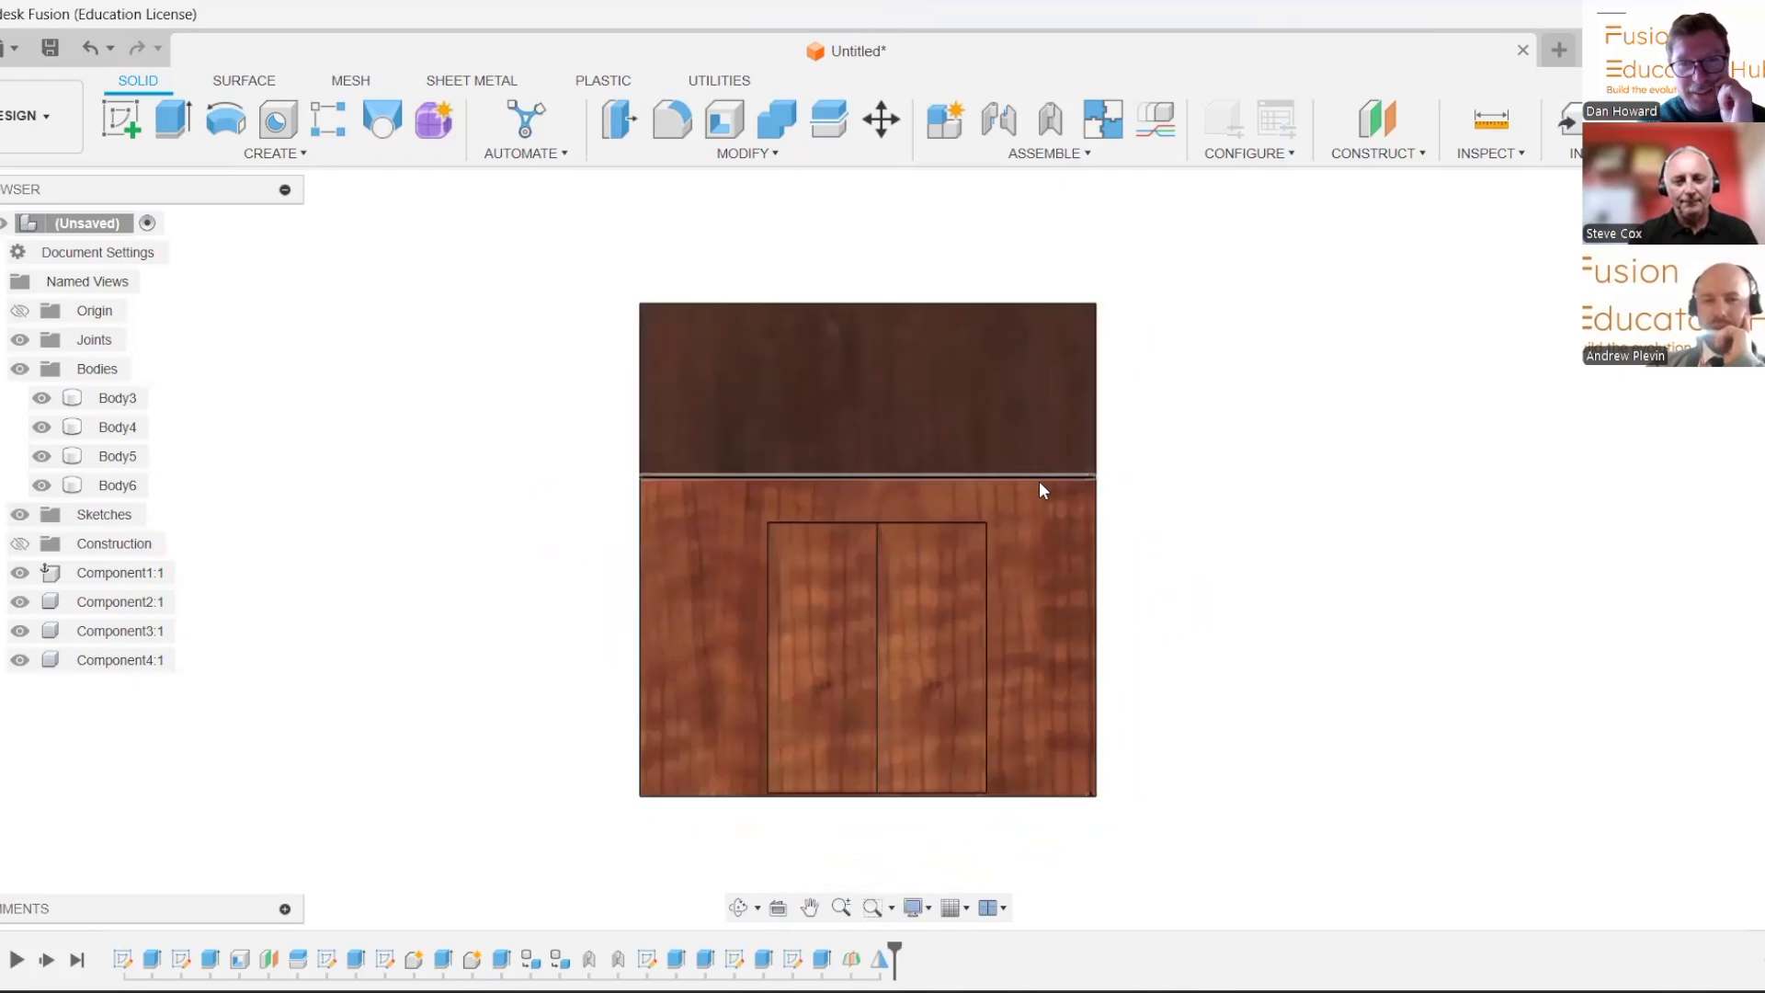
left_click(754, 906)
left_click_drag(902, 655, 807, 699)
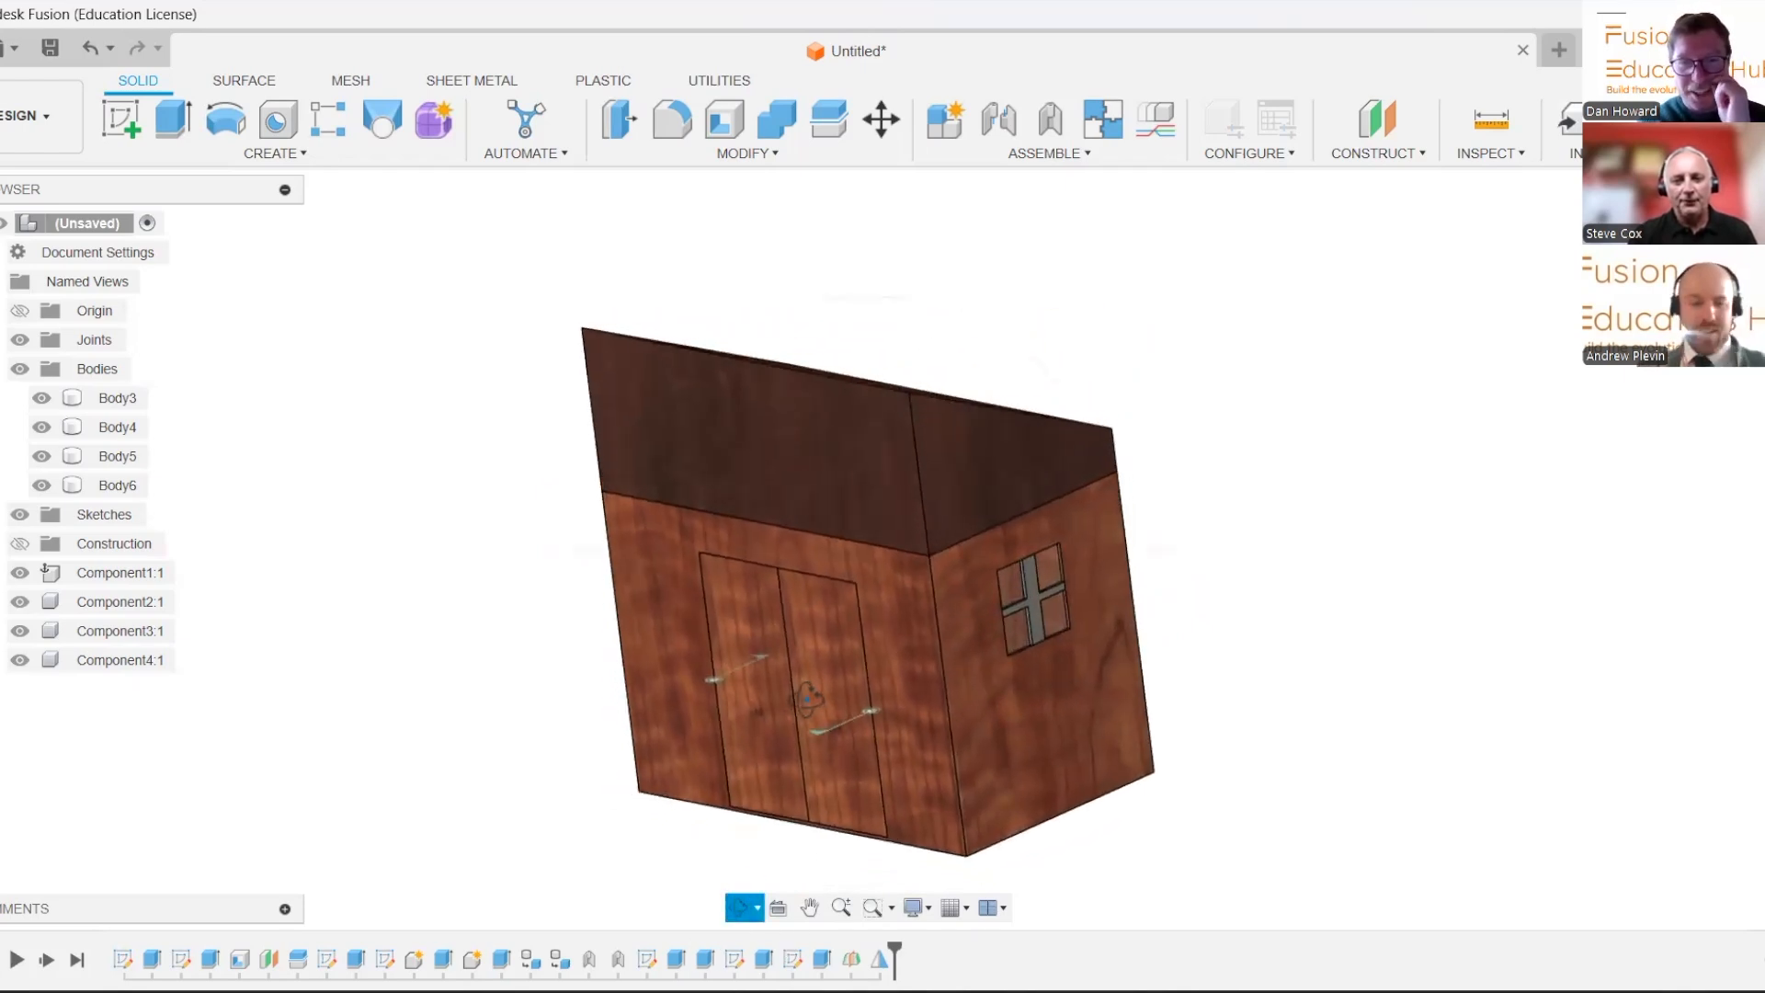
key("Escape")
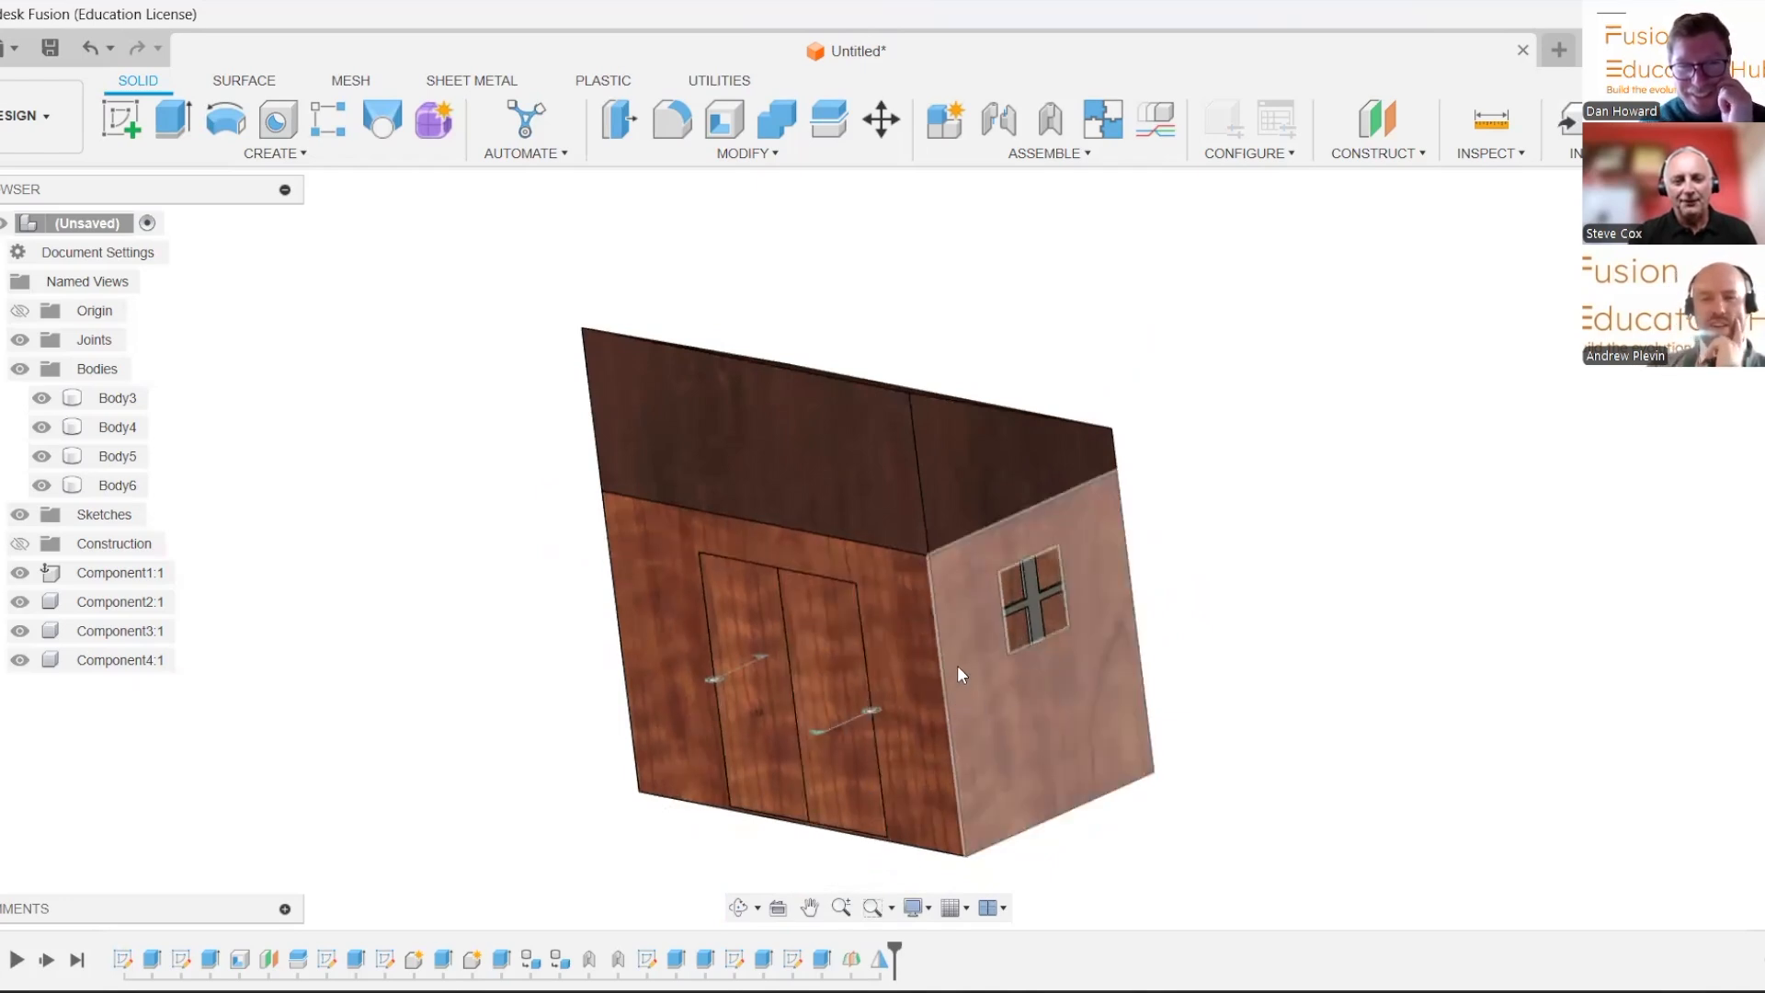
Check the length of the vertical corner edge between the door wall and the window wall, and clear the selection
left_click(947, 691)
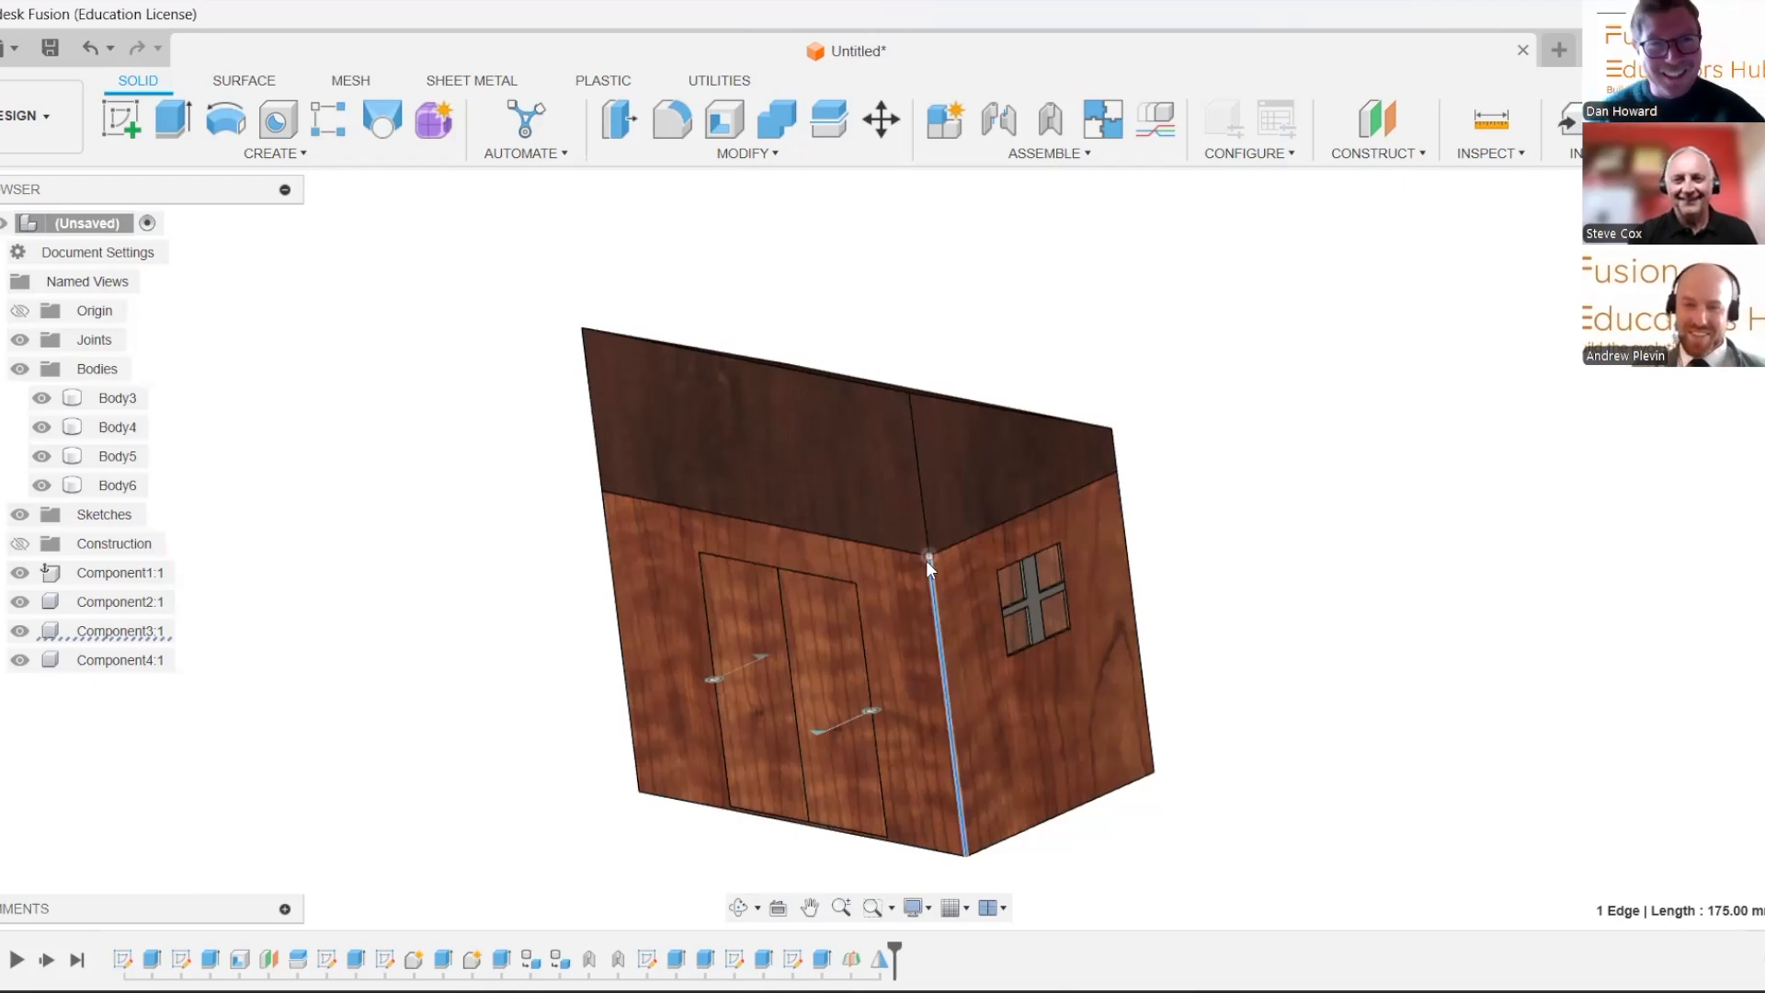
left_click(920, 477)
left_click(1026, 298)
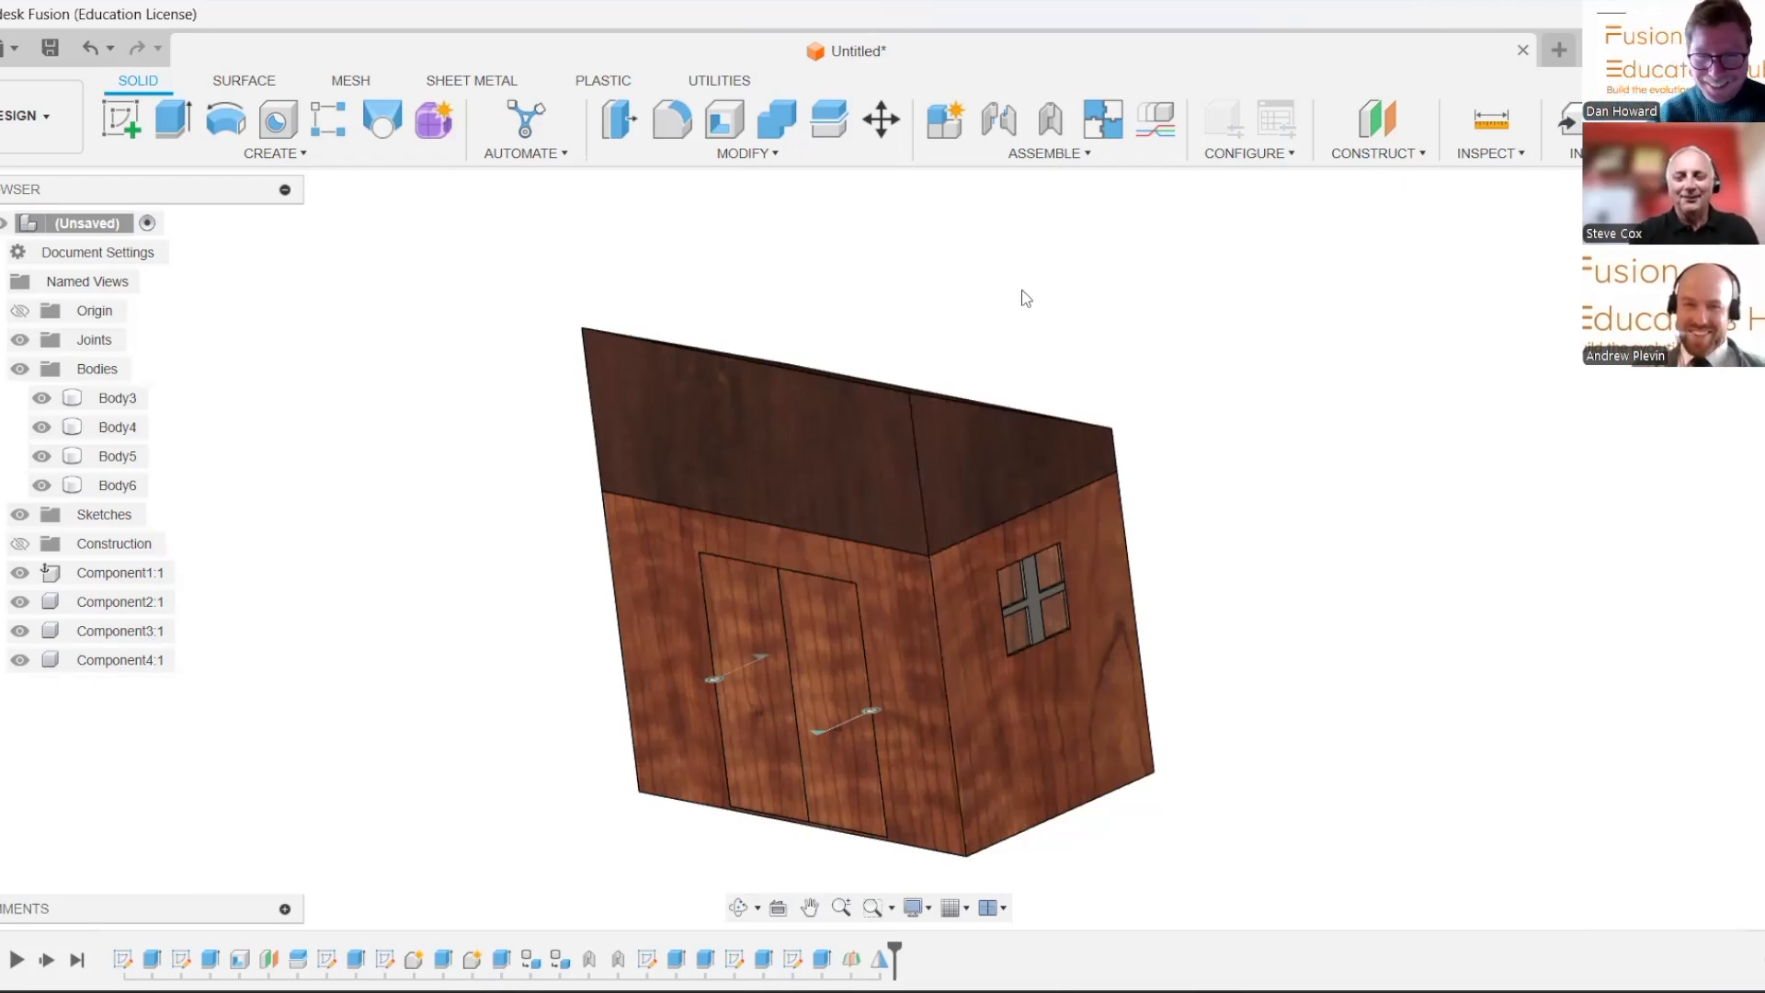